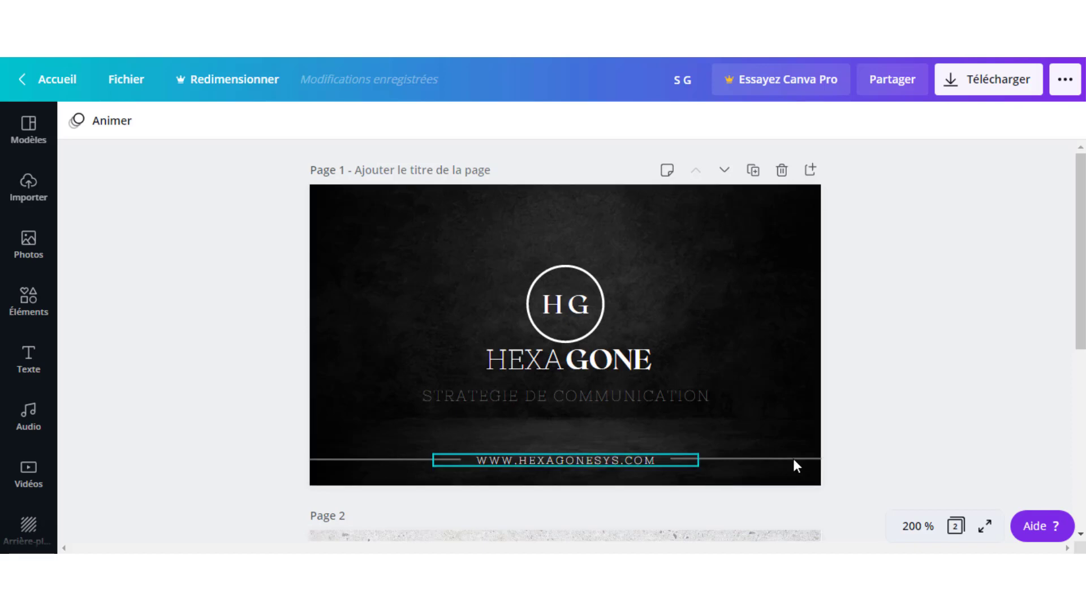
Inspect the background and HG logo of the finished HEXAGONE example card.
left_click(743, 235)
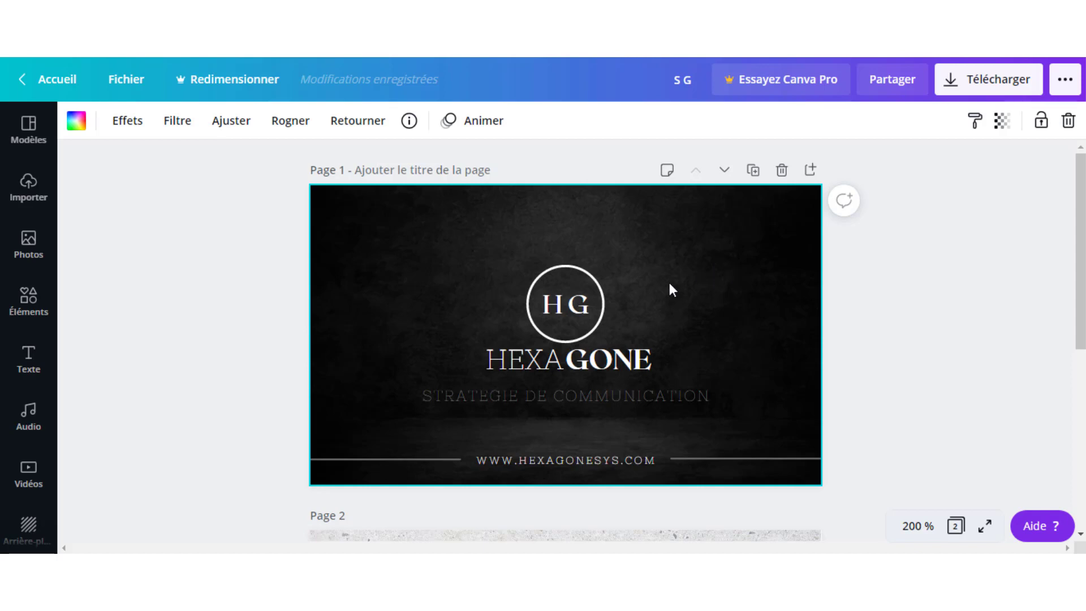
left_click(569, 304)
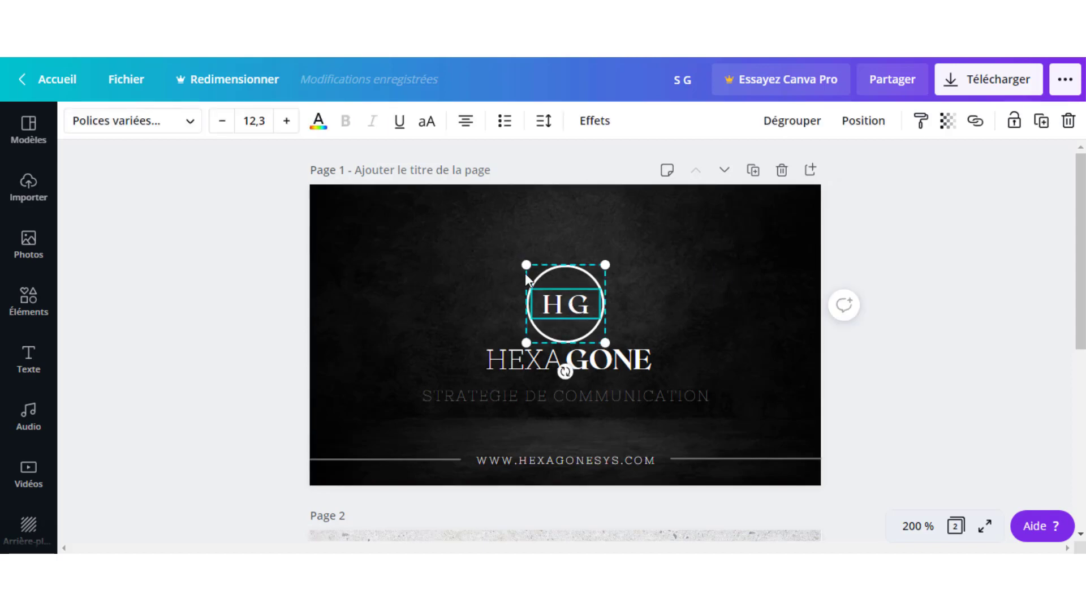
left_click(729, 330)
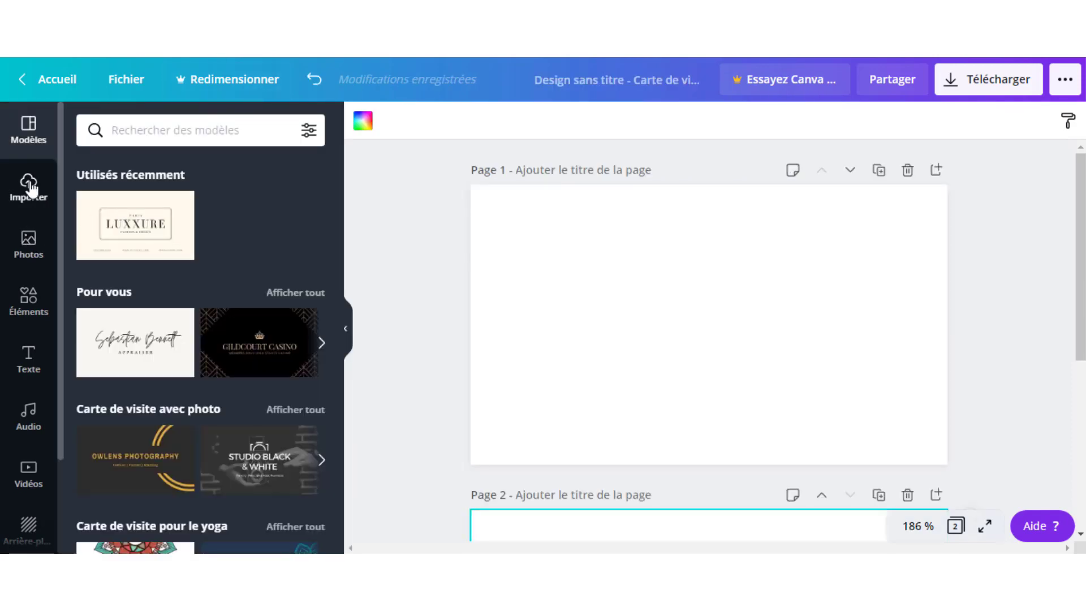
Upload the dark grunge texture image from the computer and add it to page 1.
left_click(29, 187)
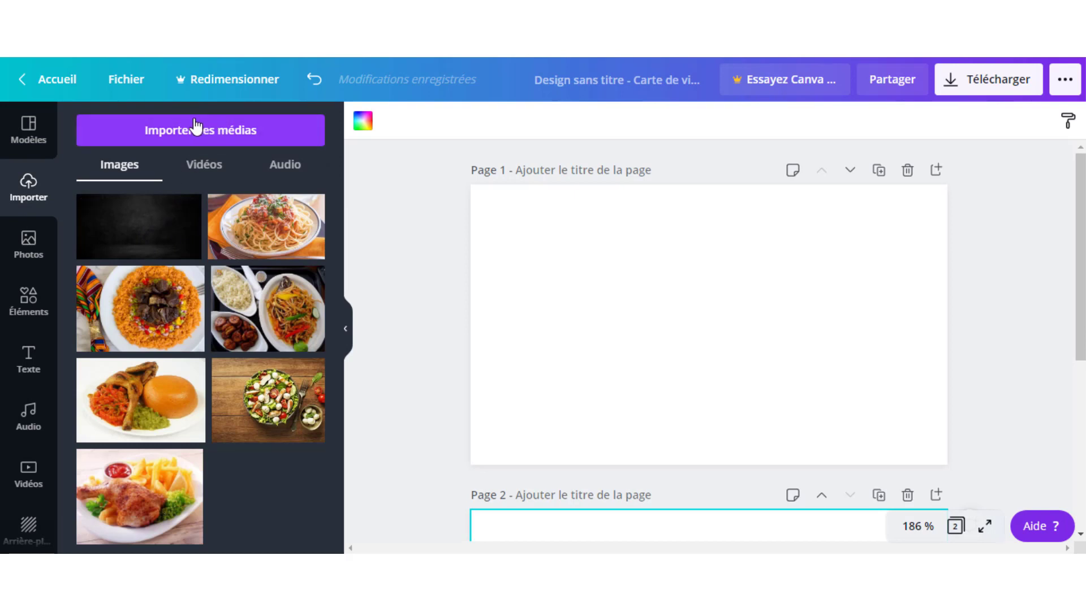
left_click(193, 134)
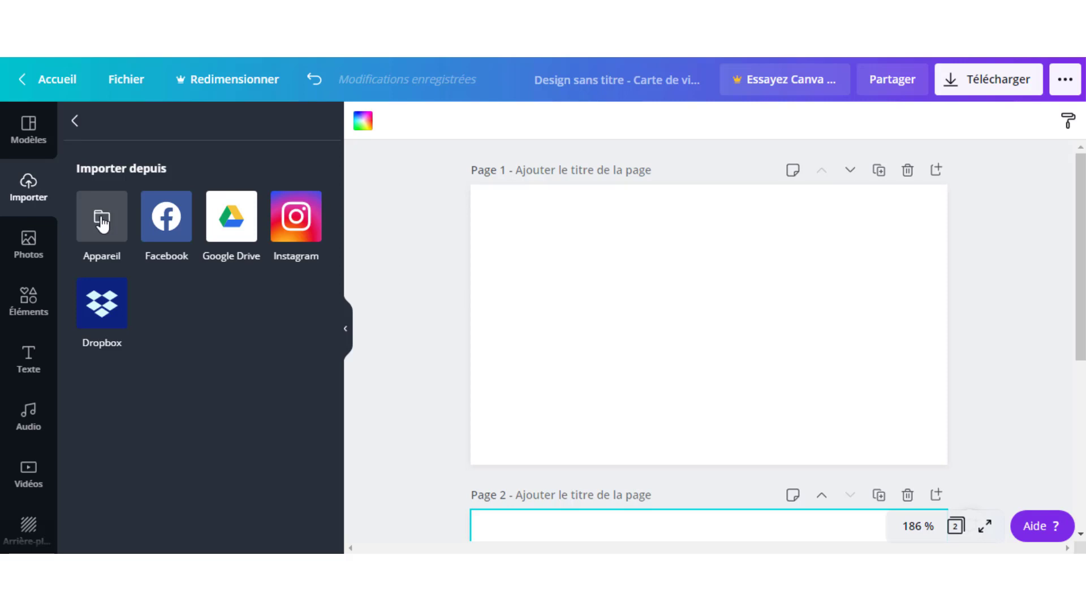
left_click(101, 221)
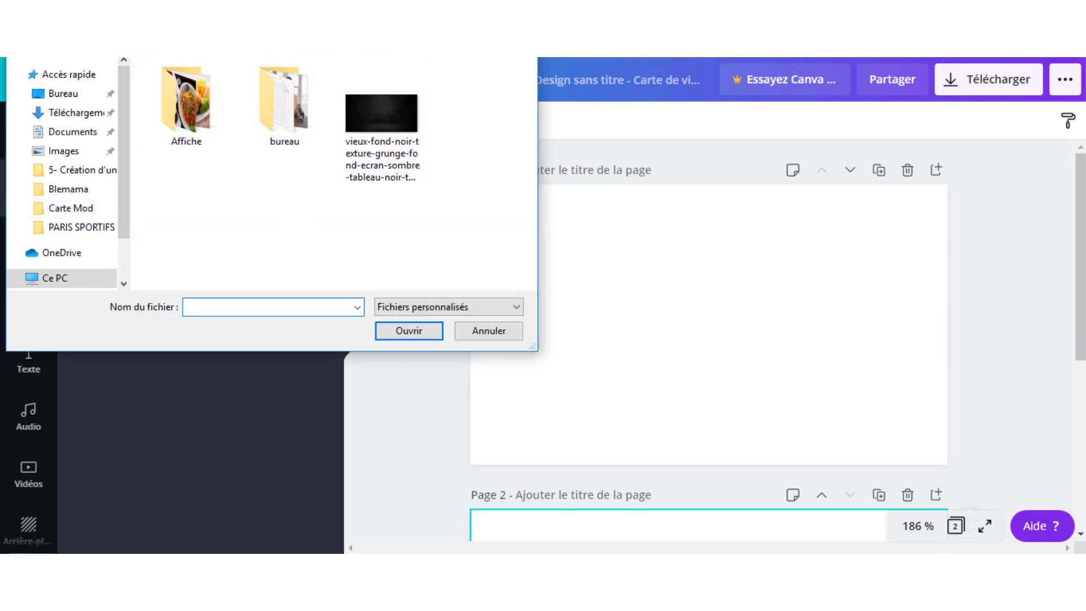
double_click(394, 127)
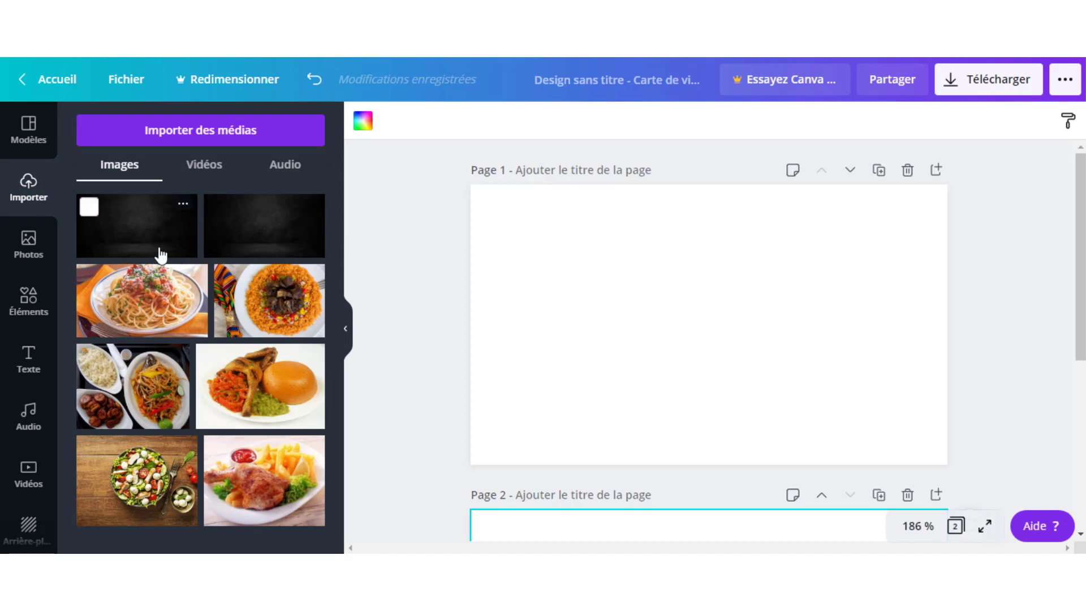
left_click(127, 225)
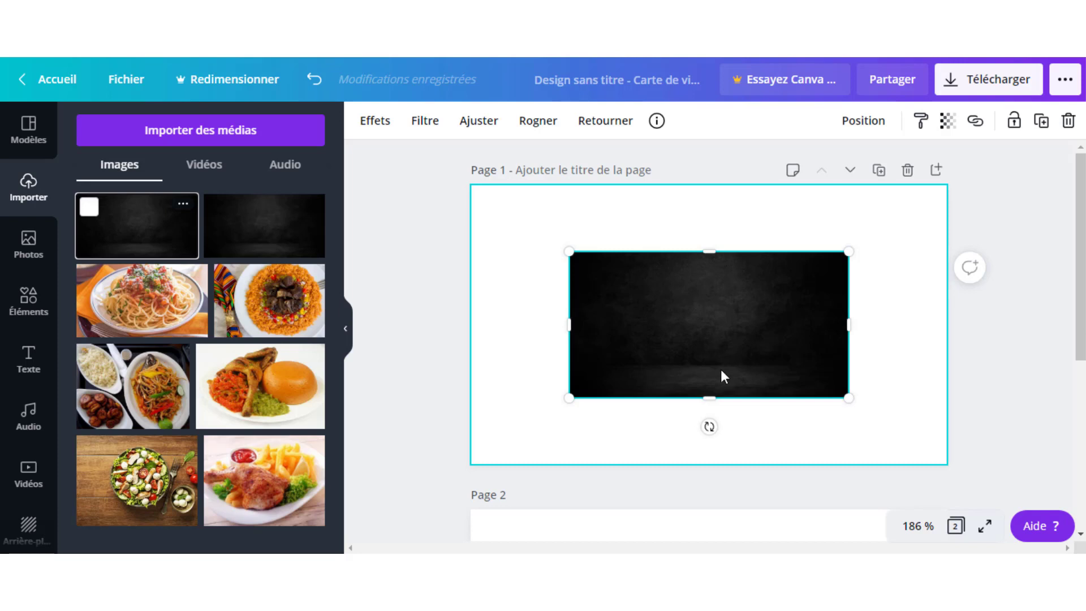
Set the dark texture image as the background of page 1.
right_click(708, 314)
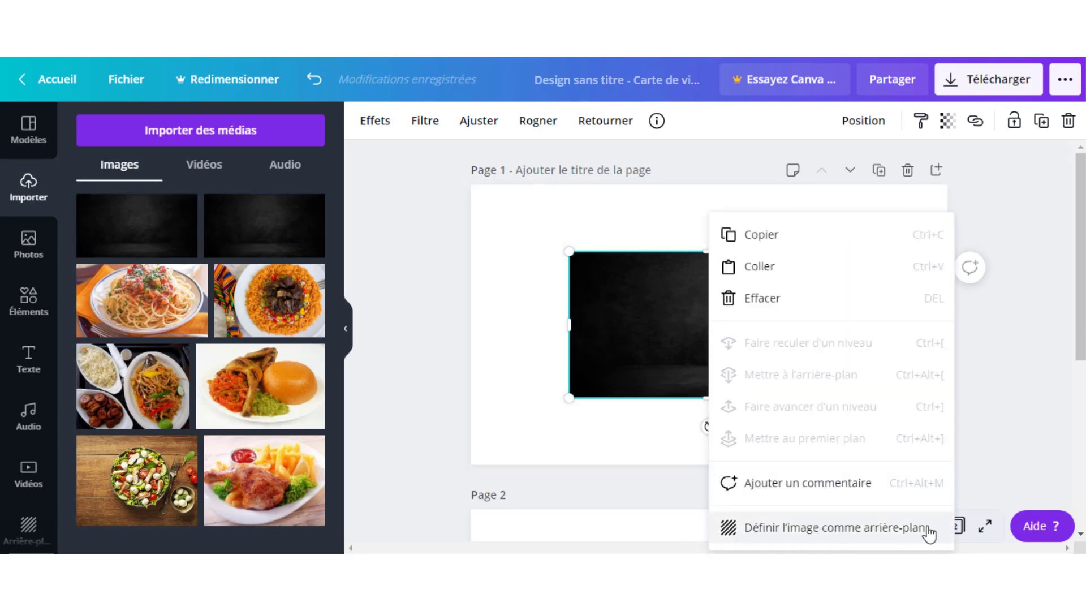
left_click(837, 531)
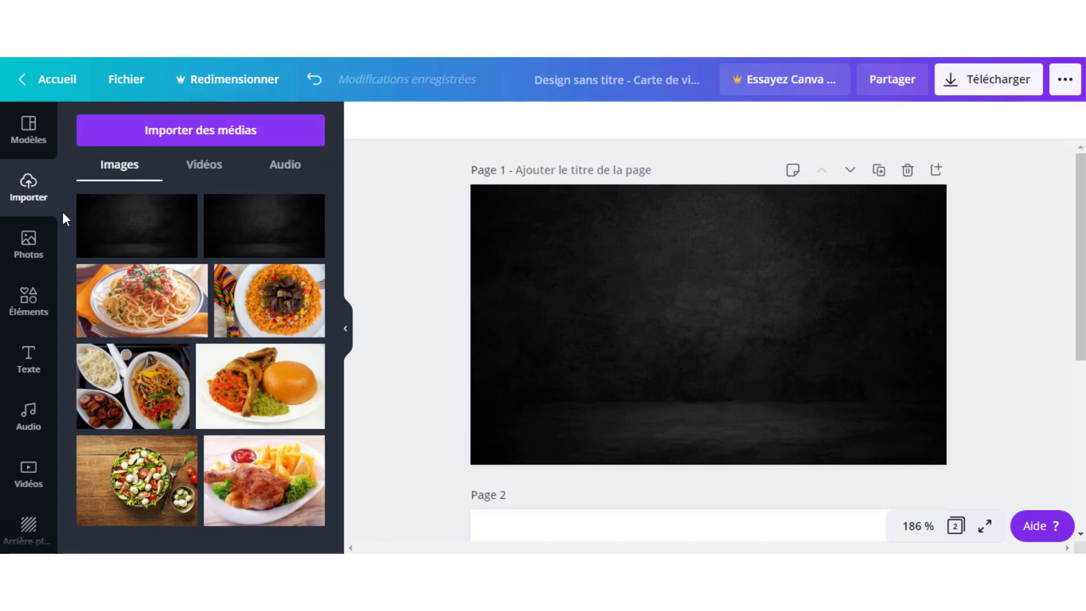
Add a circle outline from the Formes shapes and colour it white.
left_click(24, 306)
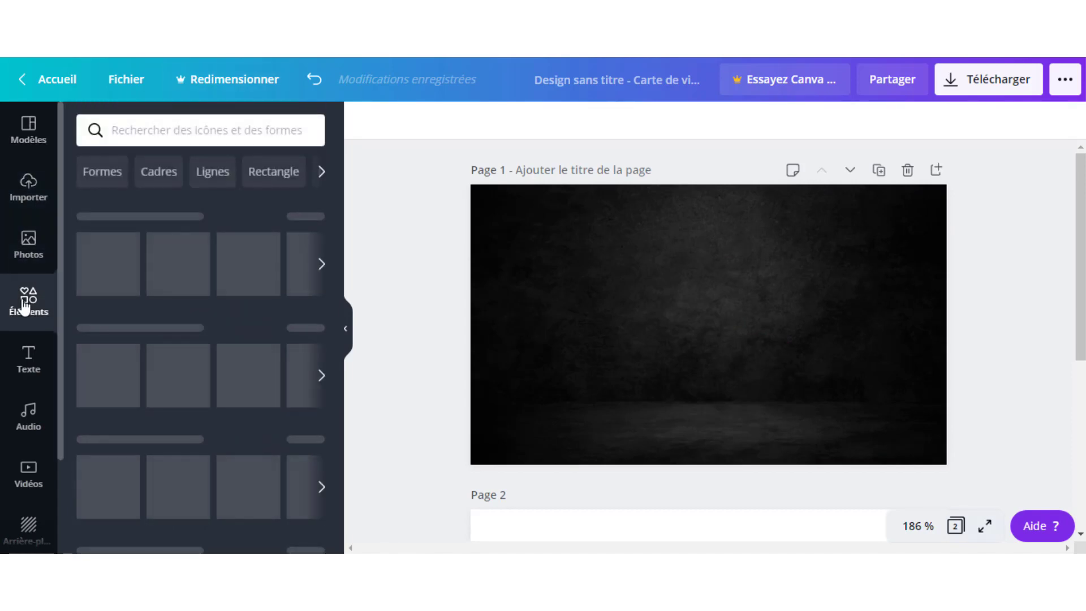
scroll(246, 314, "down", 3)
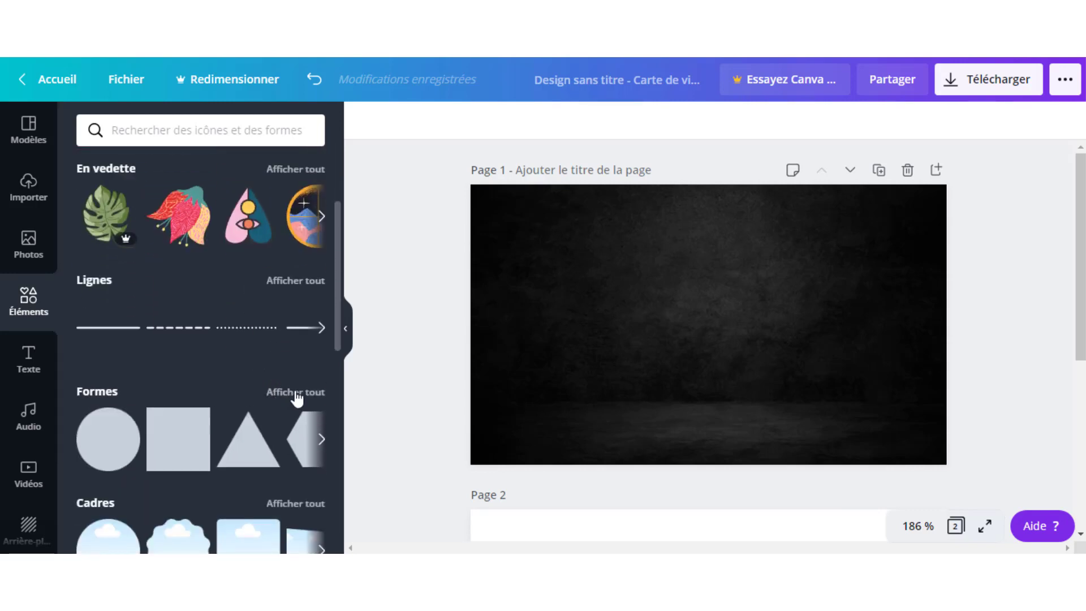
left_click(295, 393)
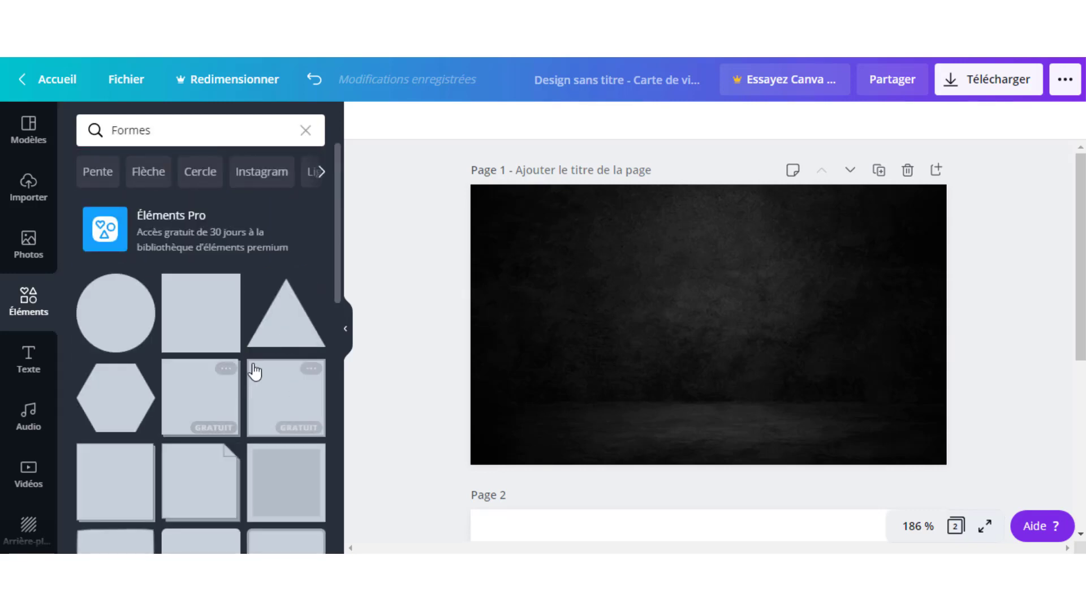
scroll(255, 371, "down", 10)
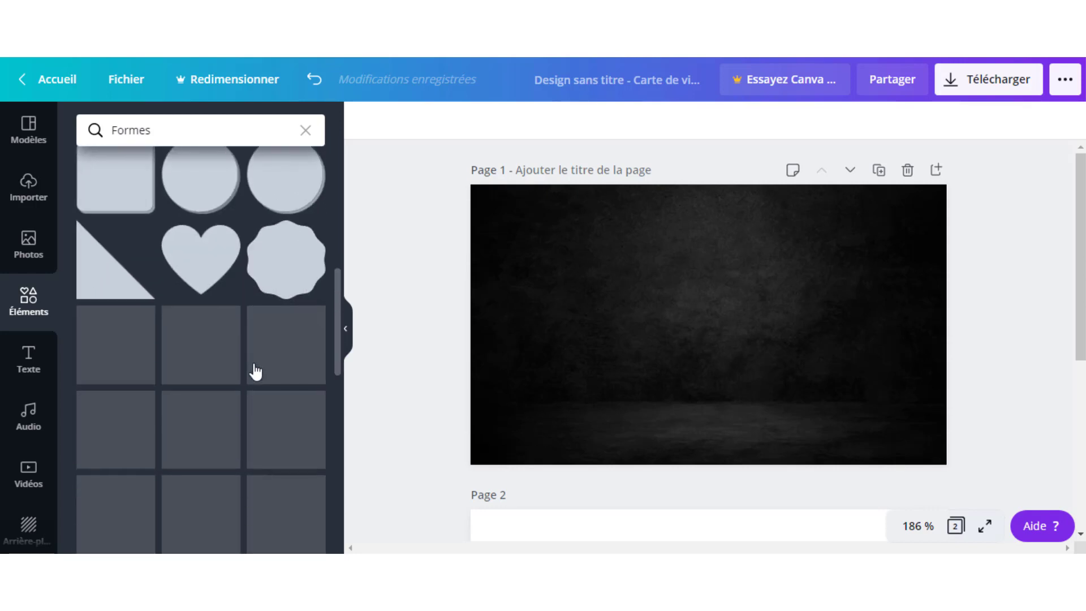
scroll(257, 367, "down", 2)
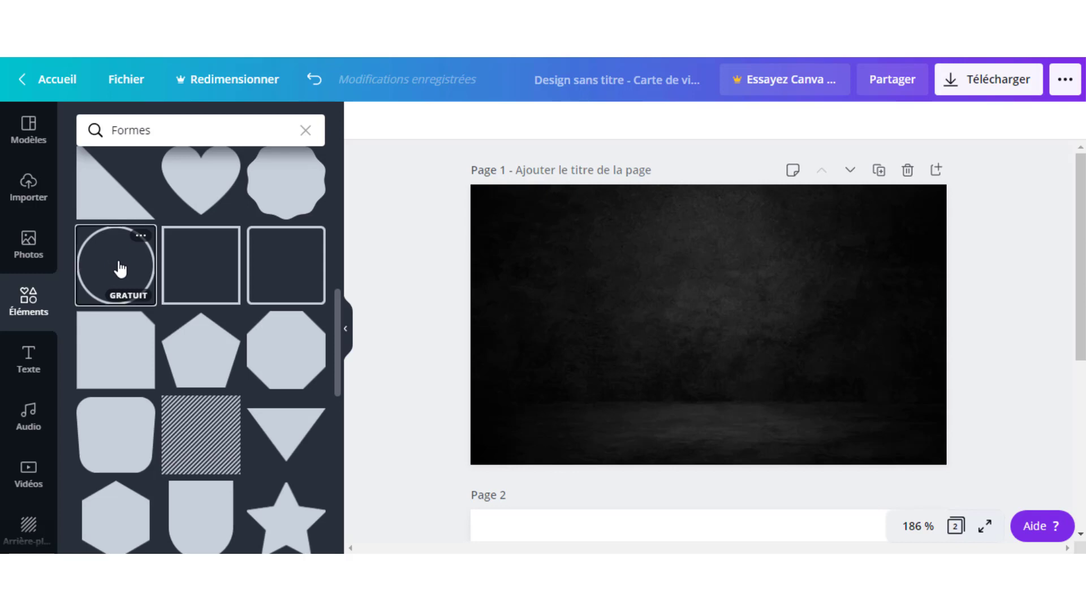
left_click(120, 268)
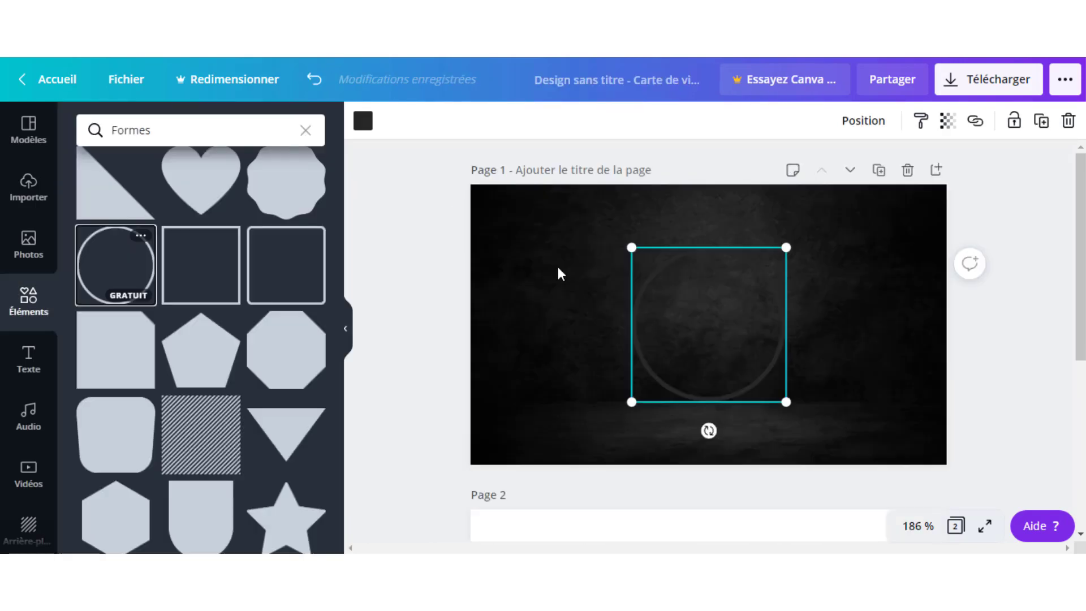
left_click(362, 121)
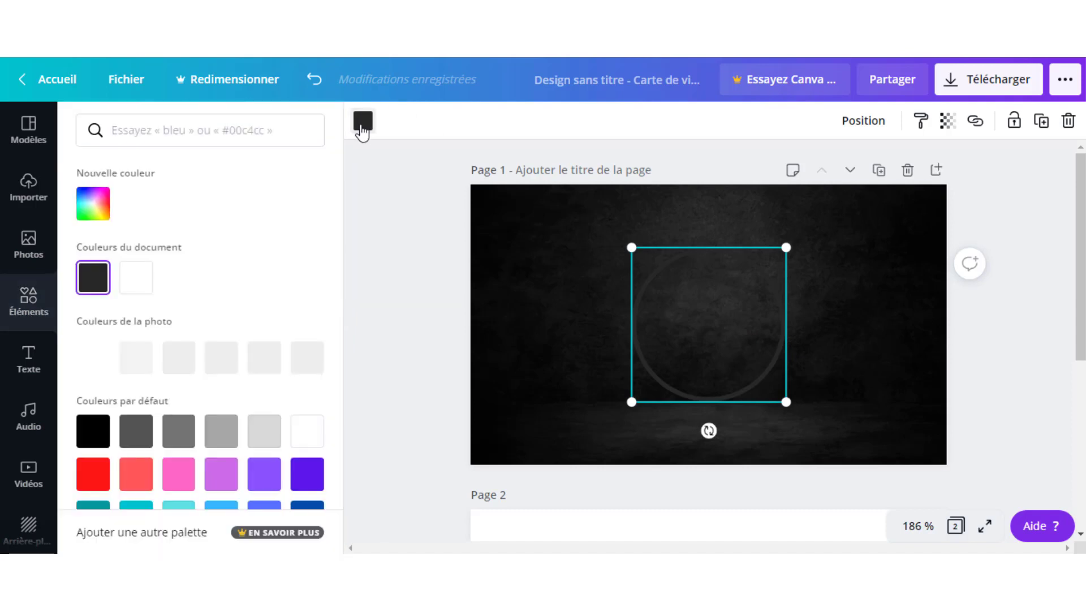
left_click(131, 290)
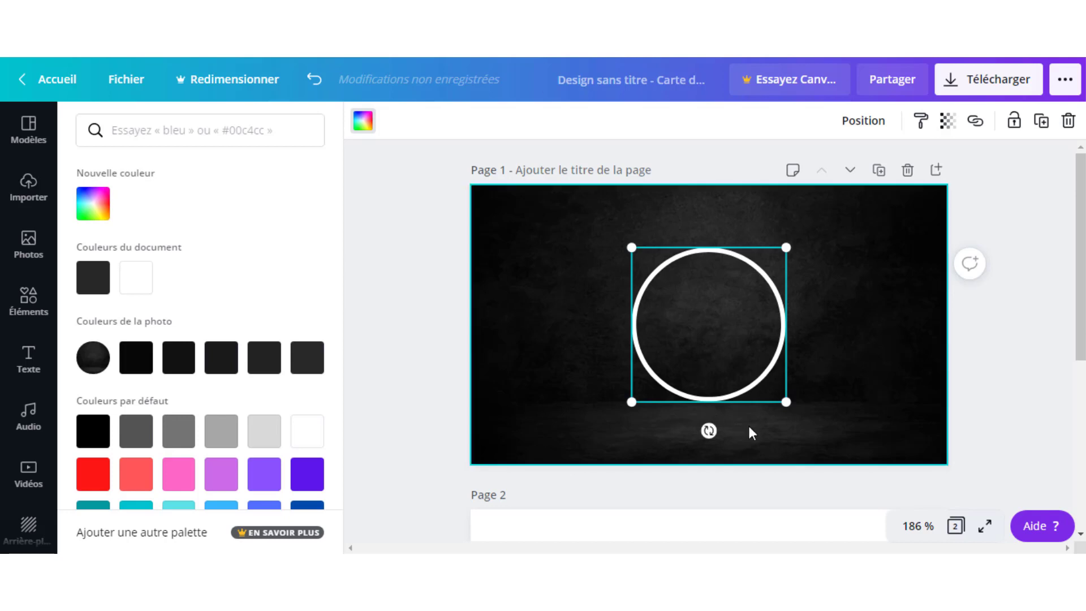
Shrink the white circle and centre it in the upper half of page 1.
left_click_drag(786, 402, 696, 318)
left_click(695, 295)
left_click_drag(734, 399, 707, 383)
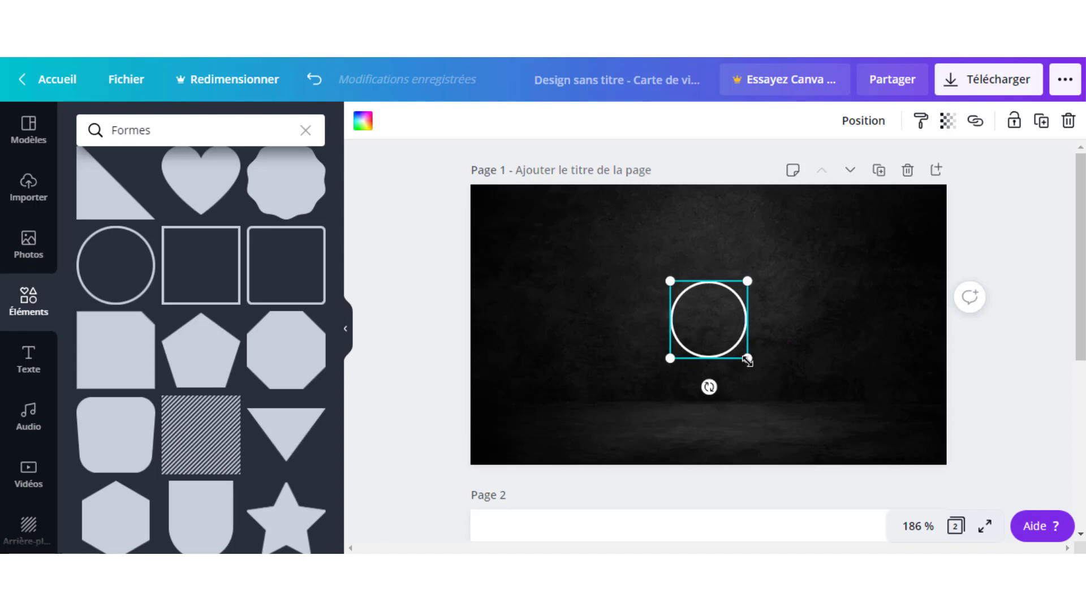
left_click_drag(747, 360, 717, 303)
left_click(809, 322)
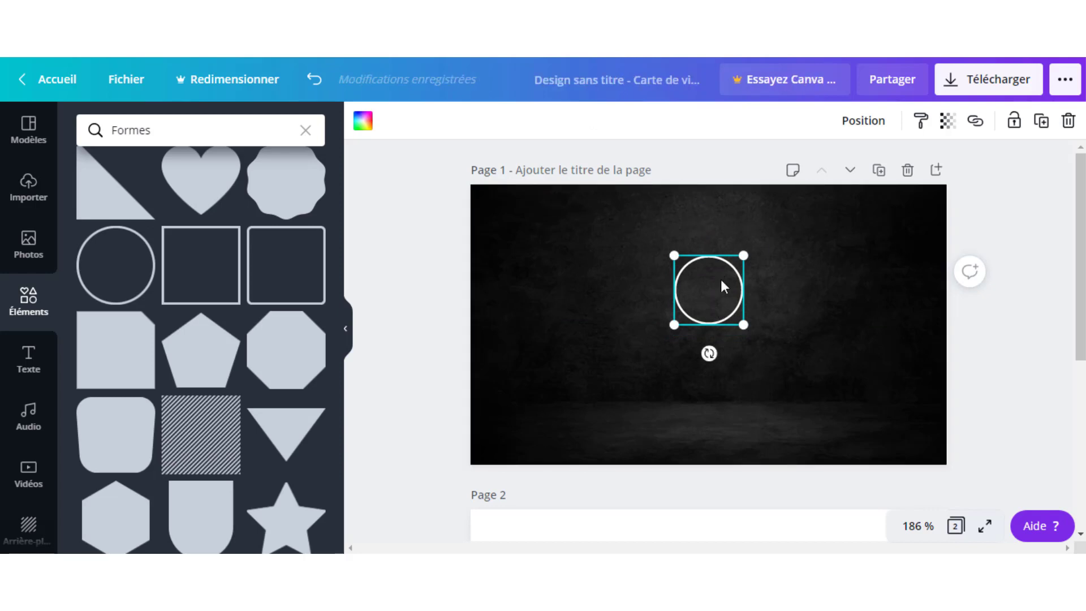
left_click(795, 282)
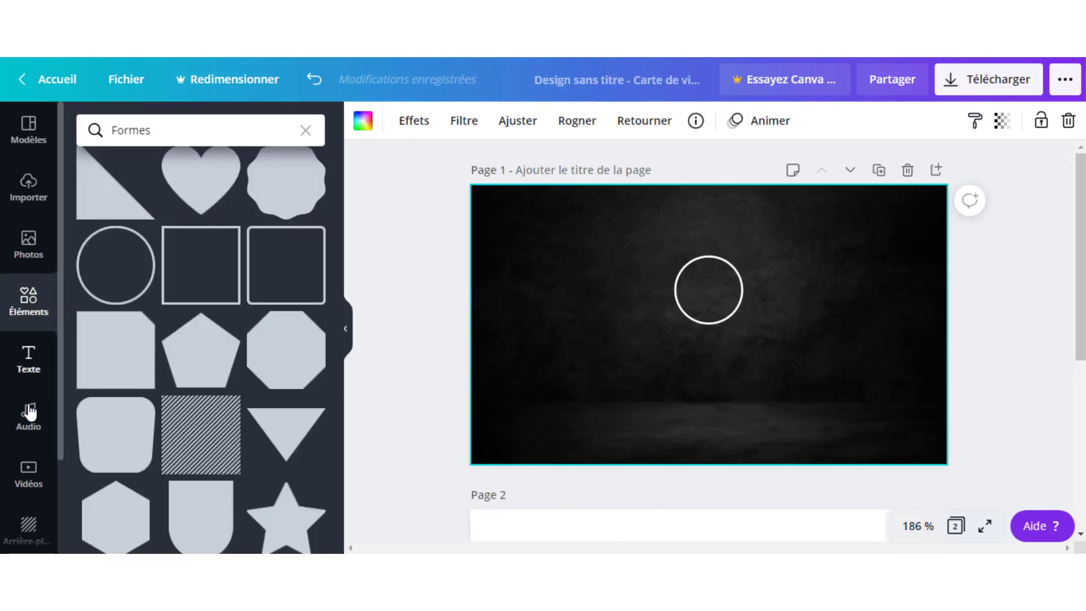
Add a subtitle reading 'H G', enlarged to size 15,9 and centred inside the circle.
left_click(30, 369)
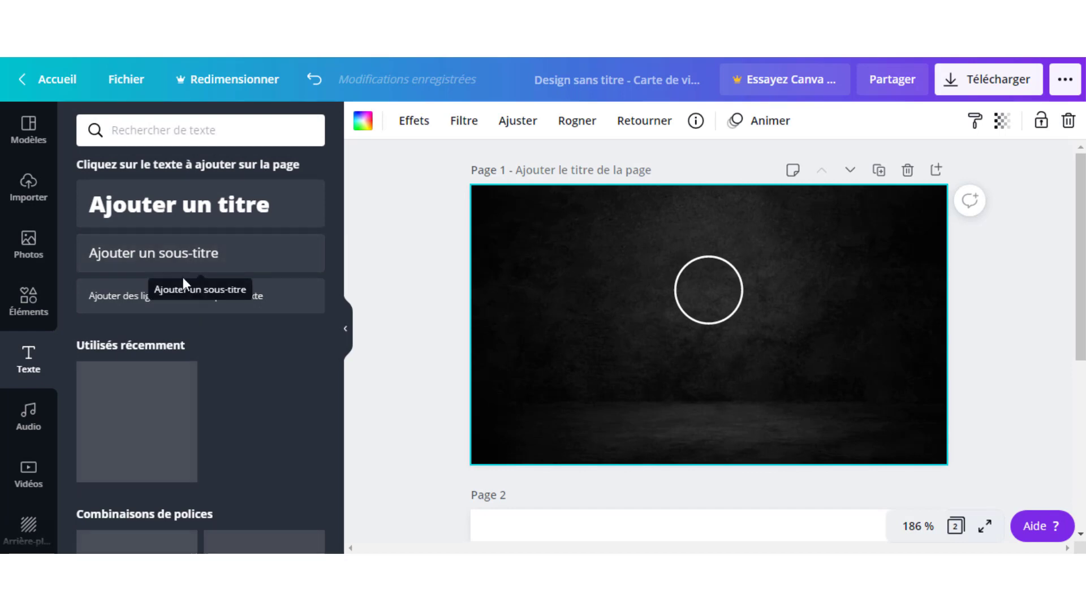
left_click(197, 267)
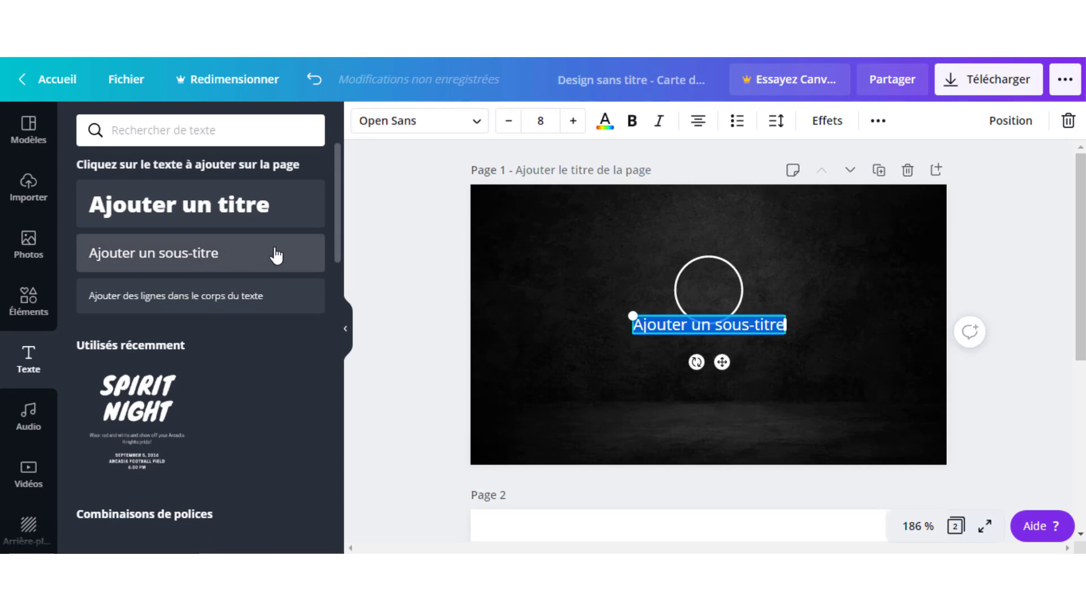
type("H")
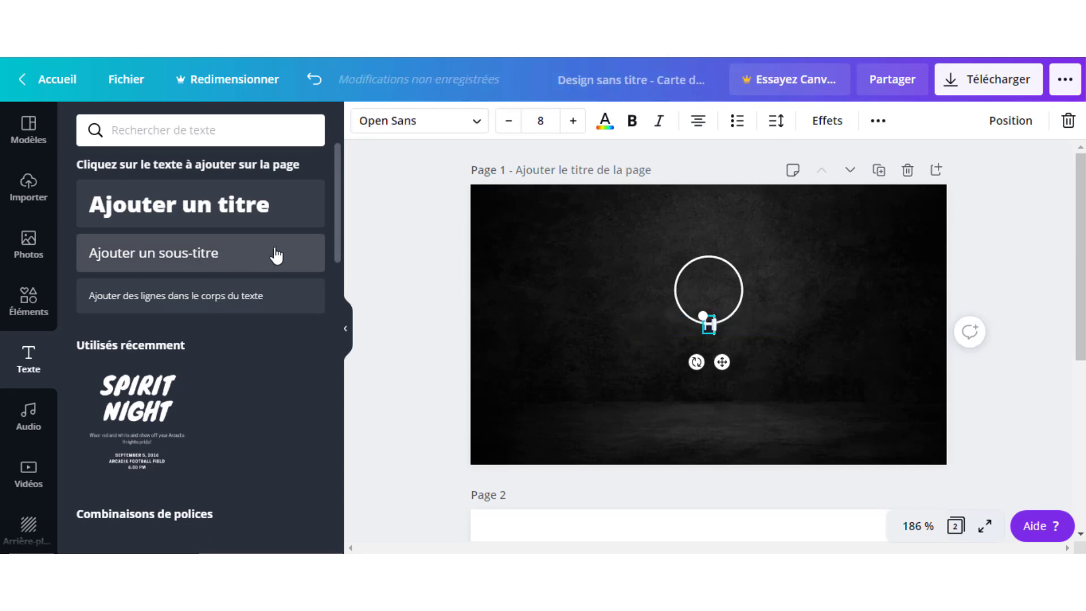
type(" C")
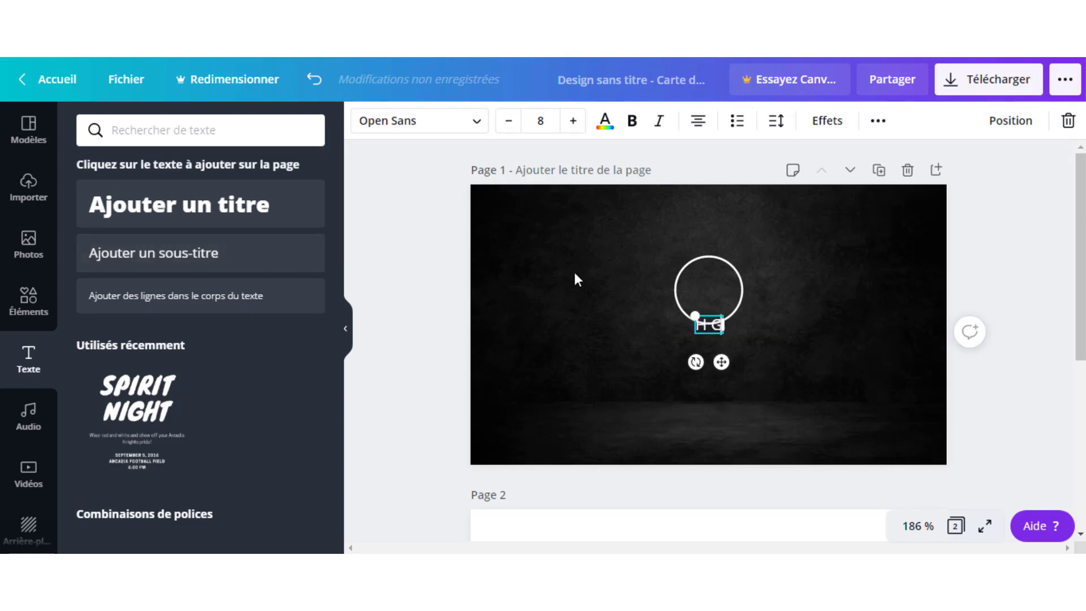
left_click_drag(691, 313, 713, 296)
left_click(812, 278)
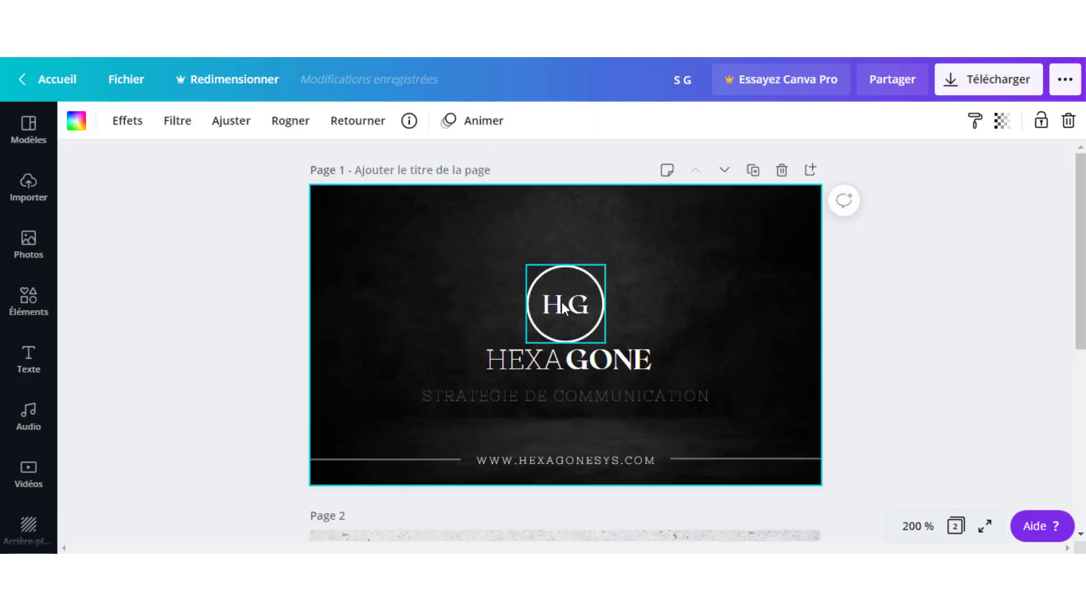
left_click(563, 307)
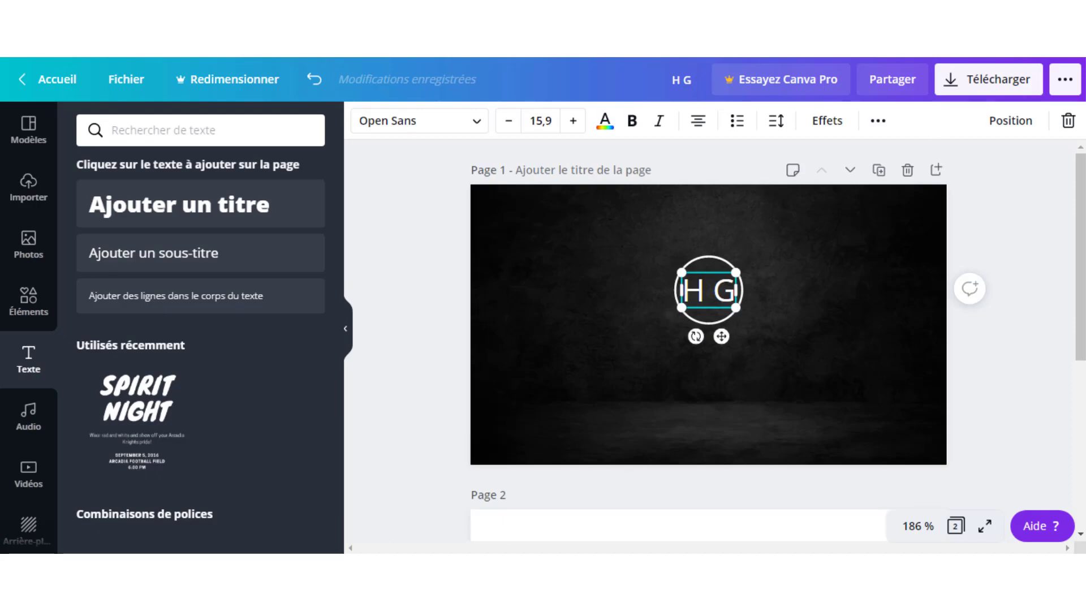
Change the HG initials to the RoxboroughCF font and shrink them to size 14.
left_click(472, 128)
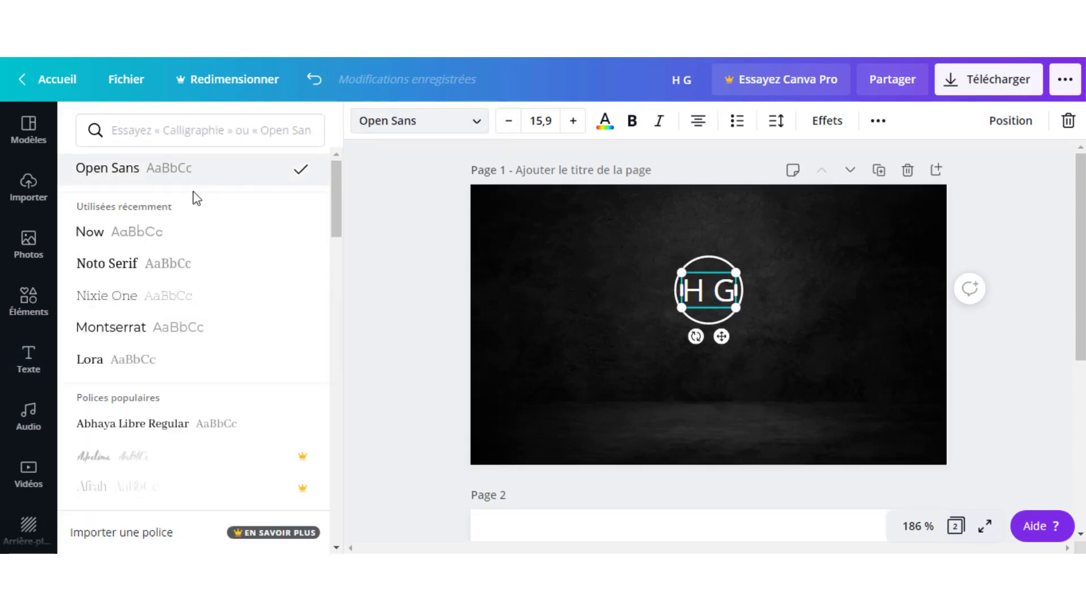
scroll(185, 367, "down", 3)
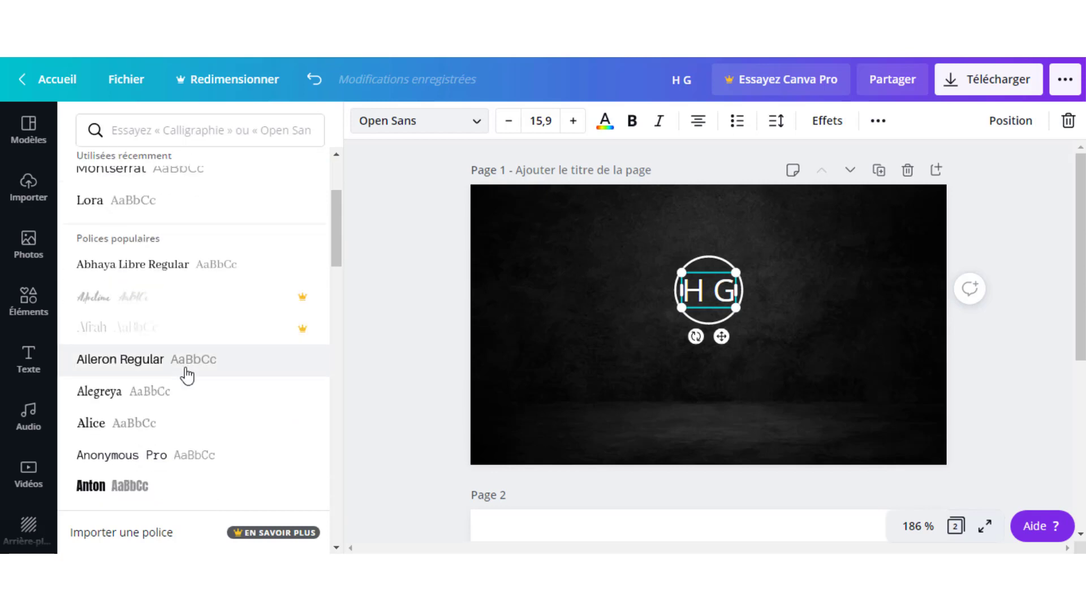
scroll(189, 370, "up", 3)
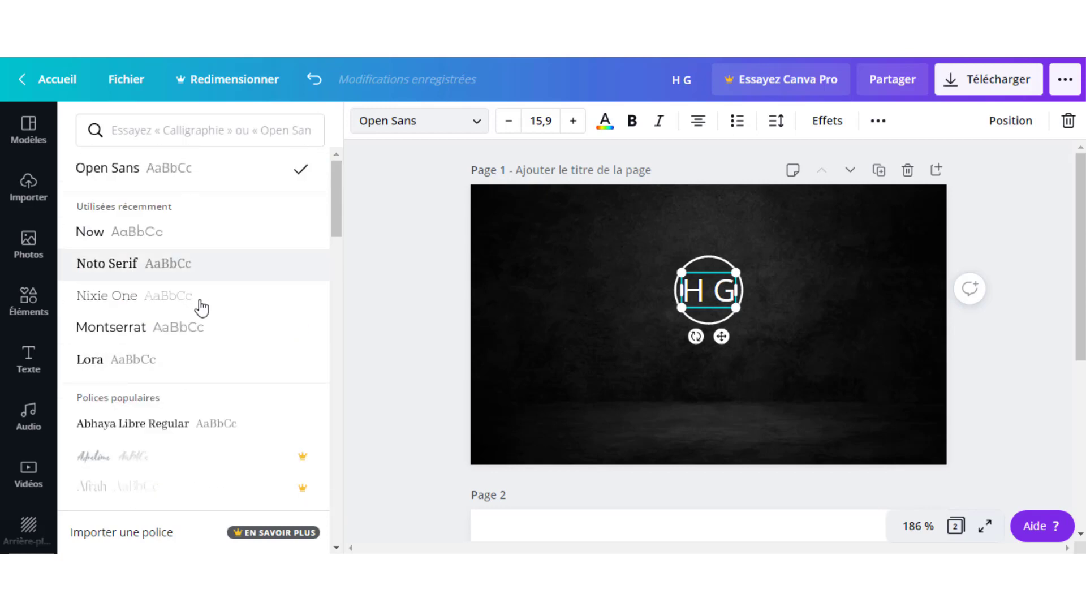
left_click(212, 130)
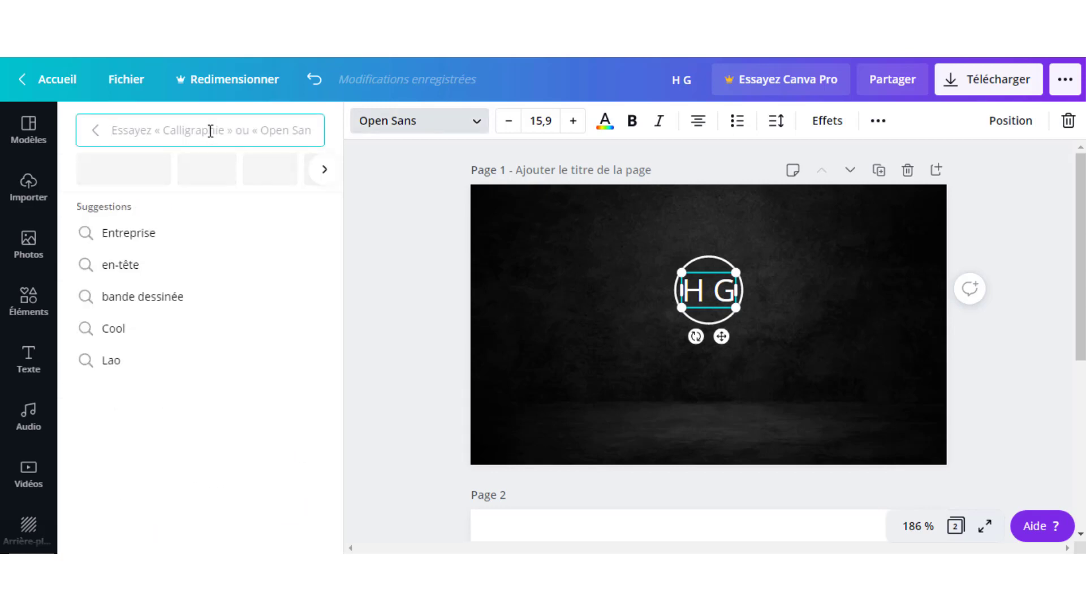
type("RO")
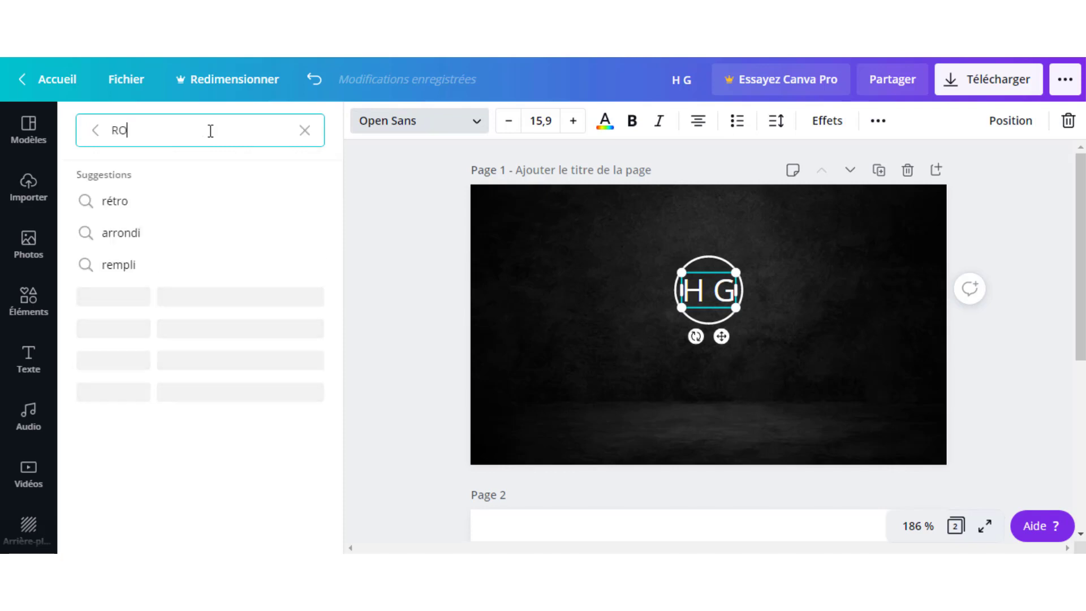
type("X")
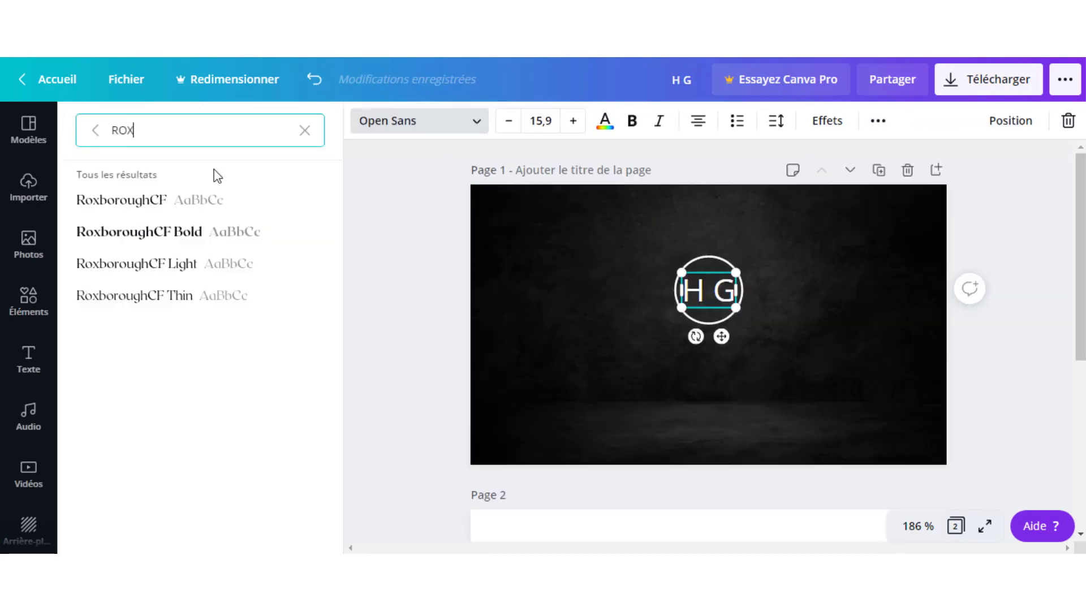
left_click(149, 205)
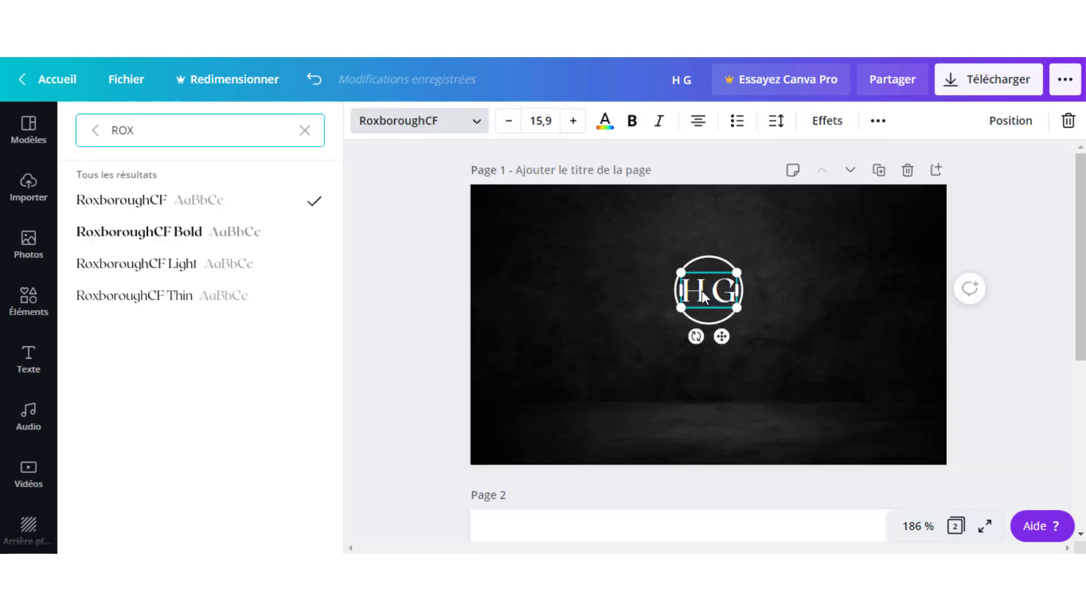
left_click_drag(735, 309, 703, 294)
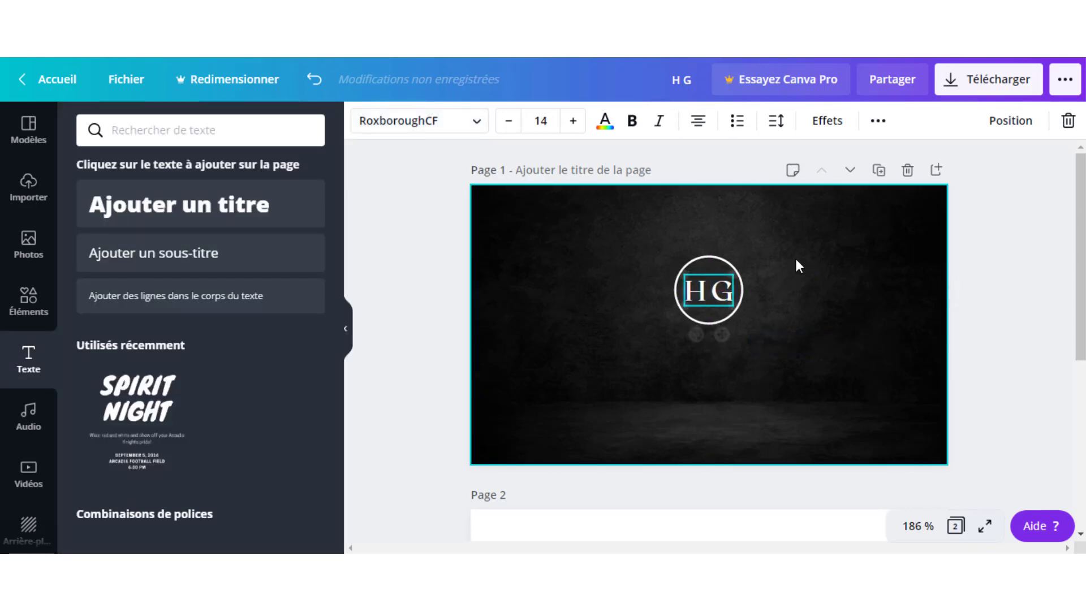
Select the white circle and HG initials together and group them into one logo.
left_click(795, 255)
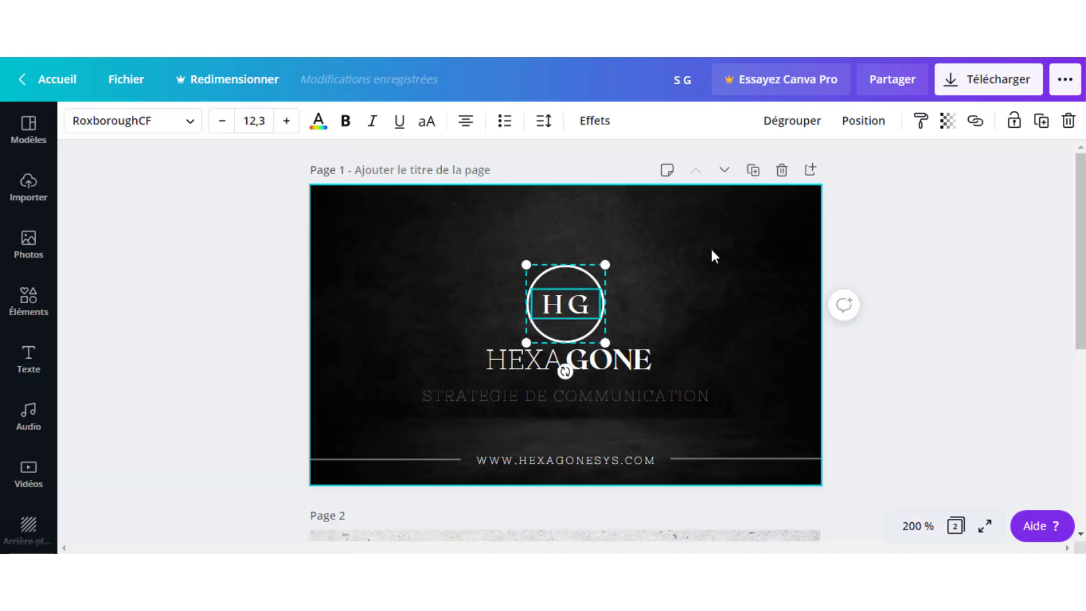
left_click(712, 256)
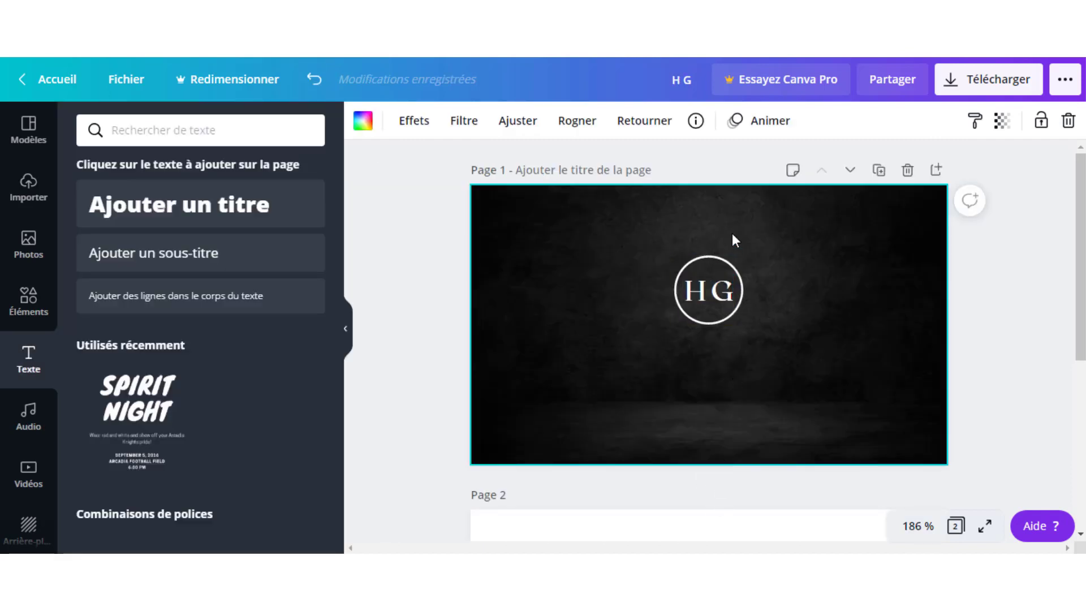
left_click_drag(769, 245, 667, 382)
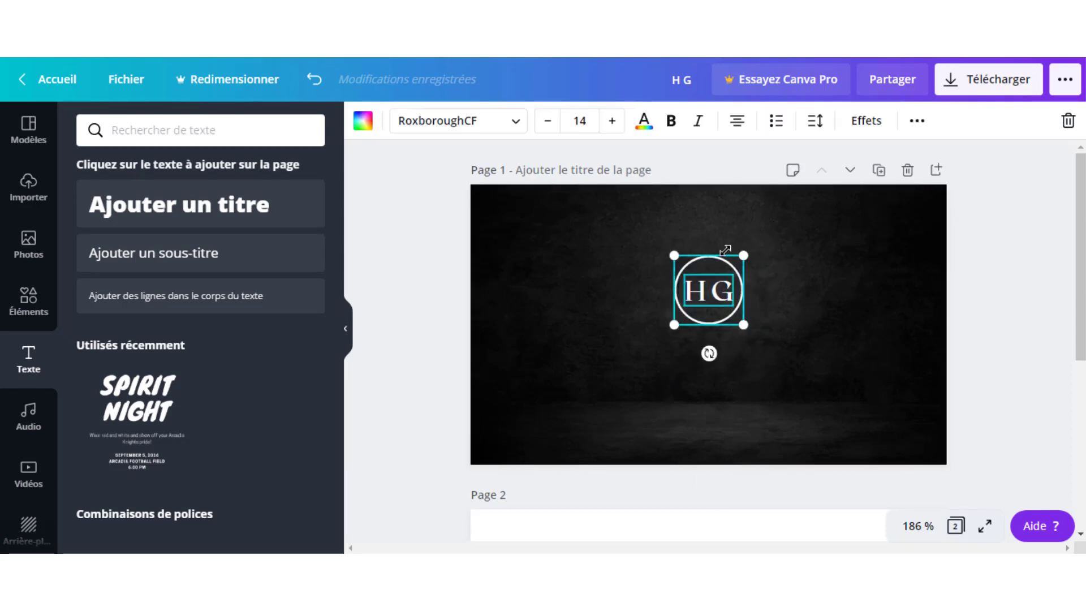
left_click(835, 285)
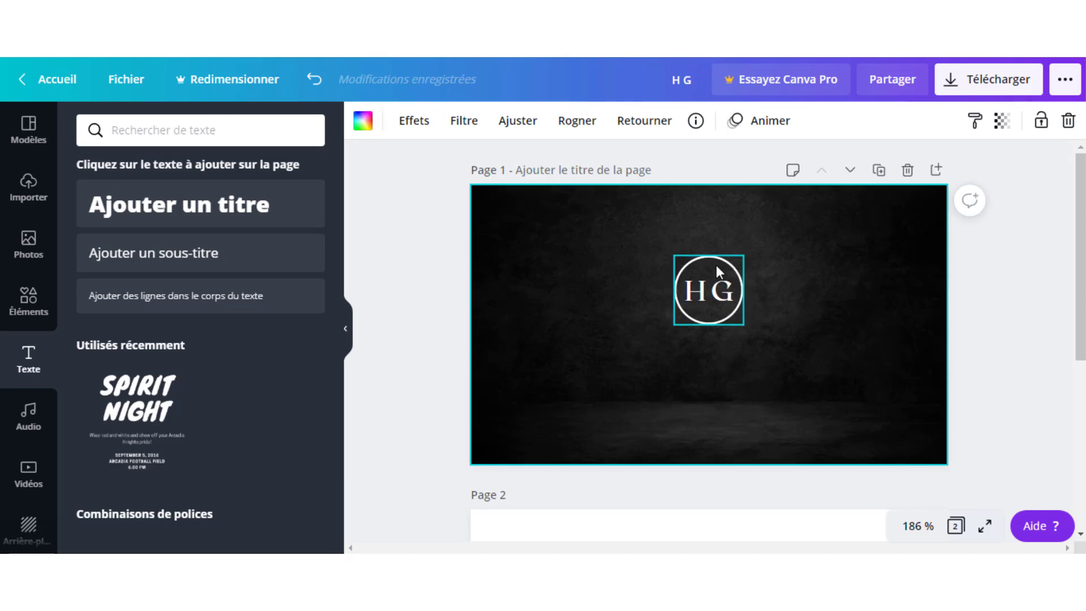
left_click_drag(717, 263, 604, 257)
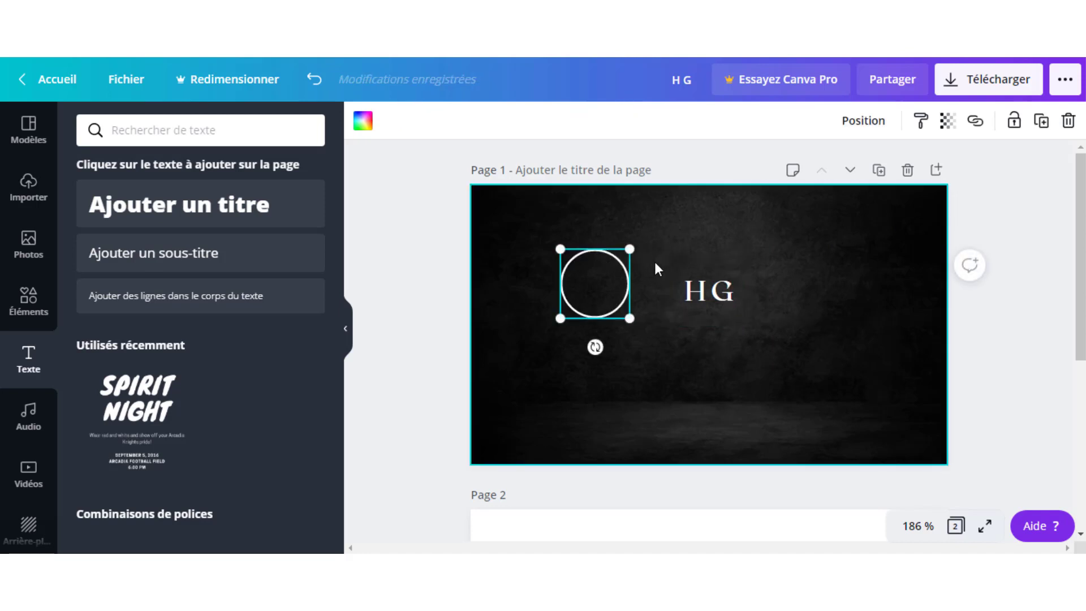
key("ctrl+z")
left_click(778, 286)
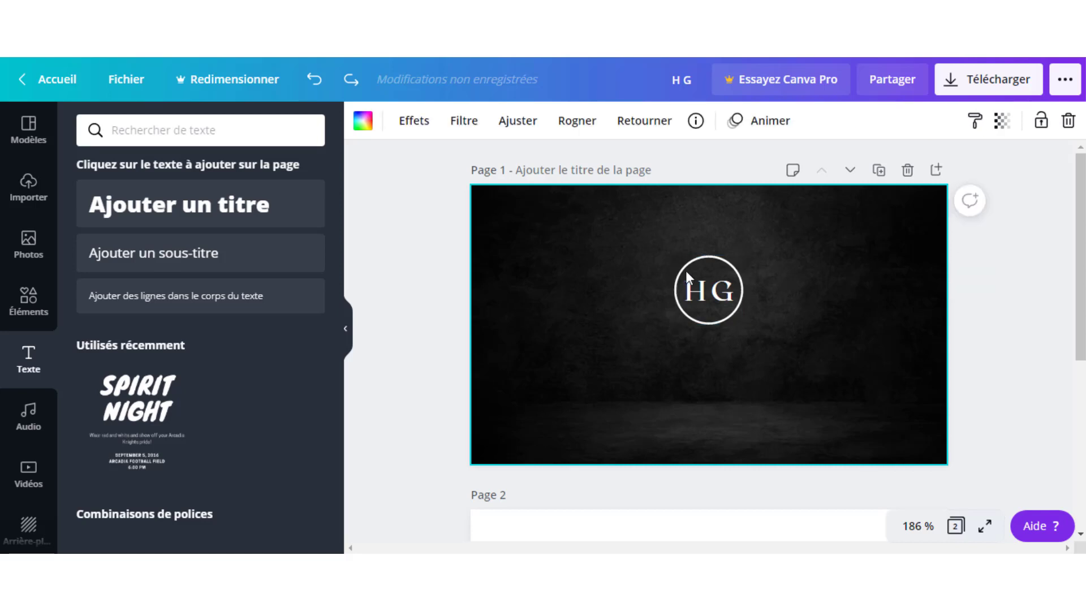
left_click_drag(673, 233, 759, 361)
left_click(917, 120)
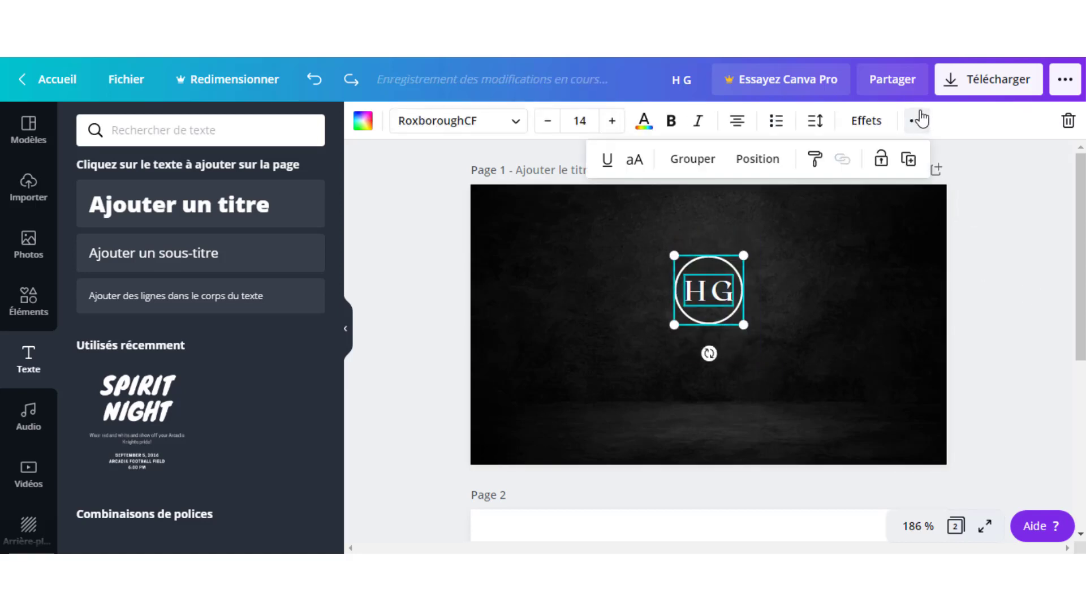
left_click(704, 160)
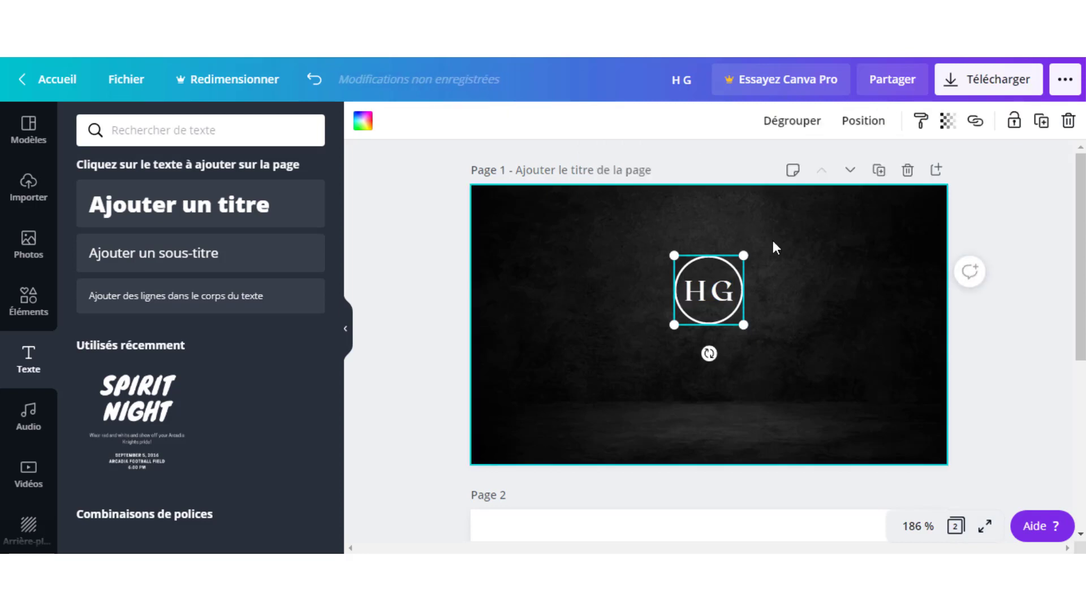
Move and resize the grouped HG logo to the card's upper centre.
left_click(827, 266)
left_click_drag(700, 284, 803, 395)
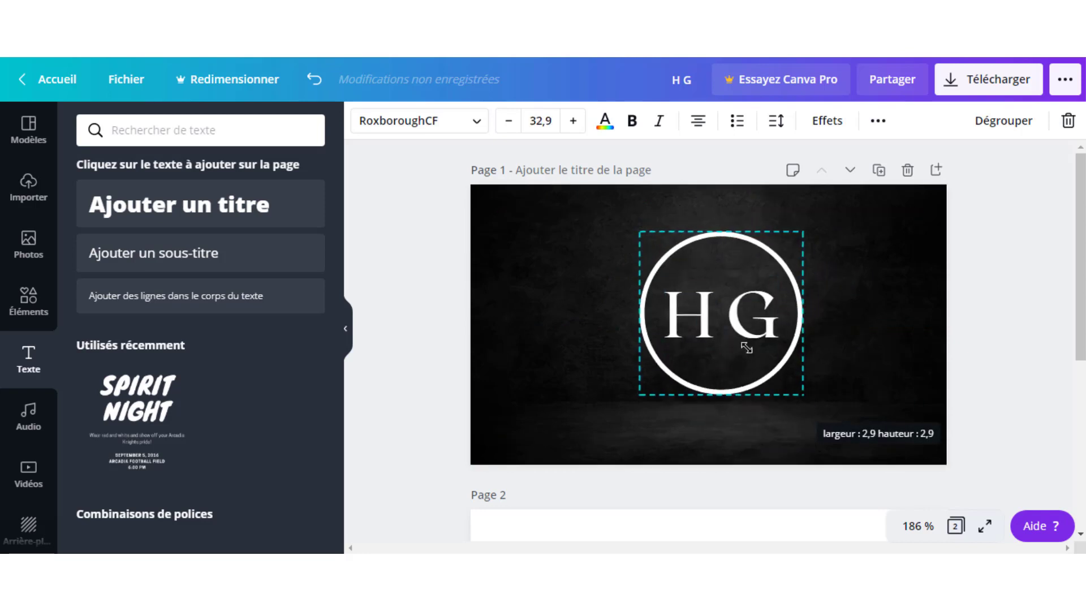
left_click_drag(747, 348, 707, 290)
left_click(732, 338)
left_click(731, 328)
left_click(734, 269)
left_click(771, 297)
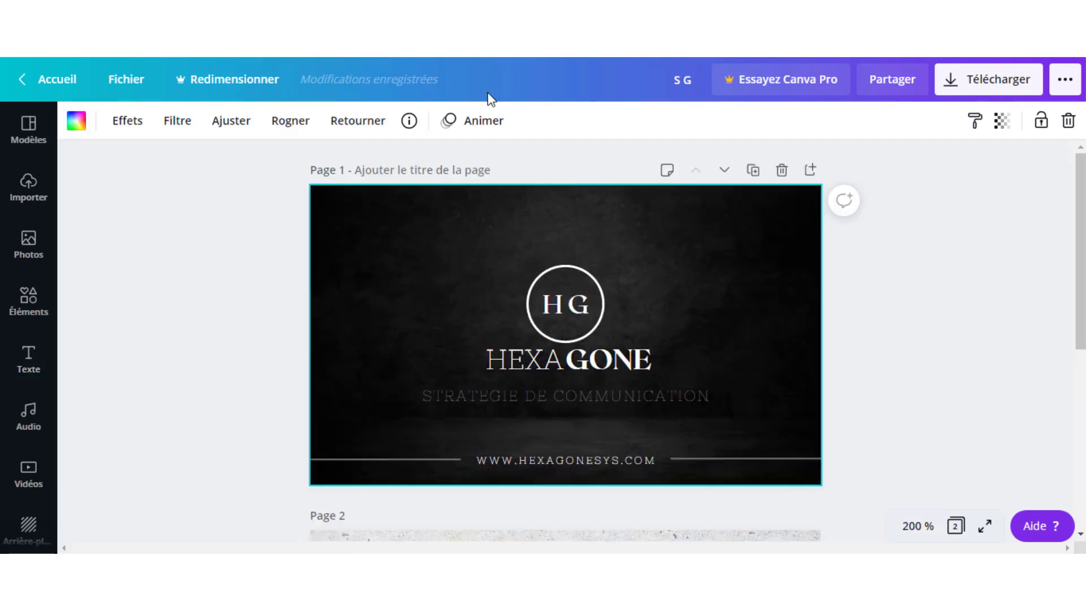
left_click(556, 367)
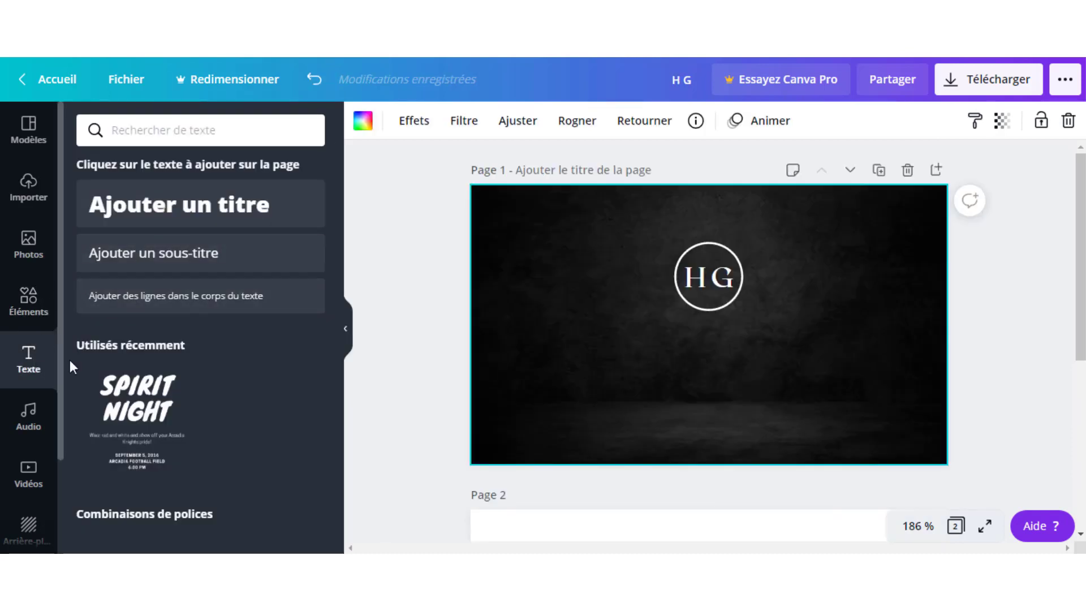
Add a HEXA title, then duplicate it below and rewrite the copy as GONE.
left_click(206, 207)
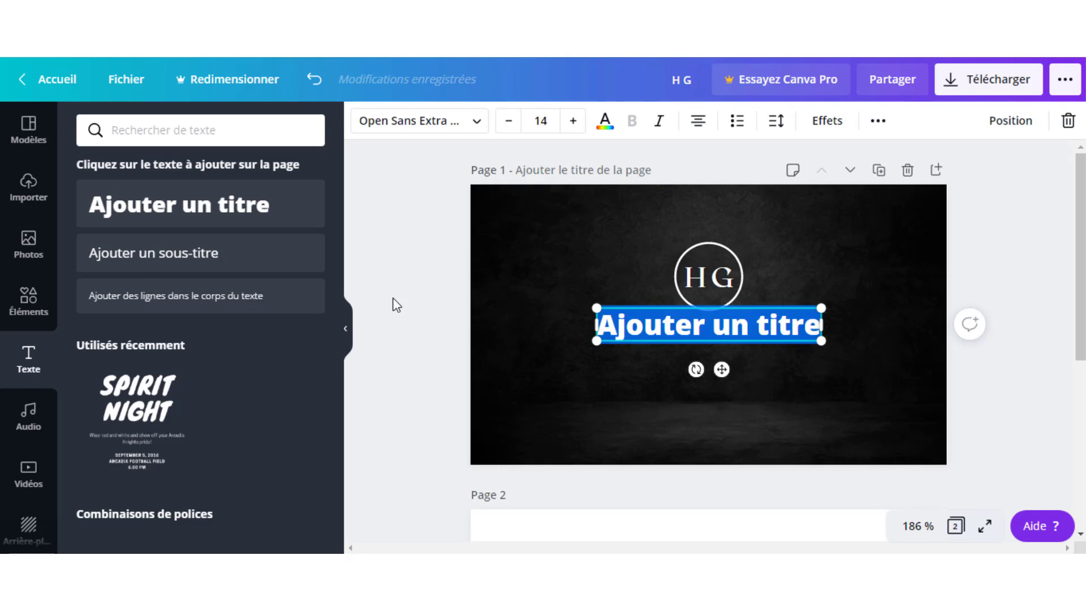
type("HEXA")
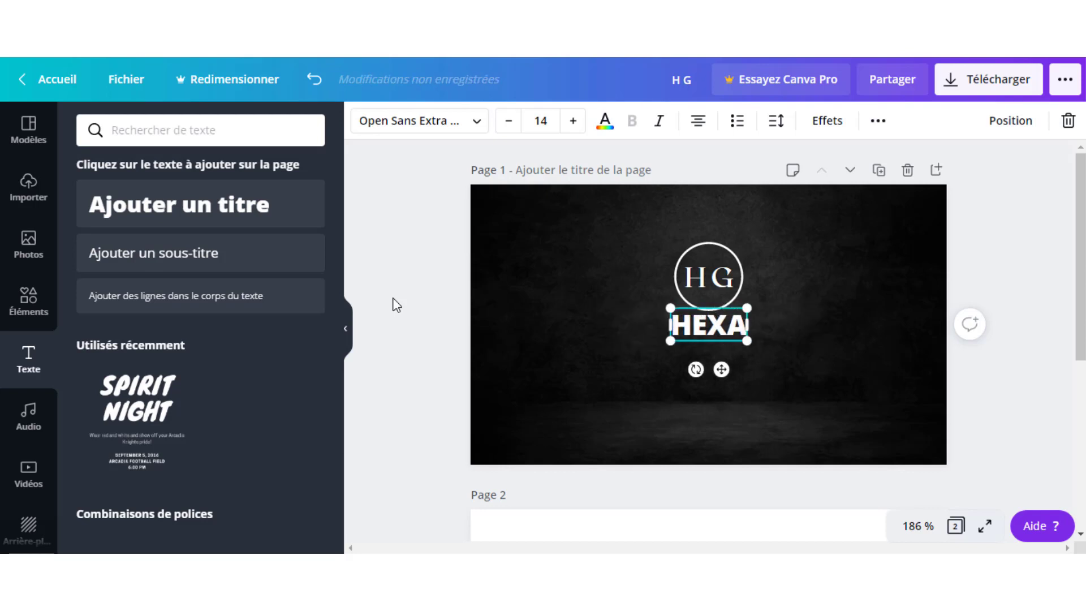
left_click(752, 323)
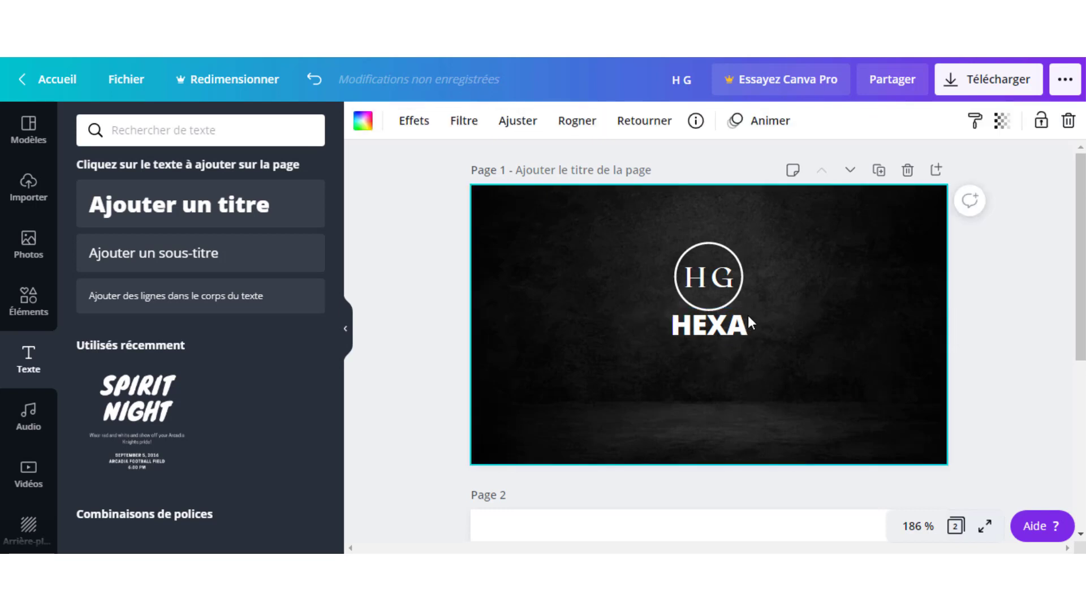
left_click(717, 327)
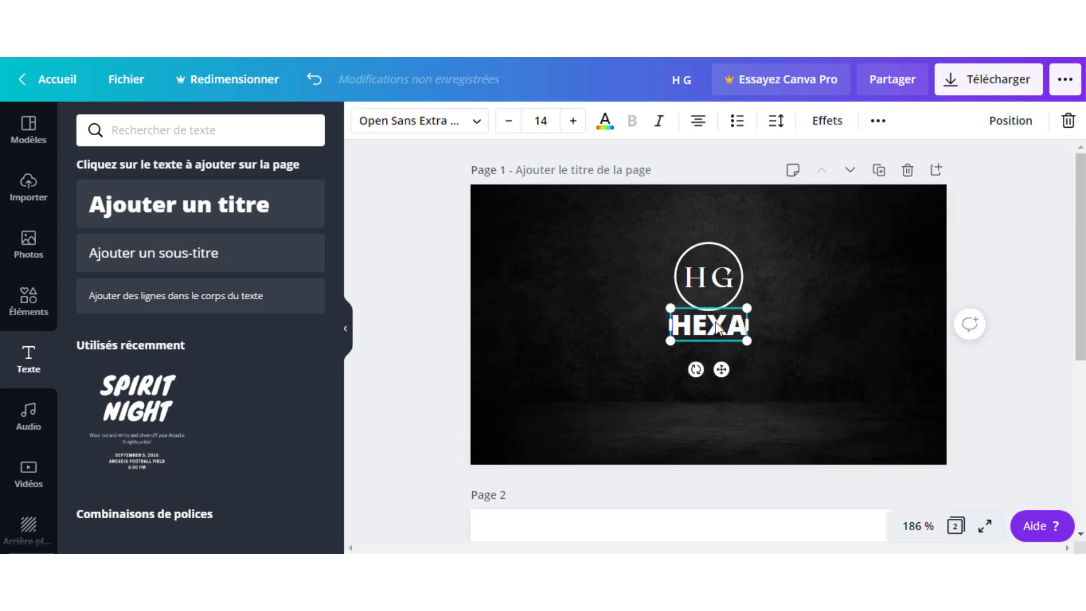
key("ctrl+d")
left_click_drag(729, 361, 693, 378)
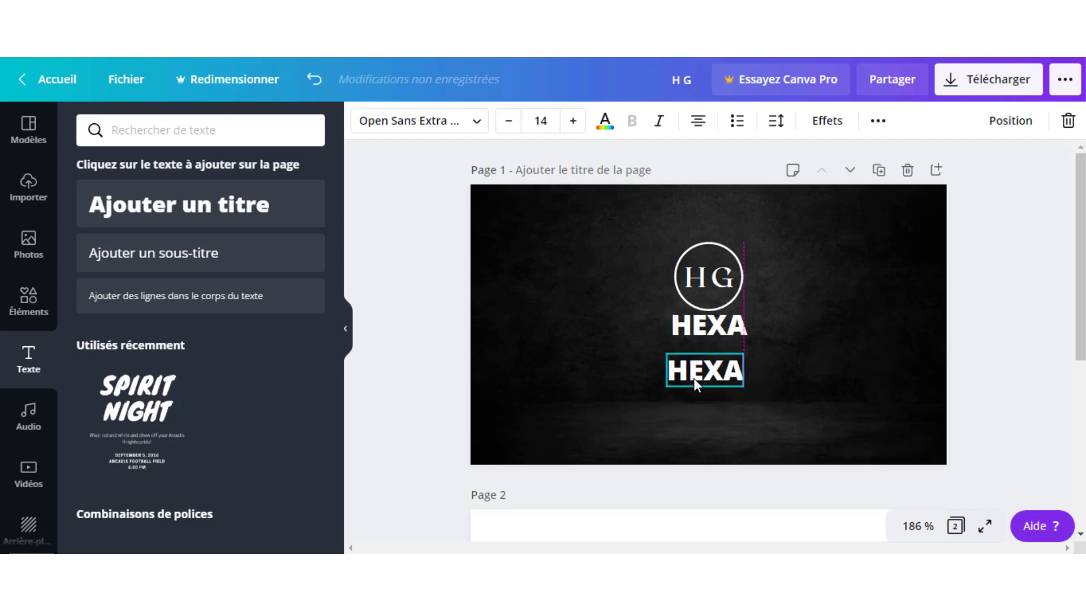
double_click(697, 368)
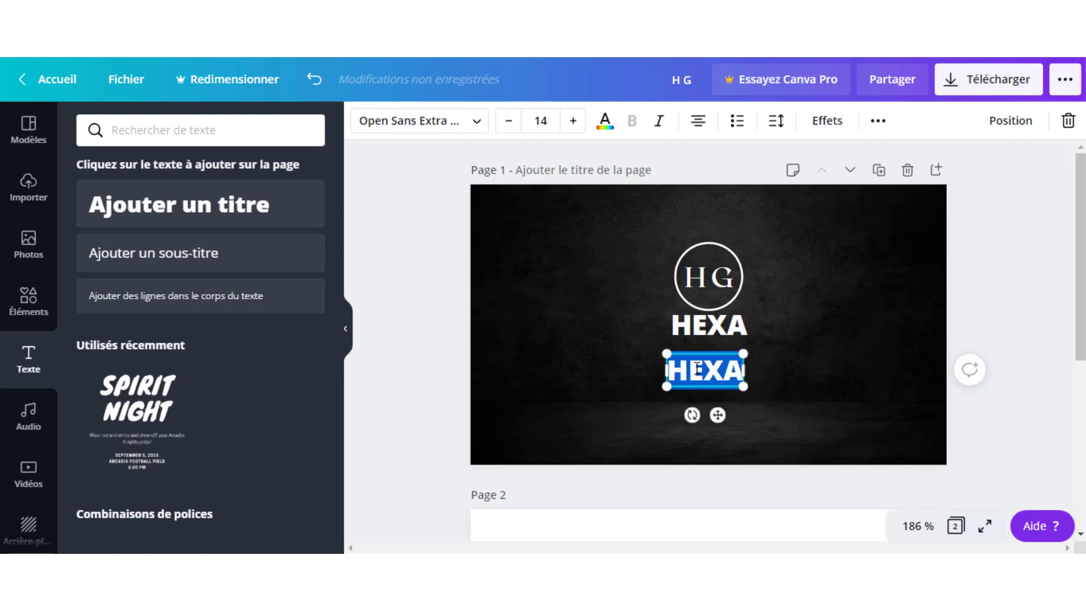
type("GONE")
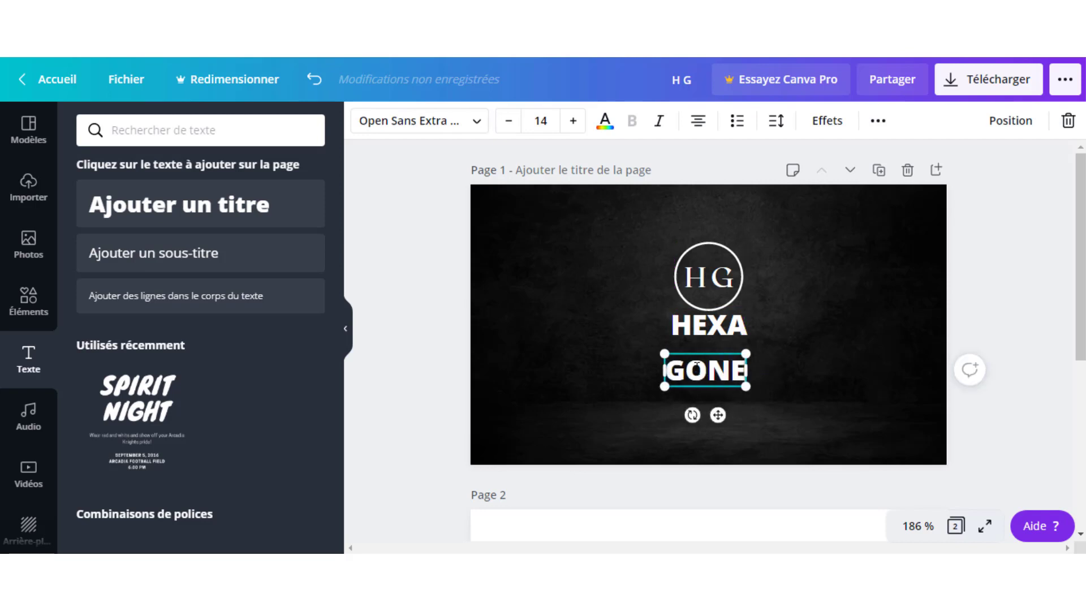
left_click(794, 326)
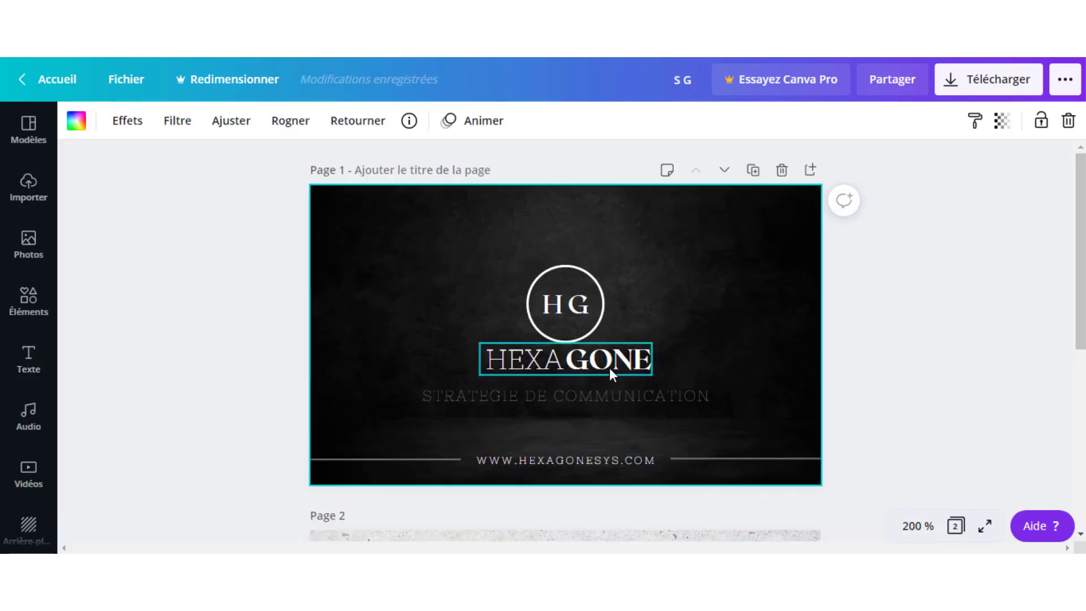
left_click(516, 354)
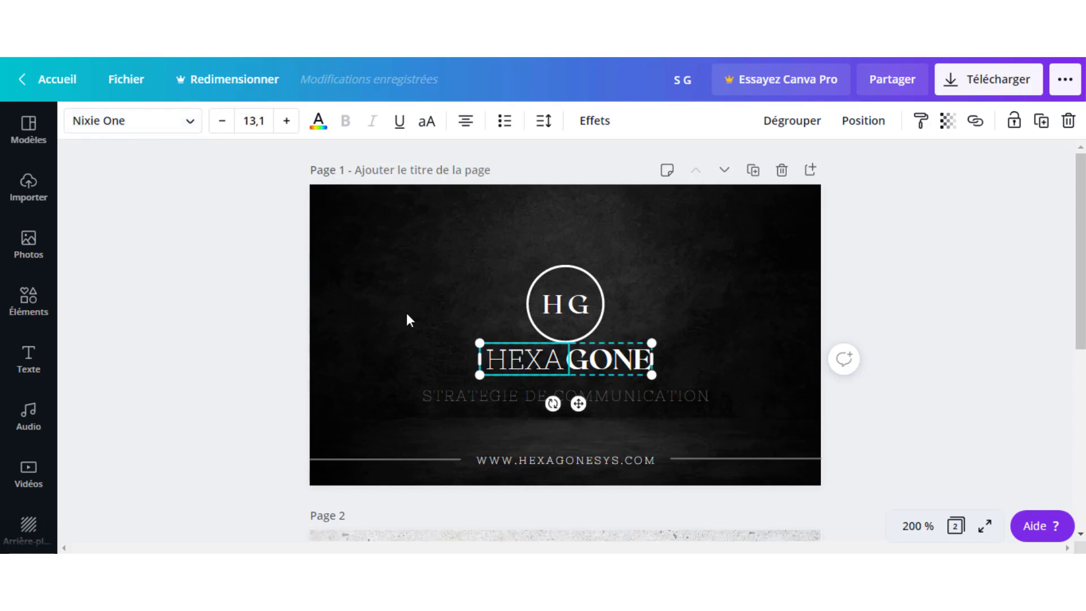
left_click(446, 368)
left_click(609, 369)
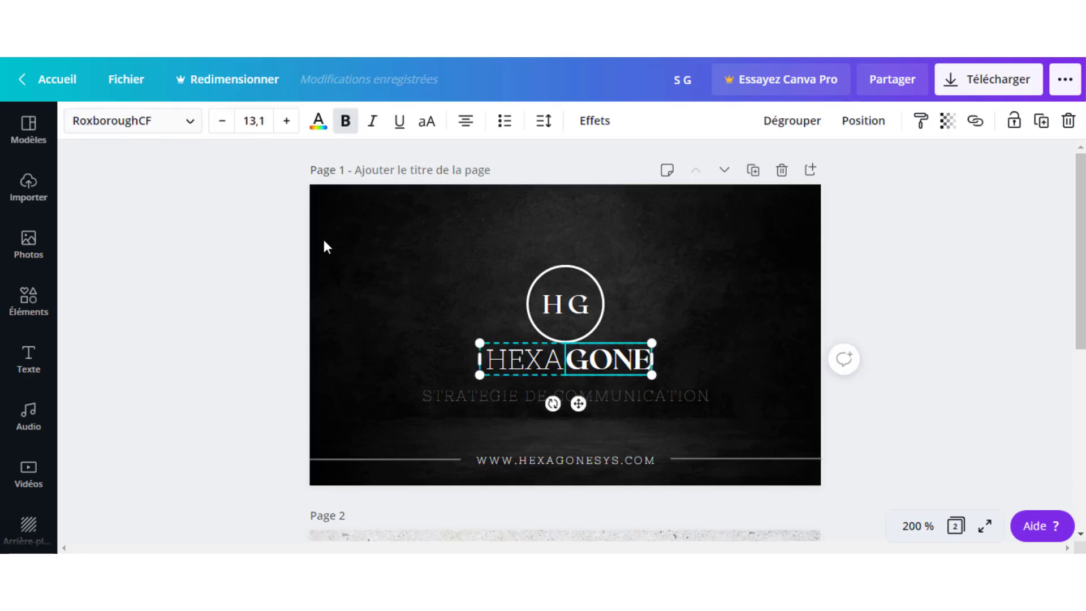
left_click(702, 337)
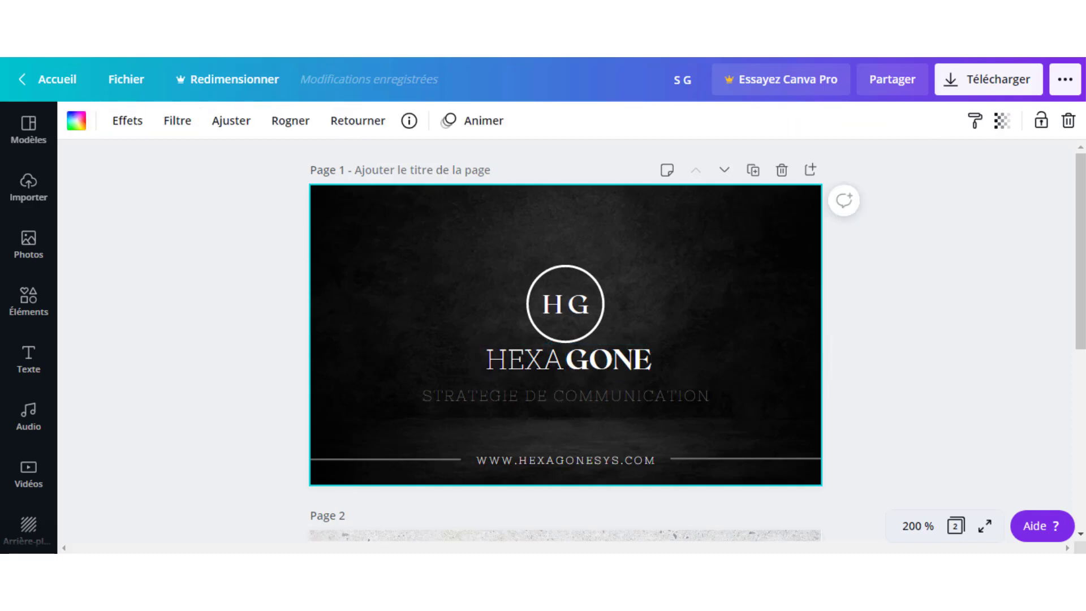
left_click(484, 356)
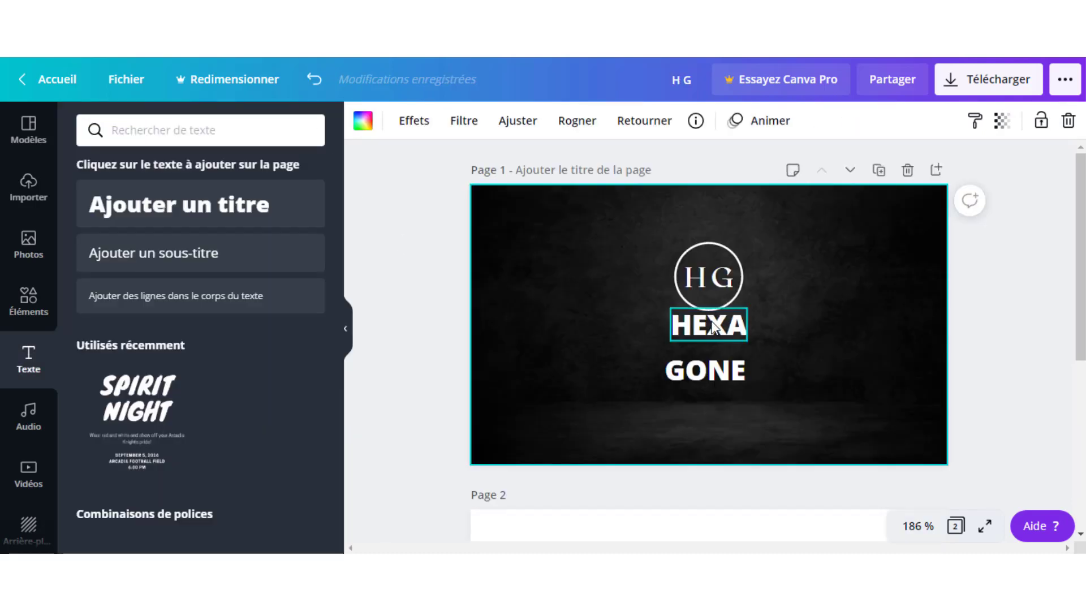
Set the HEXA text in the Nixie One font.
left_click(704, 324)
left_click(401, 123)
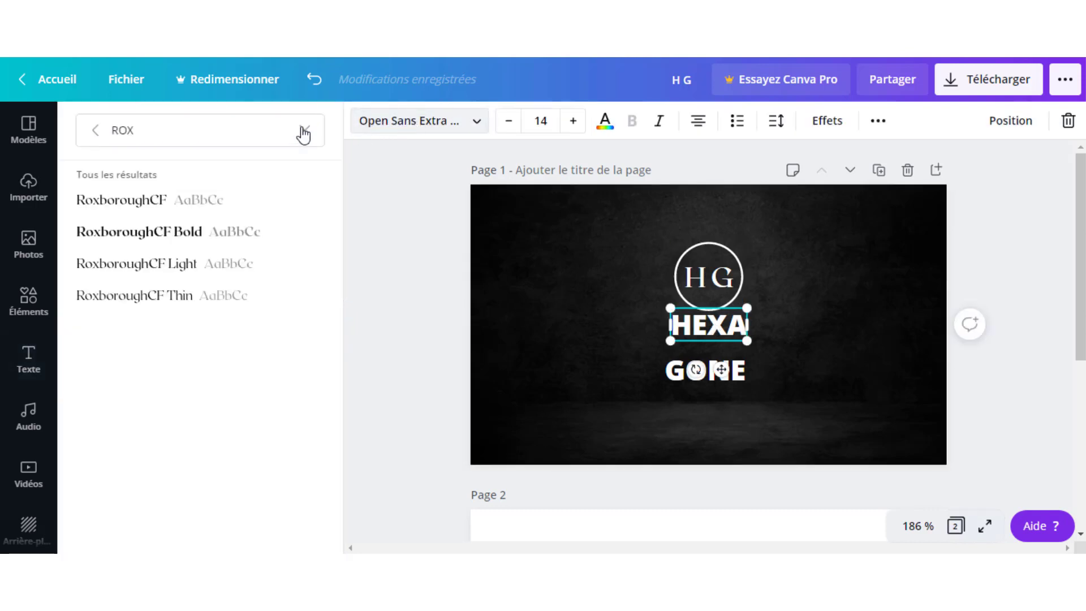
left_click(304, 132)
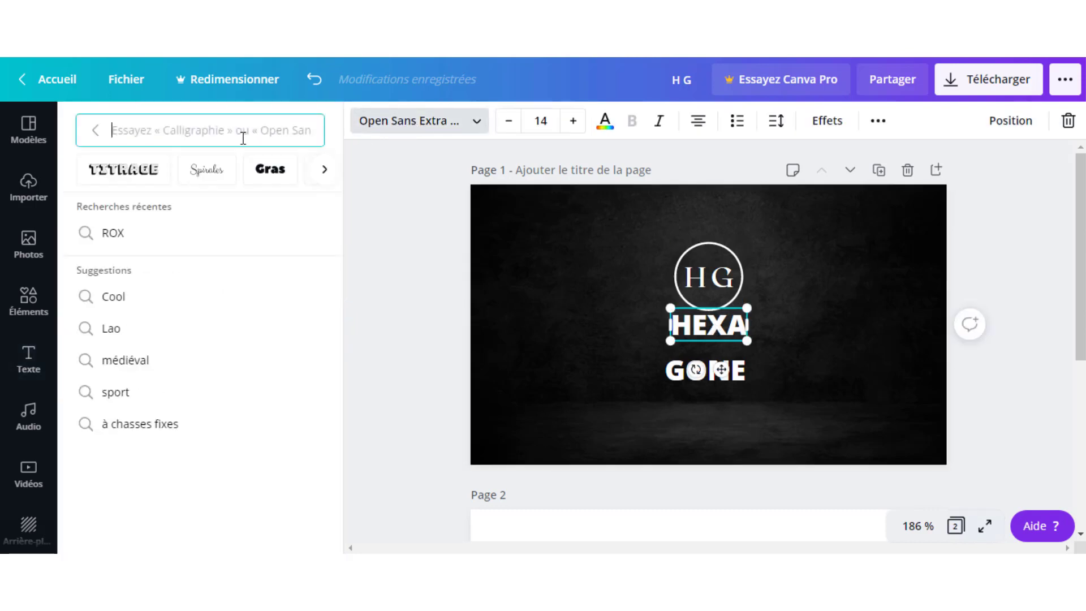
type("Ni")
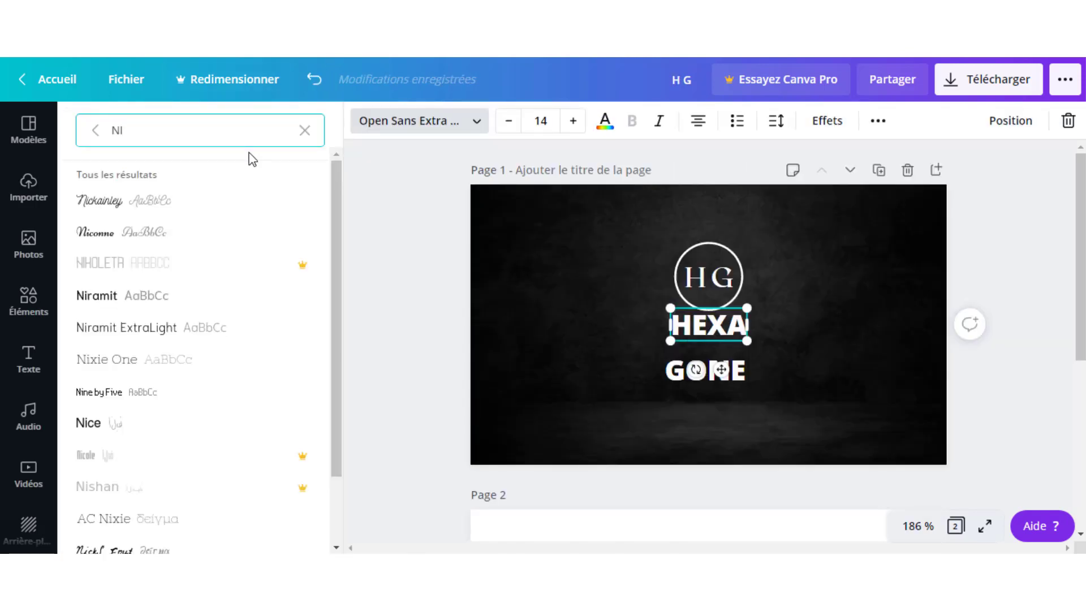
type("XIE")
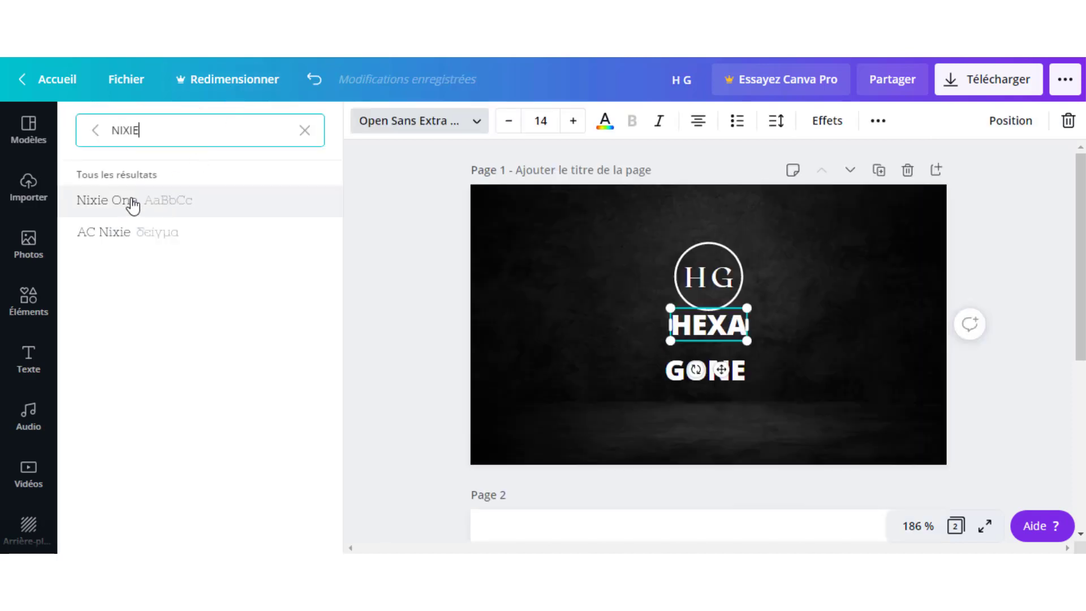
left_click(133, 204)
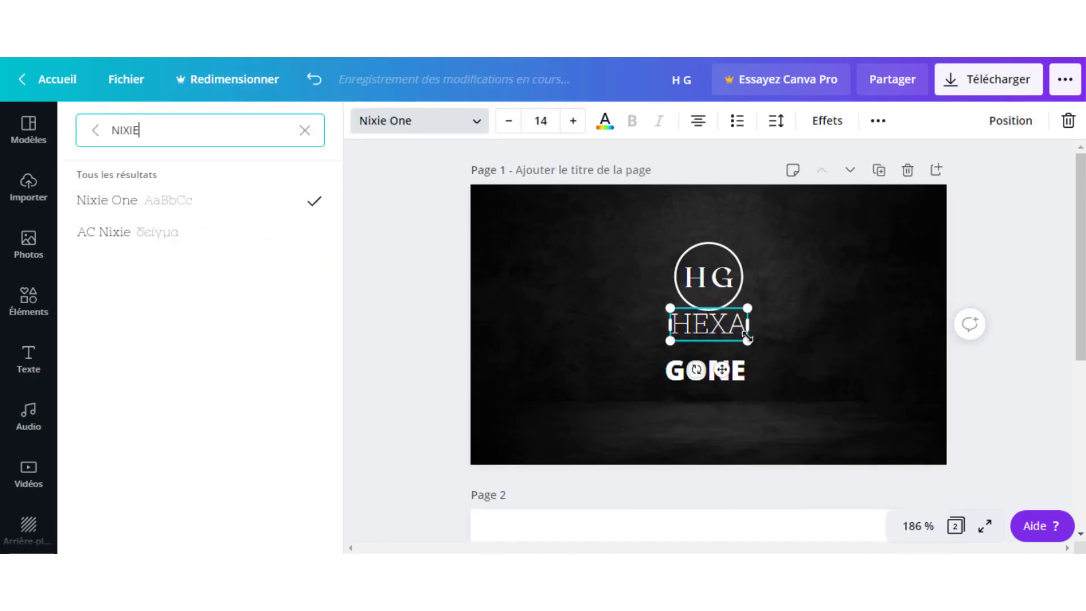
Set the GONE text in the RoxboroughCF font.
left_click(673, 371)
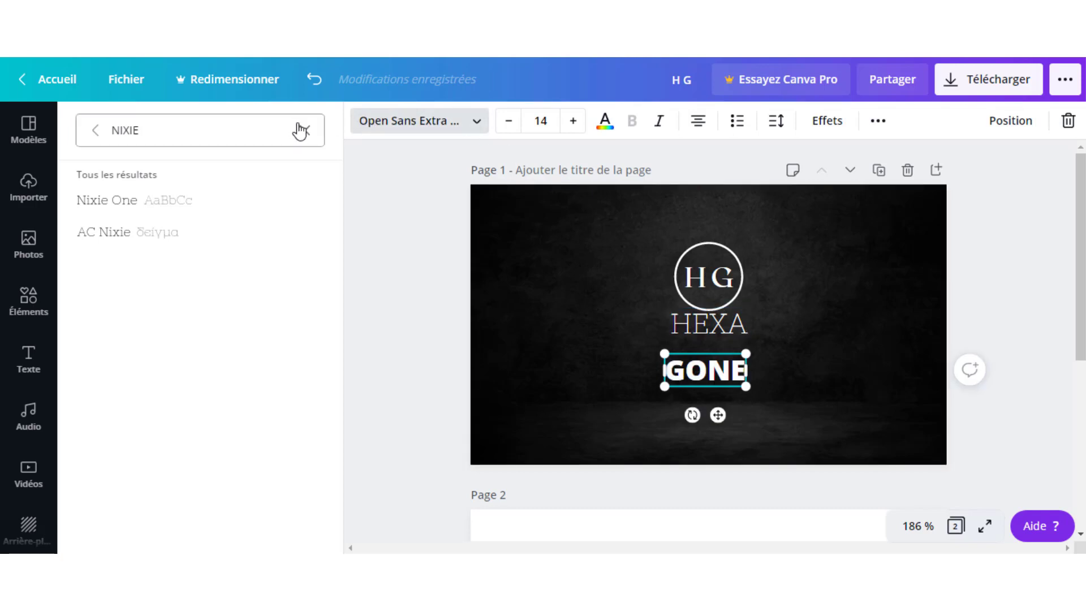
left_click(469, 128)
left_click(468, 127)
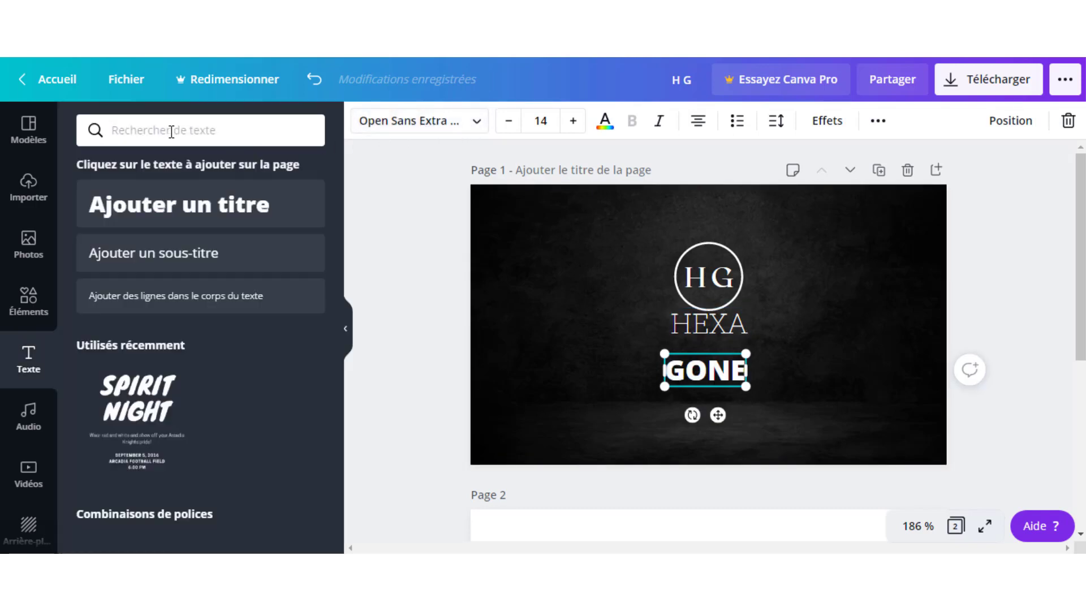
left_click(482, 126)
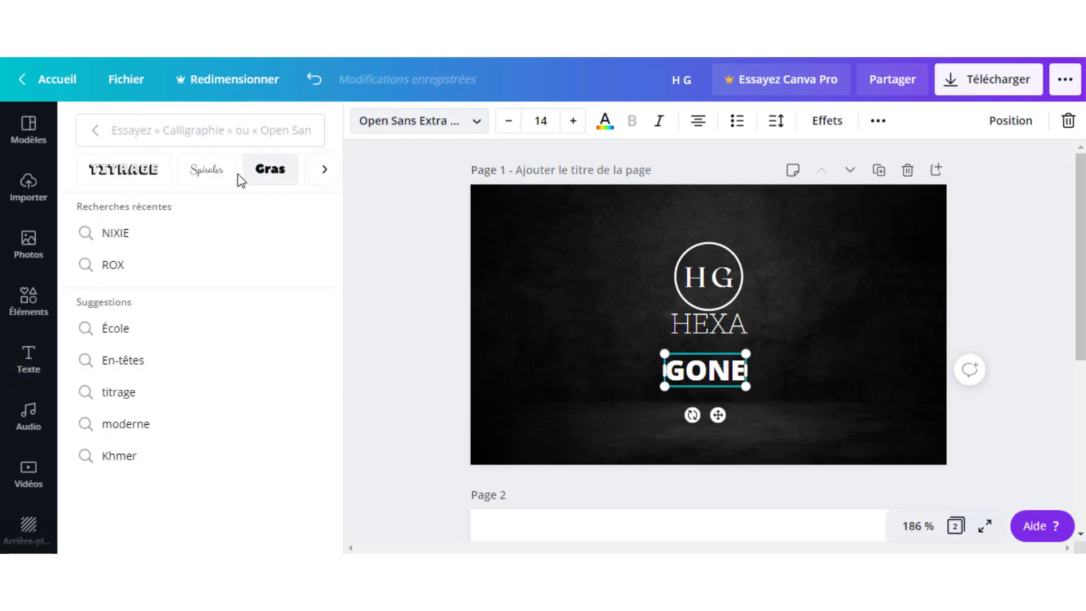
left_click(96, 134)
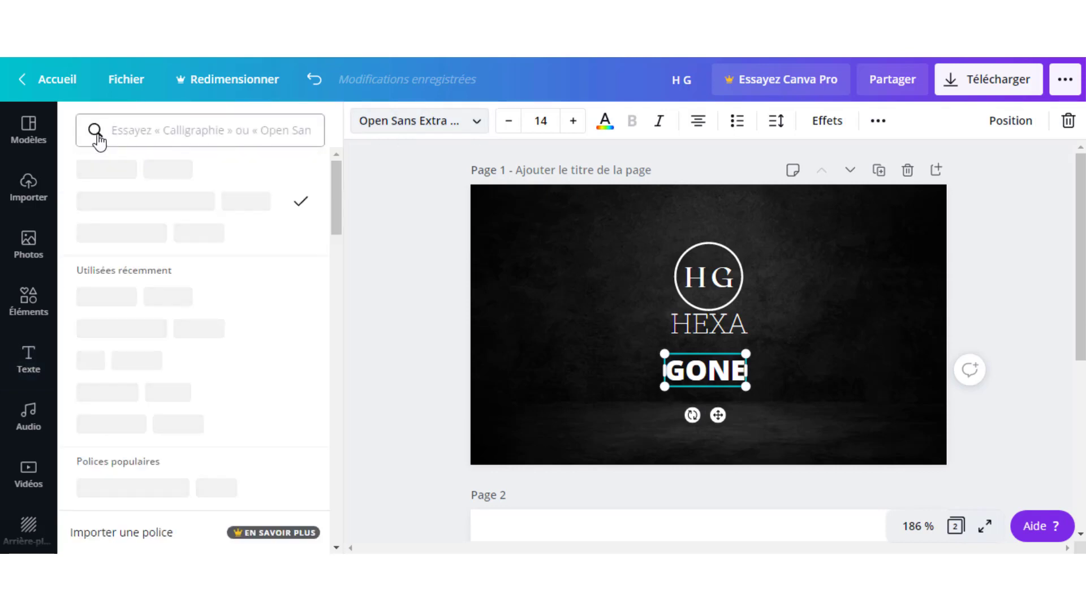
left_click(125, 242)
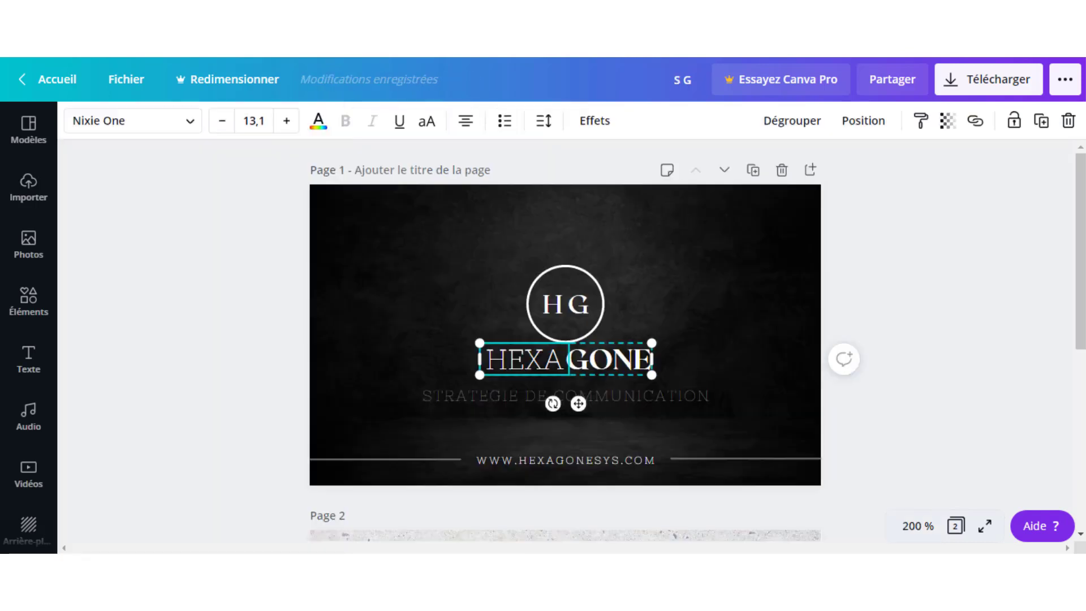
left_click(516, 381)
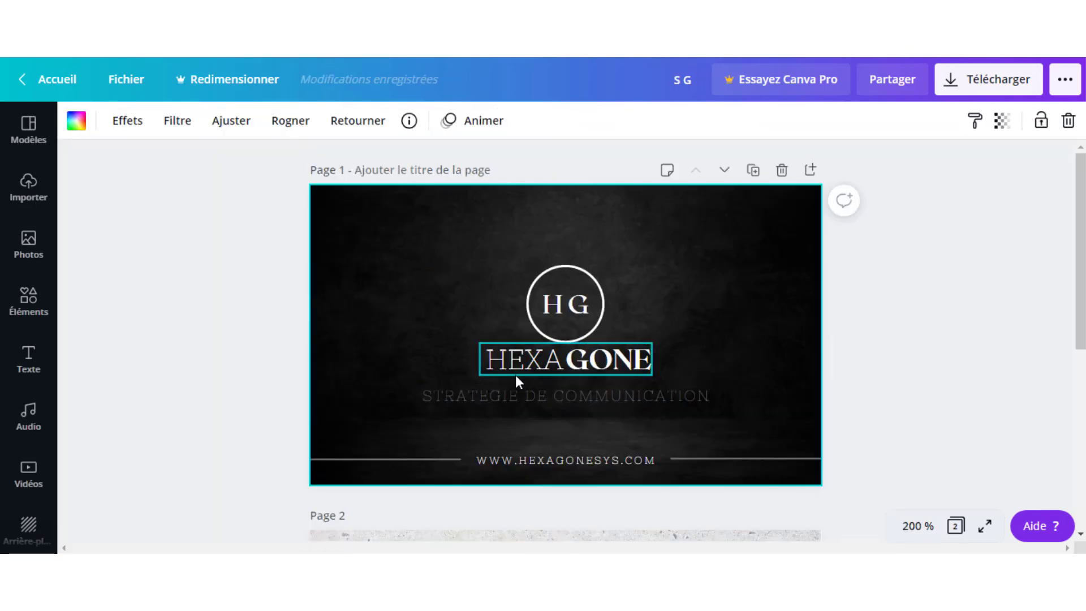
left_click(519, 375)
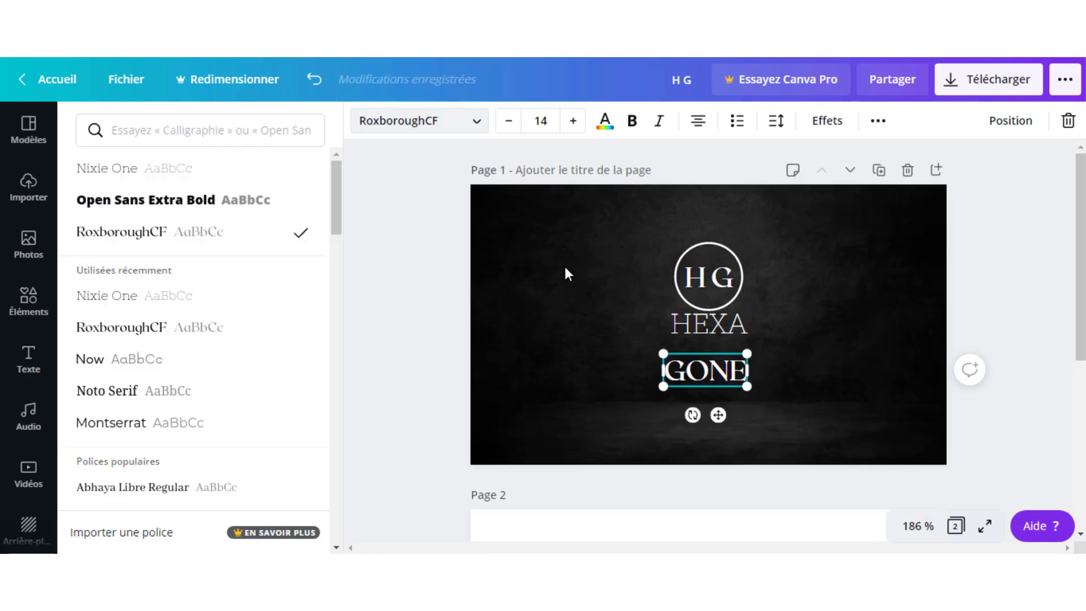
Place HEXA and GONE side by side at font size 13 to spell HEXAGONE.
left_click(677, 327)
left_click_drag(678, 327, 637, 335)
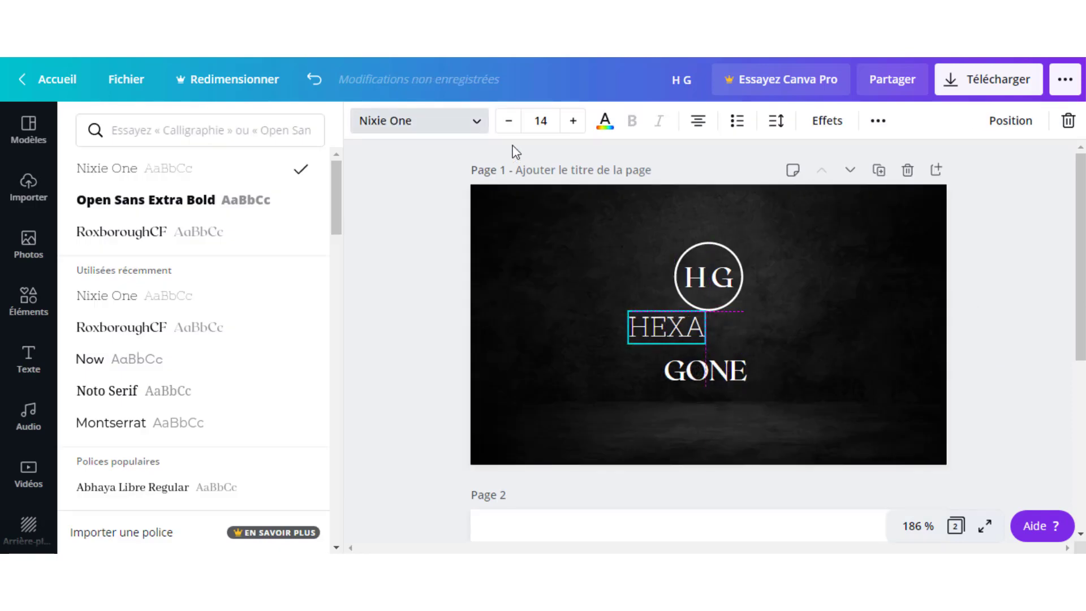
left_click(510, 121)
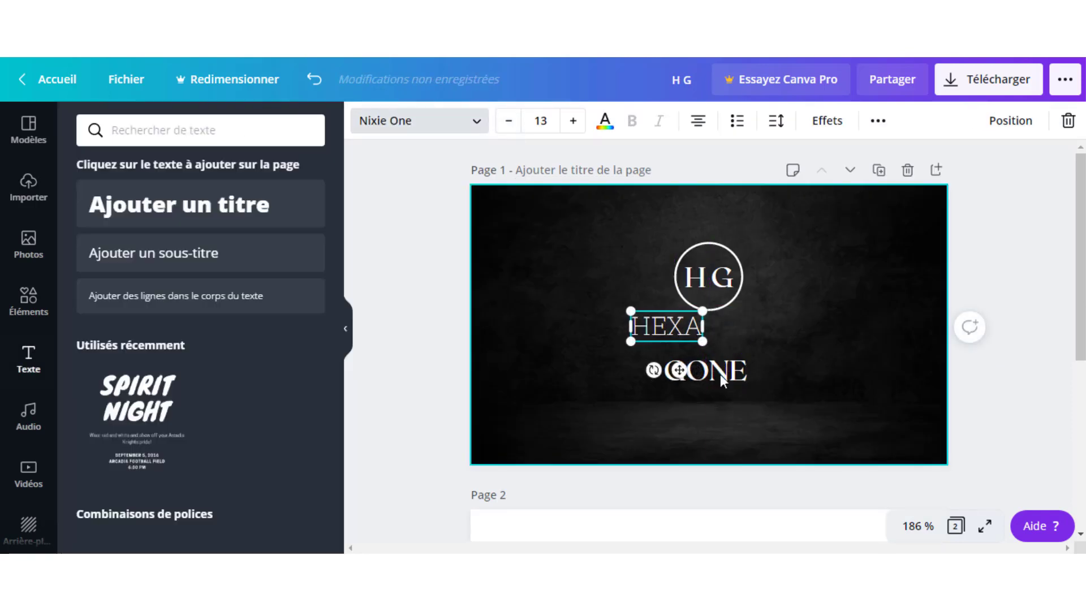
left_click(717, 379)
left_click_drag(717, 378, 762, 337)
left_click(509, 120)
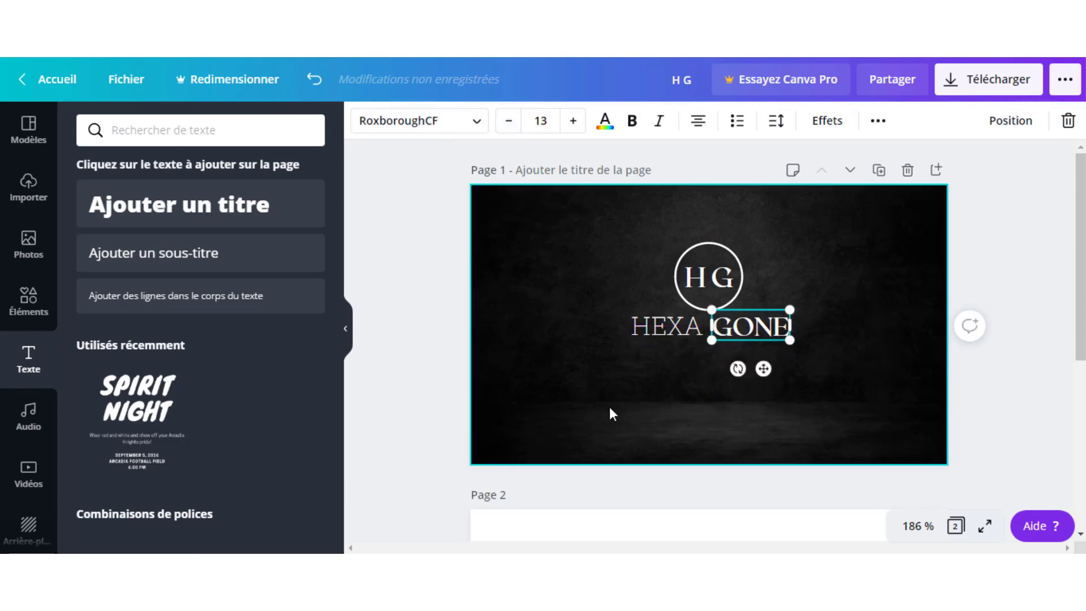
left_click(758, 367)
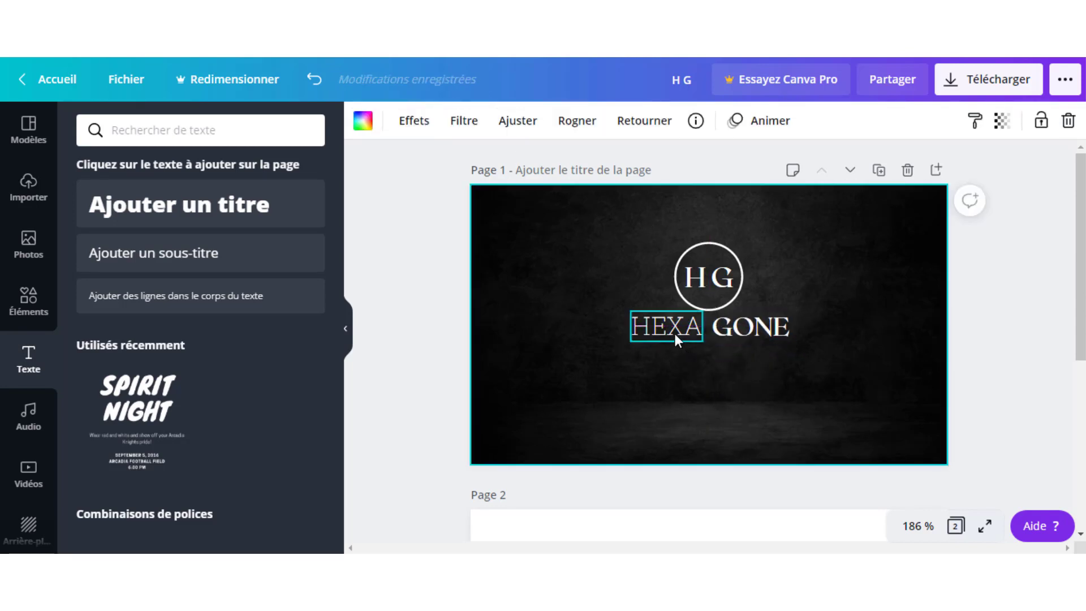
left_click_drag(674, 333, 689, 333)
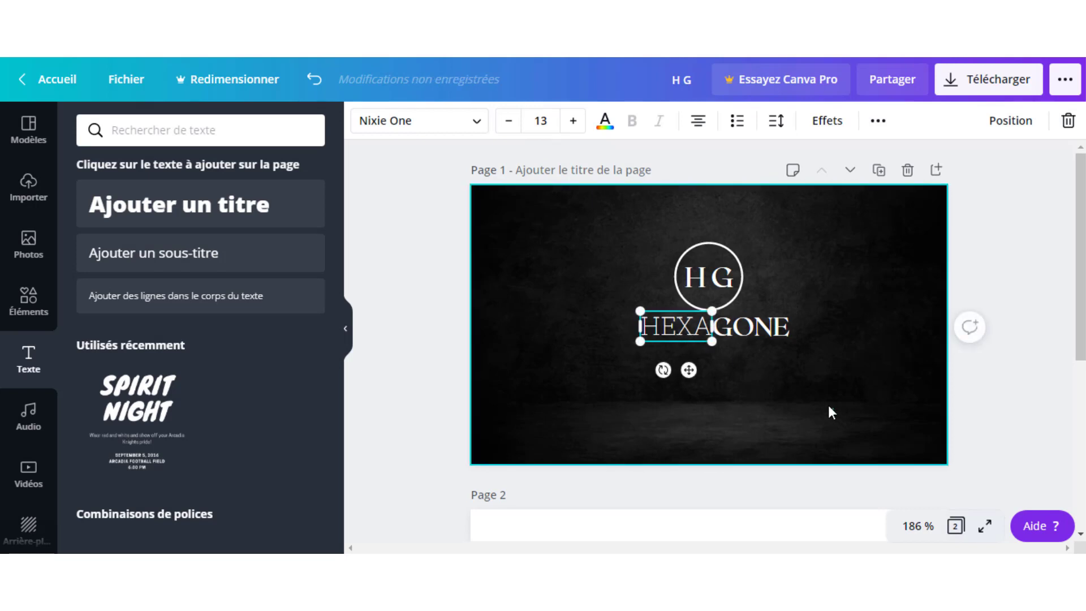
left_click(768, 375)
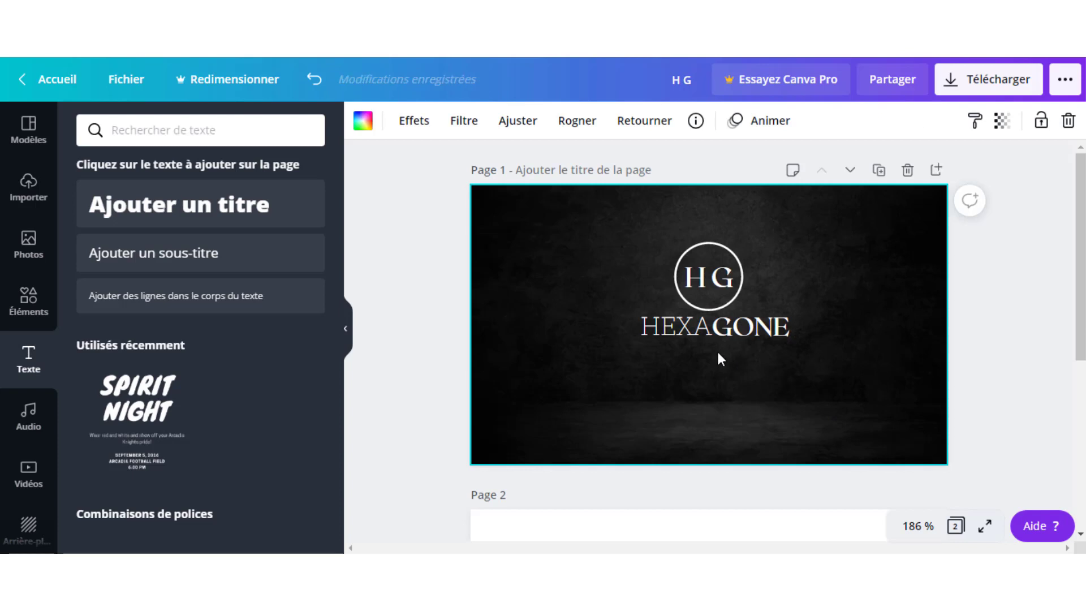
left_click(691, 331)
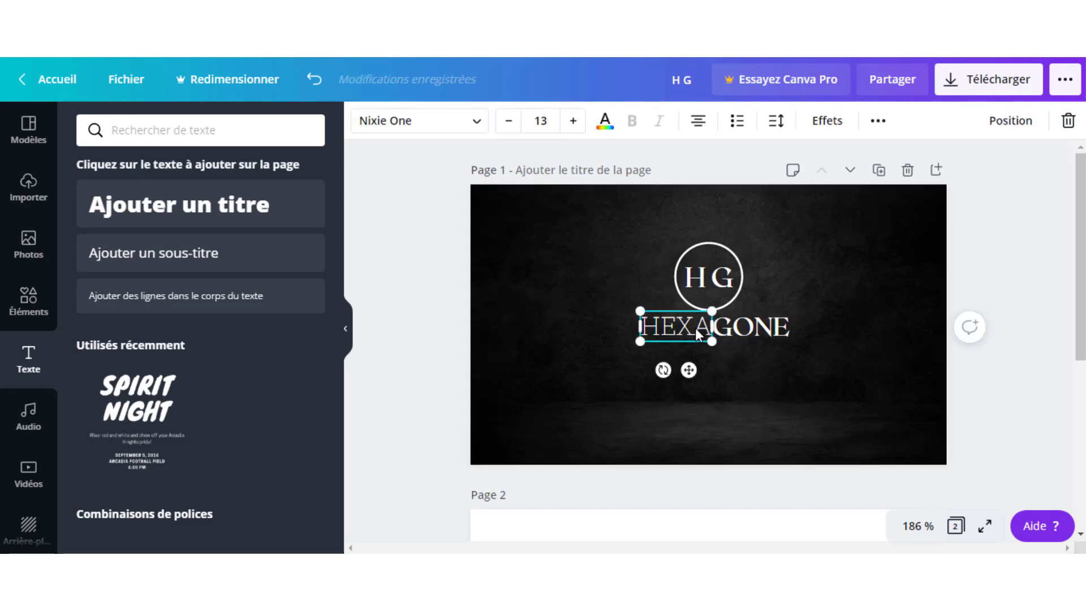
key("Left")
key("Left")
left_click(826, 356)
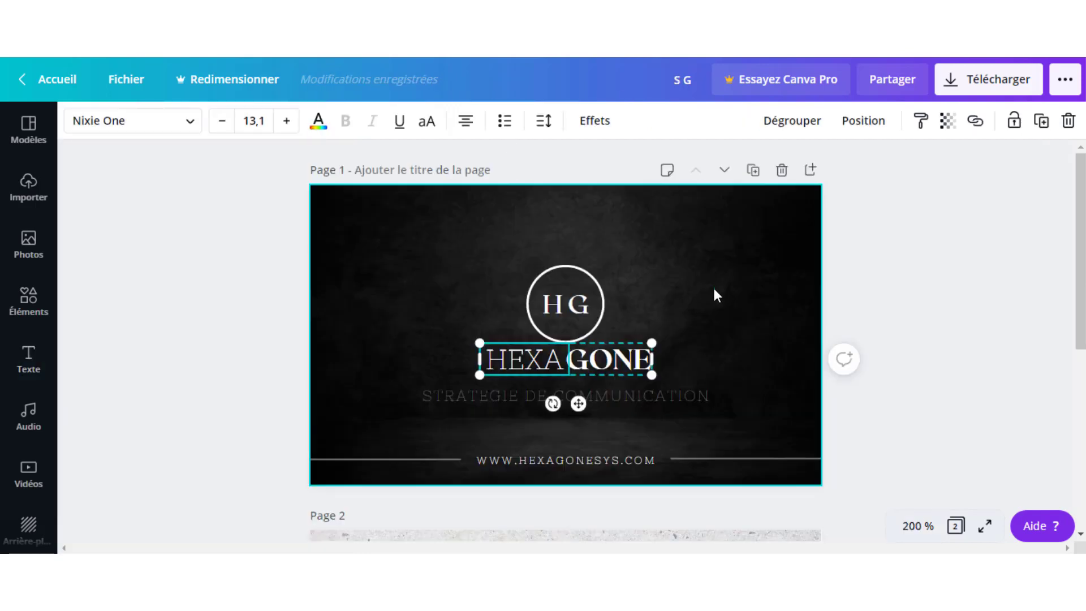
left_click(715, 294)
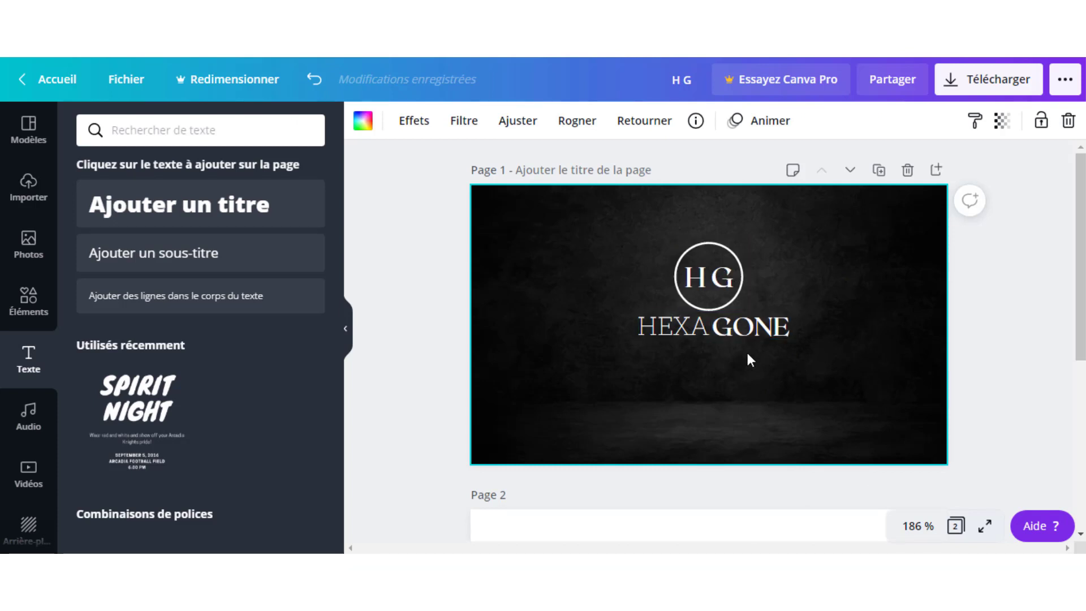
Group HEXA and GONE into one HEXAGONE wordmark and shift it slightly down.
left_click_drag(796, 362, 667, 309)
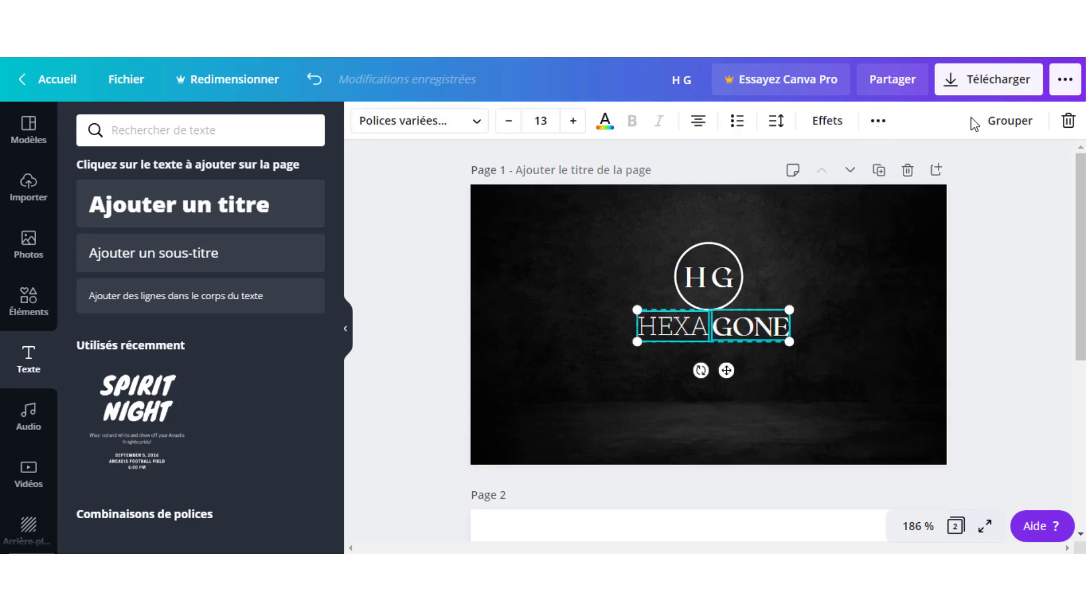
left_click(1009, 121)
left_click(836, 291)
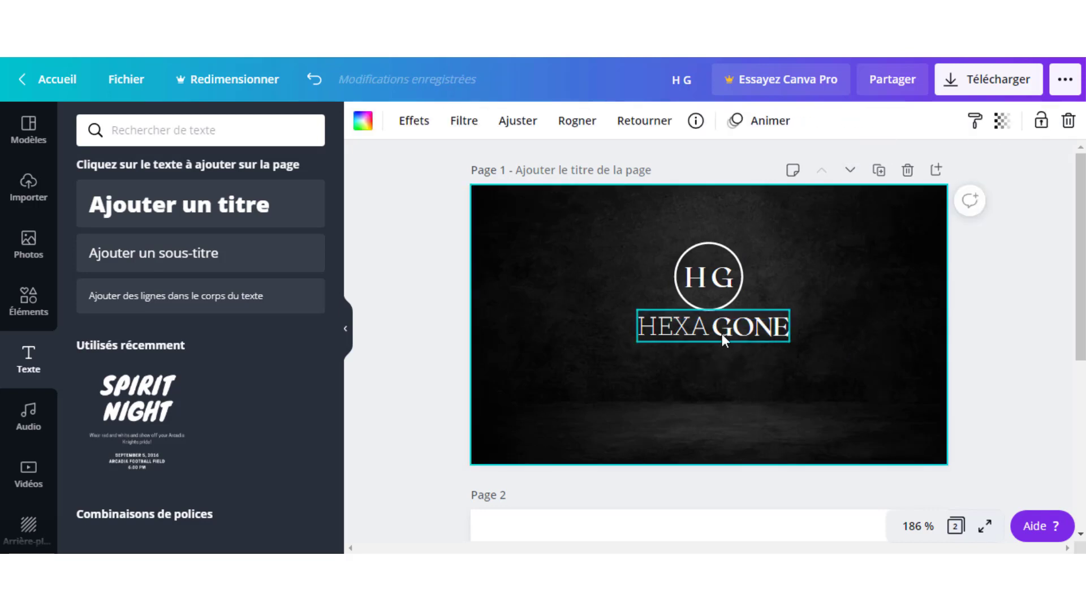
left_click_drag(721, 334, 719, 347)
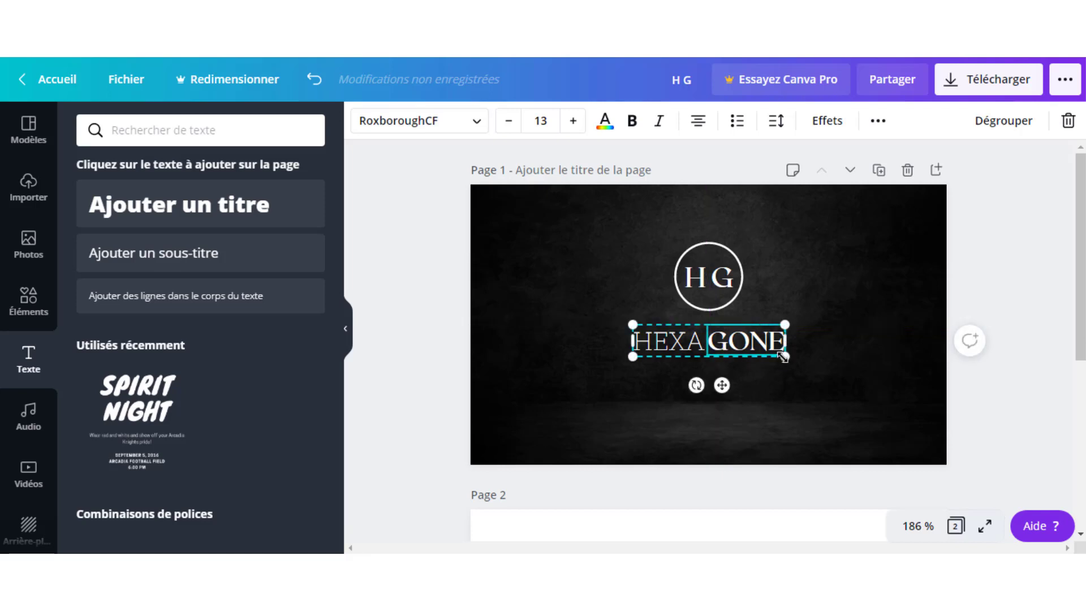
mouse_move(783, 357)
left_mouse_down()
mouse_move(853, 422)
mouse_move(769, 350)
mouse_move(688, 352)
mouse_move(779, 357)
left_mouse_up()
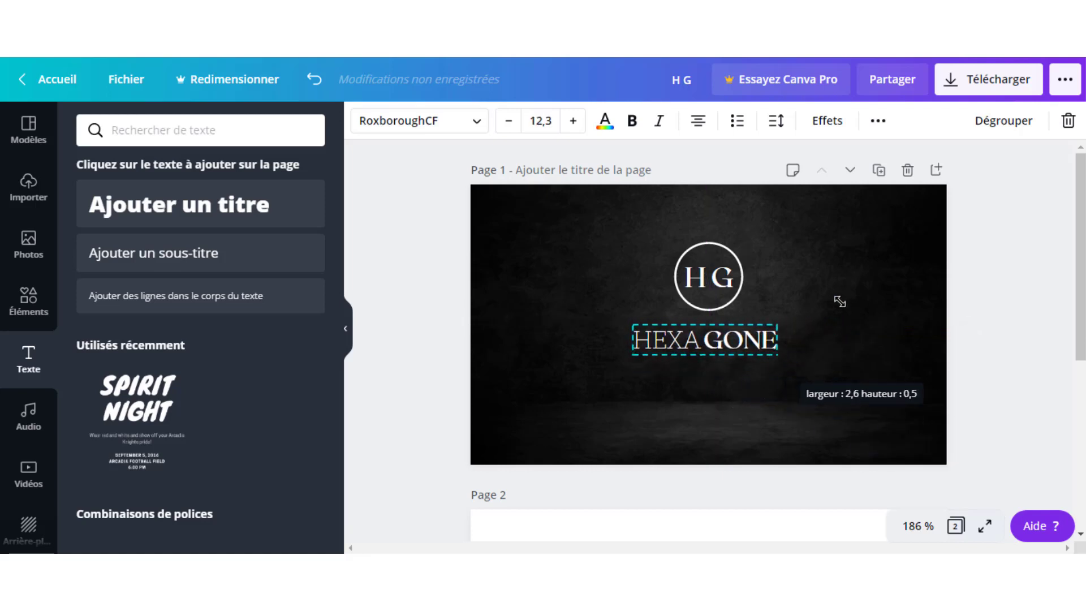
Lower the HG logo slightly, then enlarge the wordmark to size 14 and centre it beneath.
left_click(812, 289)
left_click_drag(705, 267, 711, 278)
left_click(859, 243)
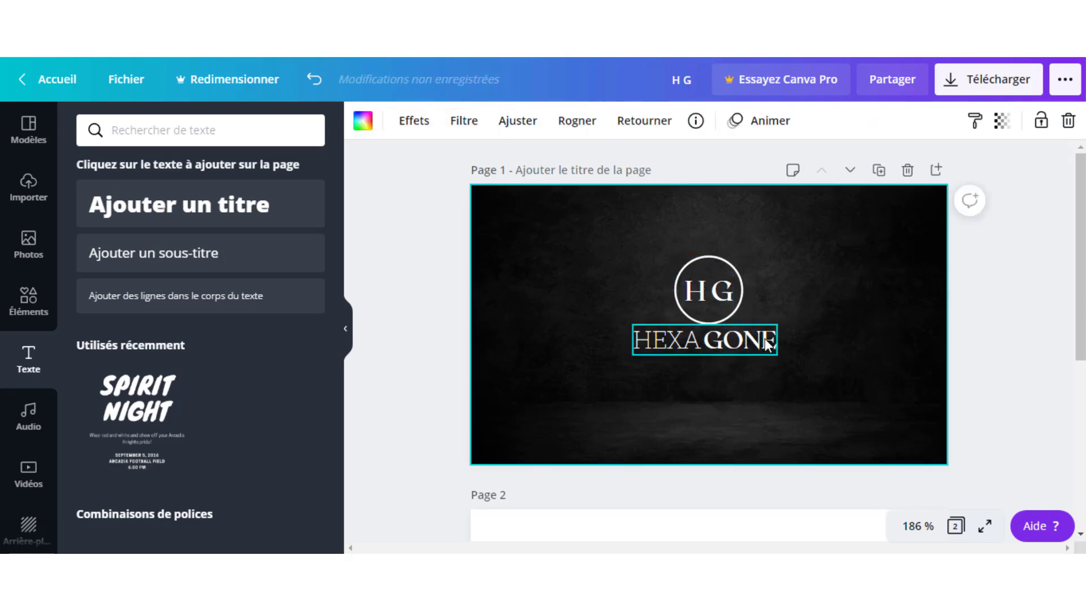
left_click(768, 342)
left_click_drag(789, 360, 801, 365)
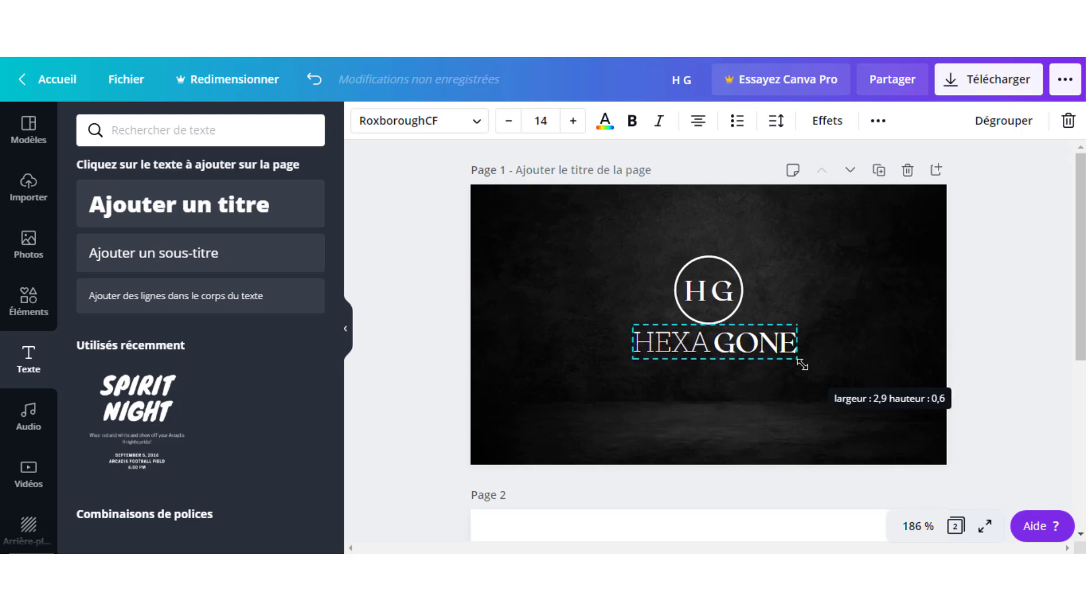
left_click(742, 360)
left_click(721, 347)
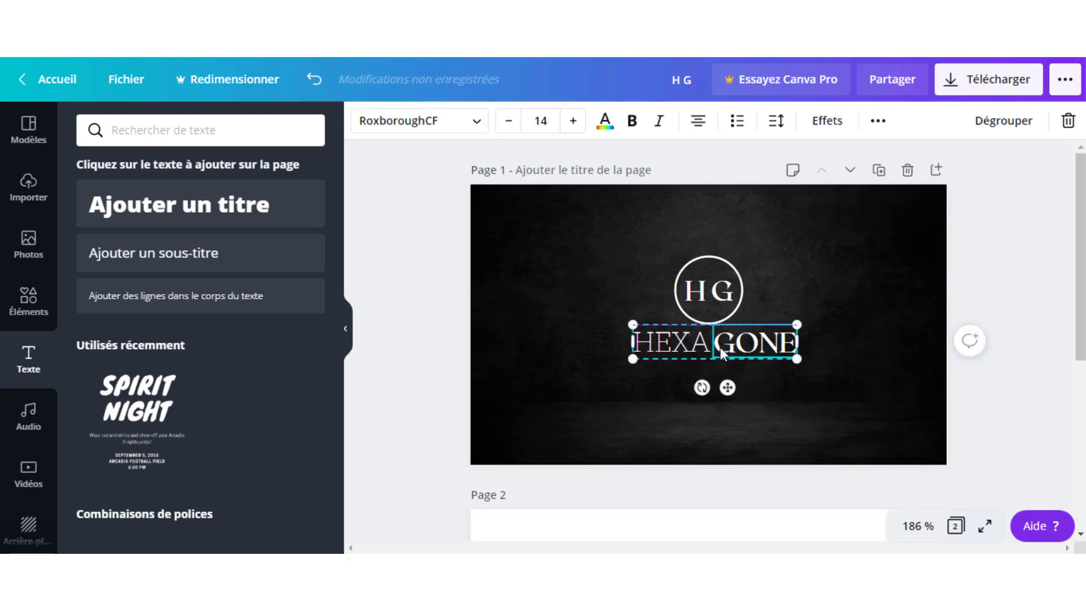
left_click_drag(721, 347, 721, 351)
left_click(876, 243)
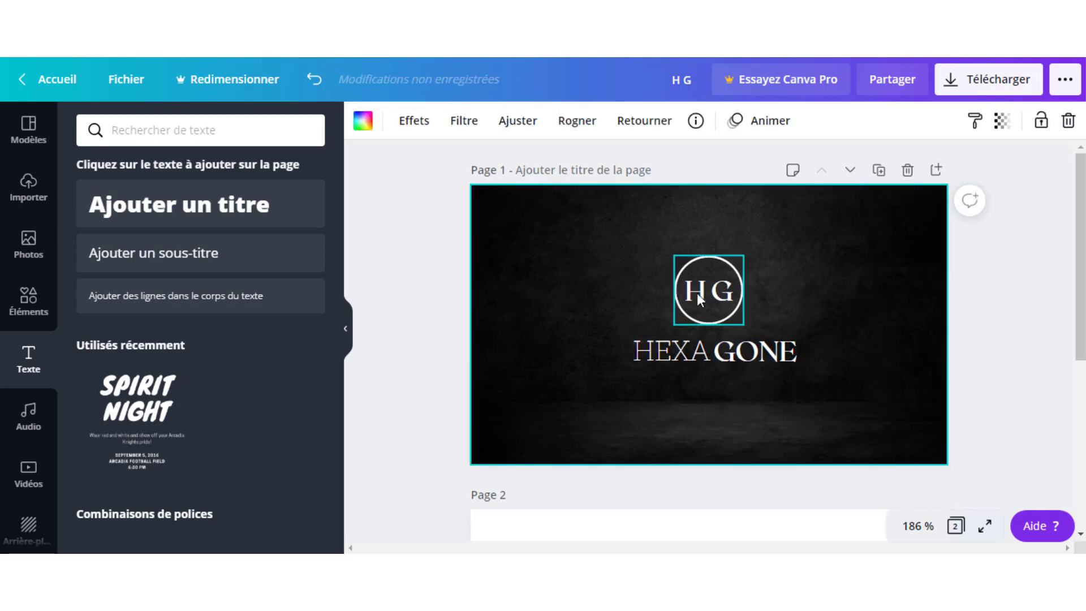
mouse_move(697, 348)
left_mouse_down()
mouse_move(684, 347)
mouse_move(694, 346)
left_mouse_up()
left_click(876, 297)
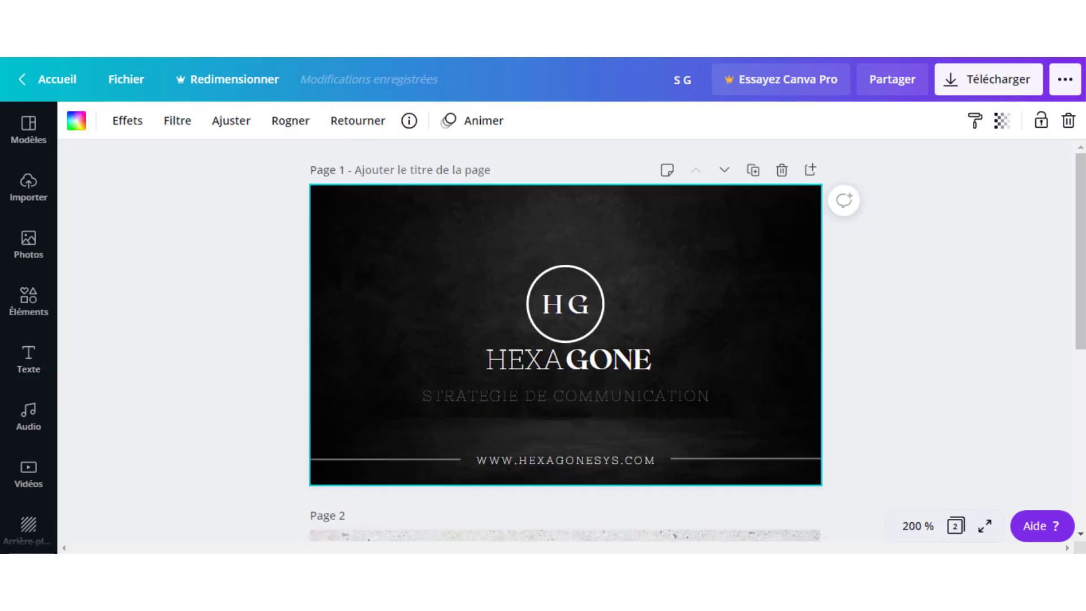
left_click(507, 396)
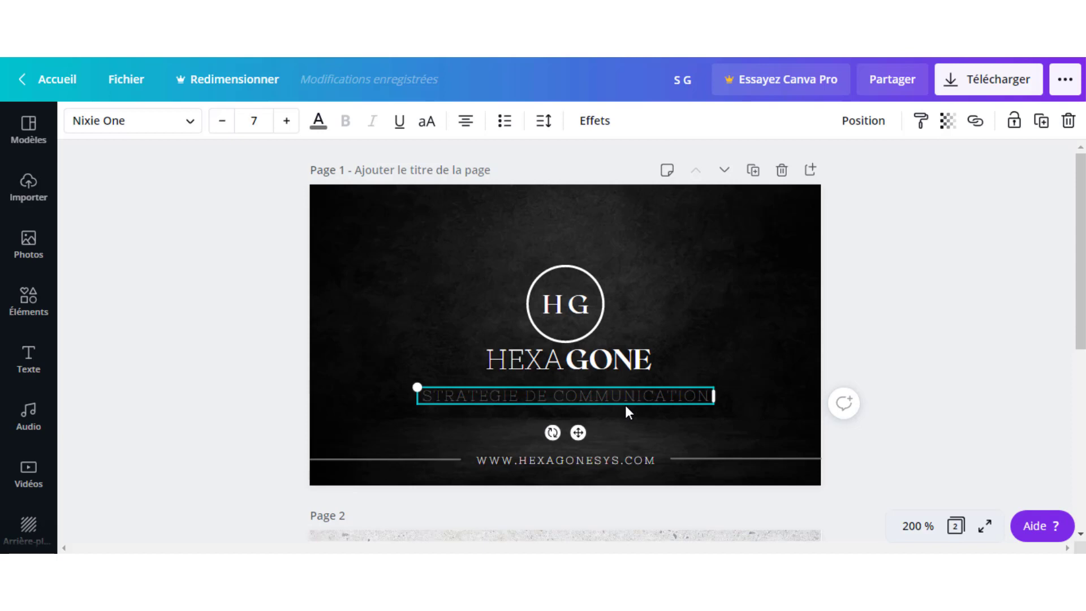
left_click(683, 343)
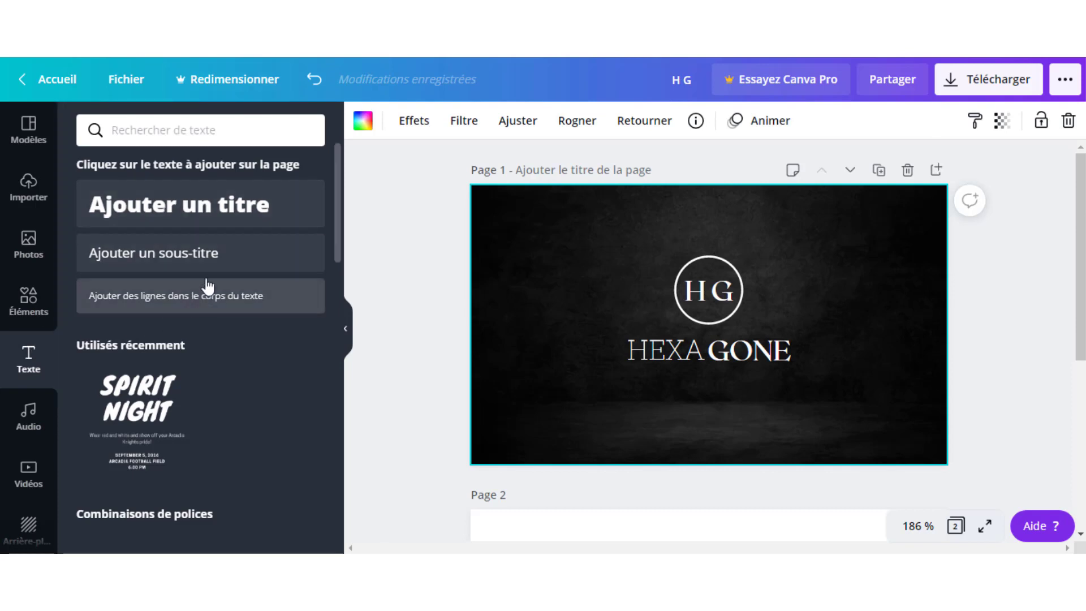
Add a text box reading STRATEGIE DE COMMUNICATION below the HEXAGONE title.
left_click(213, 267)
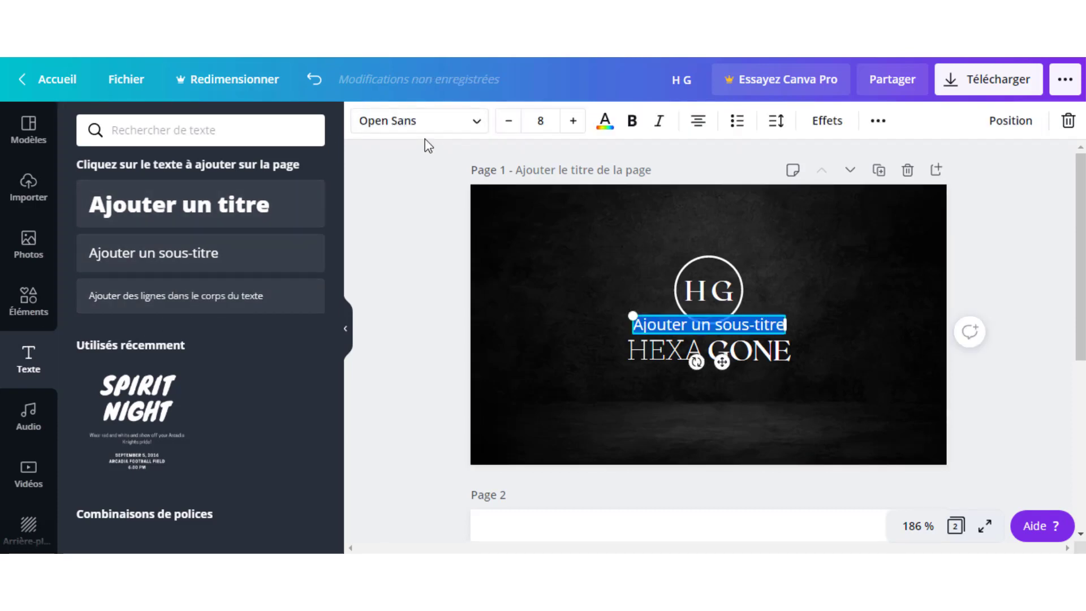
left_click_drag(724, 361, 725, 421)
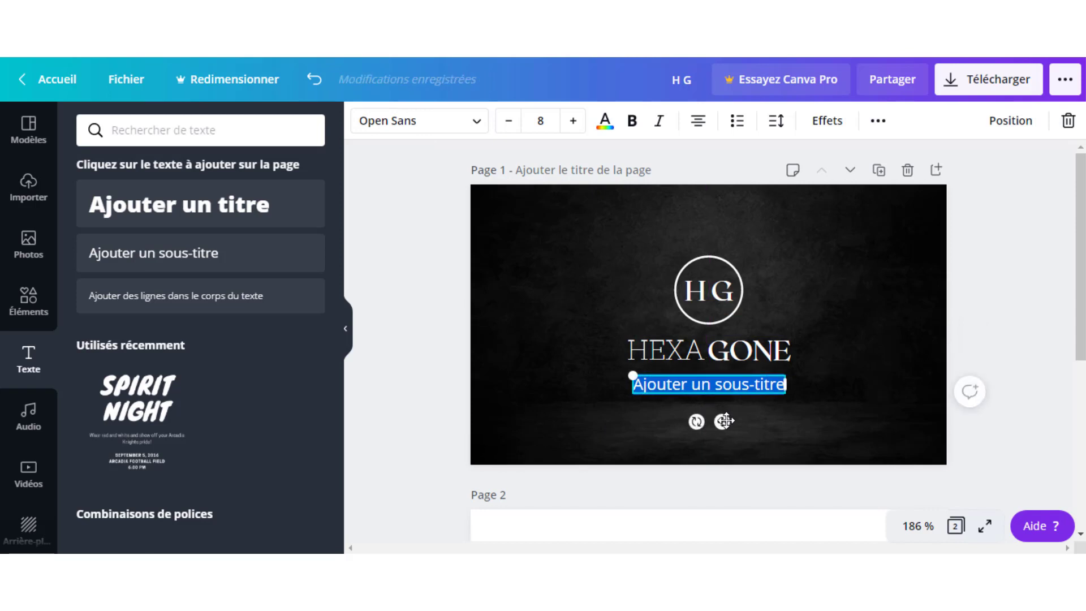
type("STRATEG")
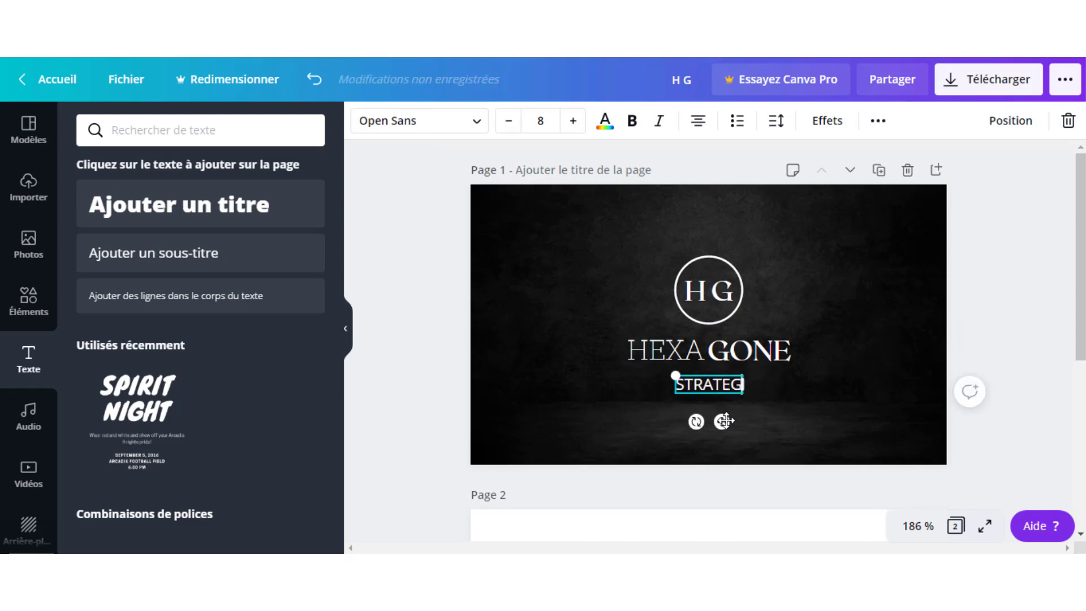
type("IE DE COMM")
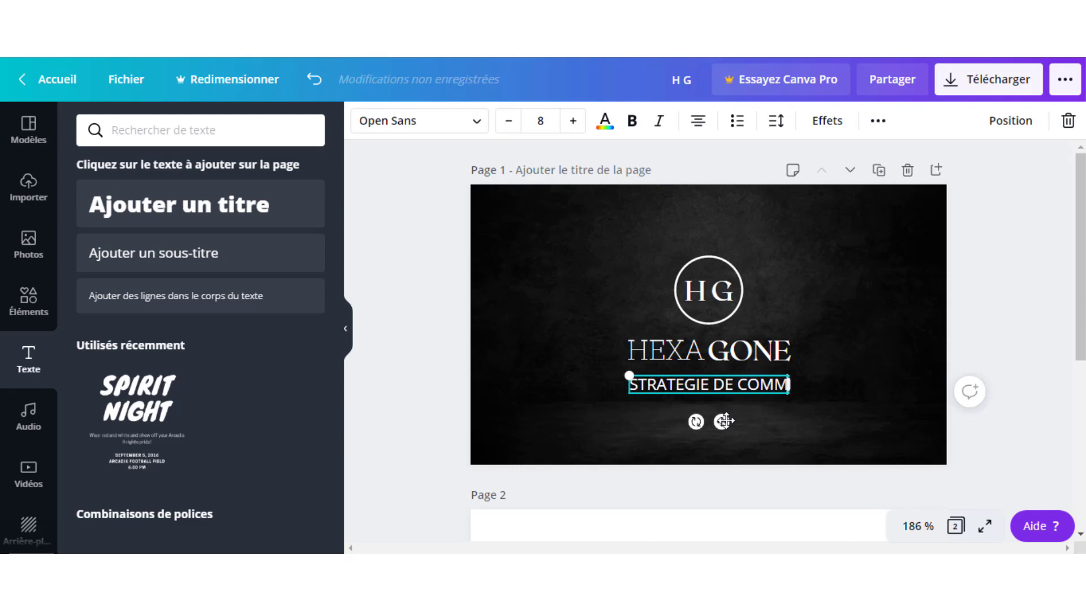
type("UNICATION")
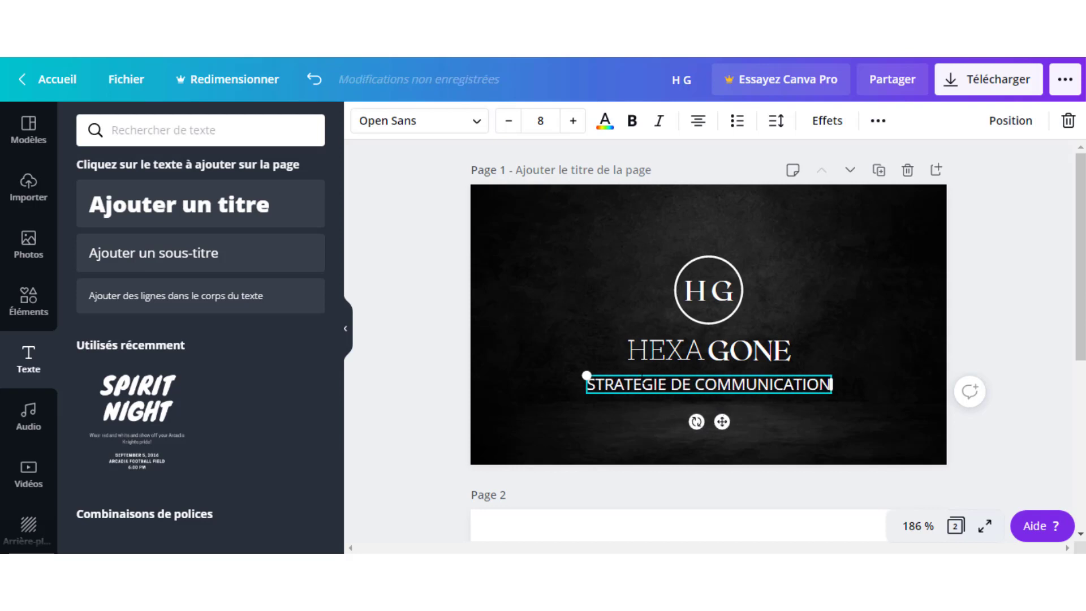
left_click(823, 302)
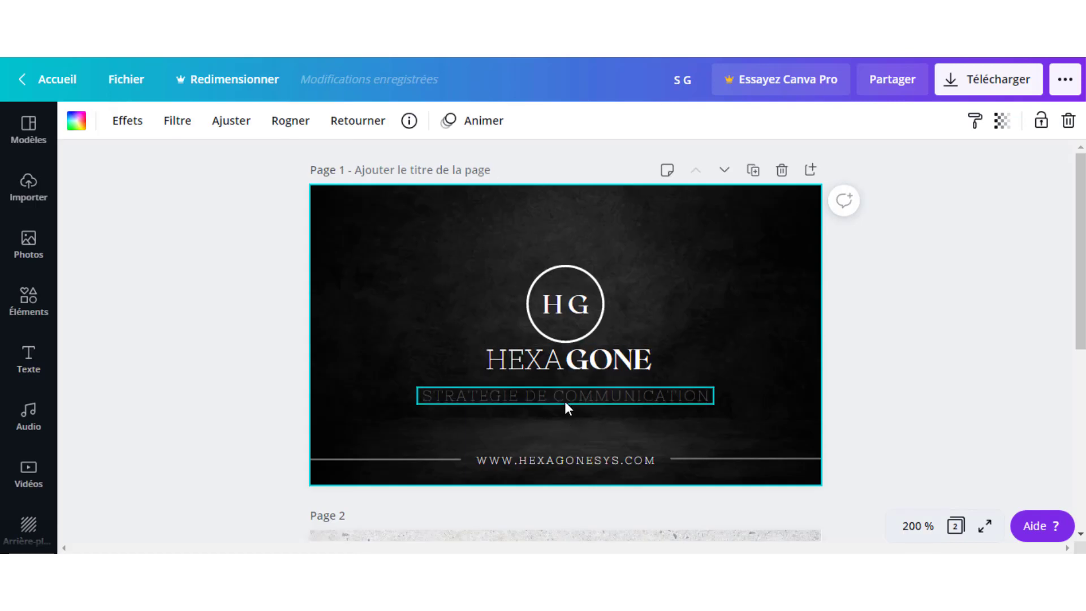
left_click(564, 400)
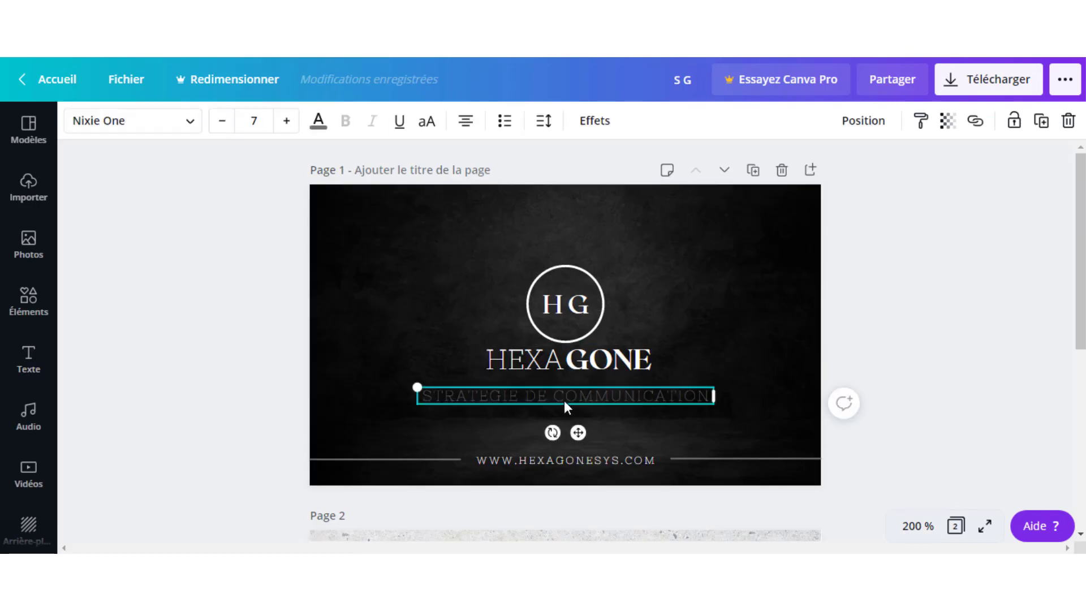
left_click(319, 120)
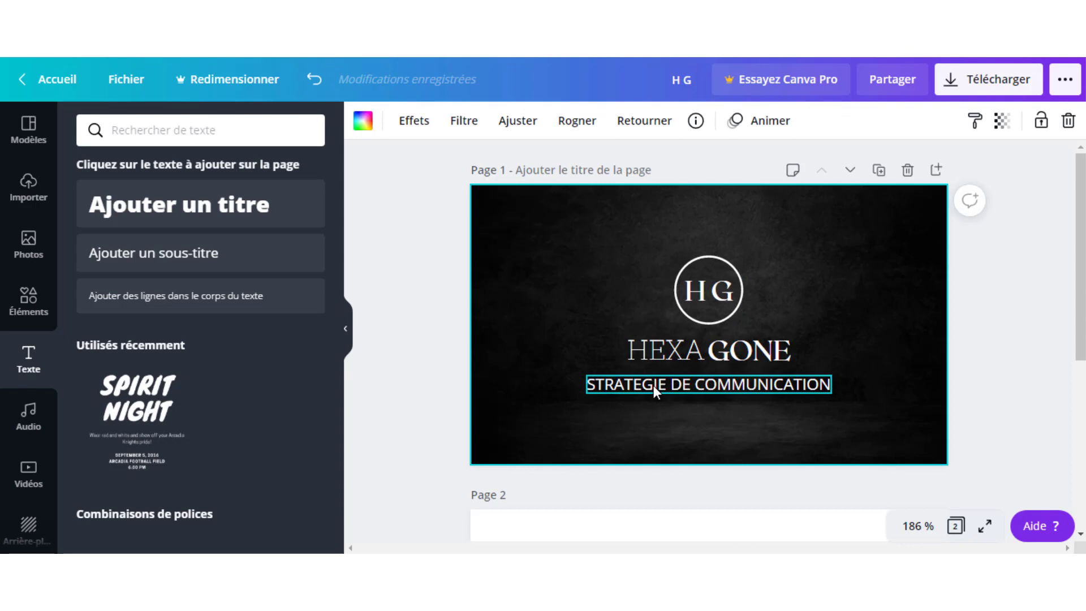
Set the subtitle in the Nixie One font.
left_click(653, 385)
left_click(479, 123)
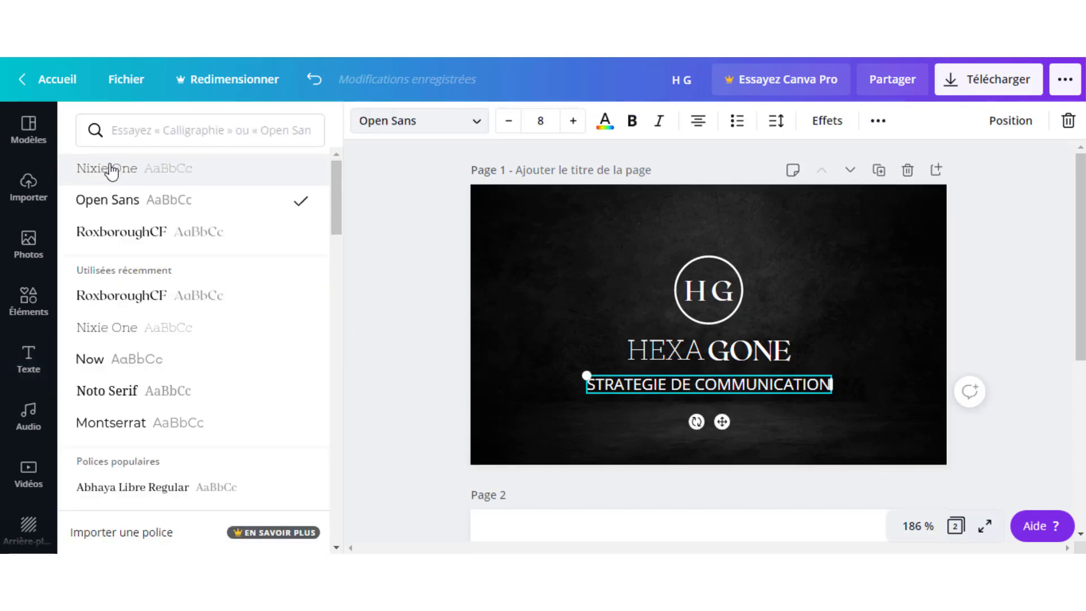
left_click(111, 169)
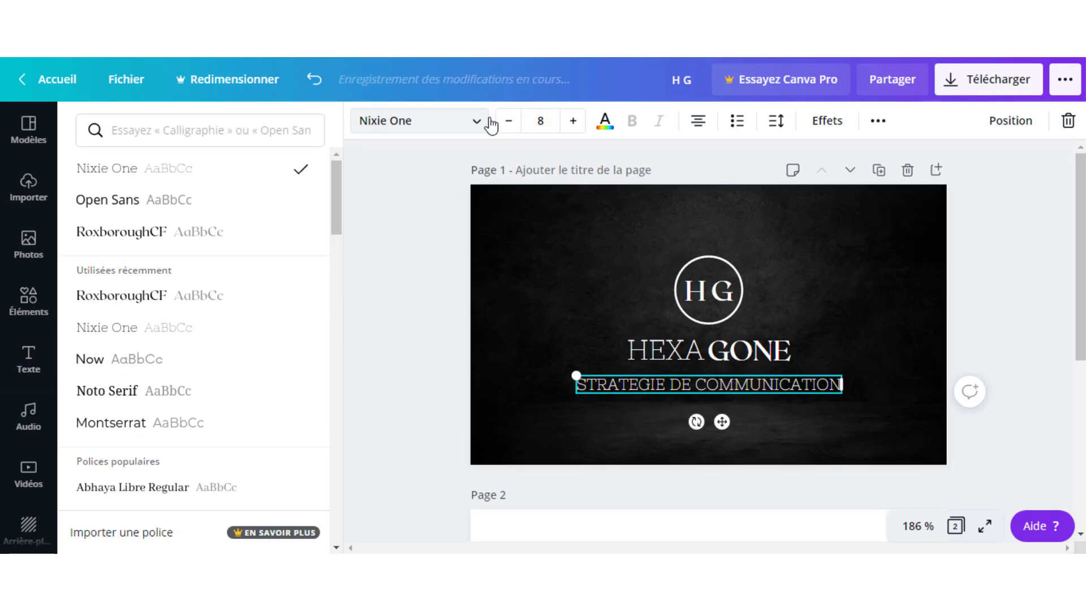
left_click(591, 328)
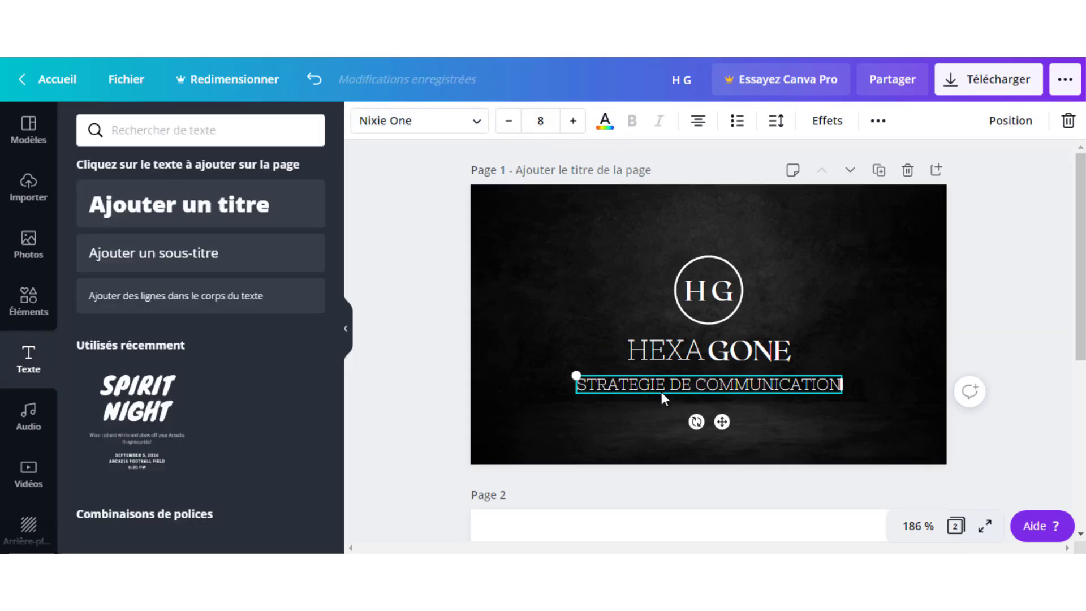
left_click(642, 413)
left_click(670, 384)
Make the subtitle text grey.
left_click(606, 125)
left_click(185, 444)
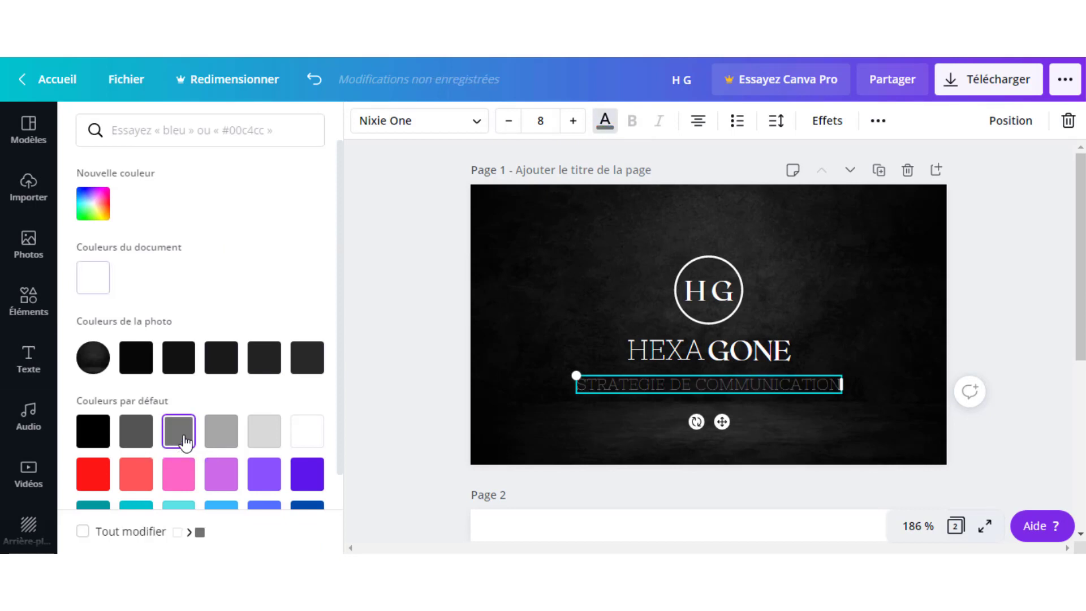
key("Escape")
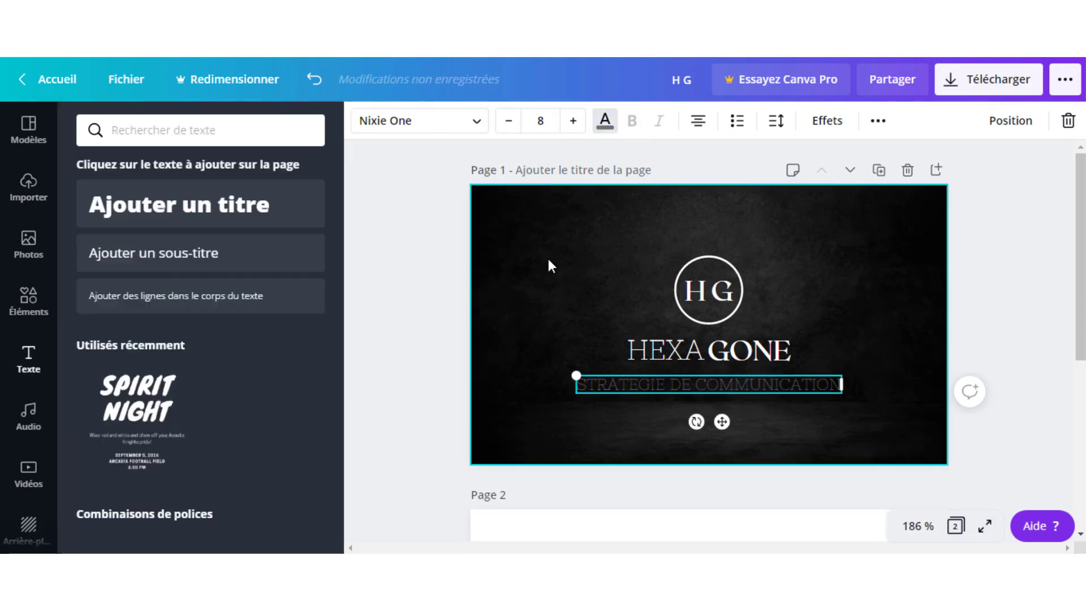
left_click(863, 267)
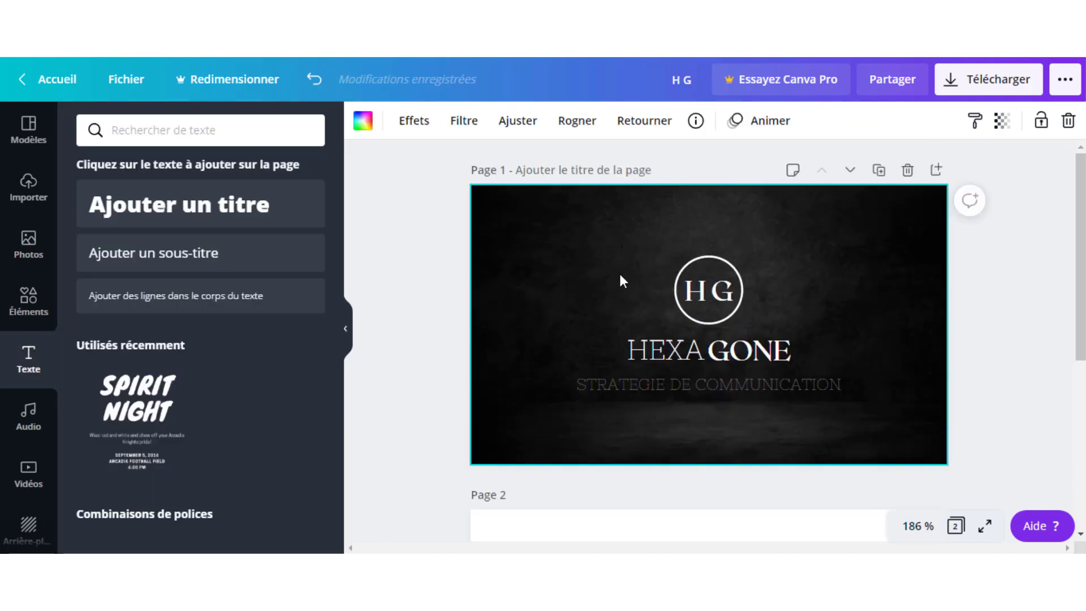
left_click(670, 385)
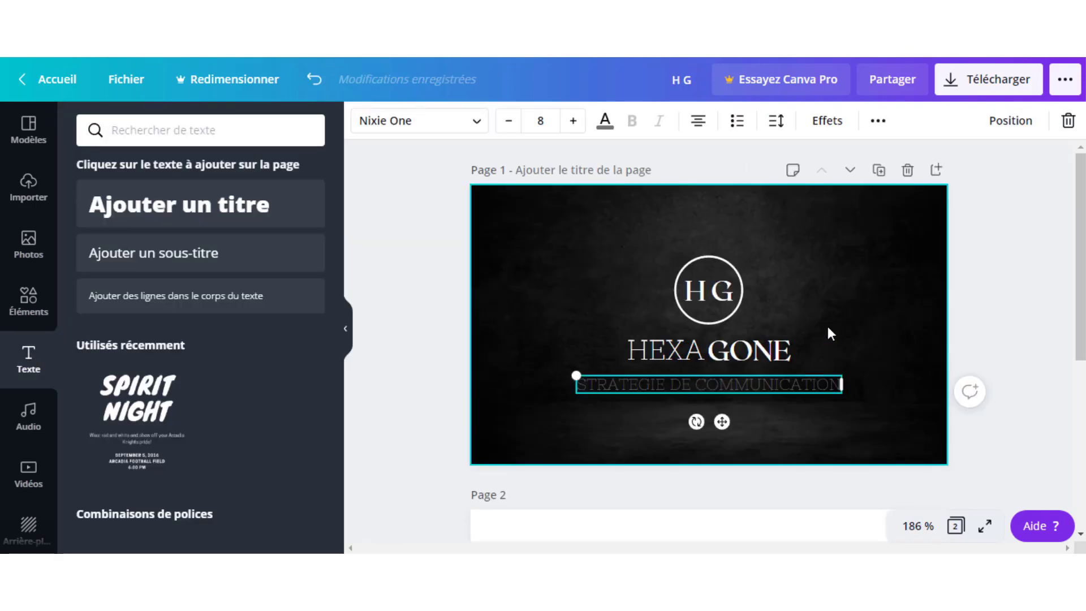
left_click(827, 327)
Enlarge the subtitle slightly, then centre it and the HEXAGONE title horizontally.
mouse_move(783, 383)
left_mouse_down()
mouse_move(767, 384)
mouse_move(792, 382)
mouse_move(783, 382)
left_mouse_up()
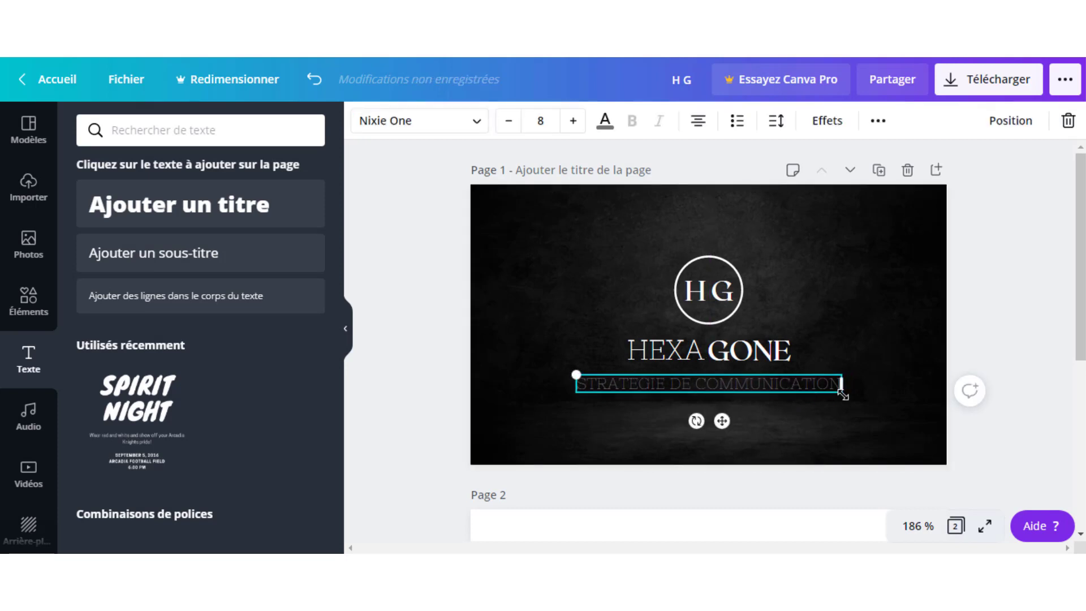
left_click_drag(853, 402, 874, 417)
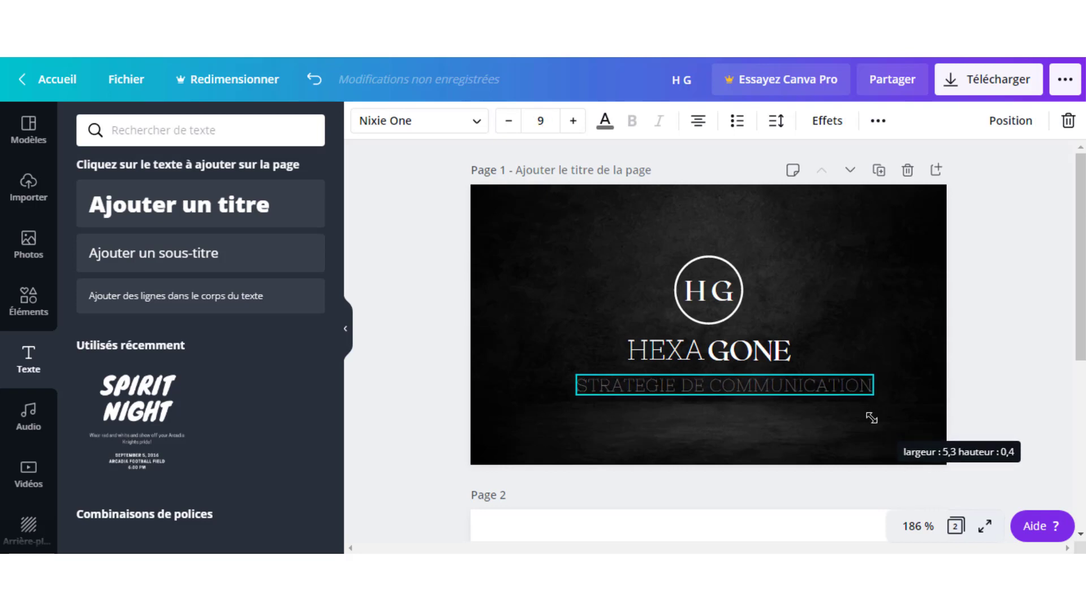
left_click(890, 293)
left_click_drag(803, 383, 795, 383)
left_click(846, 301)
left_click_drag(712, 350, 685, 355)
left_click(843, 284)
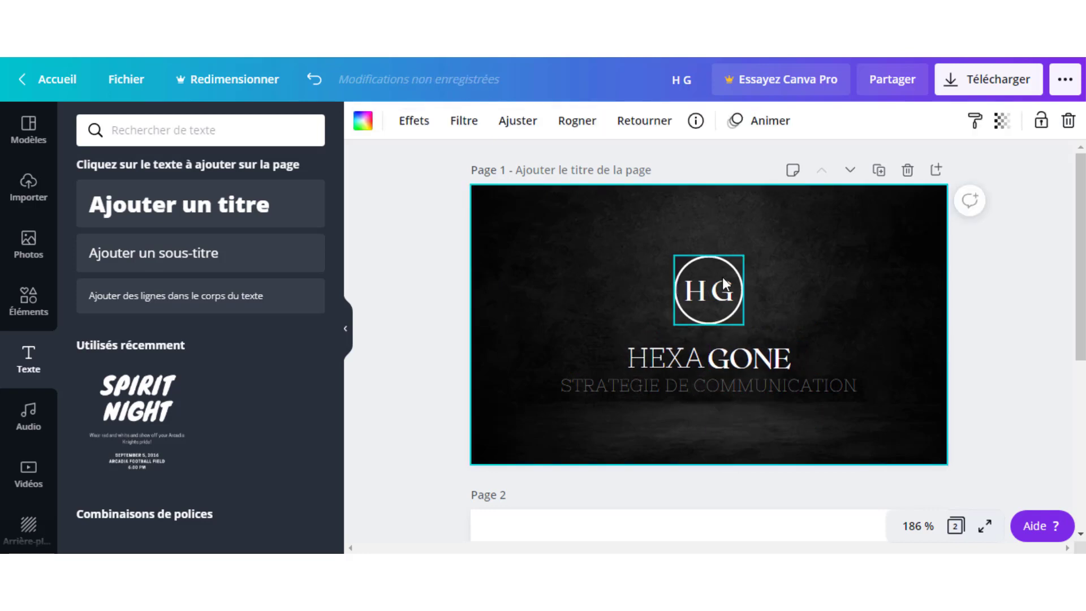
Shift the HG logo onto the centre guide and raise the HEXAGONE wordmark toward it.
left_click_drag(722, 276, 717, 277)
left_click(802, 267)
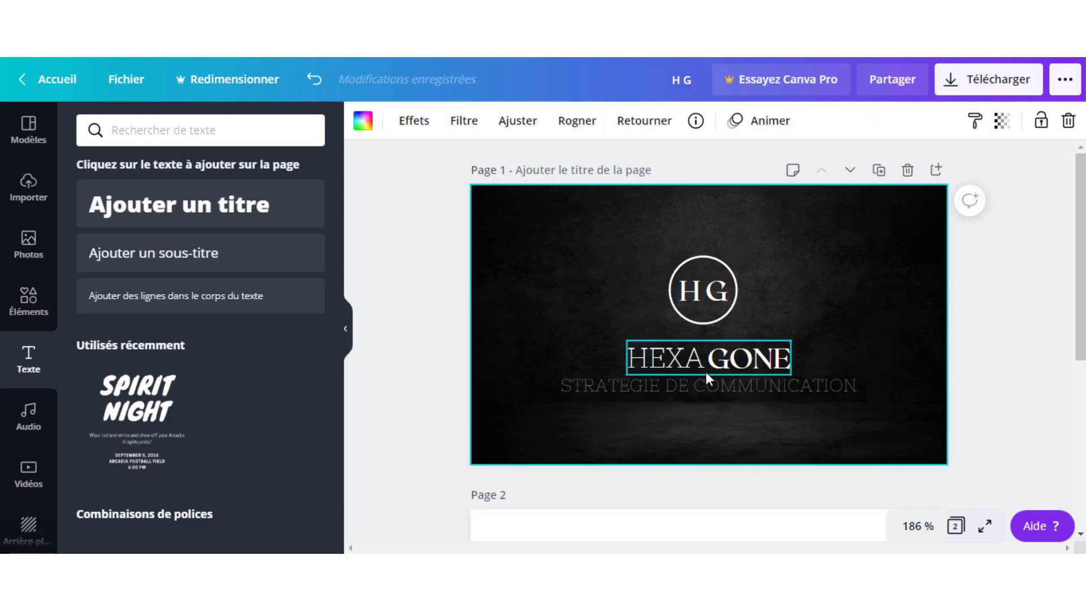
left_click(737, 365)
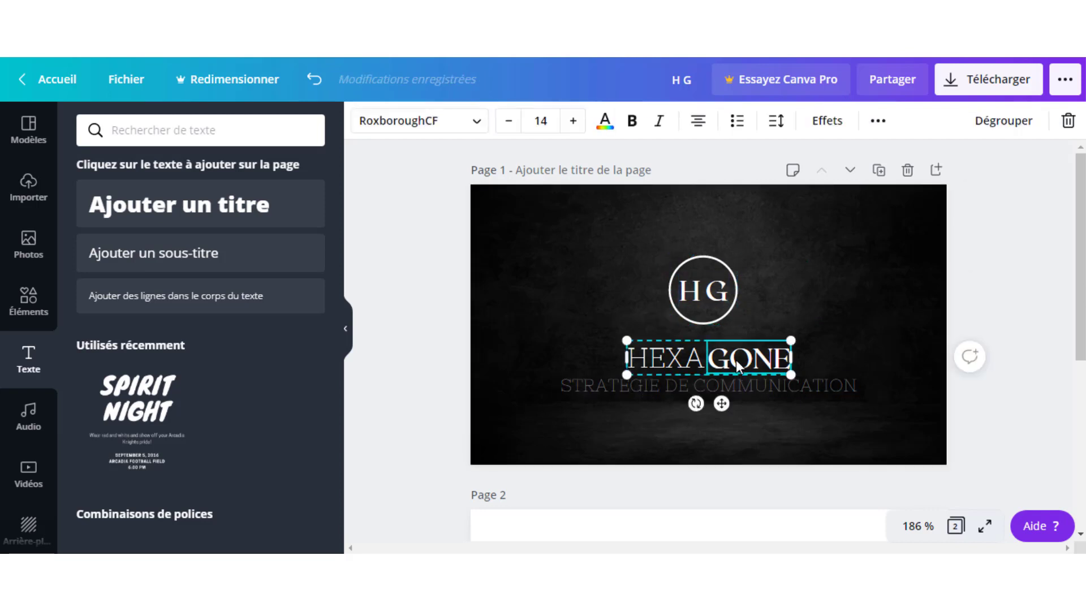
left_click_drag(737, 366, 735, 359)
left_click(868, 266)
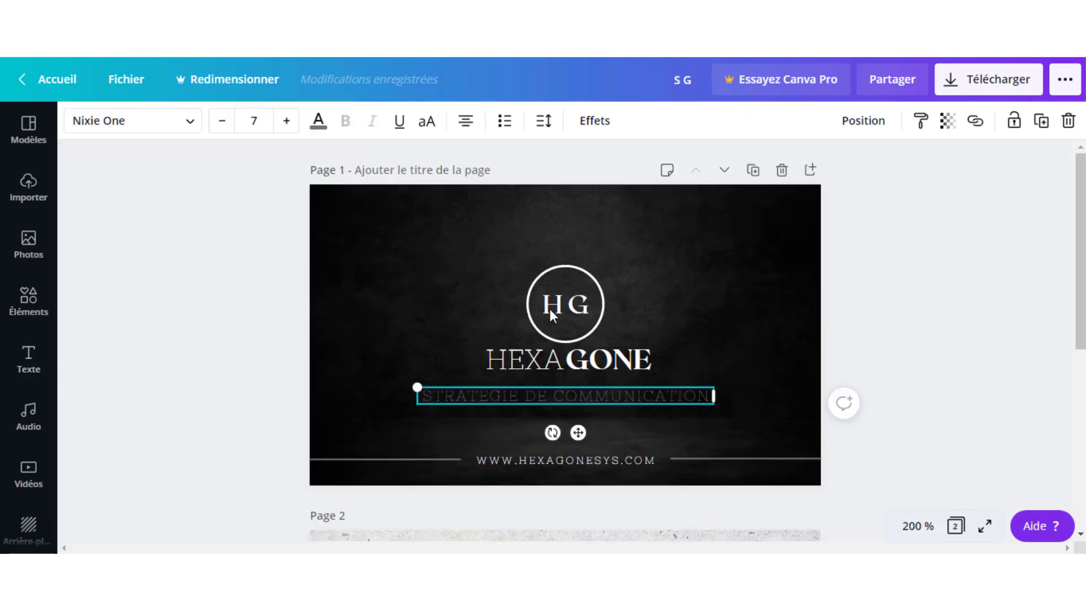
left_click(518, 480)
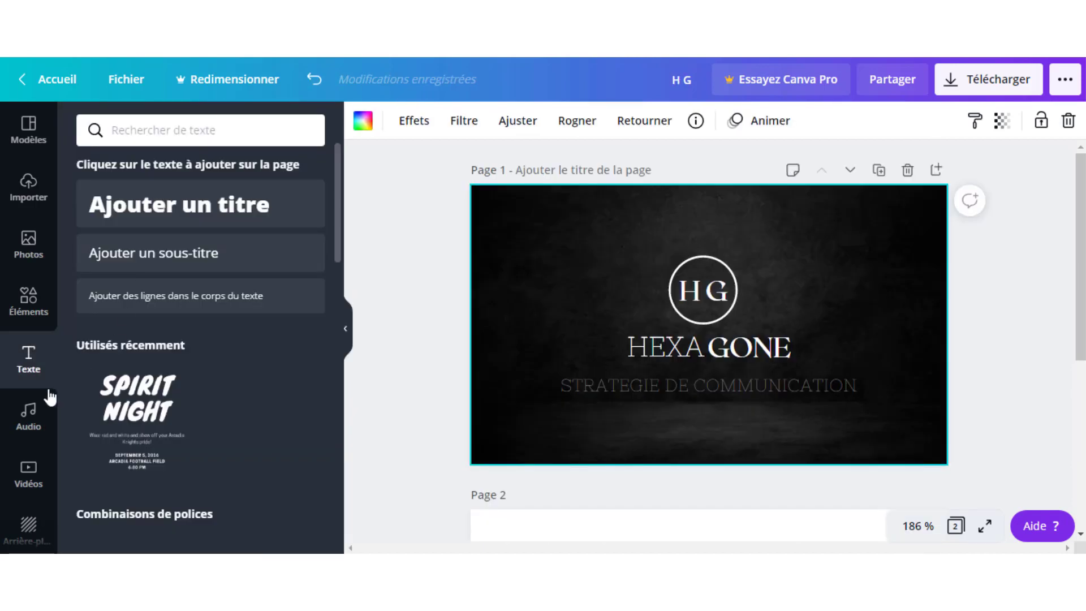
Add a solid line from the elements library and place it below the tagline.
left_click(27, 305)
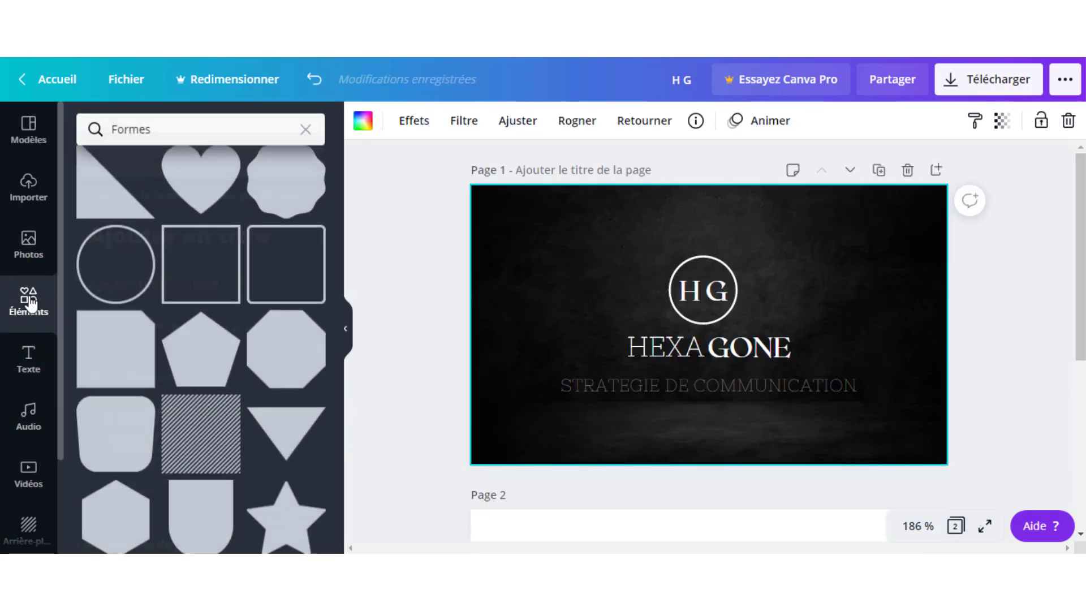
left_click(305, 130)
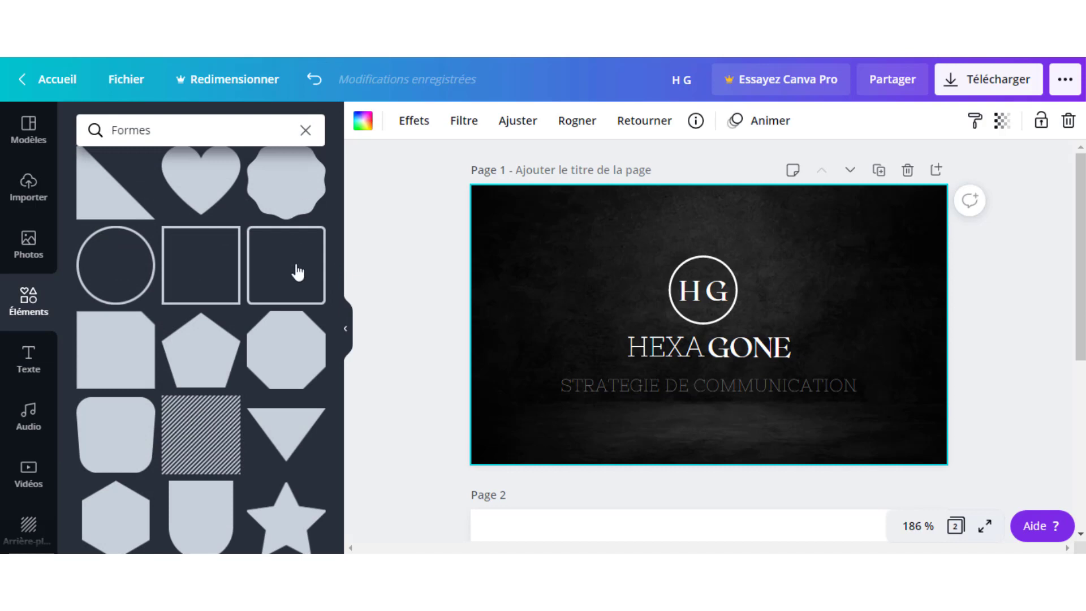
scroll(290, 294, "up", 3)
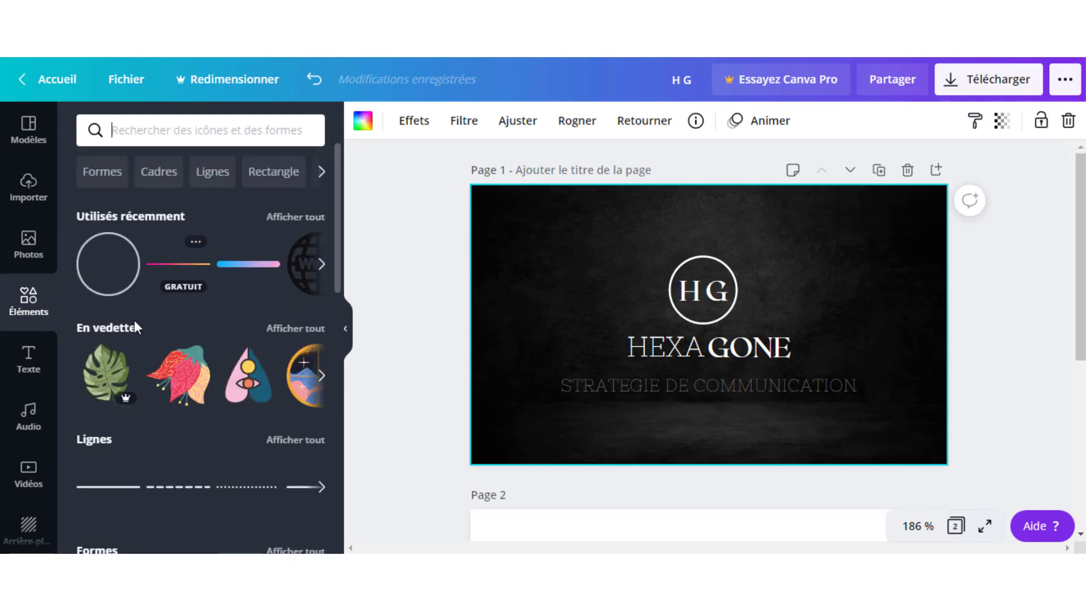
scroll(246, 398, "down", 3)
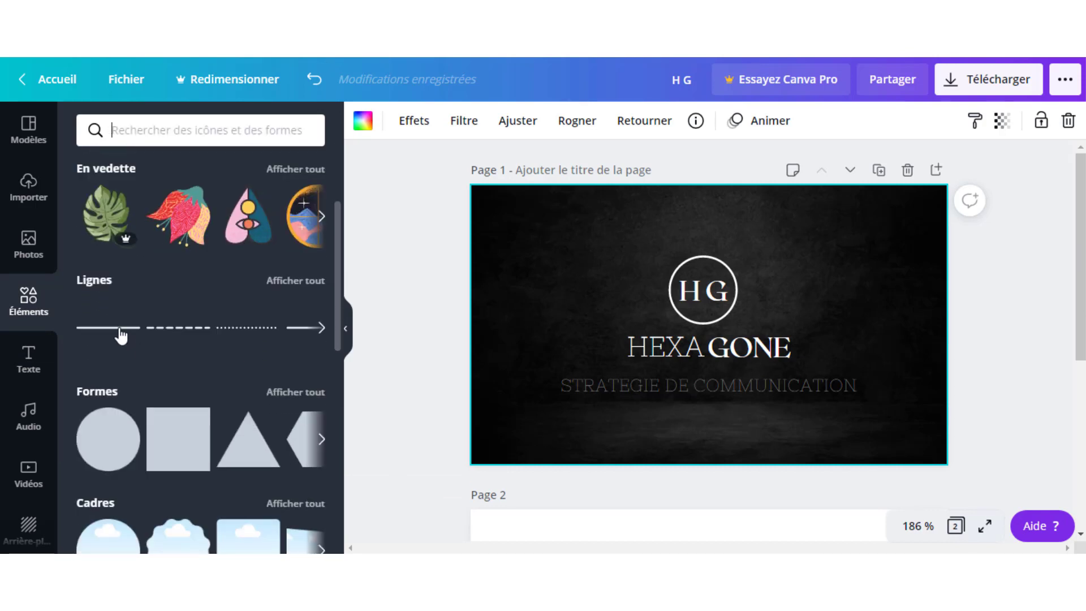
left_click(118, 330)
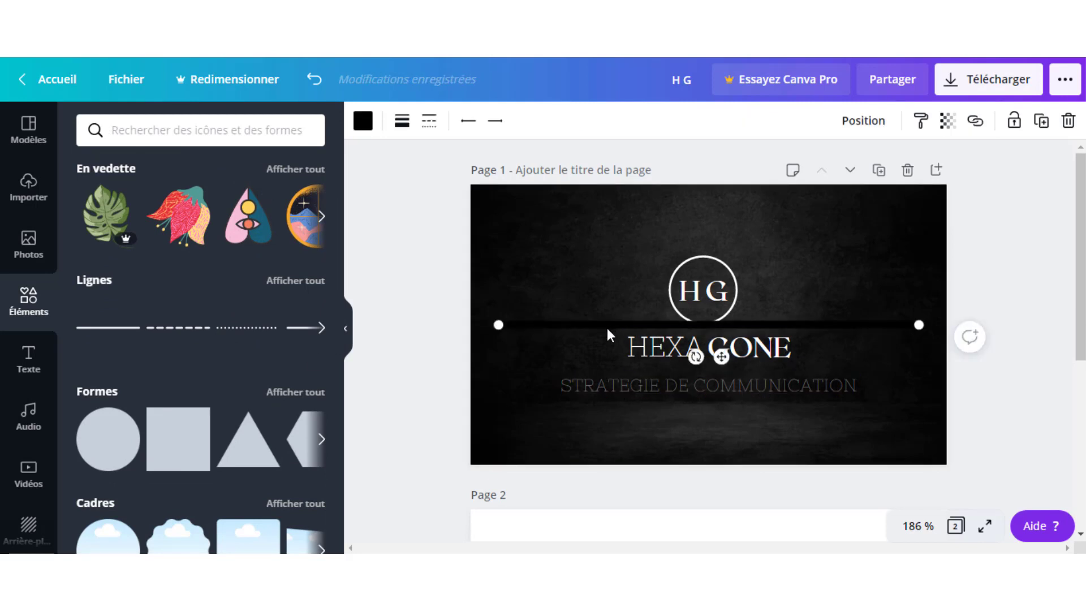
left_click_drag(608, 328, 606, 424)
Thin the line to thickness 1 and shorten it from its right end.
left_click(401, 120)
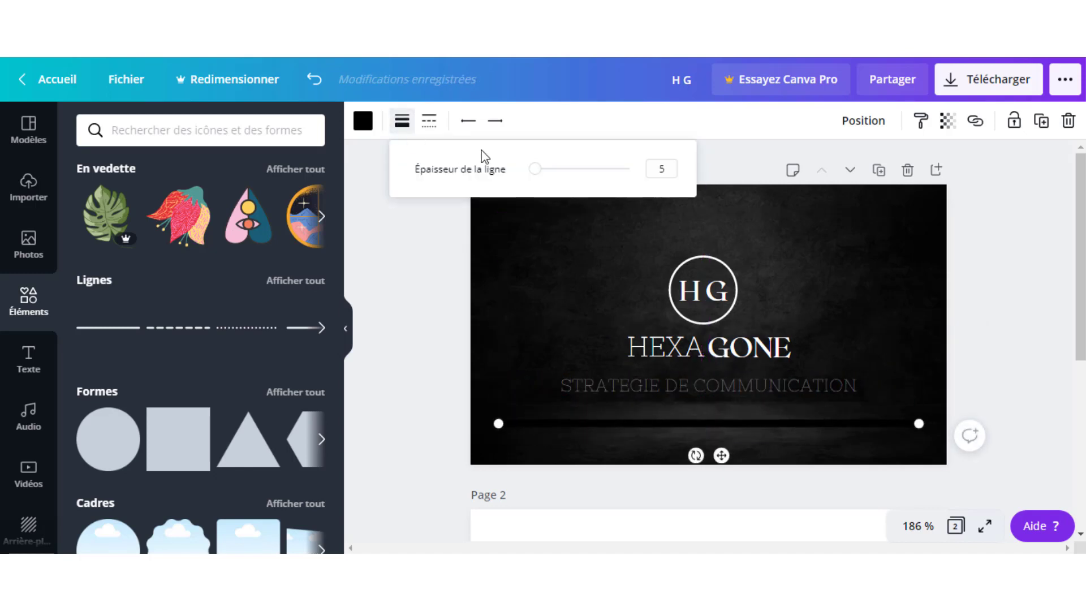
left_click(535, 169)
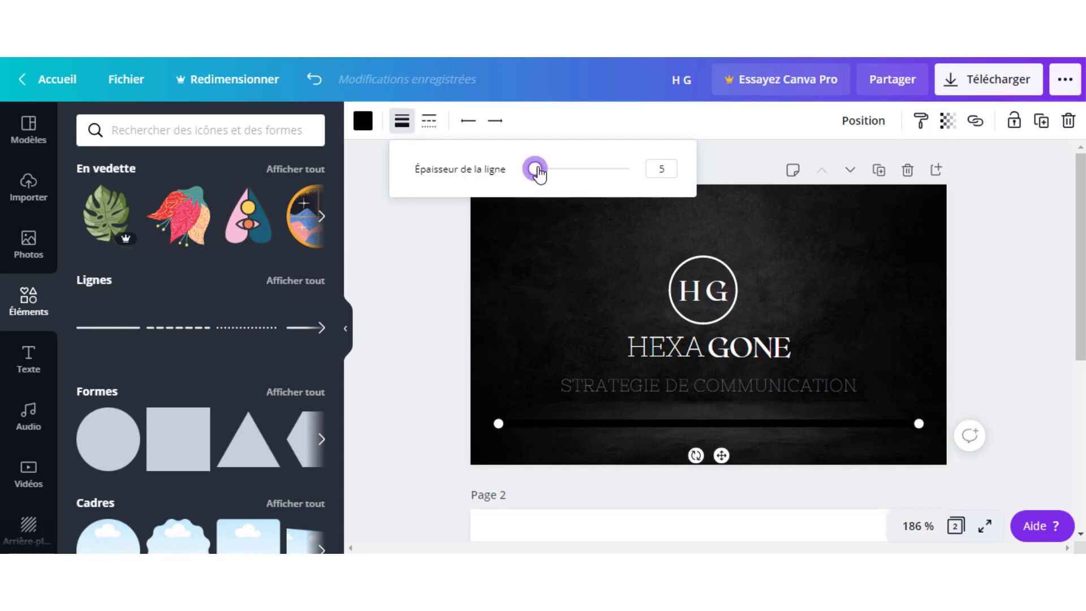
left_click_drag(537, 169, 516, 167)
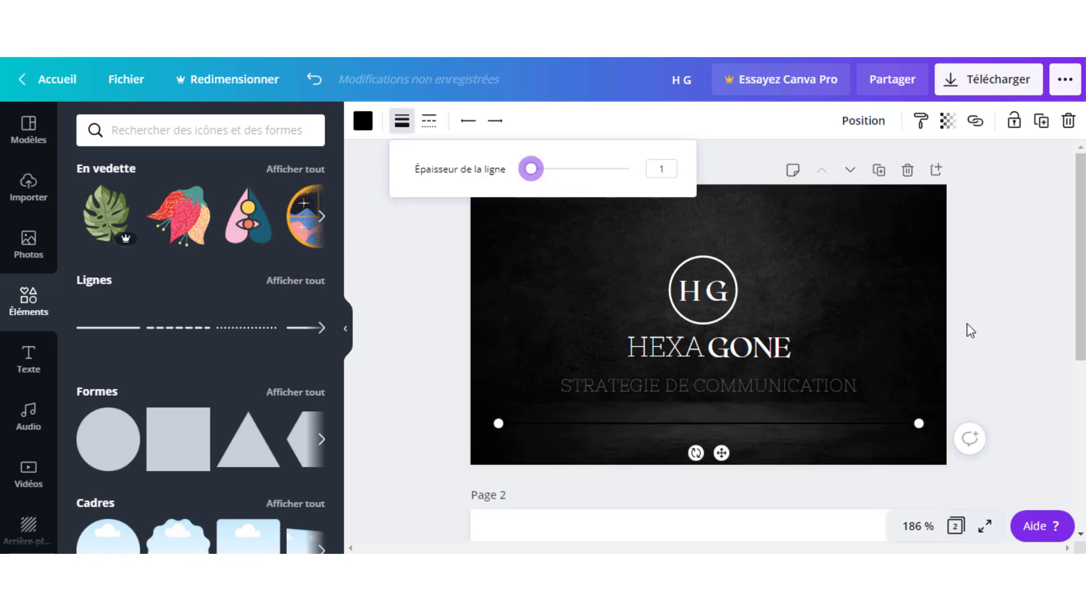
left_click(907, 286)
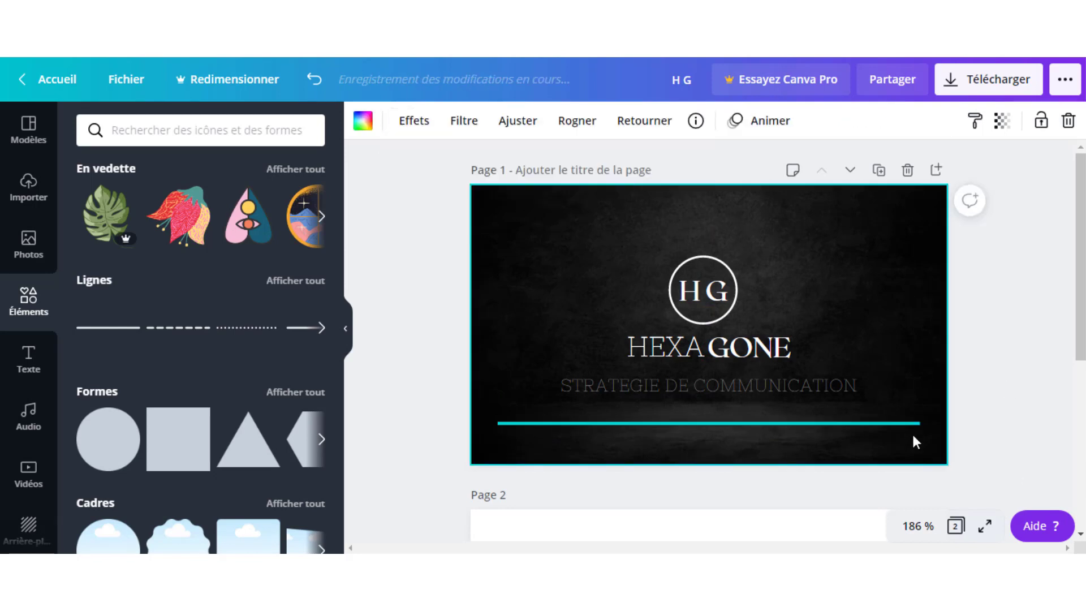
left_click(881, 422)
left_click_drag(919, 423, 608, 436)
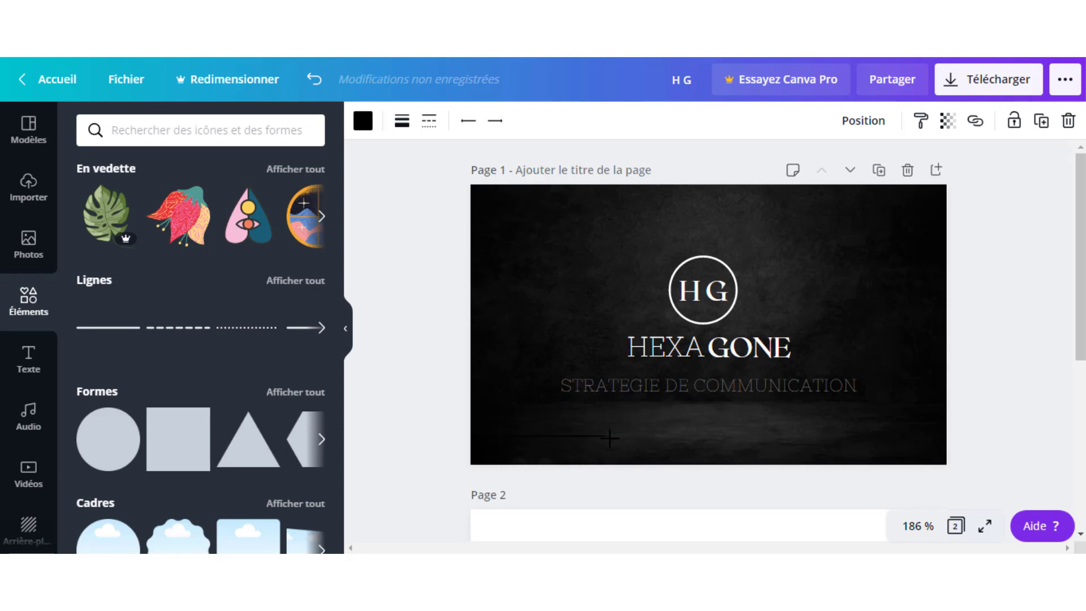
Make the footer line light grey.
left_click(370, 118)
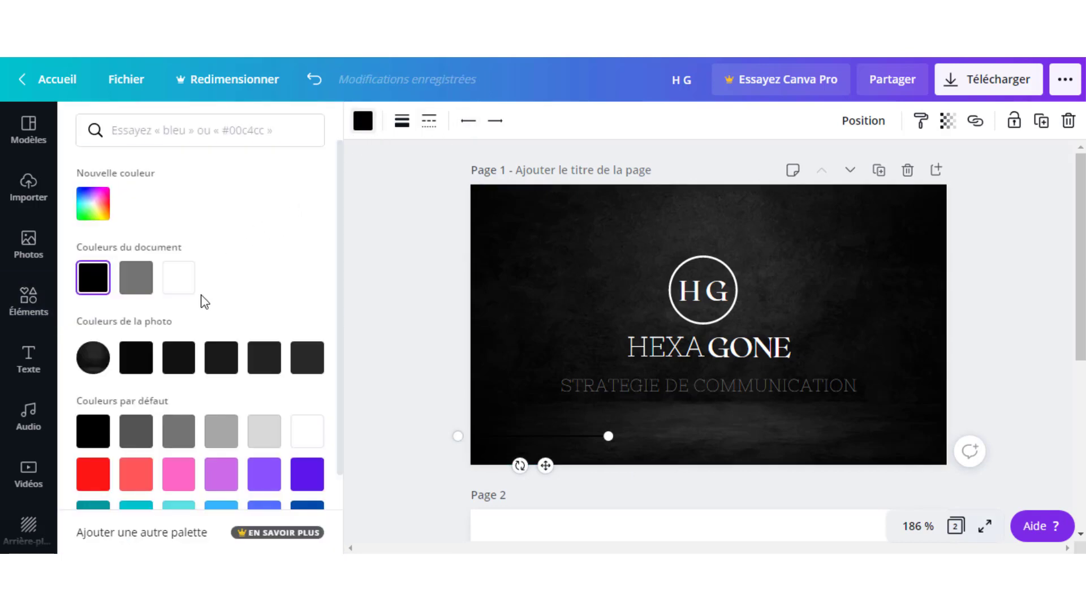
left_click(180, 282)
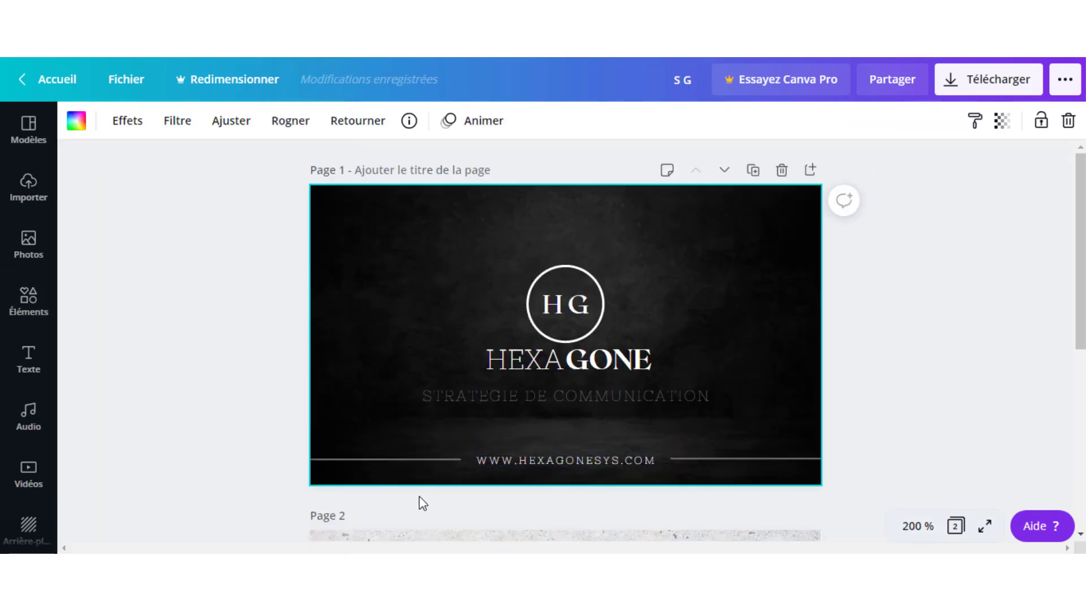
left_click(416, 458)
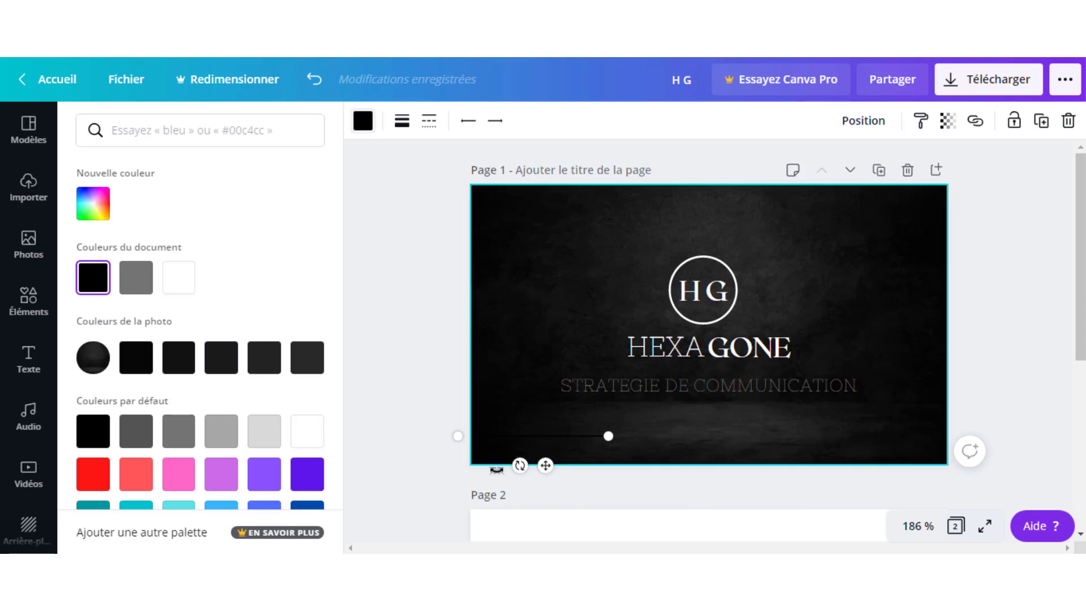
left_click(221, 432)
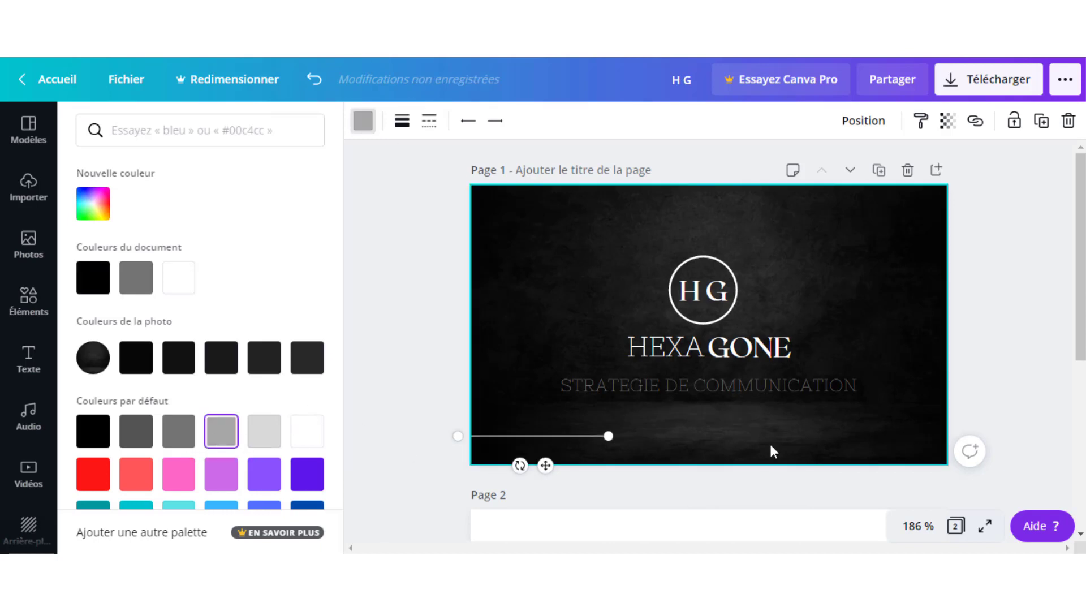
left_click(710, 443)
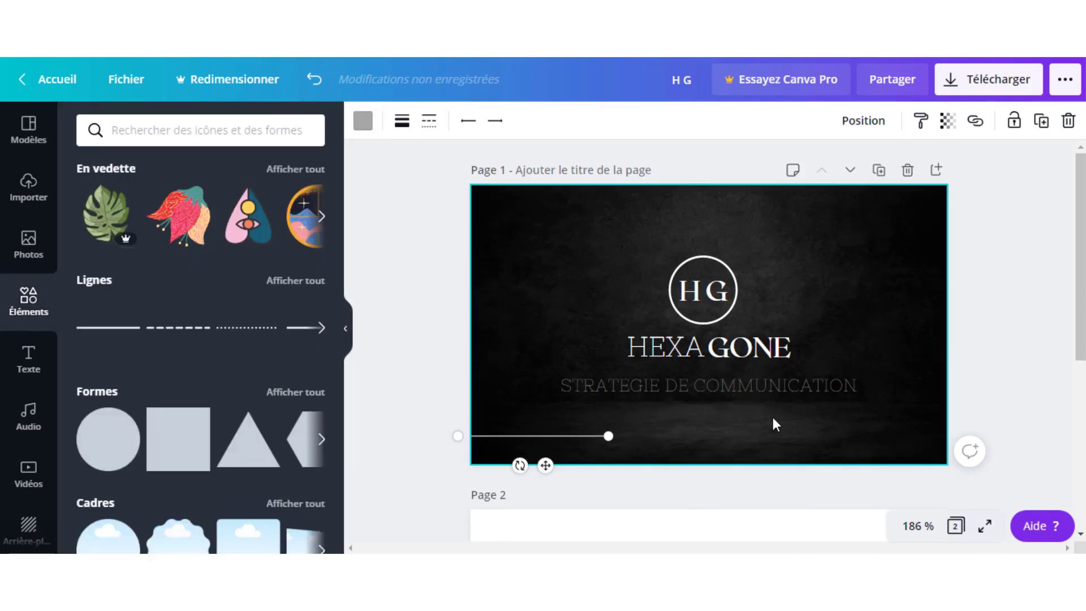
left_click(678, 432)
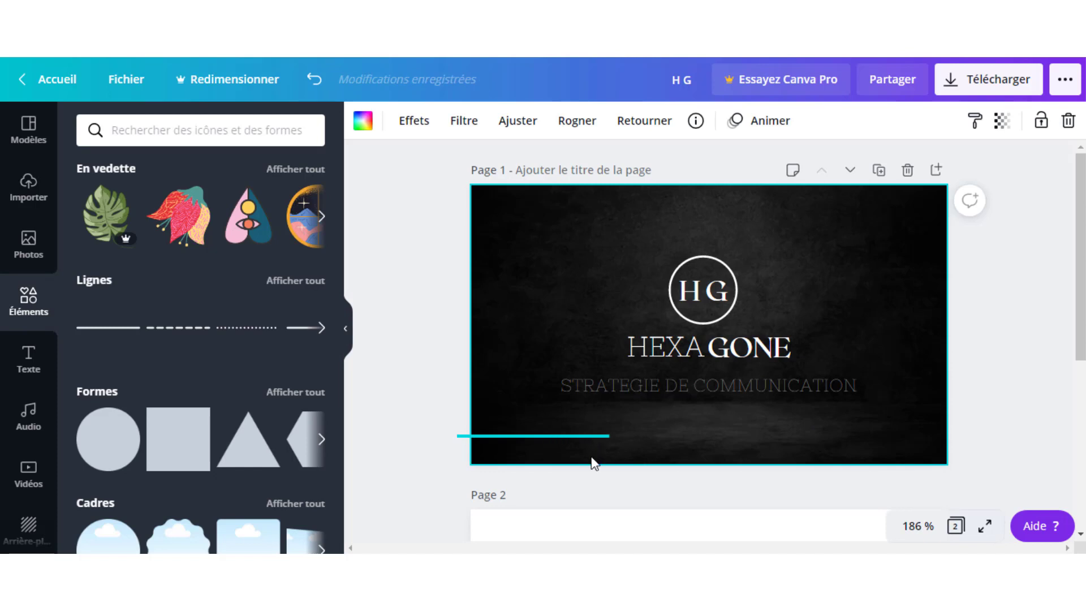
left_click(531, 437)
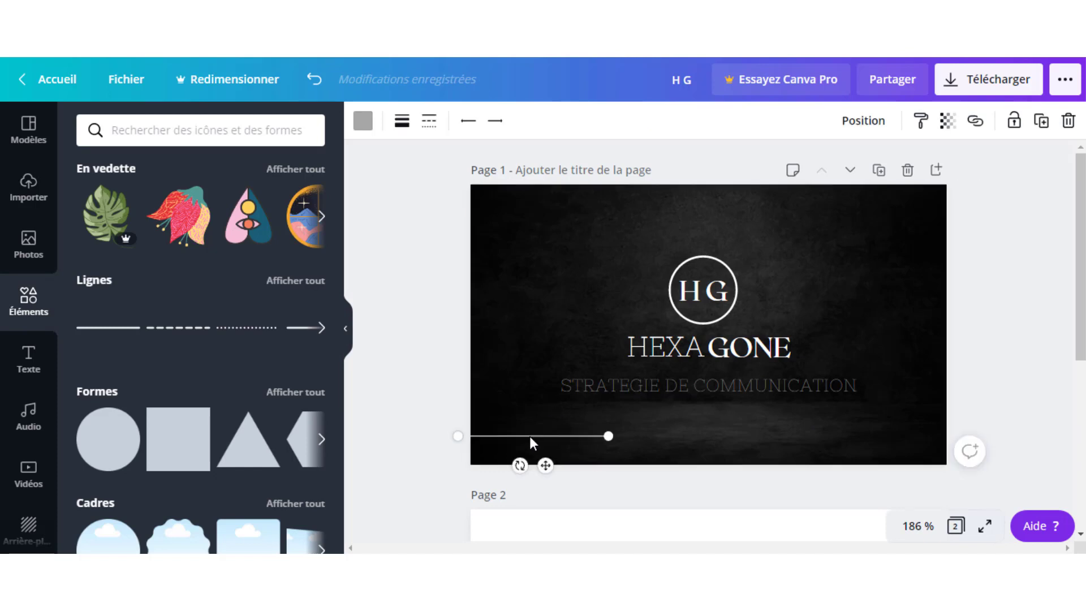
Duplicate the footer line and push the copy to the page's bottom-right edge.
key("ctrl+d")
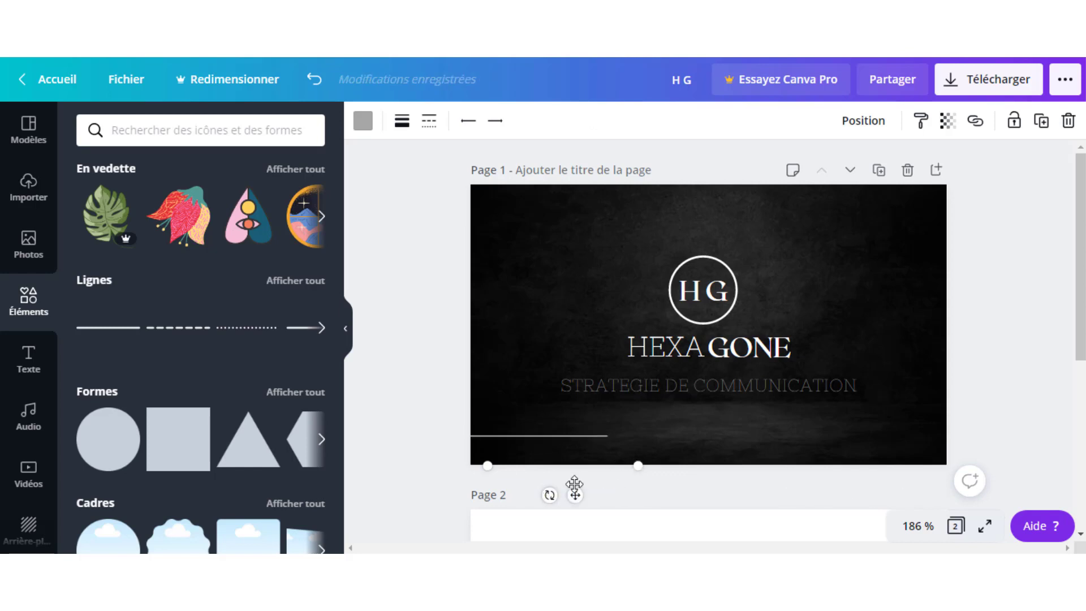
left_click_drag(575, 486, 886, 449)
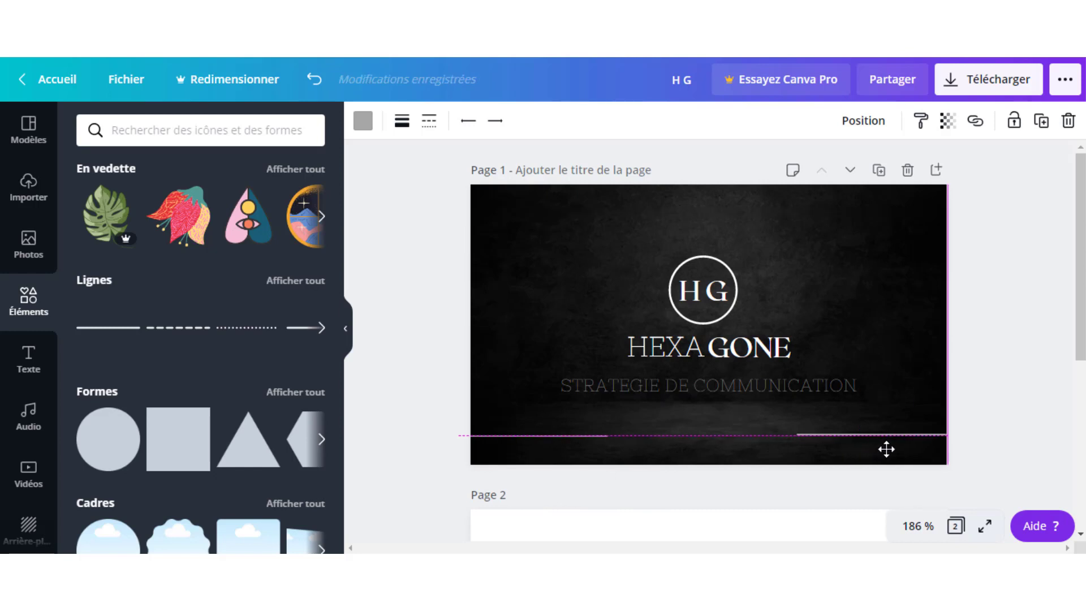
left_click_drag(886, 449, 928, 448)
Shift the original footer line left, leaving a gap between the two lines.
left_click(550, 436)
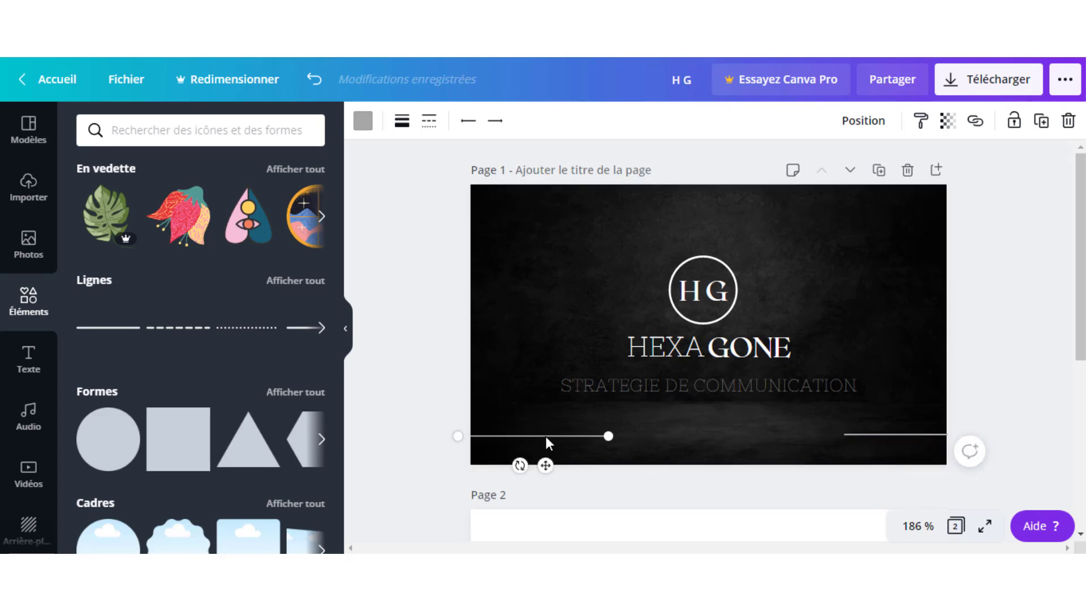
left_click_drag(545, 433, 572, 432)
left_click(702, 424)
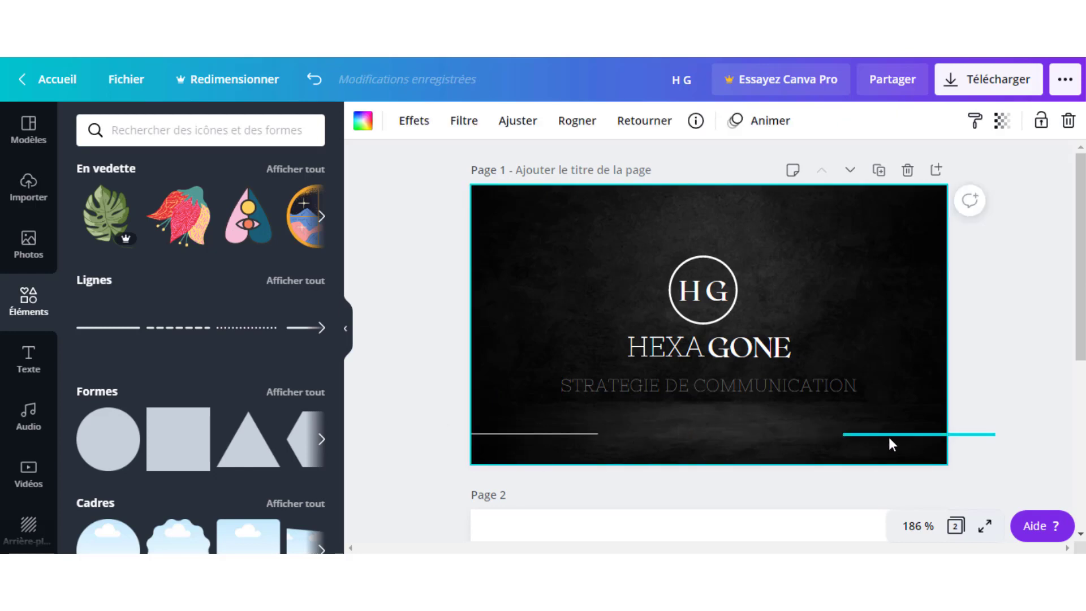
left_click(545, 440)
left_click_drag(545, 442, 539, 442)
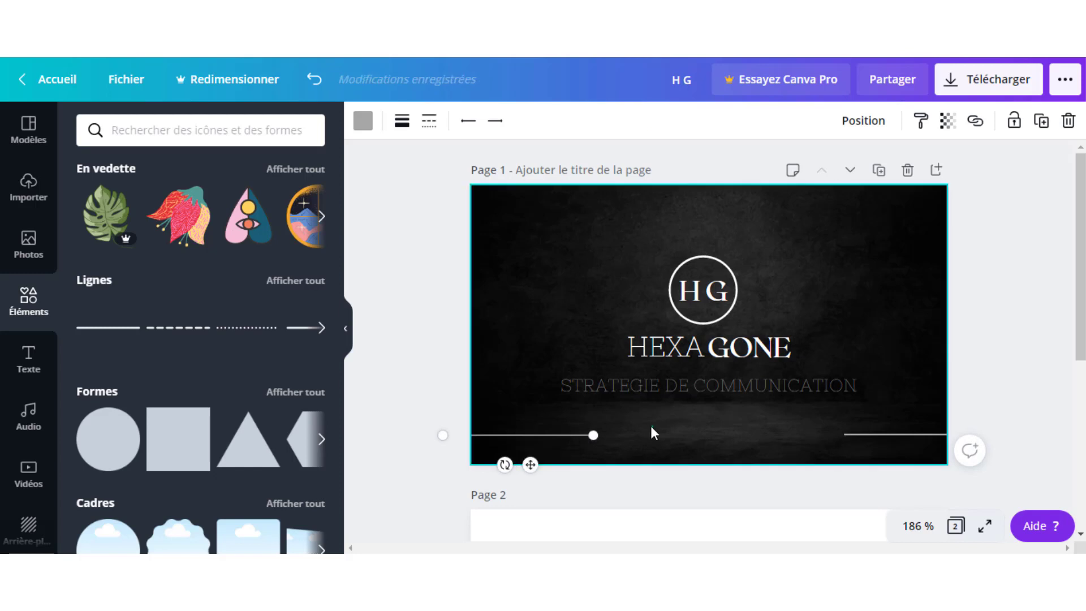
left_click(571, 438)
left_click(554, 437)
left_click_drag(554, 436, 549, 436)
left_click(703, 432)
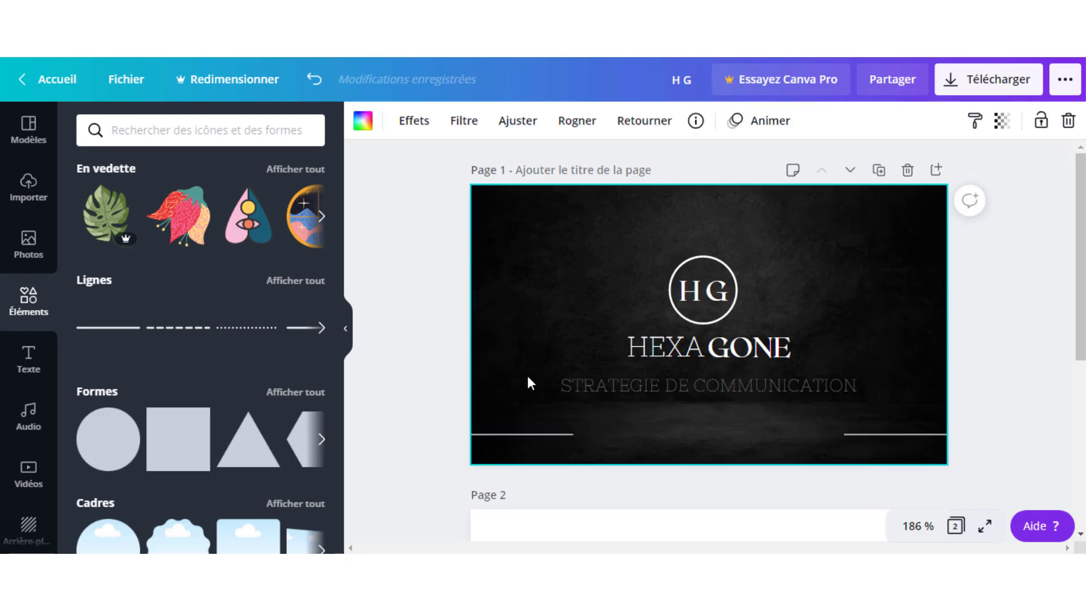
left_click(695, 387)
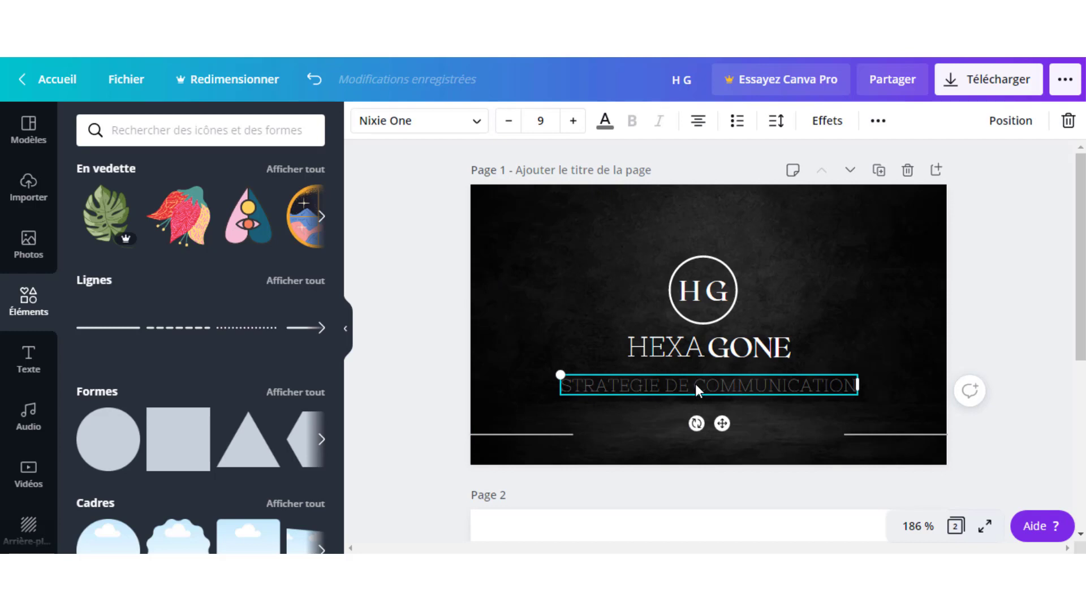
key("ctrl+d")
triple_click(683, 416)
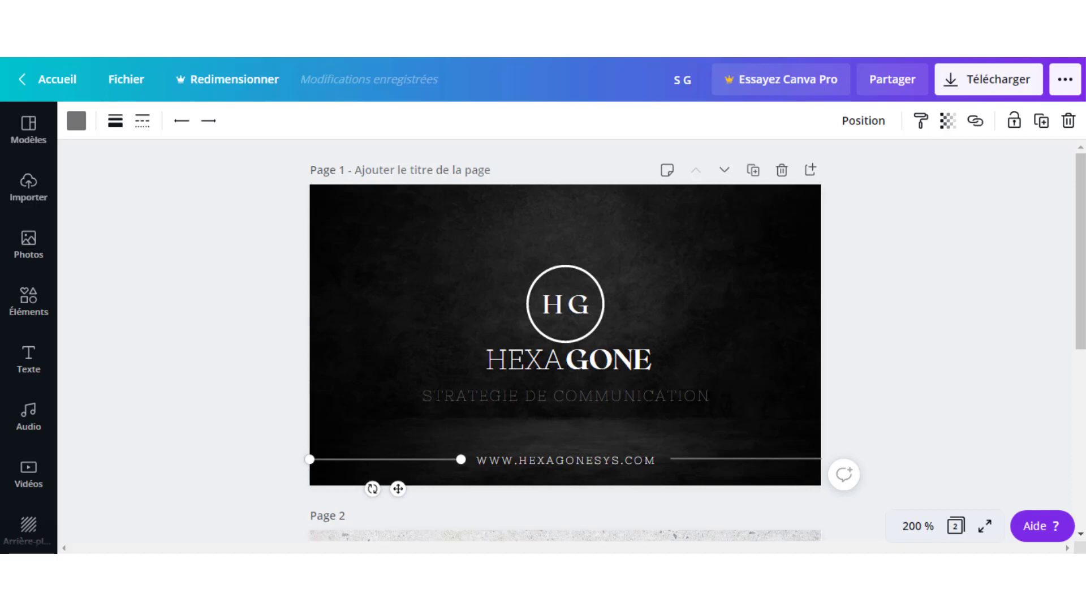
left_click(545, 457)
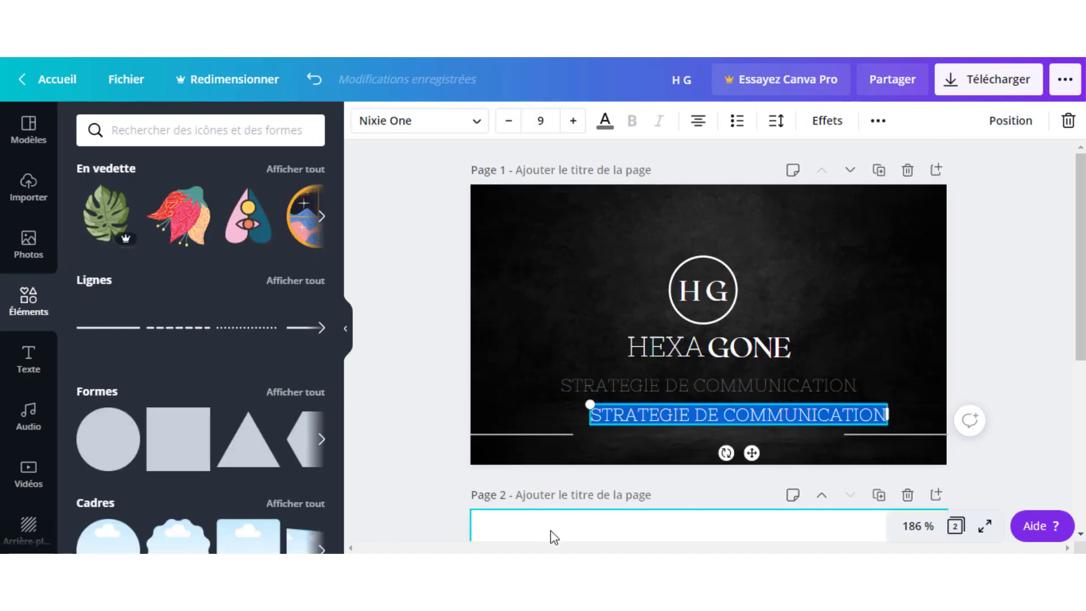
type("HEXAG")
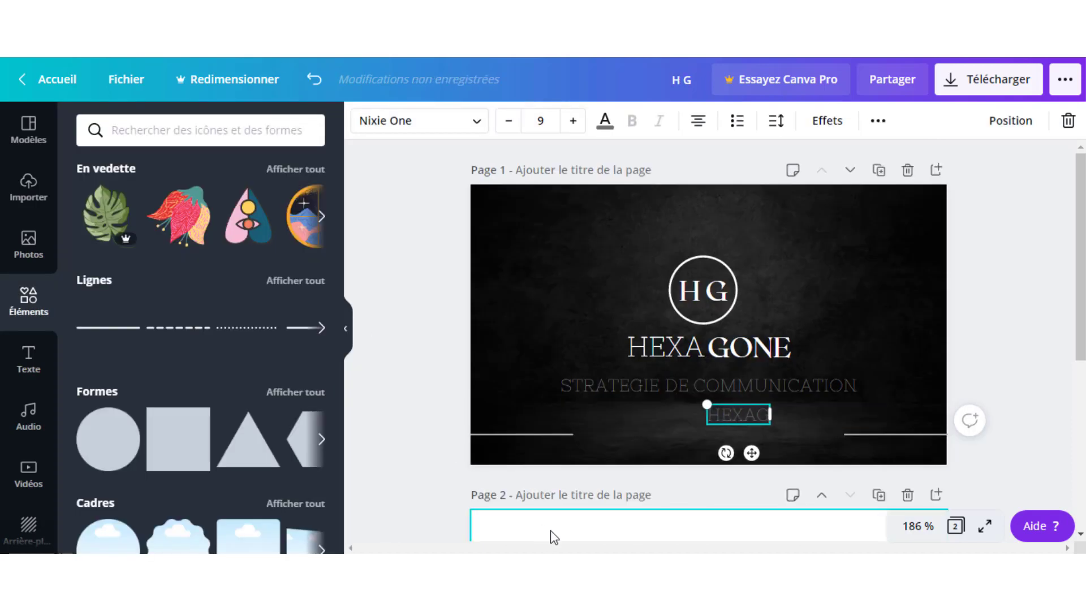
type("ONESYS")
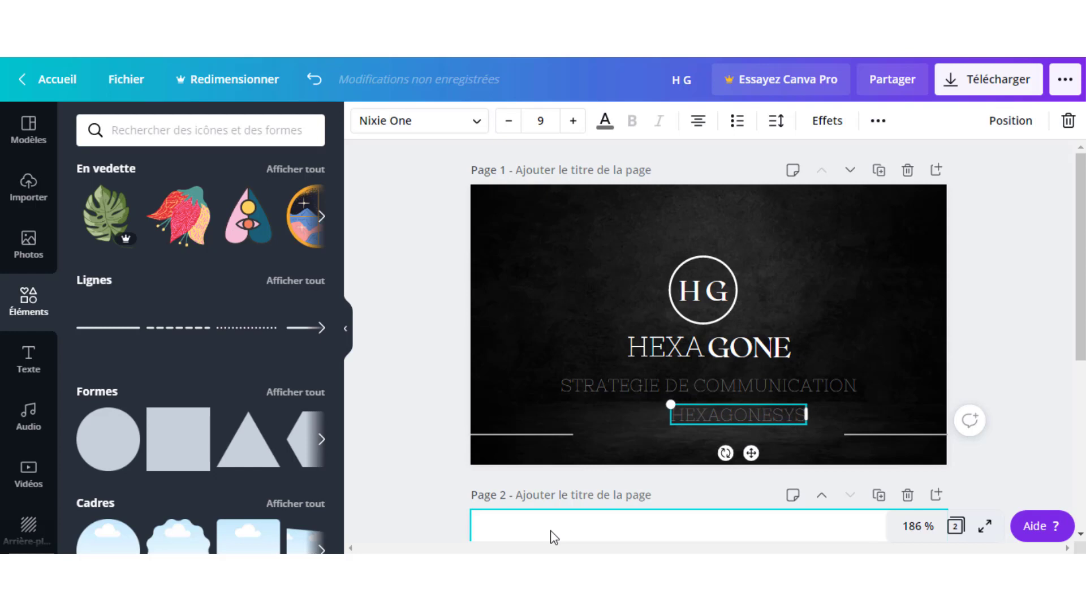
type(".COMM")
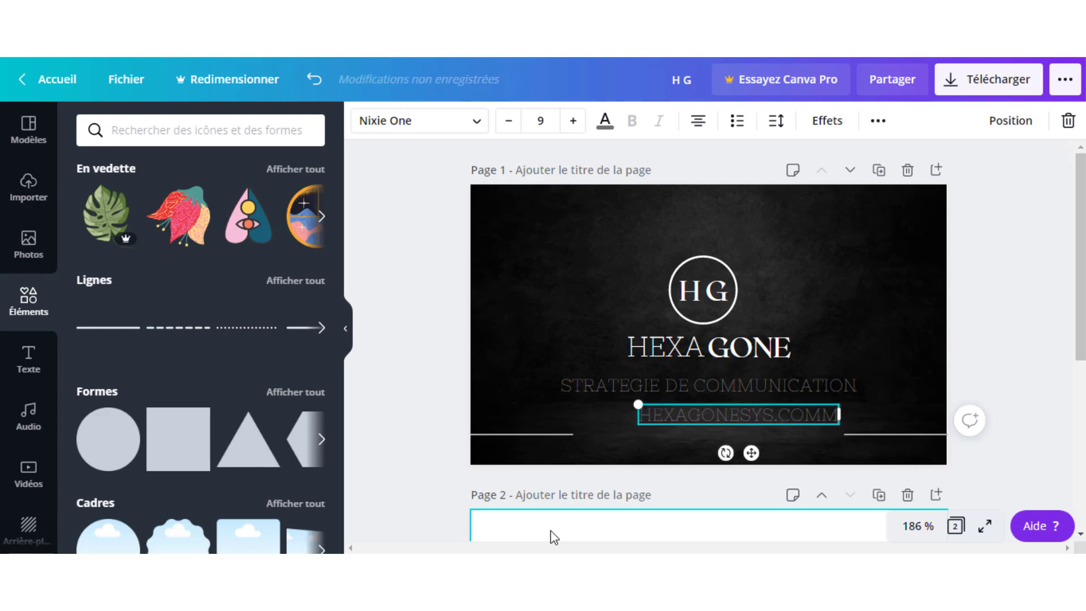
key("BackSpace")
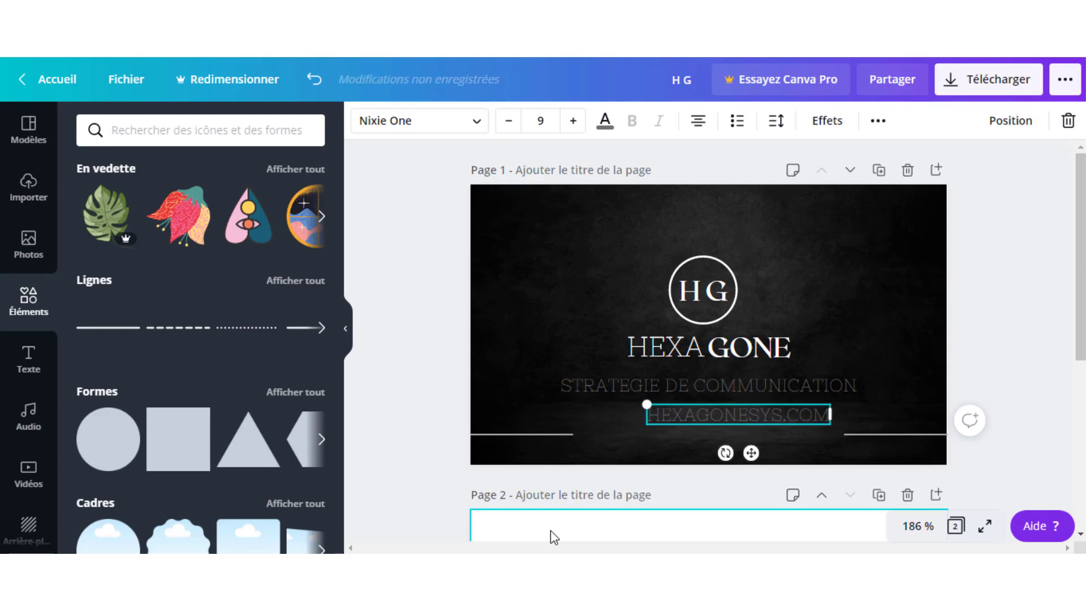
key("Left")
key("Left")
key("Left")
key("Left")
key("Left")
key("Left")
key("Left")
key("Left")
key("Left")
key("Left")
key("Left")
key("Left")
key("Left")
key("Left")
type("WWW")
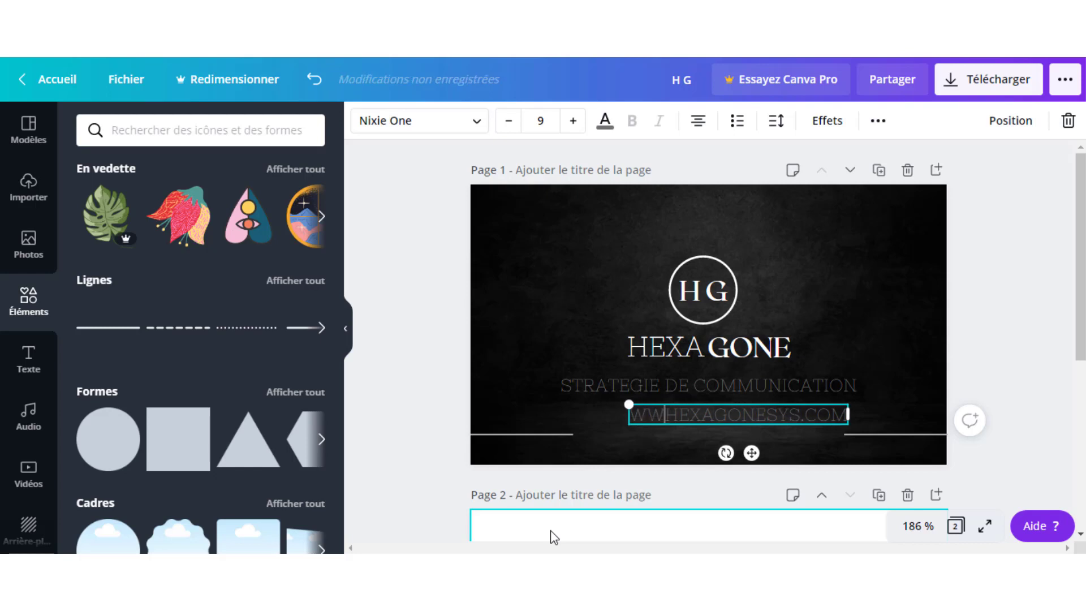
type(".")
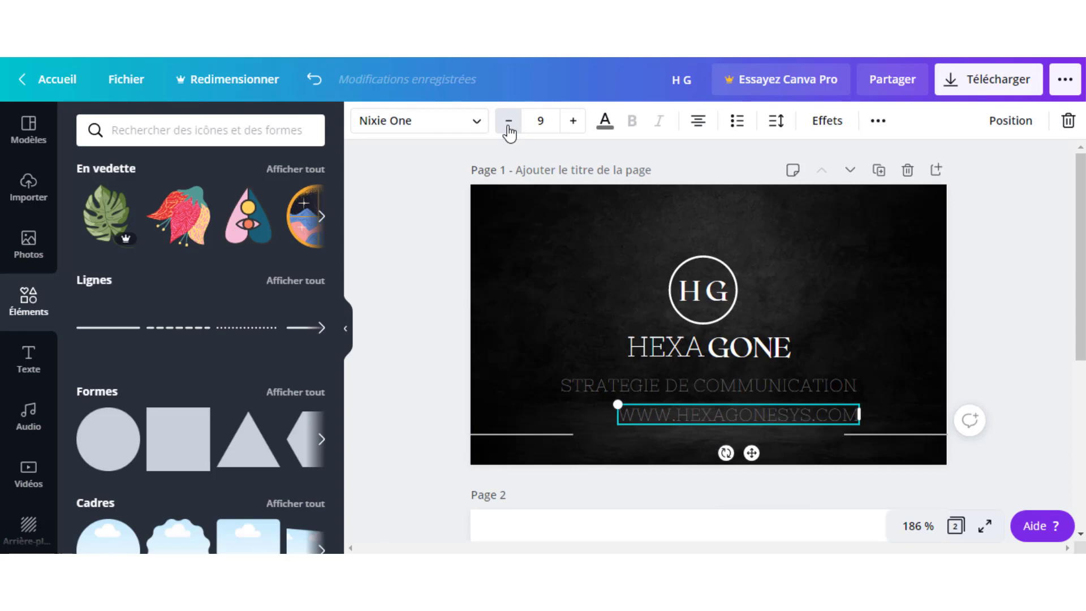
Reduce the web address to size 6, move it between the footer lines and widen its box.
left_click(508, 124)
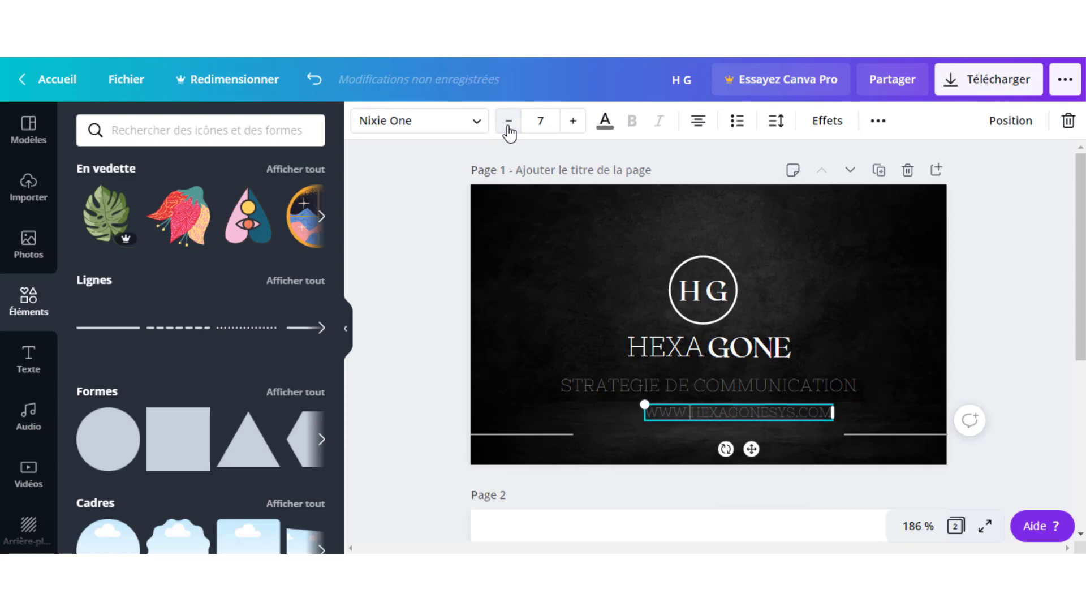
left_click(508, 125)
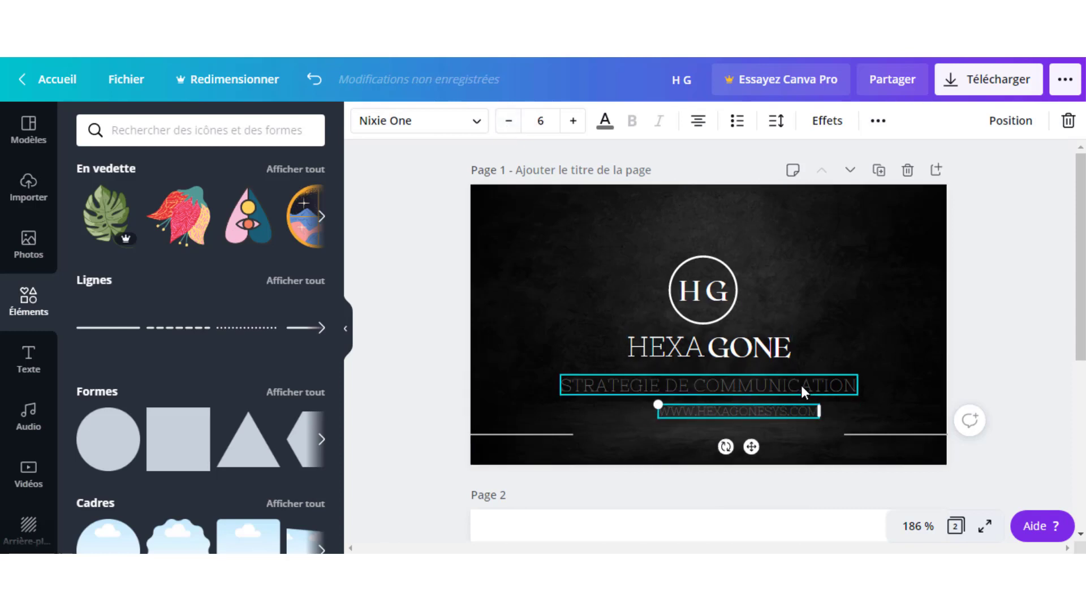
left_click(878, 330)
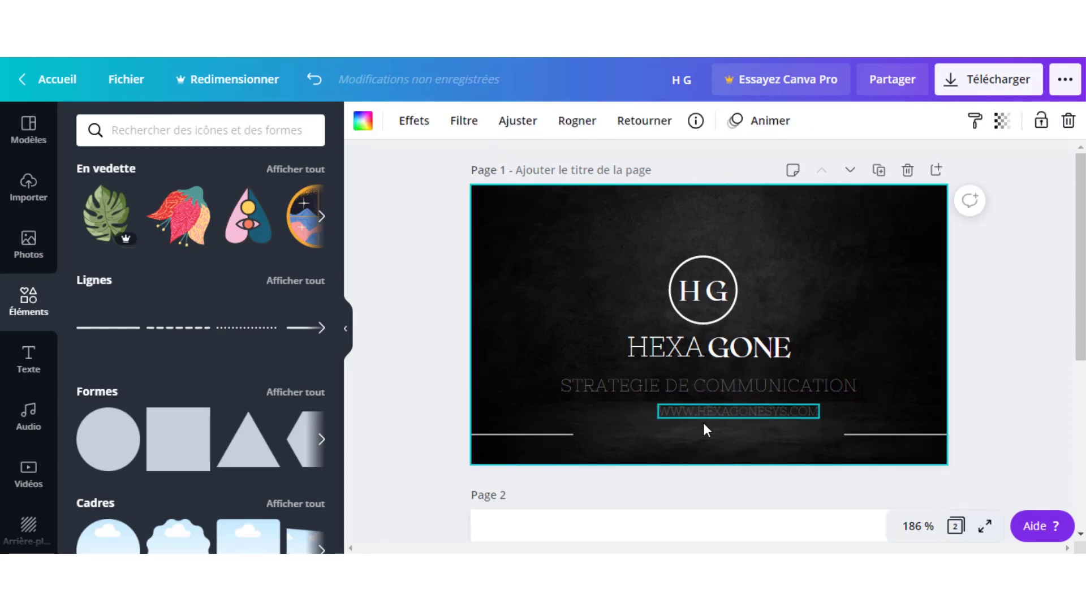
left_click_drag(703, 423, 714, 435)
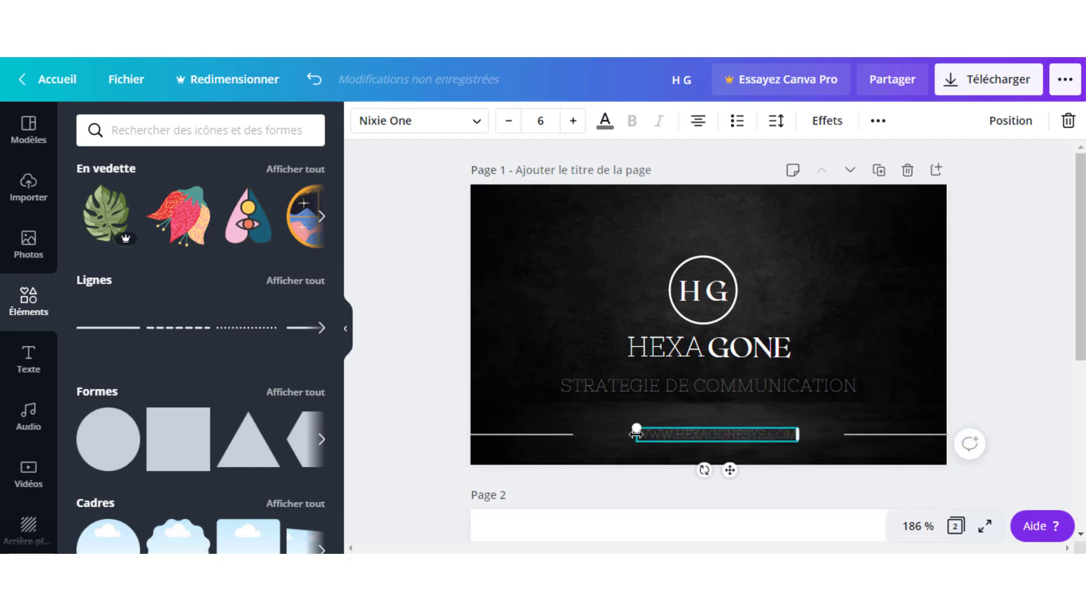
left_click_drag(622, 432, 592, 430)
left_click_drag(798, 434, 830, 436)
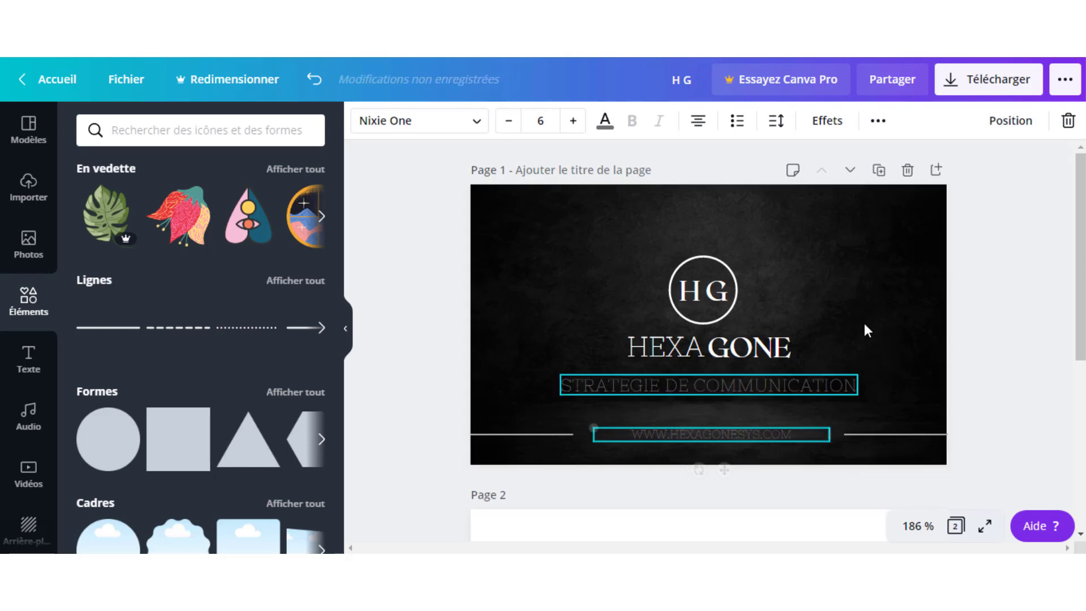
Set the web address letter spacing to 298.
left_click(777, 122)
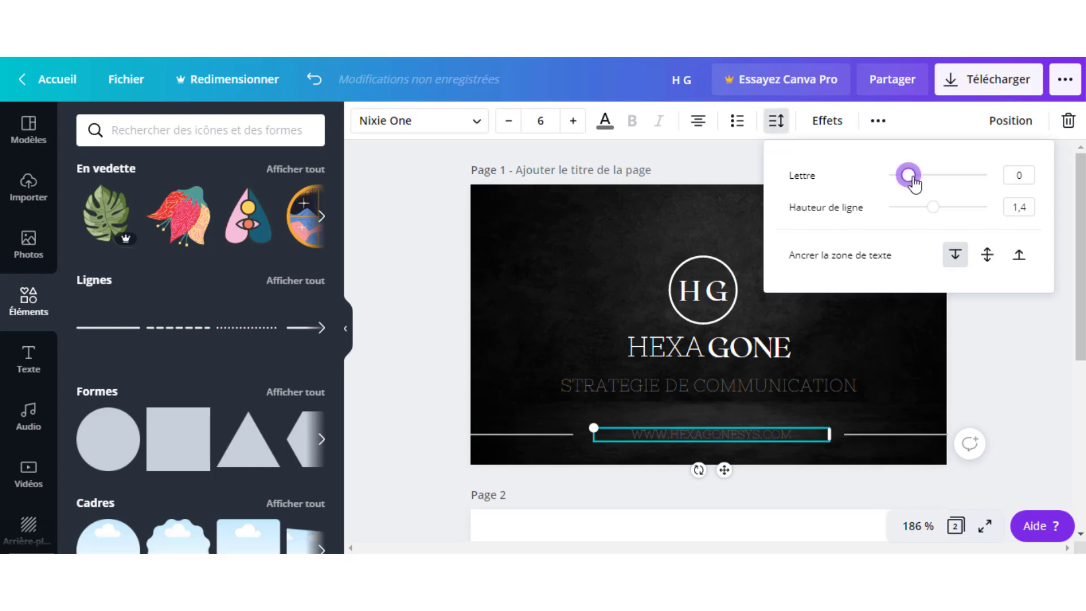
left_click_drag(915, 180, 940, 187)
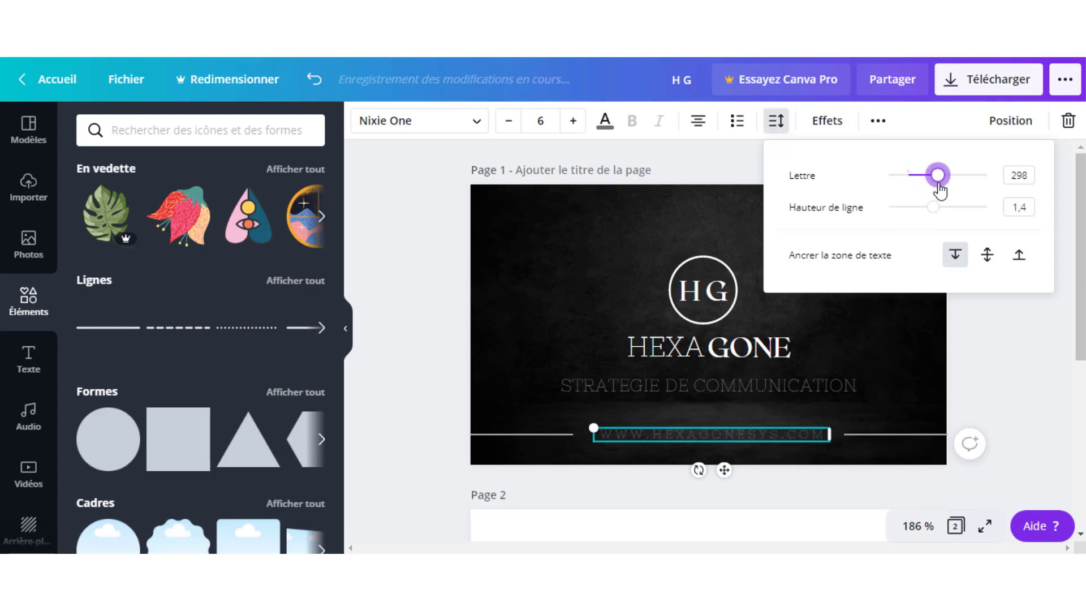
left_click(546, 245)
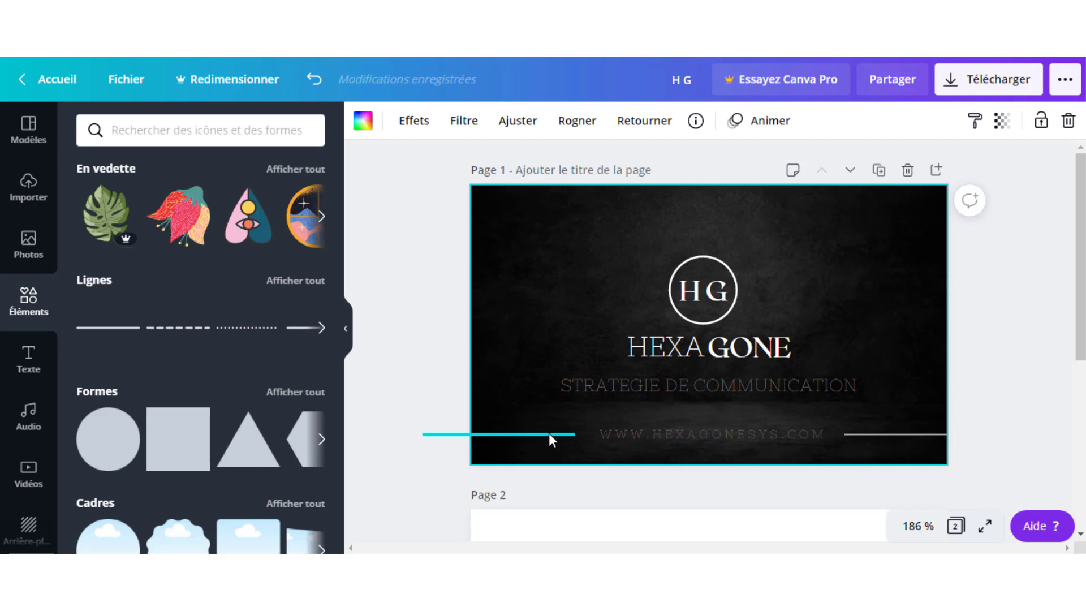
left_click(676, 435)
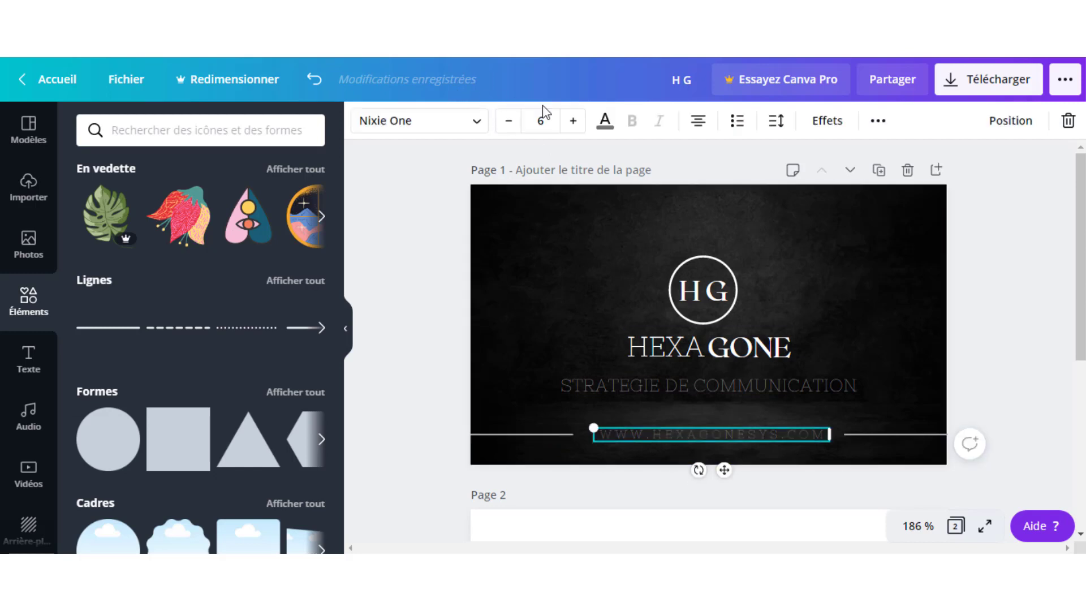
Make the web address text white and reduce it to font size 5.
left_click(603, 121)
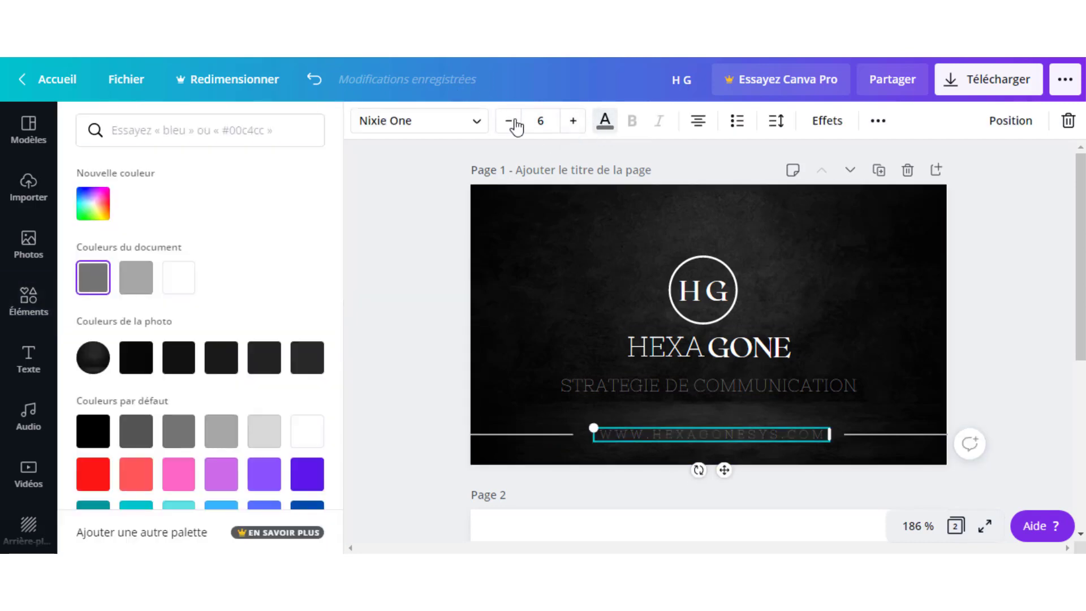
left_click(178, 277)
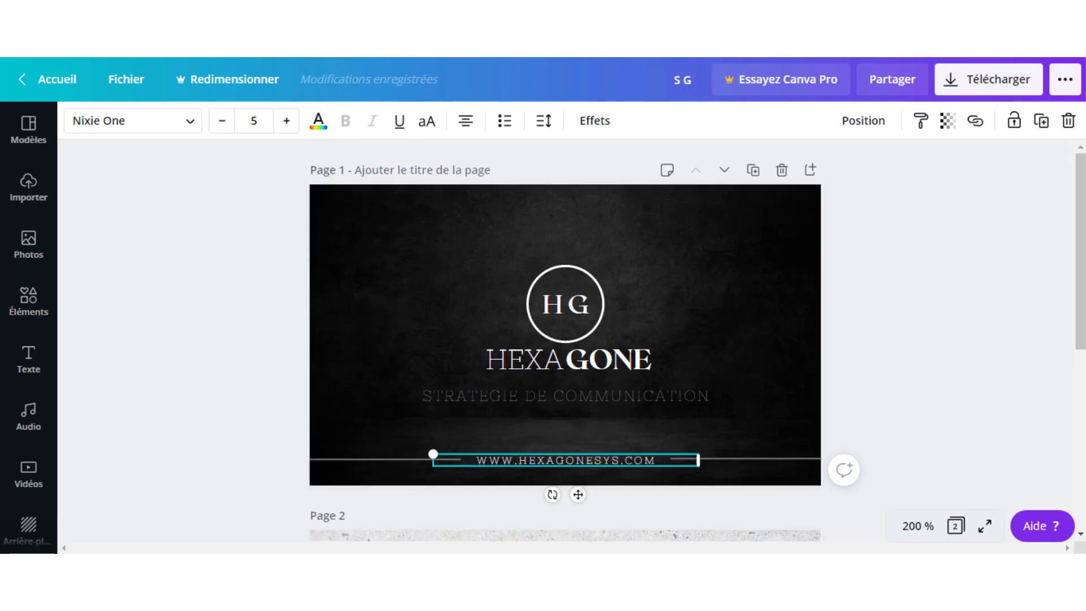
left_click(330, 232)
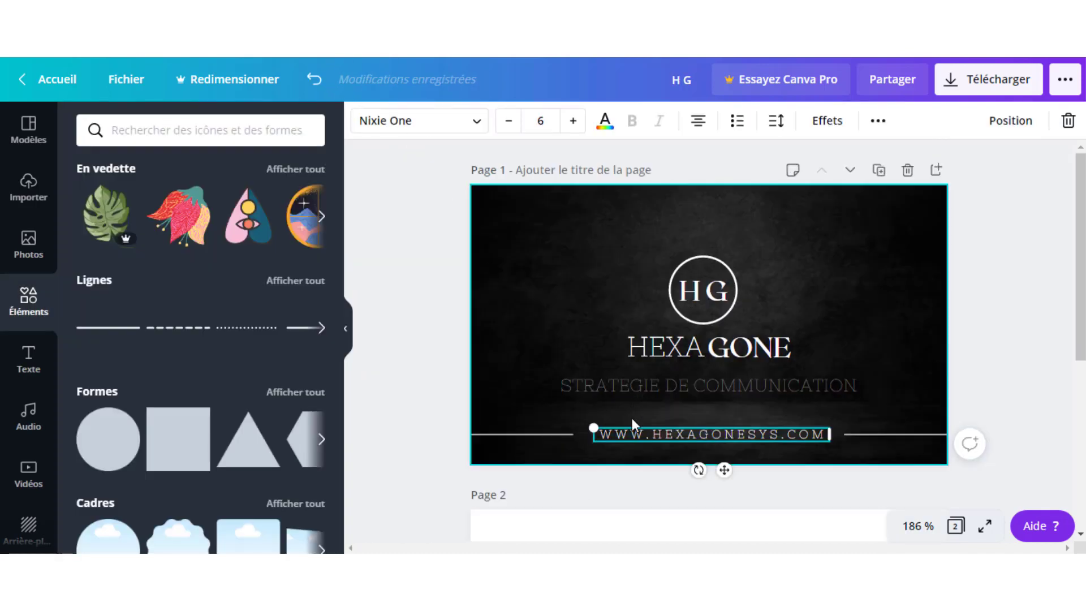
left_click(514, 129)
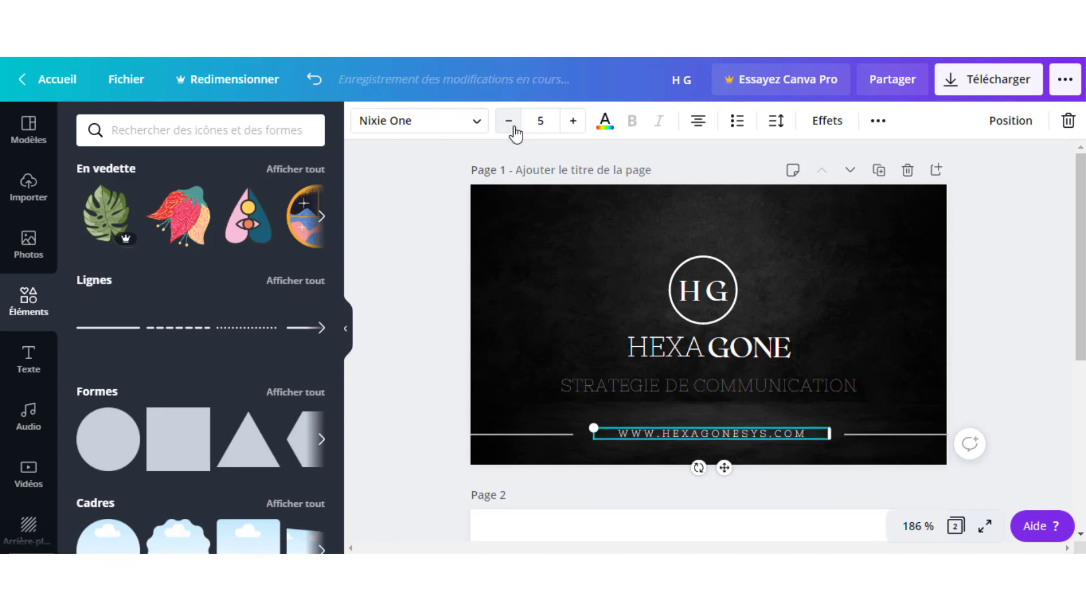
left_click(533, 331)
left_click(535, 434)
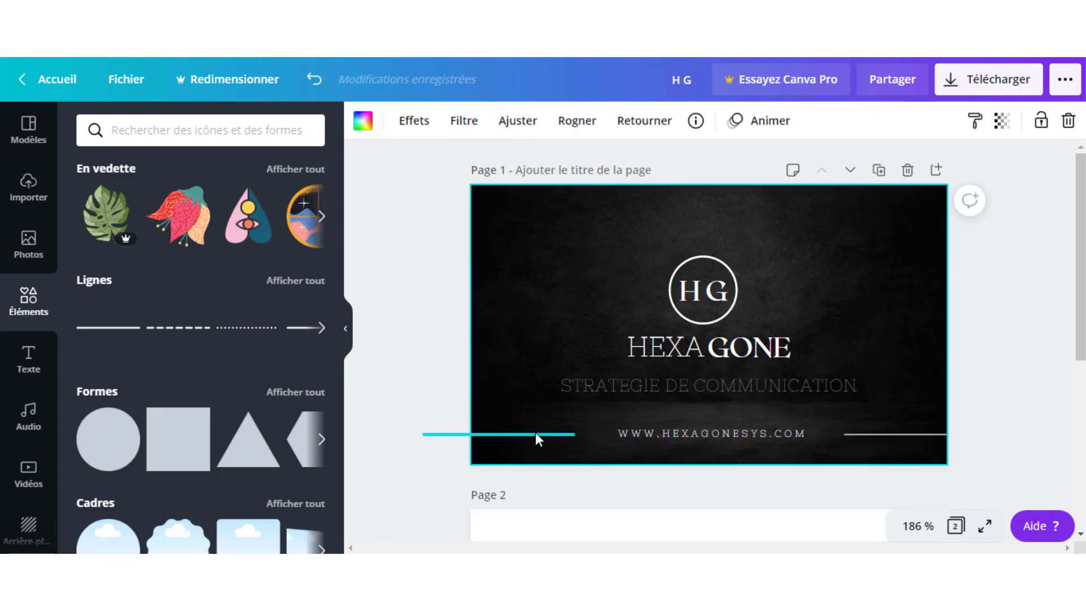
Extend the left and right divider lines so each stops just short of the web address.
left_click(535, 434)
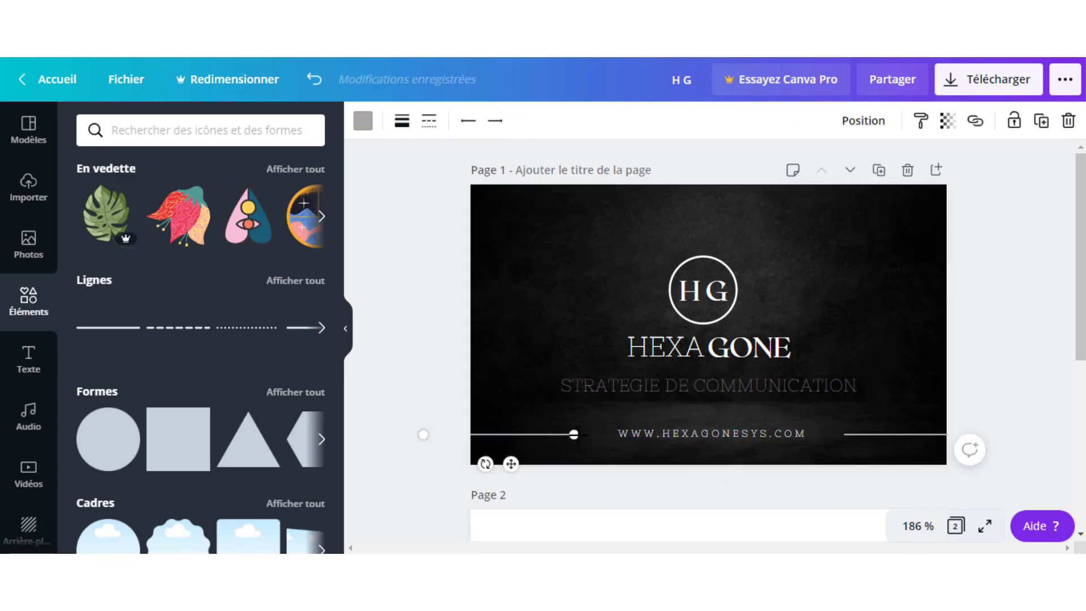
left_click_drag(592, 434, 597, 433)
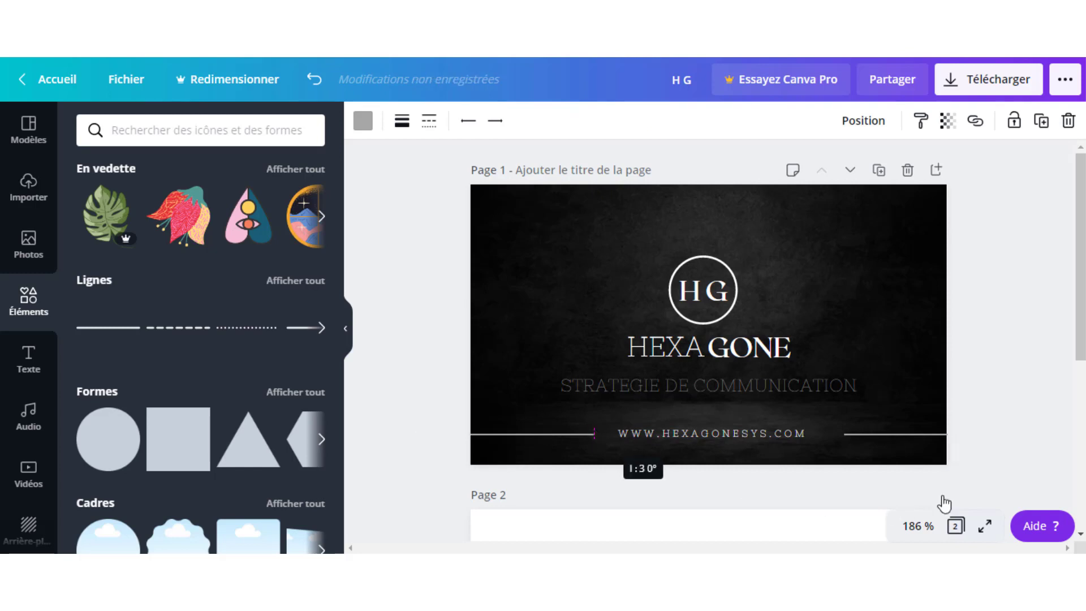
left_click(905, 437)
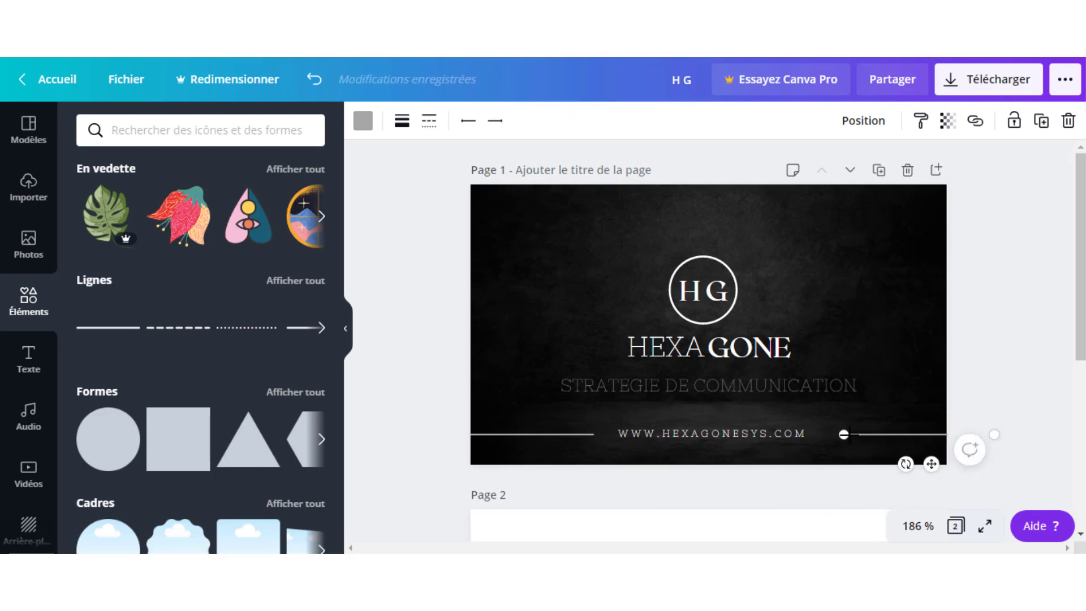
left_click_drag(848, 434, 829, 439)
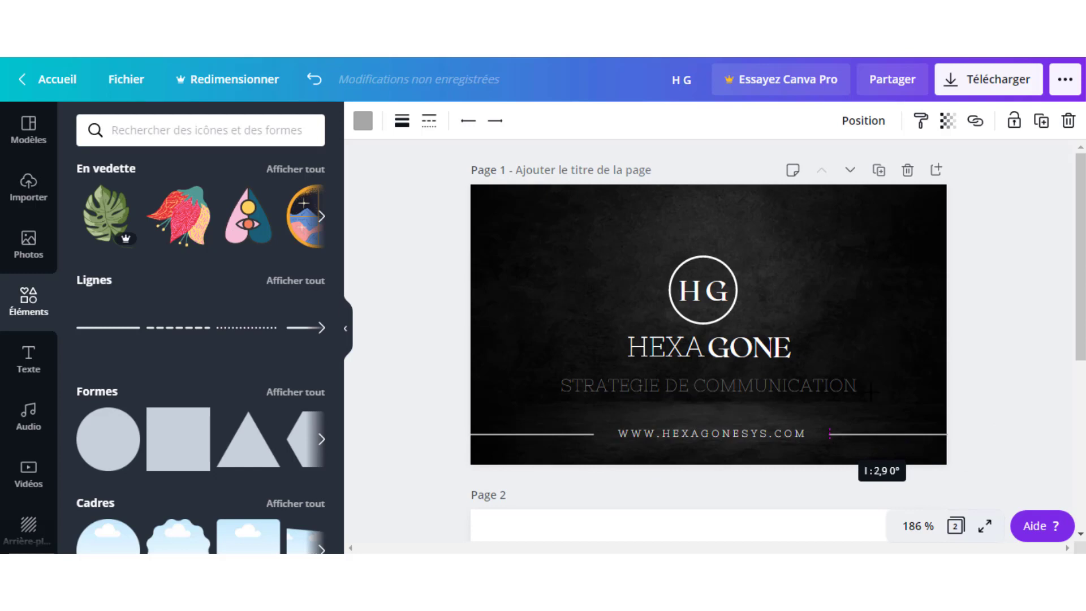
left_click(887, 357)
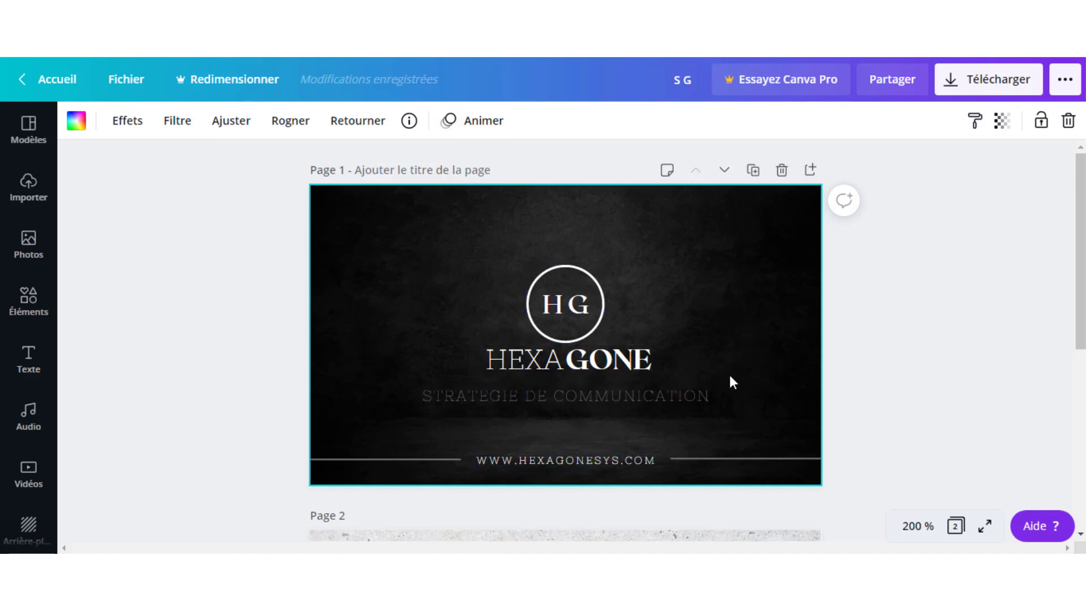
scroll(773, 320, "down", 2)
scroll(772, 320, "up", 2)
Scroll down to the blank Page 2 and select its background.
scroll(774, 328, "down", 6)
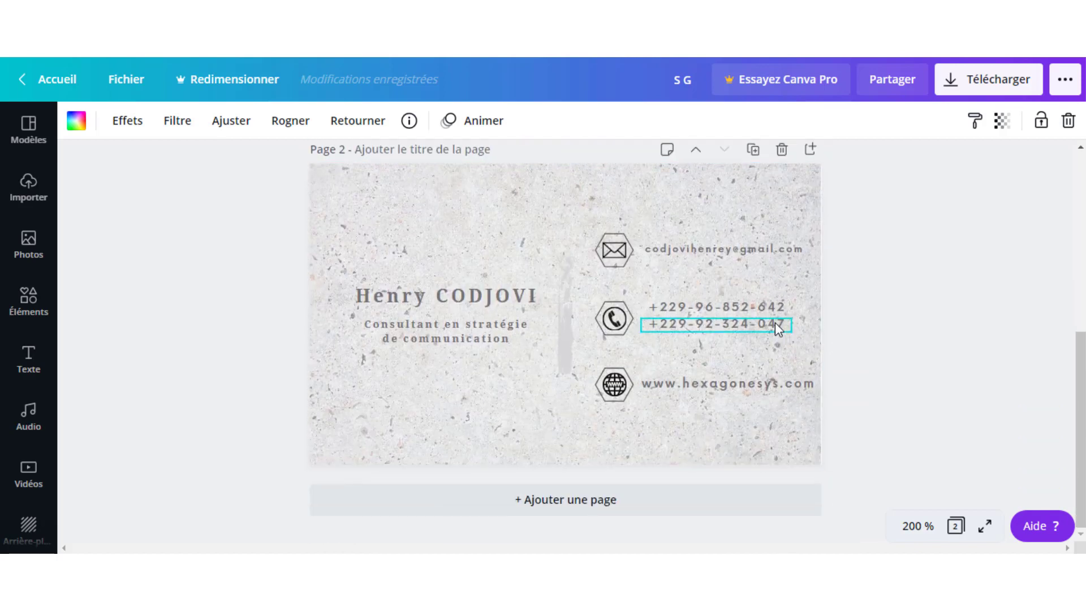
left_click(625, 213)
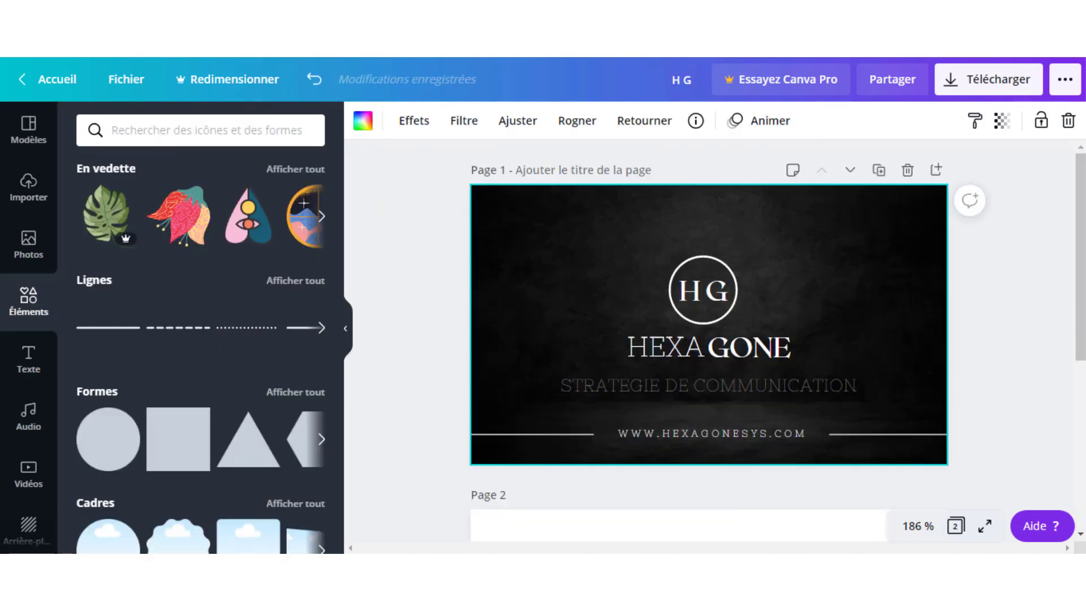
scroll(774, 349, "down", 4)
scroll(774, 349, "down", 2)
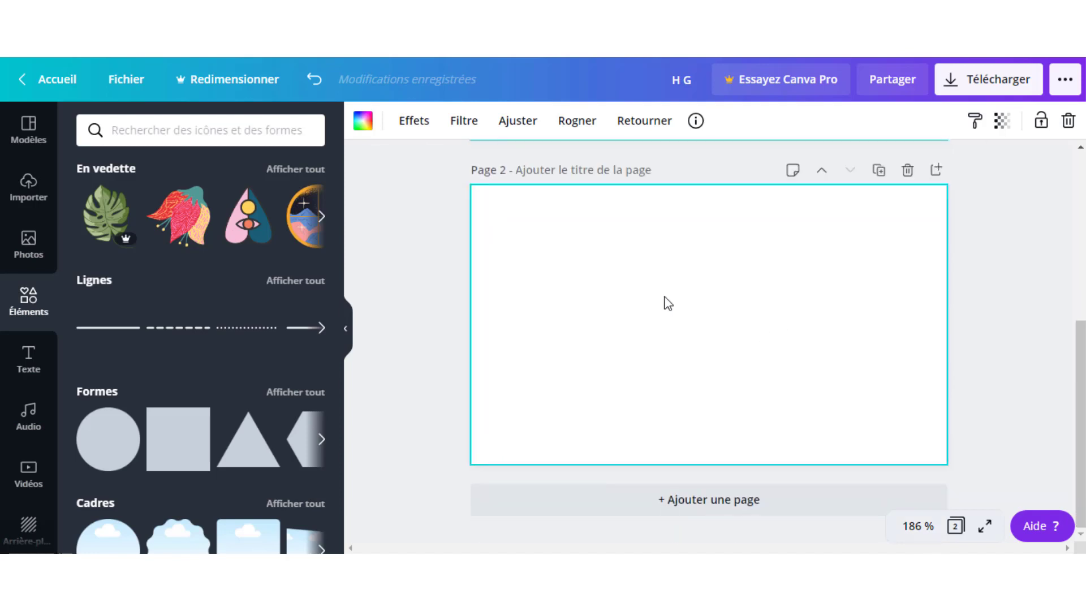
scroll(636, 349, "up", 2)
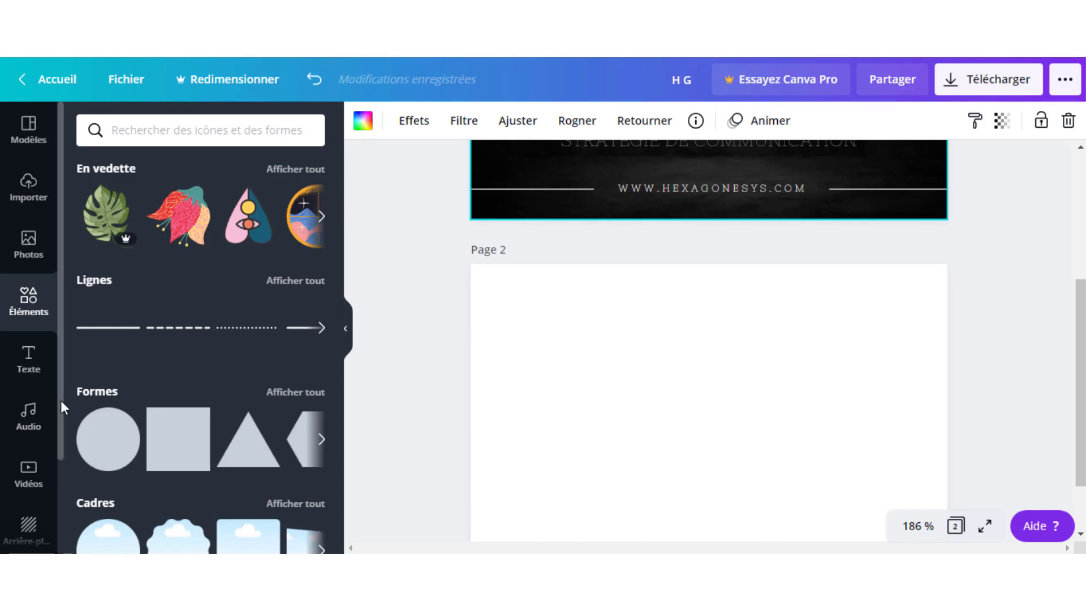
Open the backgrounds collection and make the blank back page the target.
scroll(60, 399, "down", 2)
left_click(31, 459)
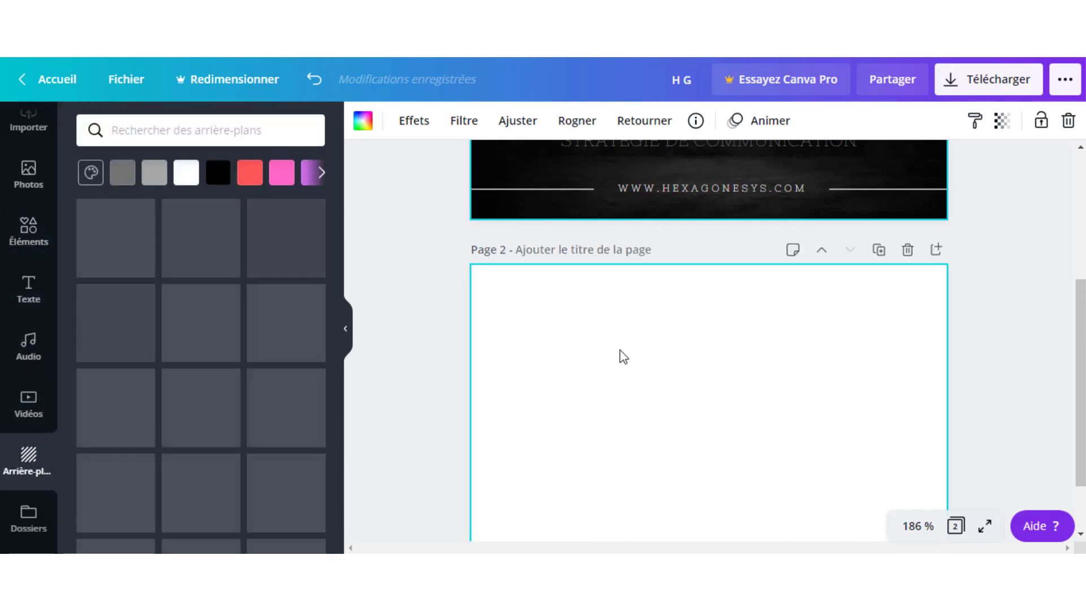
scroll(738, 396, "up", 1)
scroll(746, 339, "up", 3)
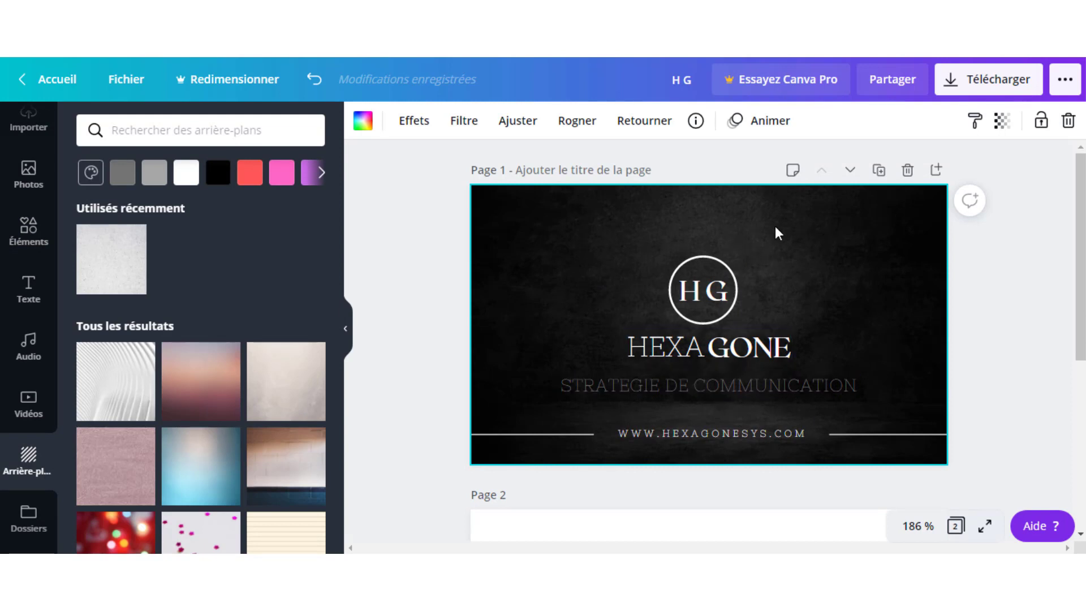
scroll(877, 339, "down", 5)
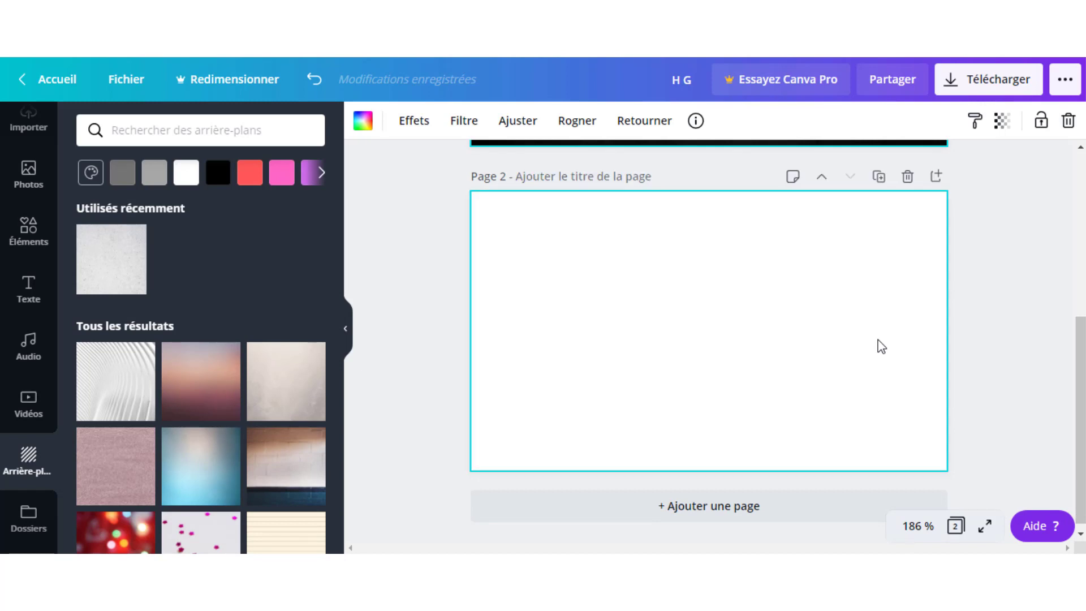
left_click(653, 293)
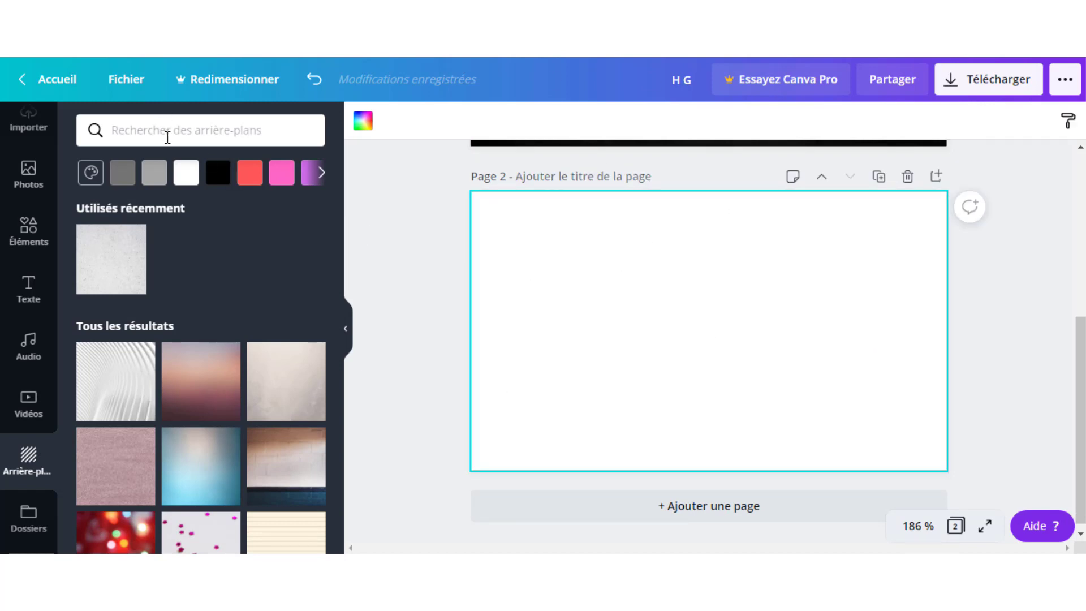
Rerun the 'BLANC GRIS' background search and apply the light grey concrete texture.
left_click(167, 138)
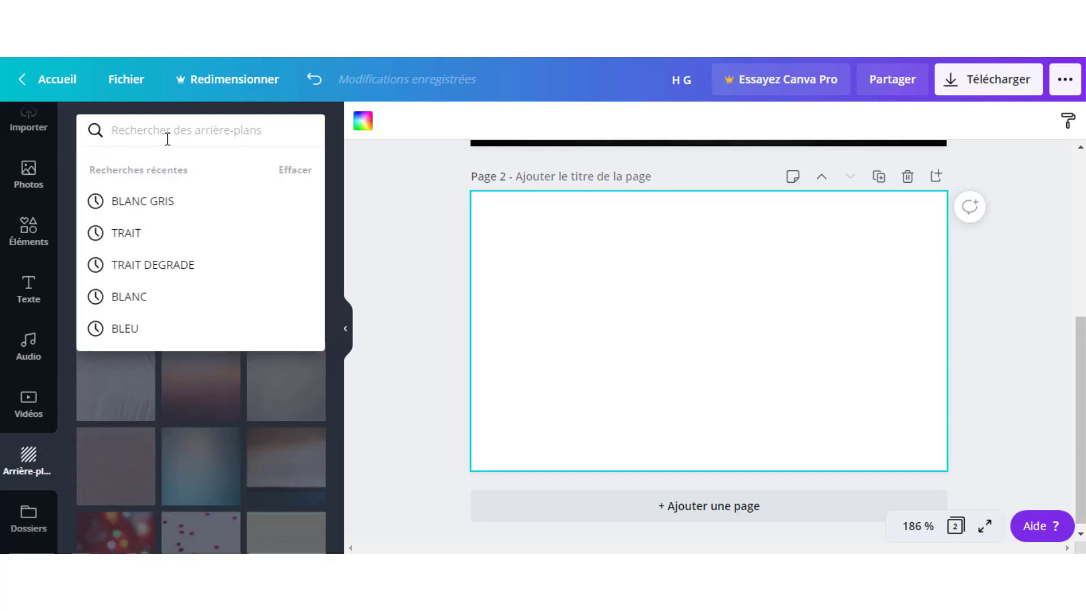
left_click(139, 202)
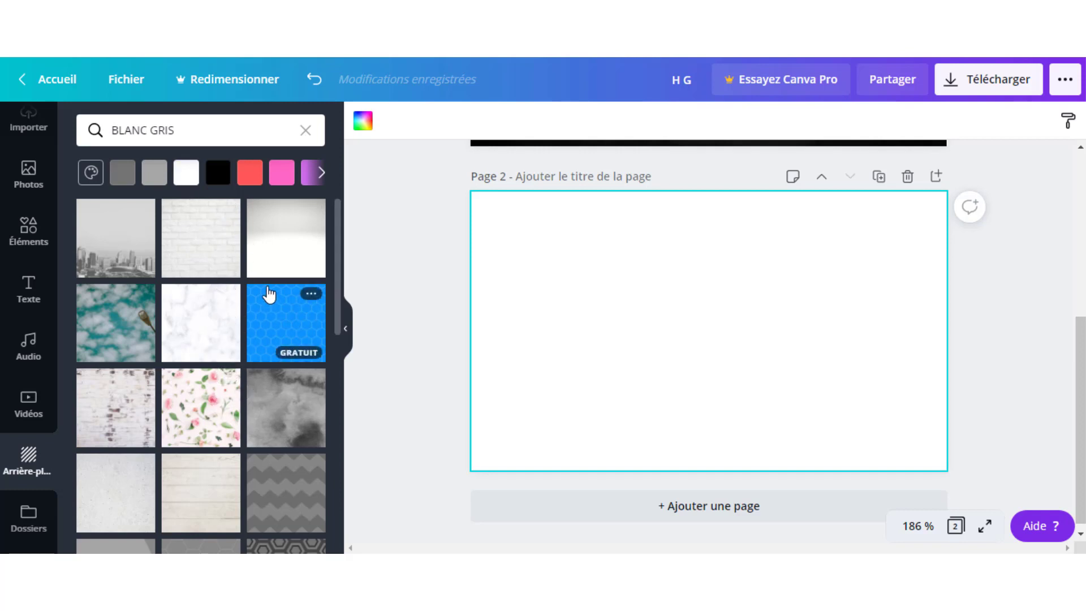
scroll(267, 291, "down", 4)
scroll(267, 291, "down", 2)
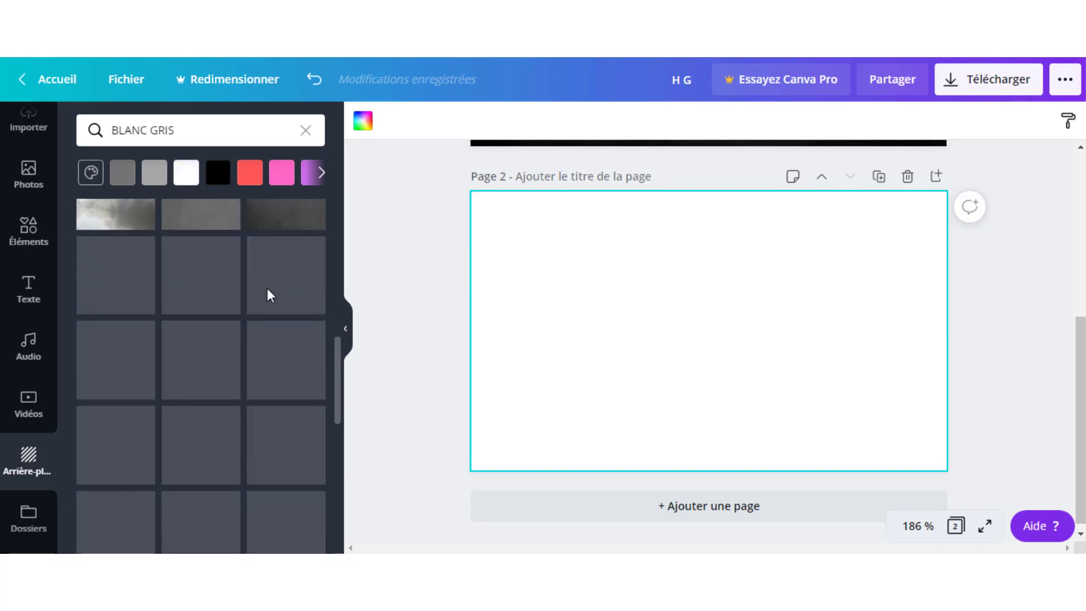
scroll(267, 291, "up", 2)
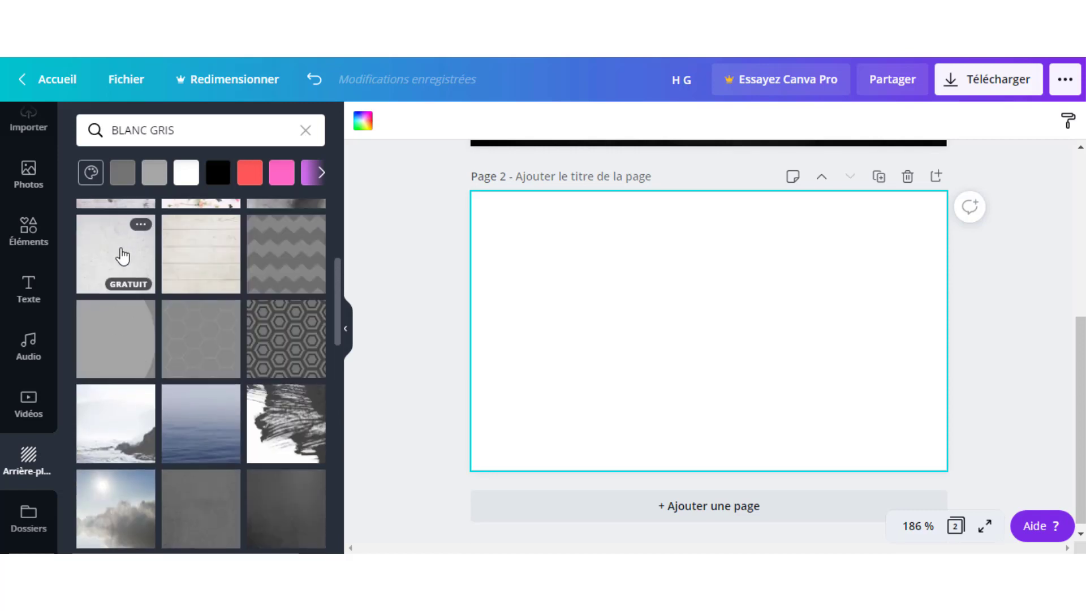
left_click(125, 256)
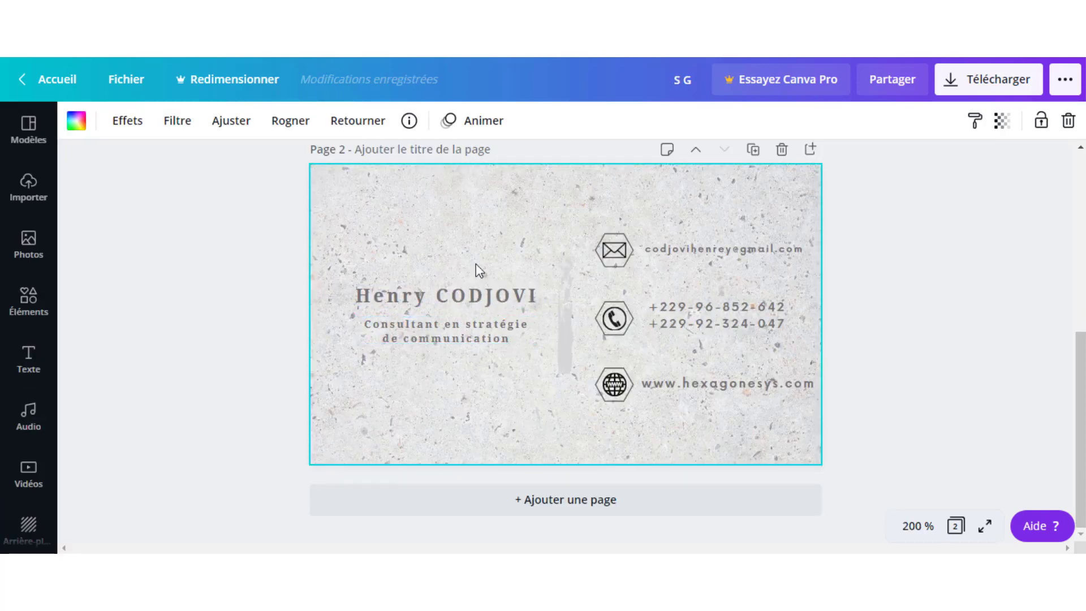
left_click(565, 311)
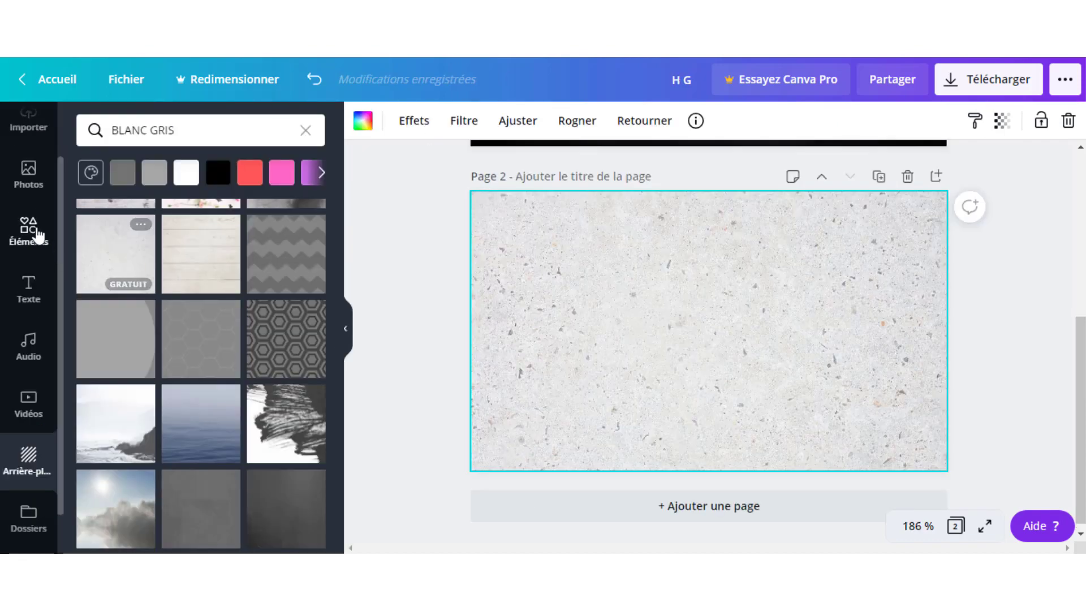
left_click(28, 233)
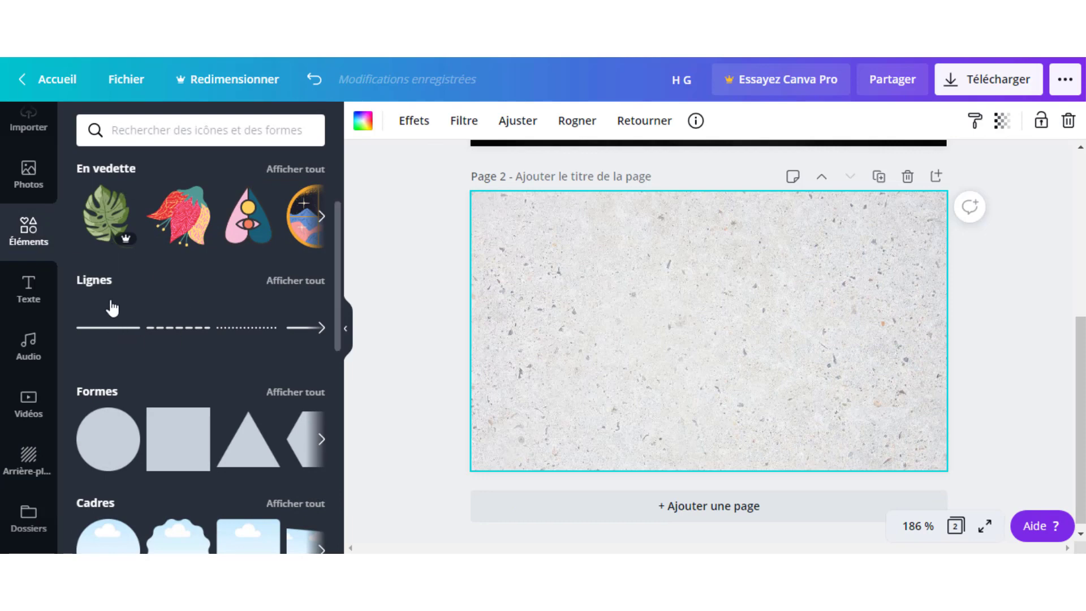
scroll(206, 322, "down", 5)
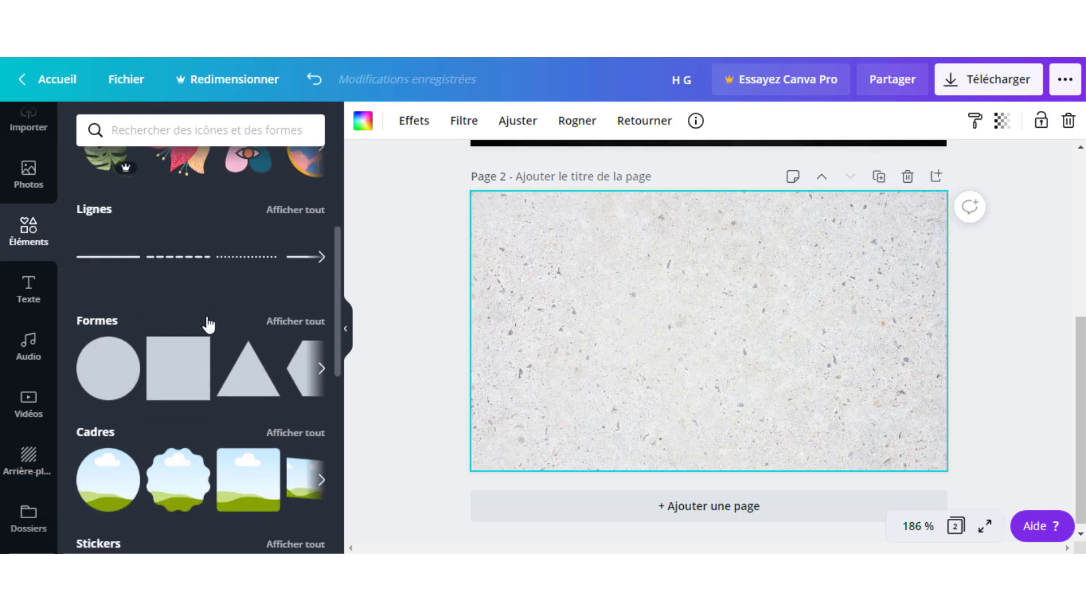
scroll(208, 326, "down", 5)
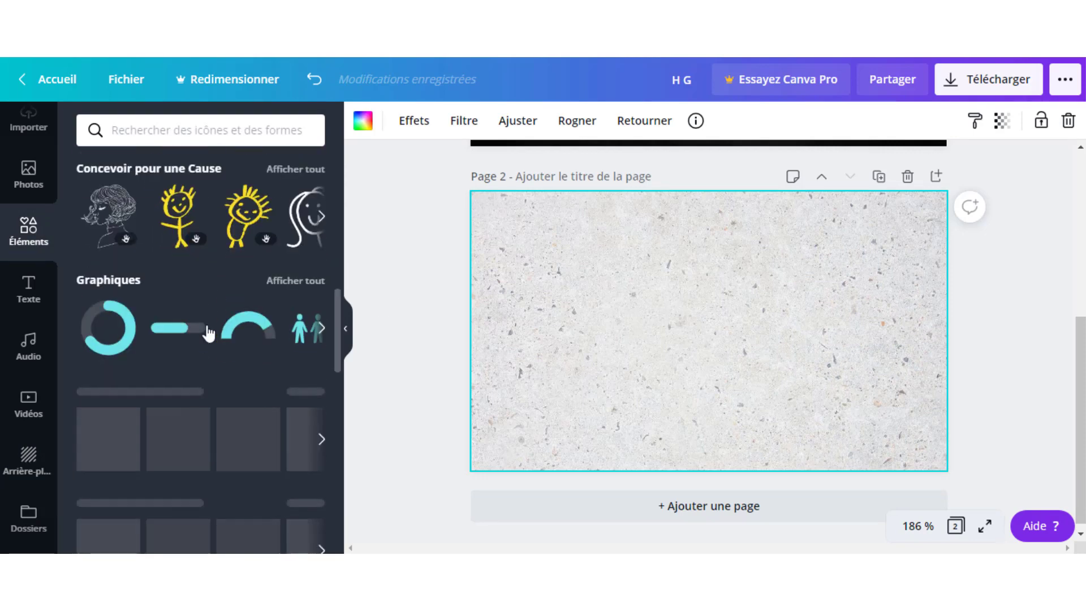
scroll(240, 365, "down", 1)
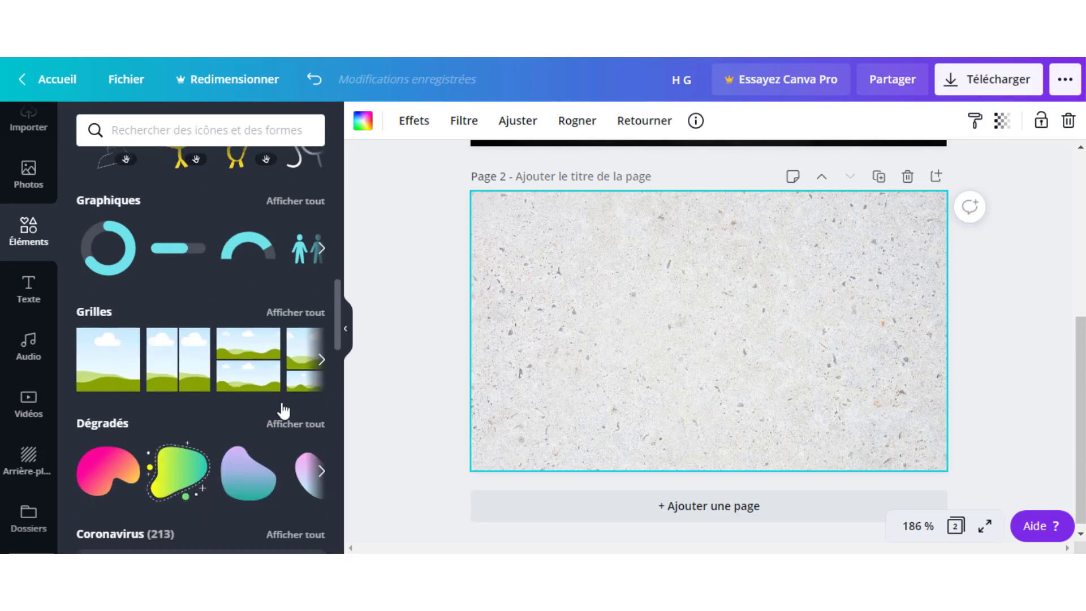
left_click(297, 425)
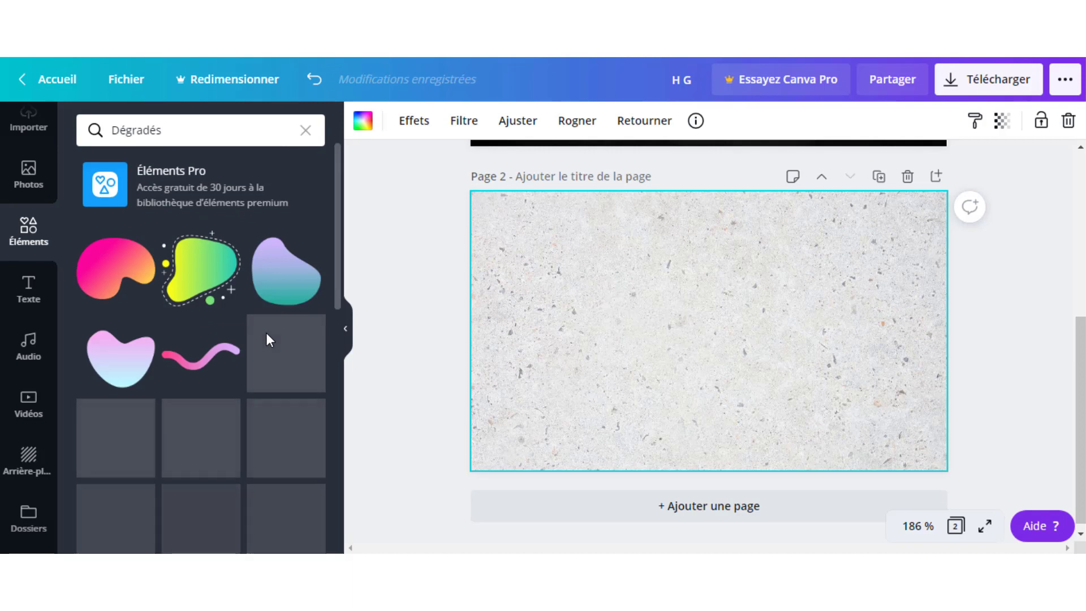
scroll(215, 328, "down", 2)
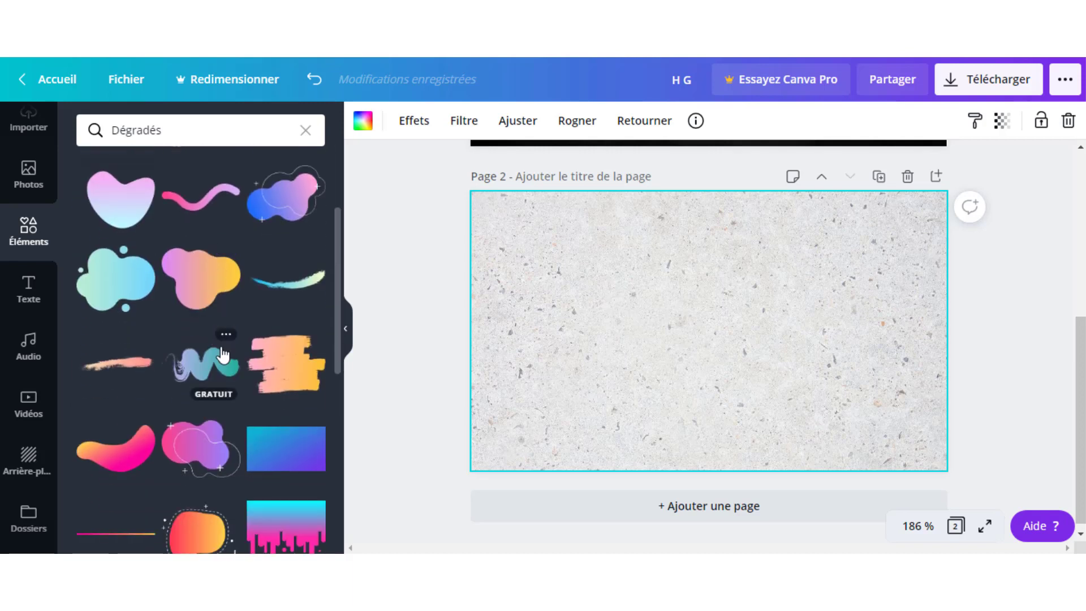
scroll(224, 355, "down", 1)
scroll(223, 355, "down", 2)
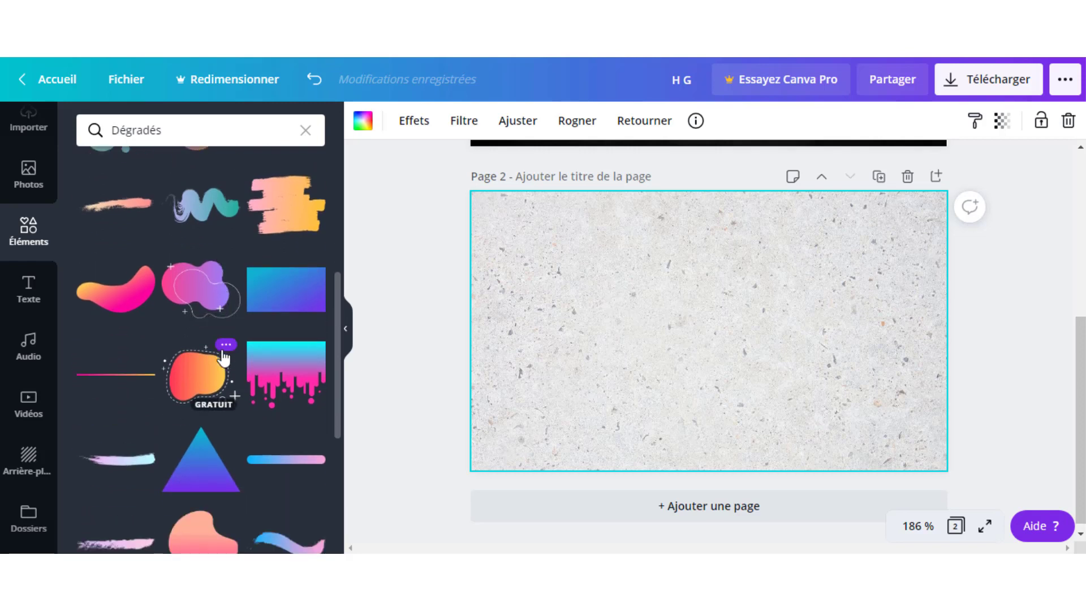
scroll(241, 351, "down", 2)
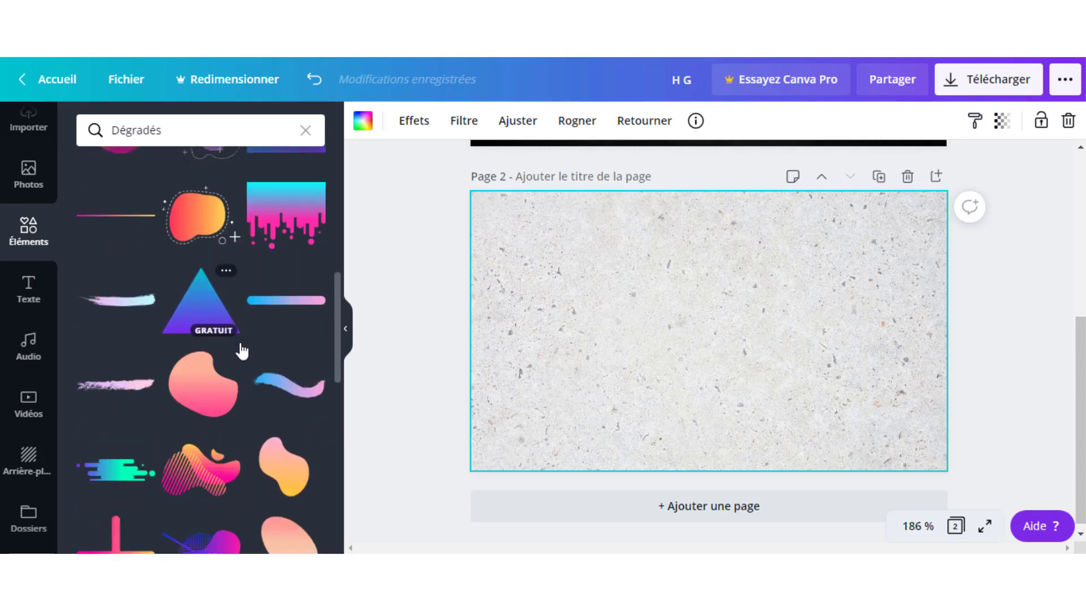
scroll(257, 447, "down", 1)
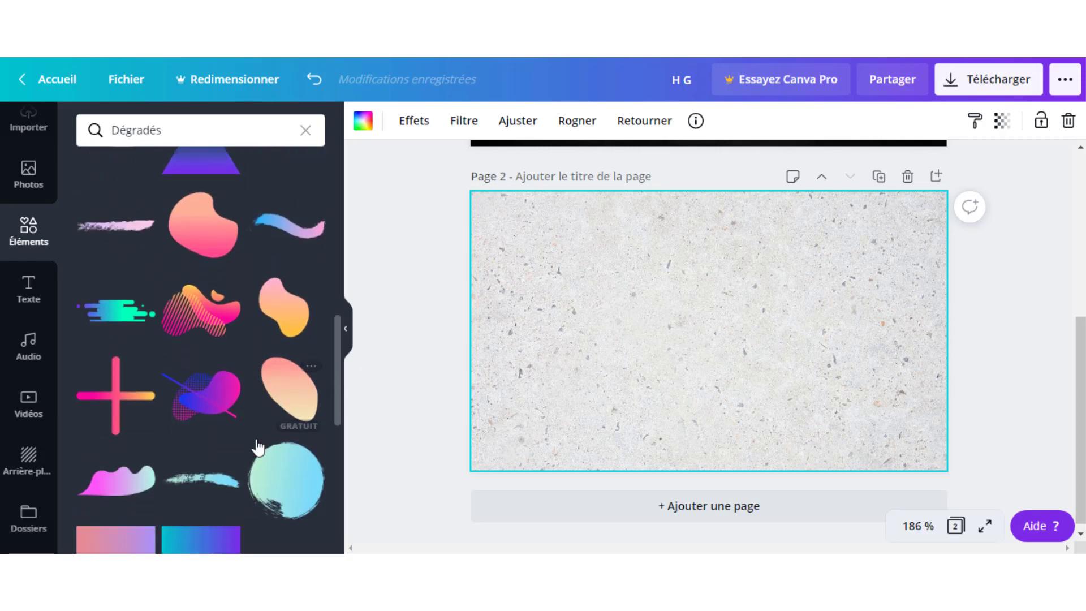
left_click(130, 229)
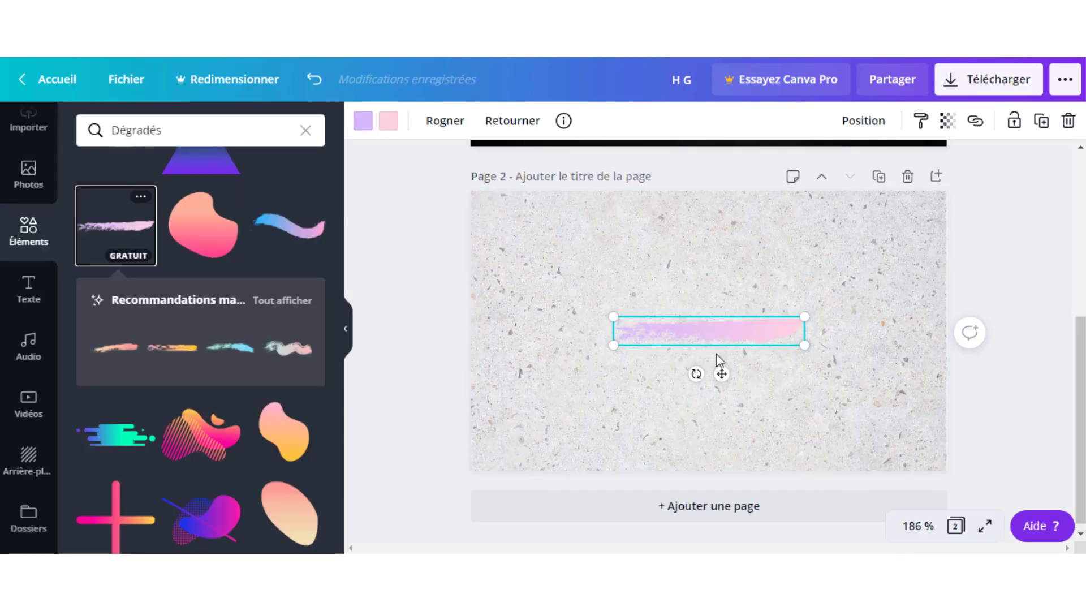
scroll(242, 396, "down", 1)
scroll(242, 395, "down", 4)
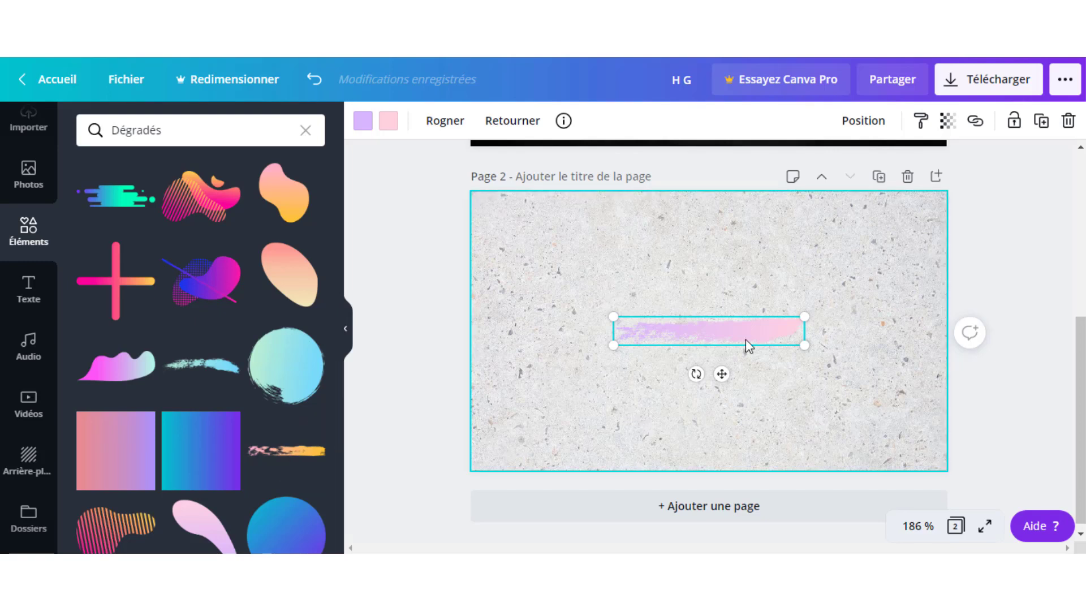
key("Delete")
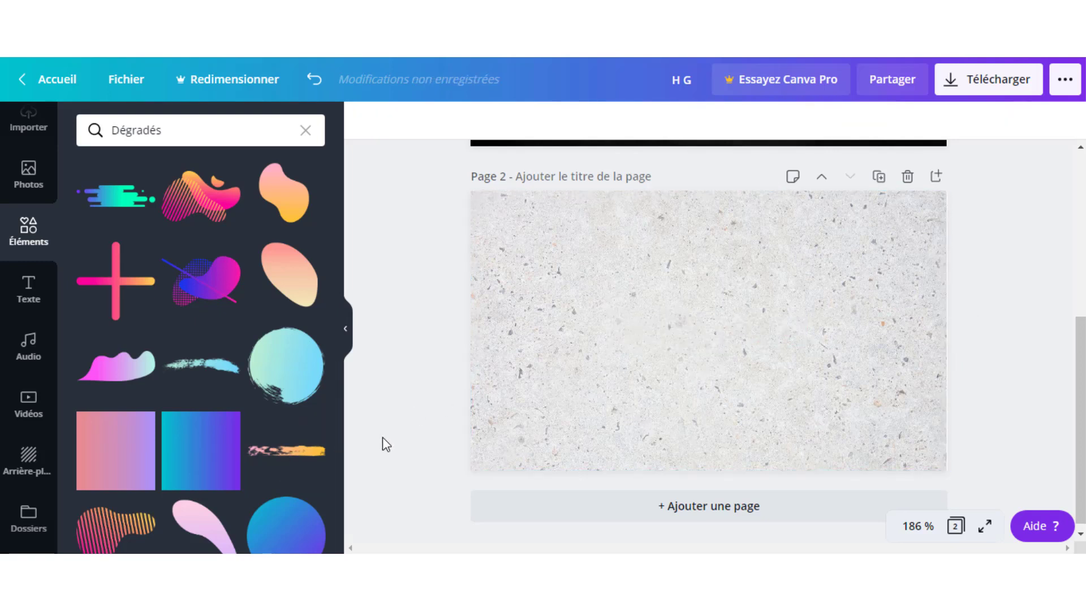
Add the pink-to-orange brush stroke and rotate it to vertical at 90°.
left_click(287, 460)
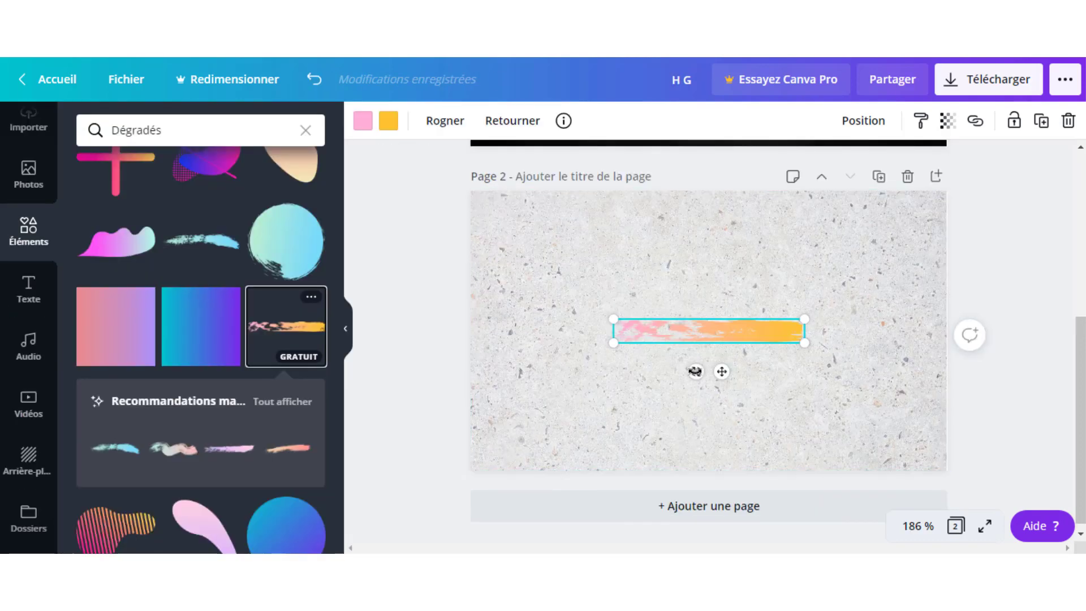
mouse_move(681, 377)
left_mouse_down()
mouse_move(657, 368)
mouse_move(652, 339)
mouse_move(662, 311)
mouse_move(681, 313)
mouse_move(690, 331)
left_mouse_up()
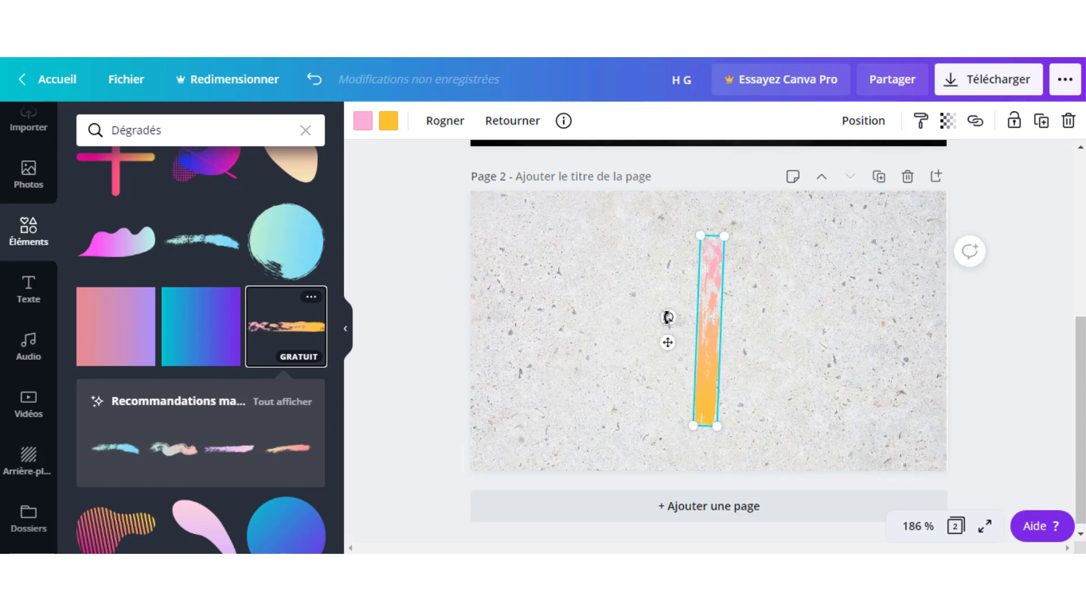
left_click_drag(668, 318, 667, 318)
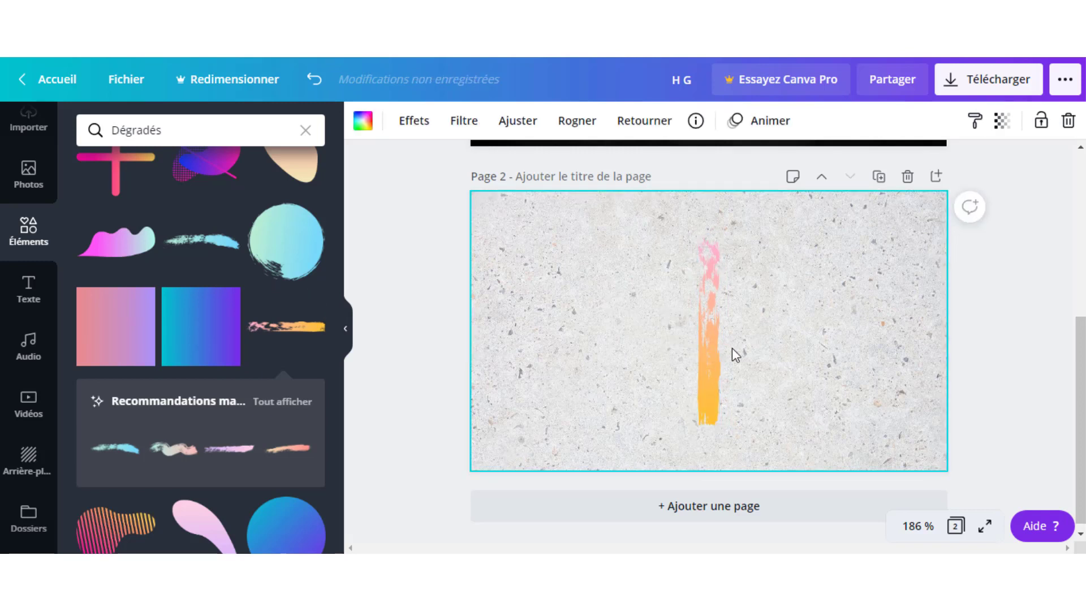
mouse_move(714, 341)
left_mouse_down()
mouse_move(686, 337)
mouse_move(710, 337)
left_mouse_up()
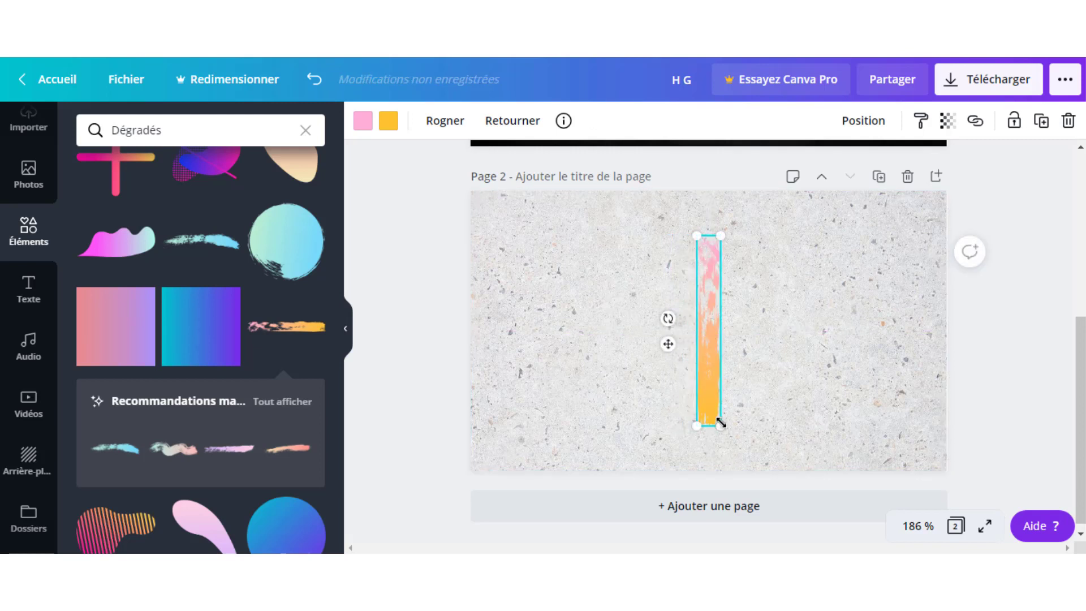
Shrink the vertical stroke and move it onto the page's centre.
left_click_drag(720, 422, 700, 364)
left_click(746, 337)
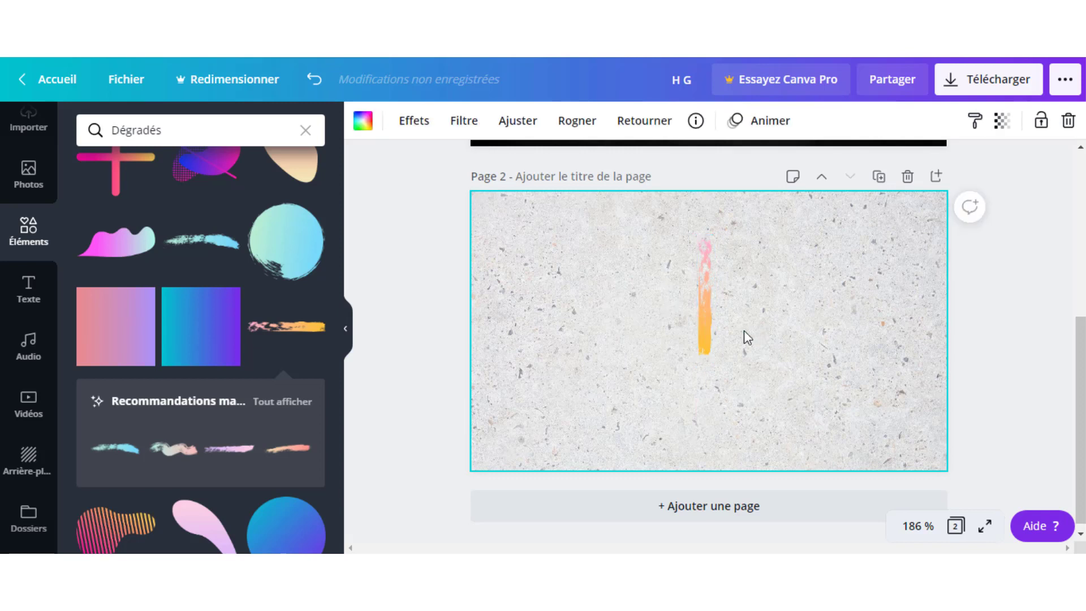
left_click(700, 322)
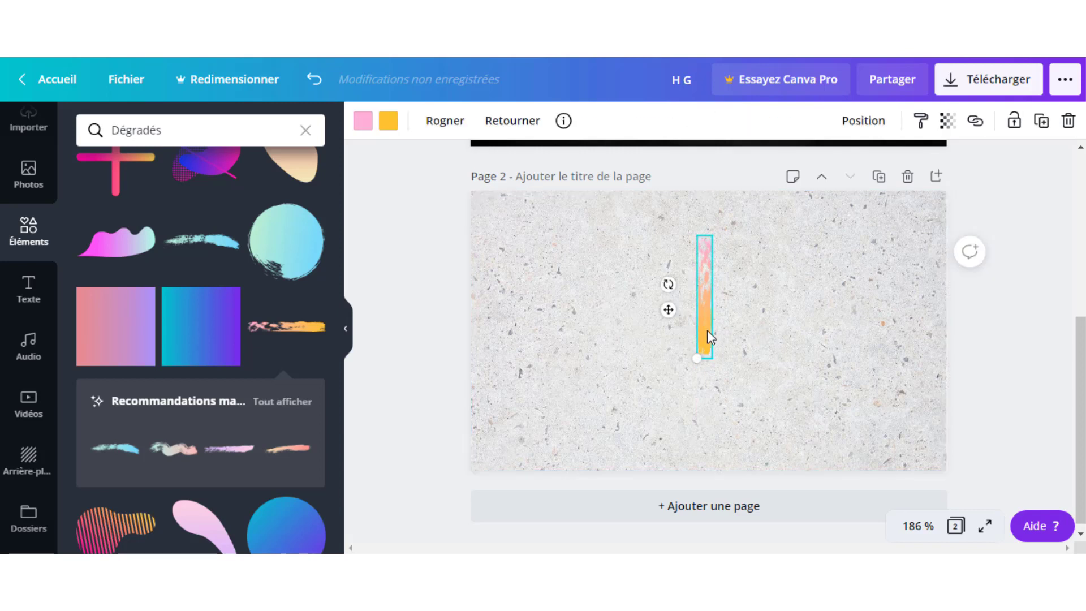
left_click_drag(706, 313, 712, 343)
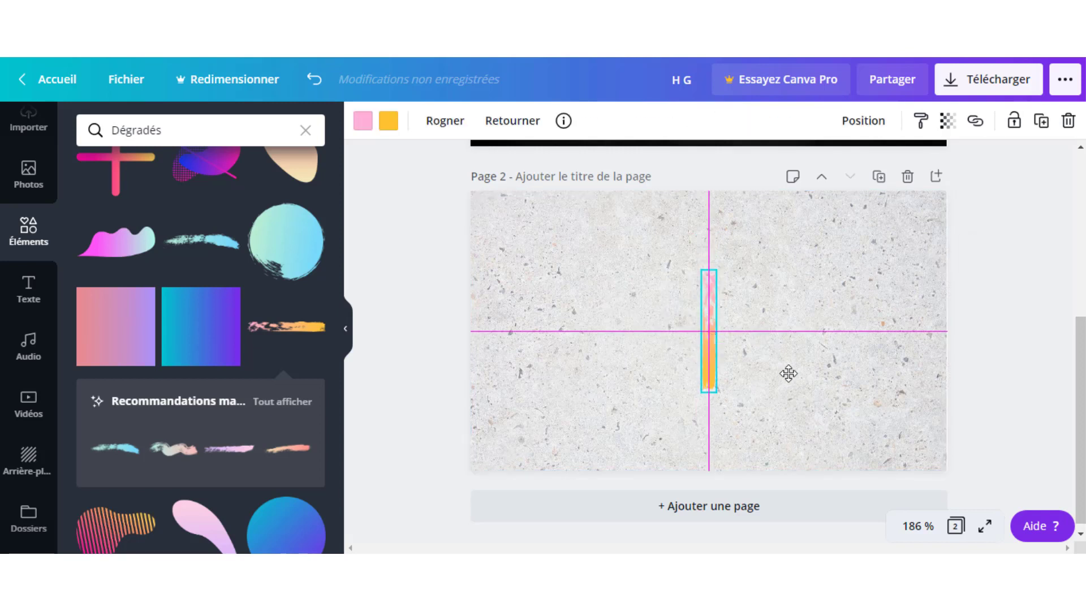
left_click(794, 373)
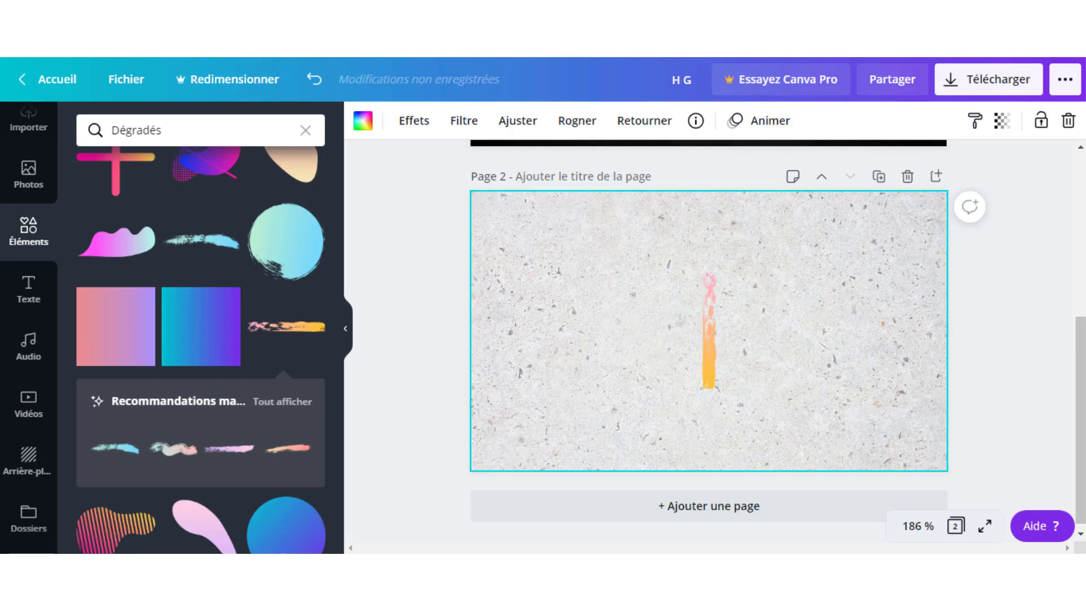
Replace the stroke's pink and yellow tones with light and darker greys from the photo colours.
left_click(377, 128)
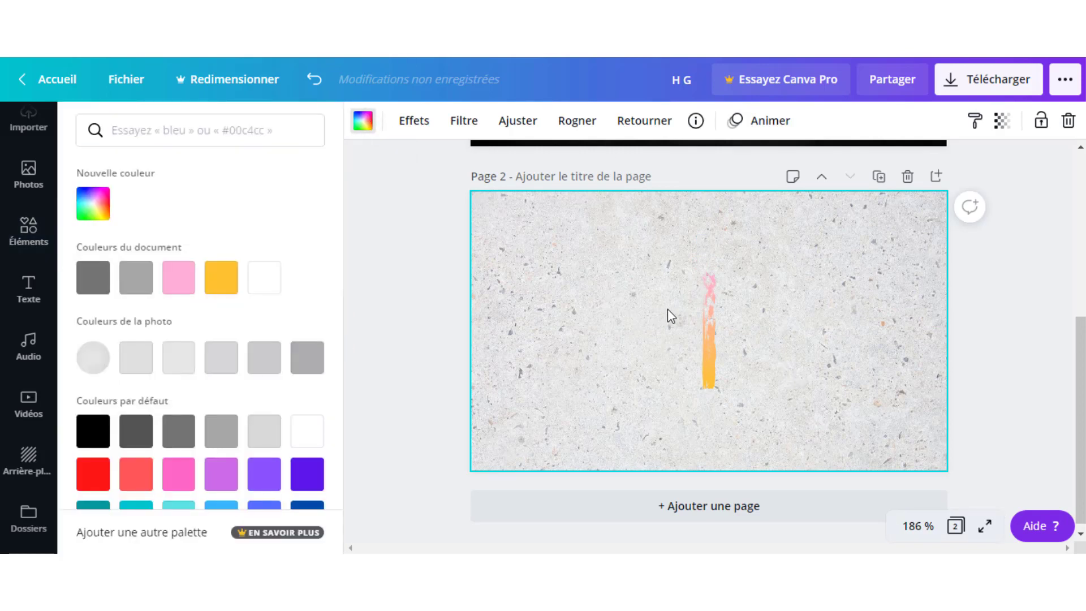
left_click(708, 318)
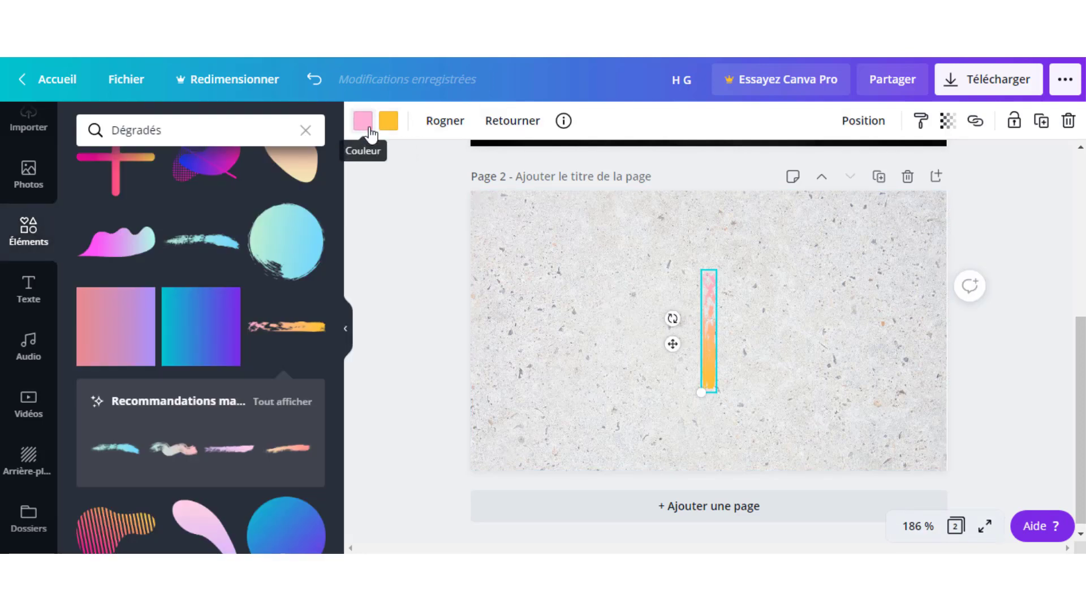
left_click(367, 128)
left_click(174, 366)
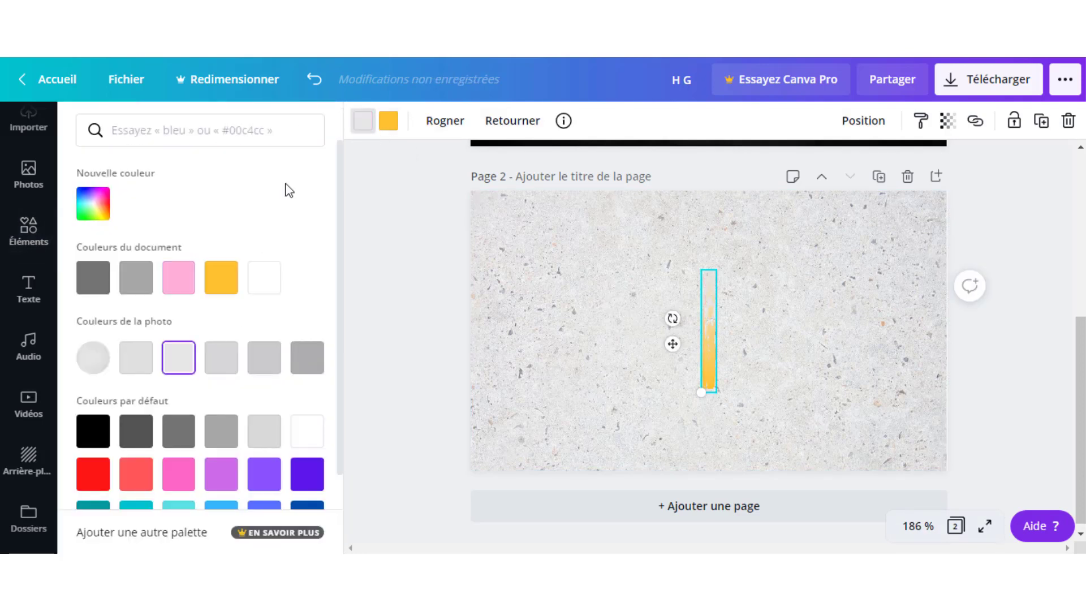
left_click(387, 128)
left_click(224, 362)
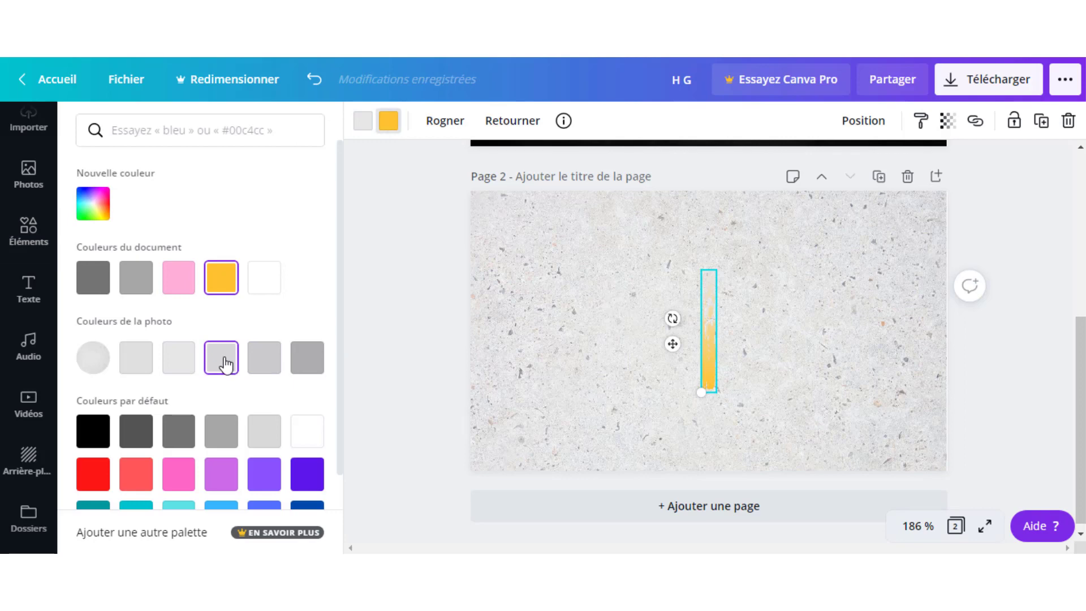
left_click(265, 356)
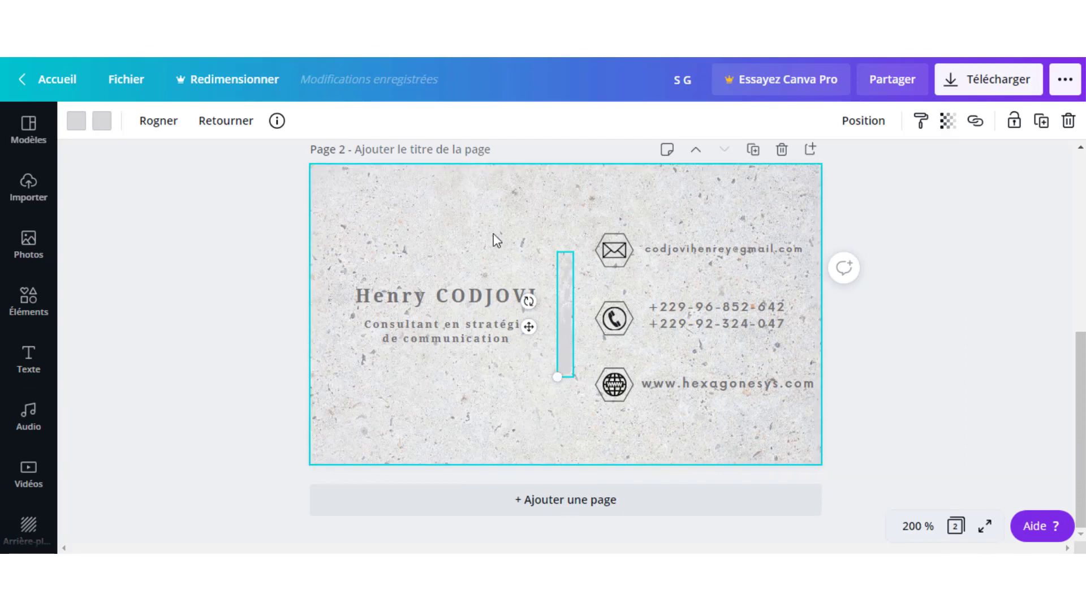
left_click(477, 222)
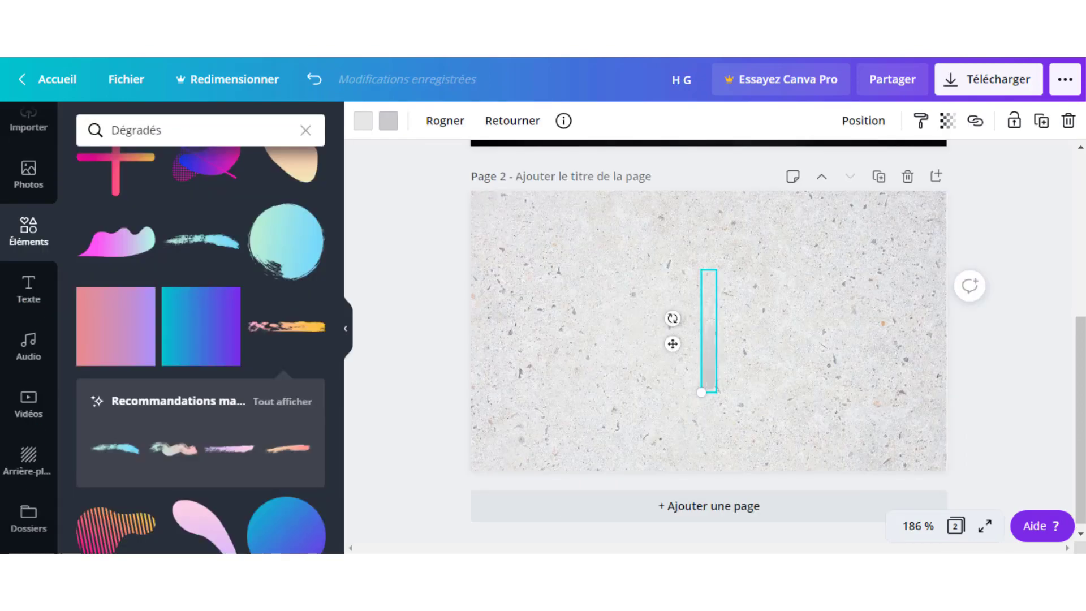
left_click(816, 382)
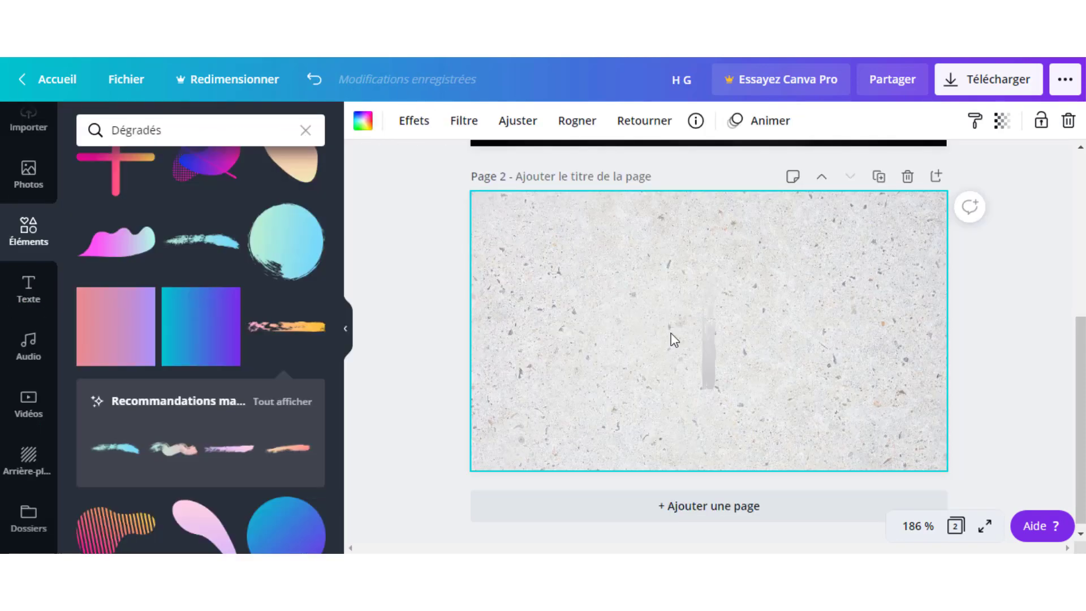
Lengthen the grey divider upward and snap it to the page centre.
left_click(707, 333)
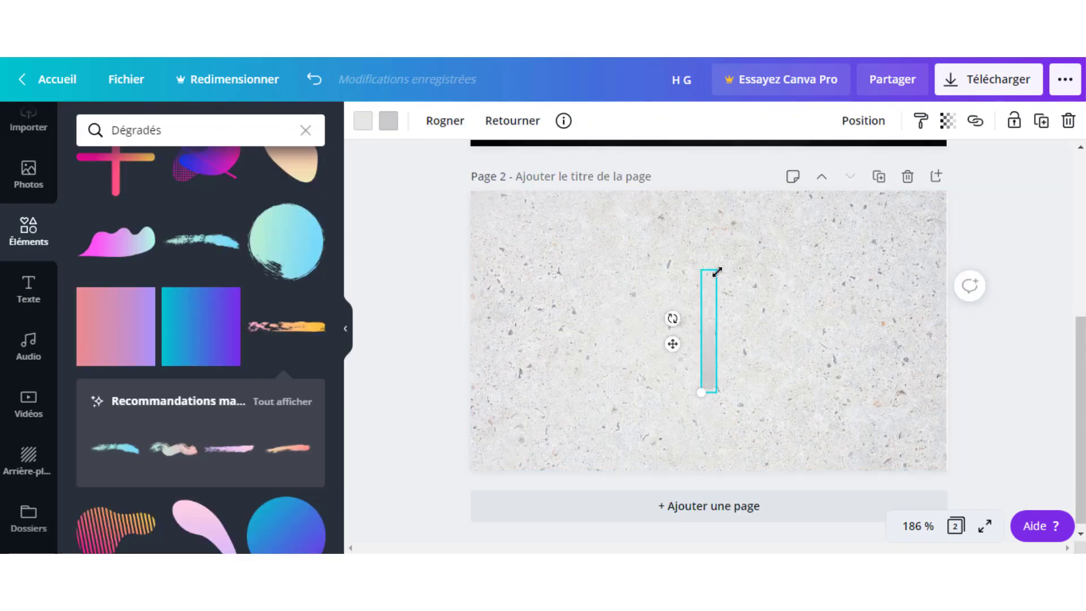
left_click_drag(718, 265, 737, 236)
left_click(776, 342)
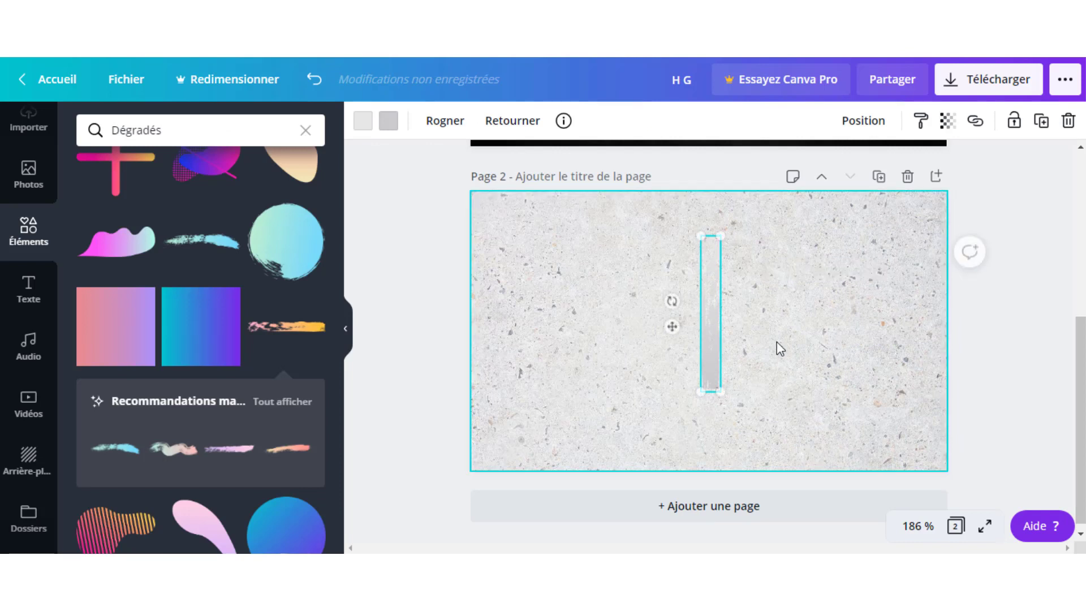
left_click(712, 322)
left_click_drag(710, 331, 709, 335)
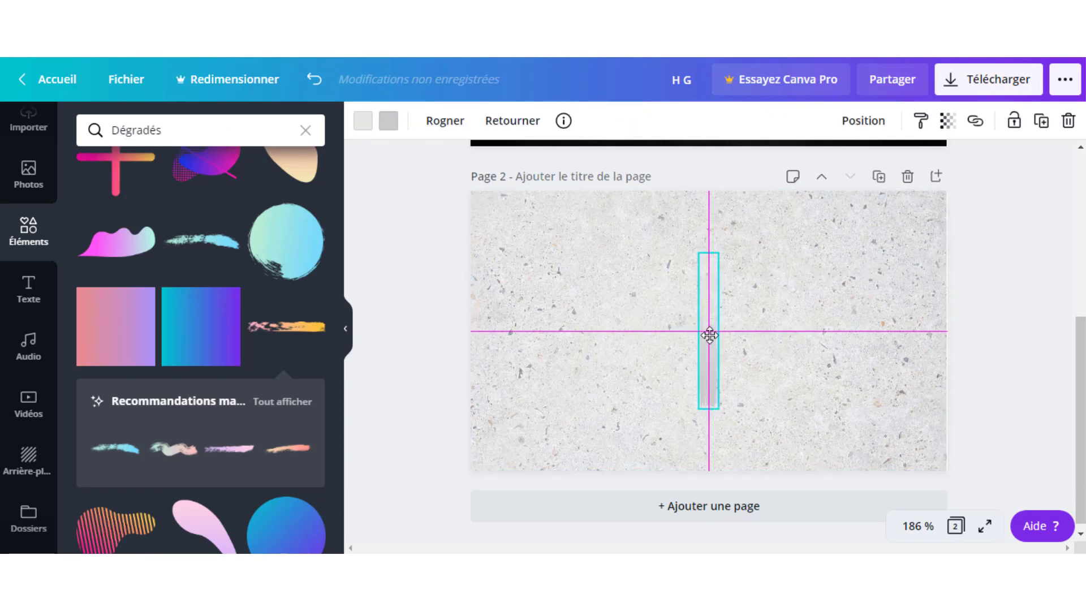
left_click(795, 277)
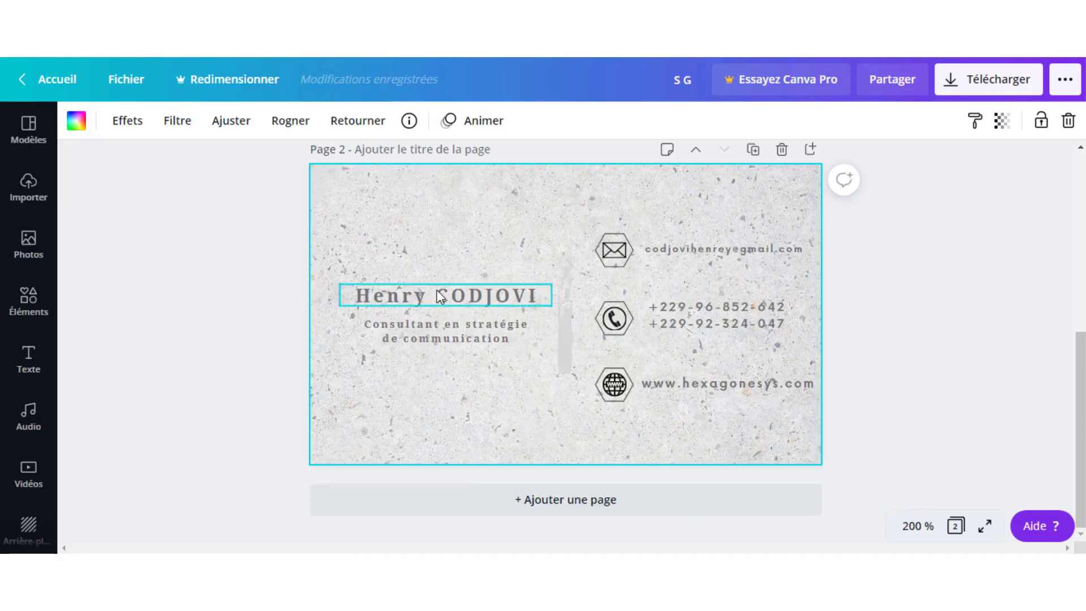
Check the example card's name style: bold Noto Serif, size 8,6.
left_click(436, 290)
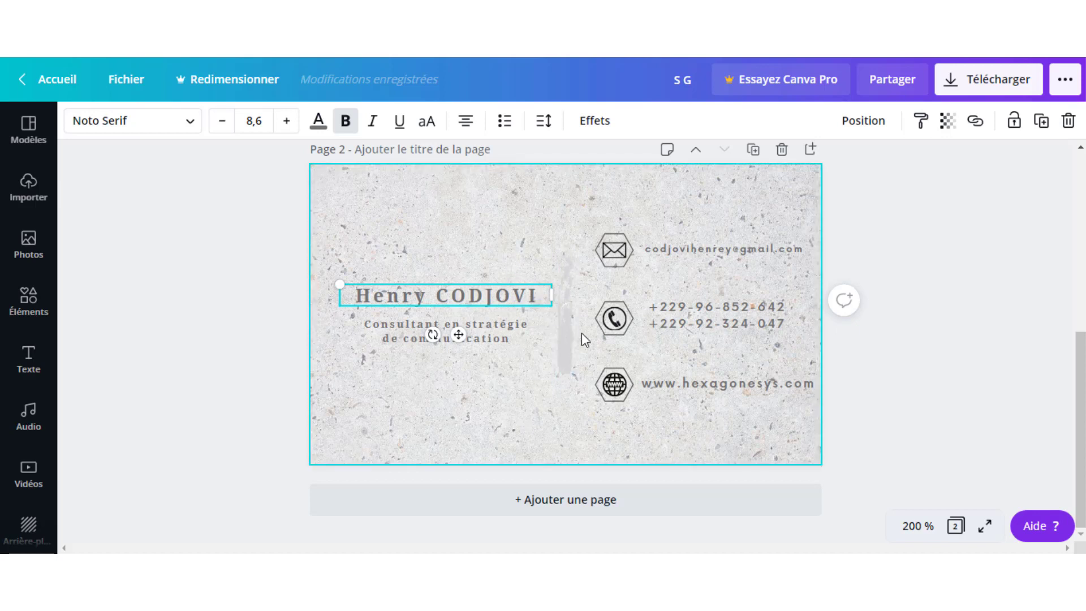
left_click(453, 218)
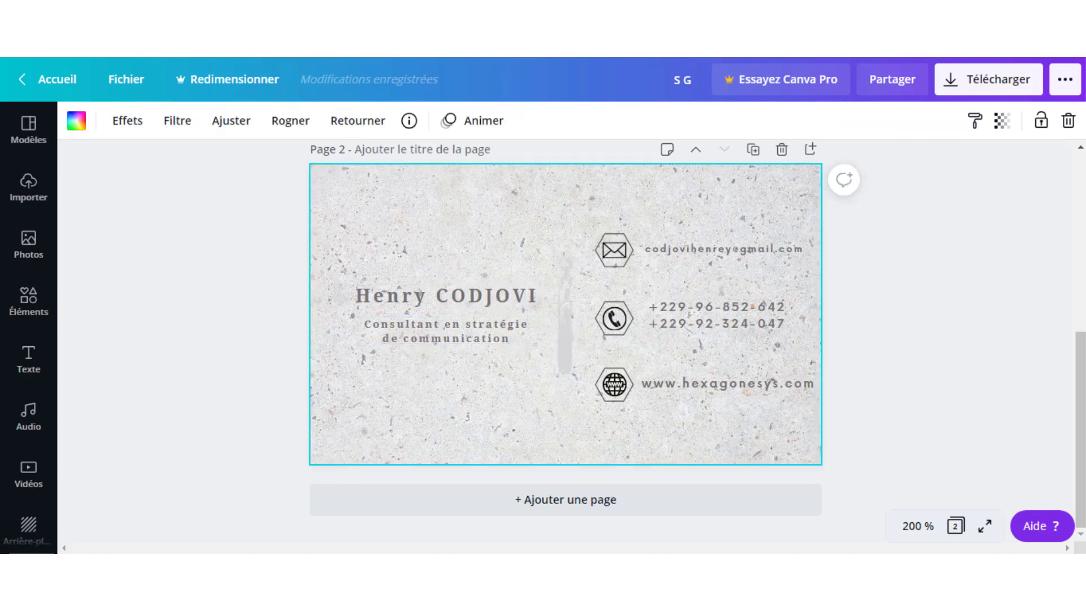
left_click(390, 299)
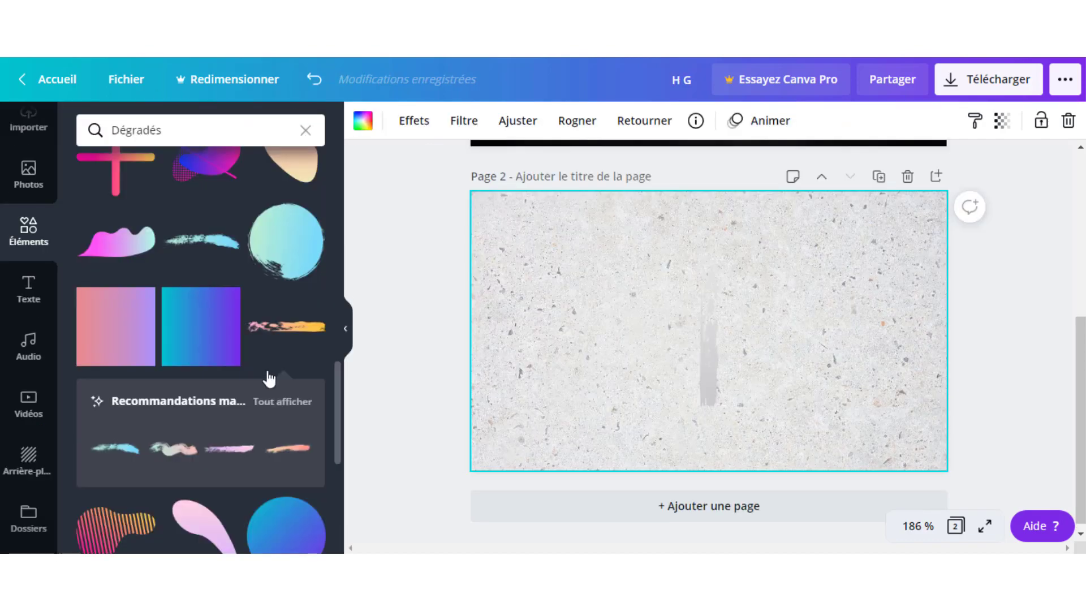
Add a subtitle text box on the back page containing the cardholder's full name.
left_click(31, 291)
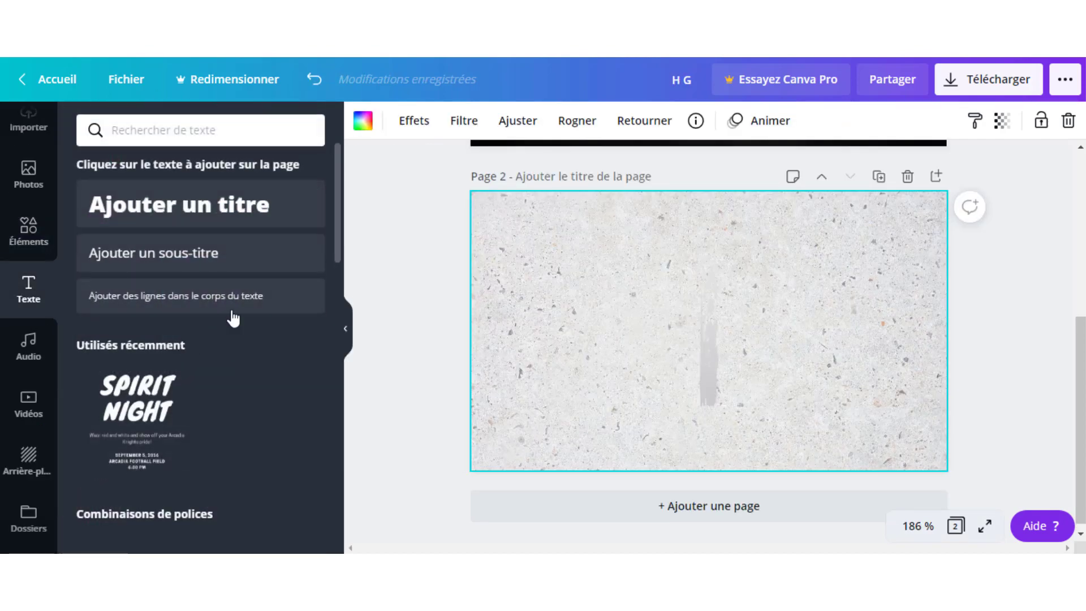
left_click(229, 259)
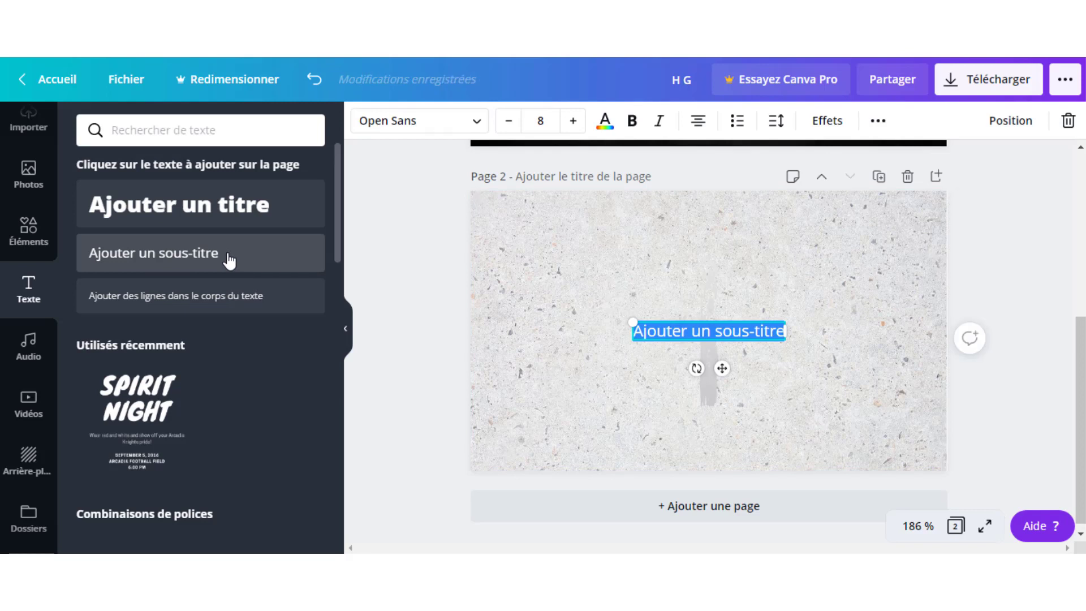
type("a")
key("BackSpace")
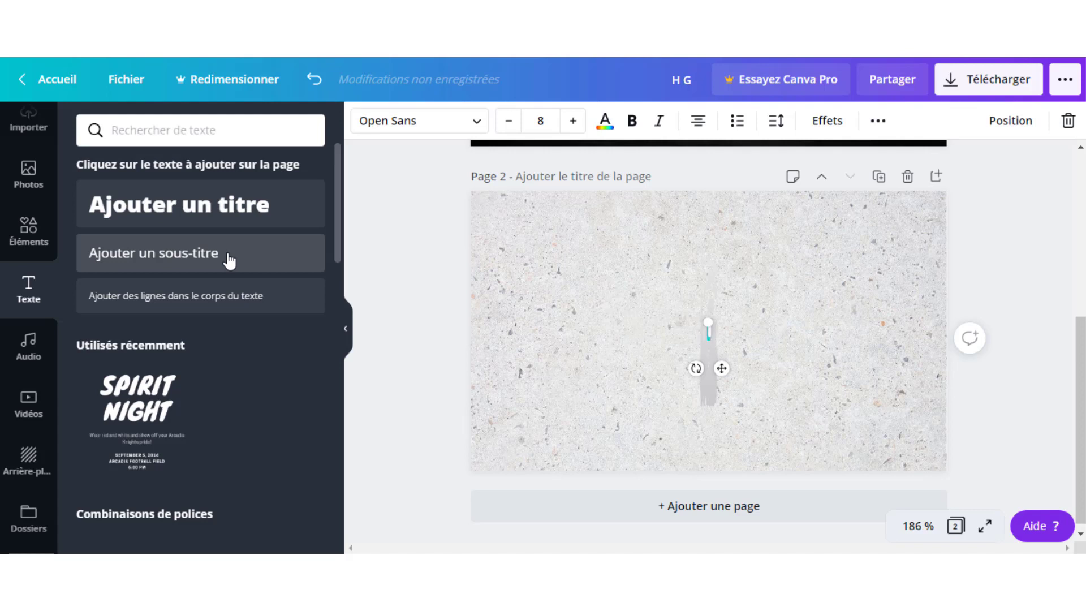
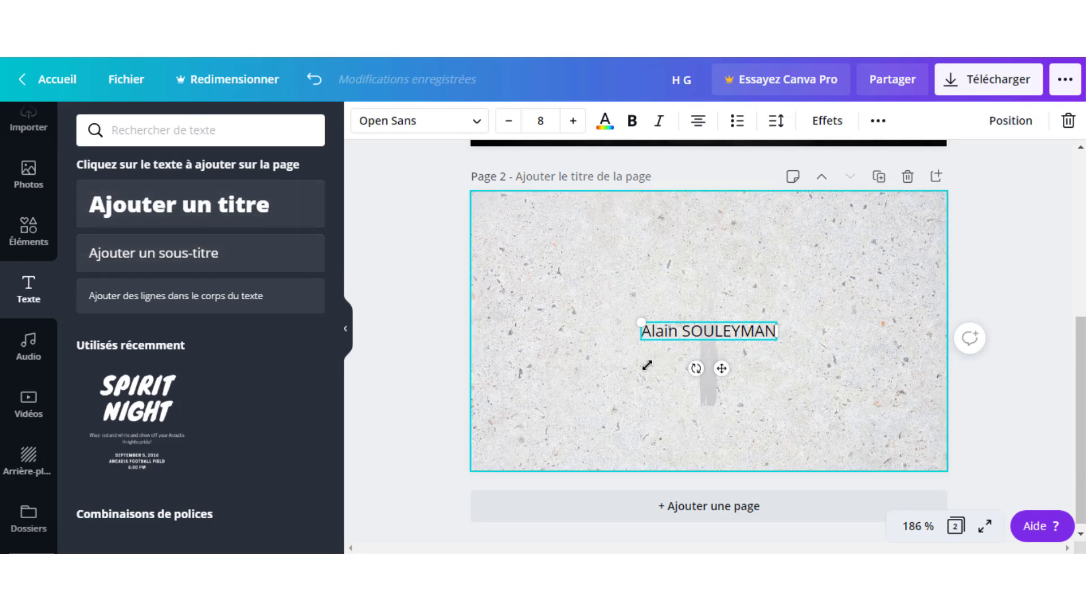
Move the name box to the left of the divider and widen it.
left_click(655, 343)
left_click_drag(660, 341, 514, 337)
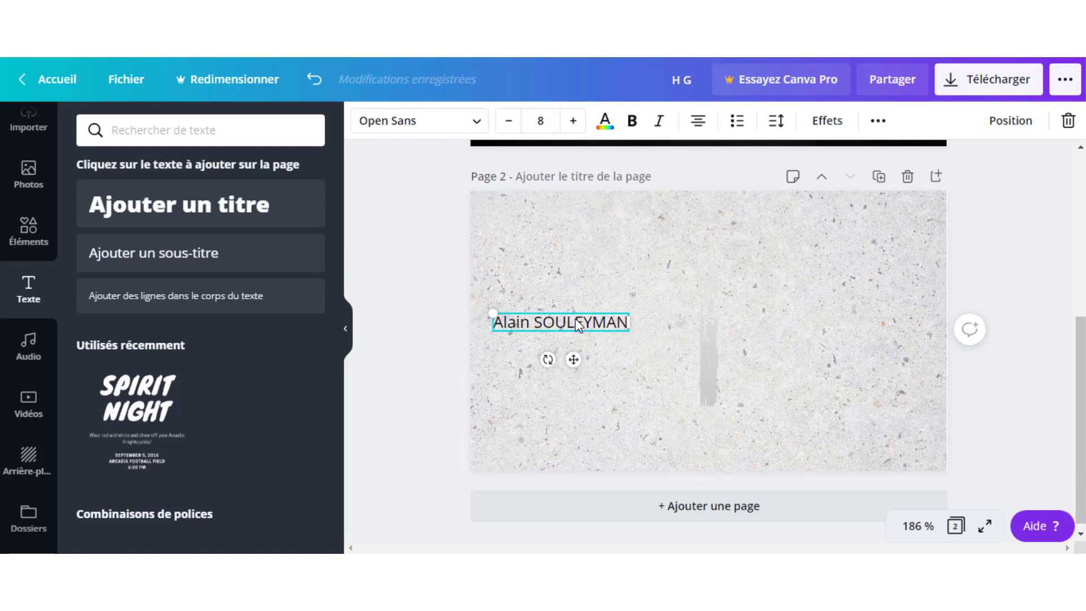
left_click_drag(661, 319, 680, 318)
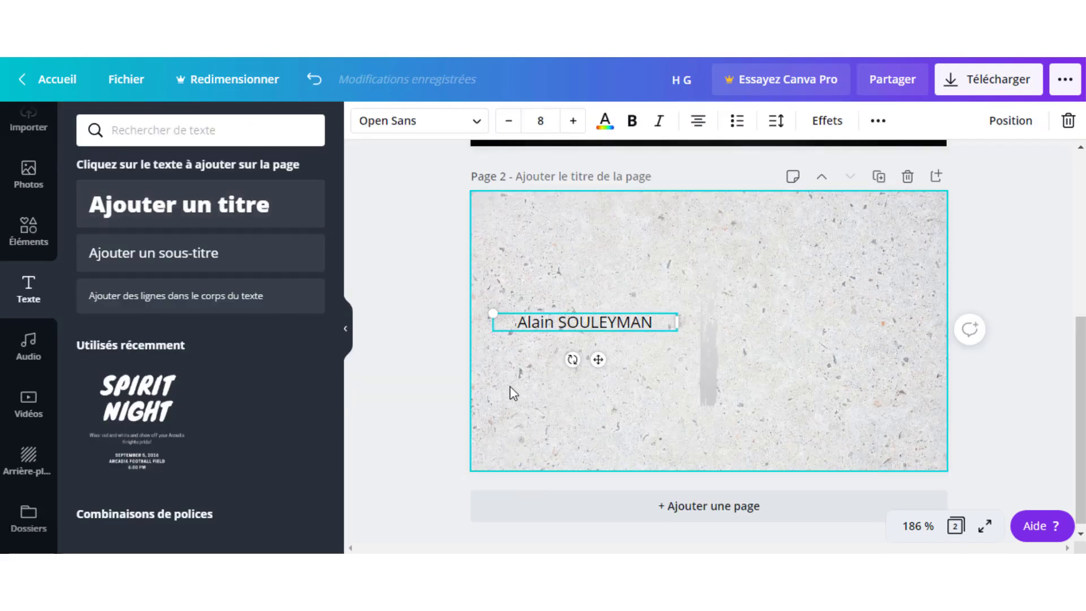
Set the name's font to Noto Serif and make it bold.
left_click(450, 129)
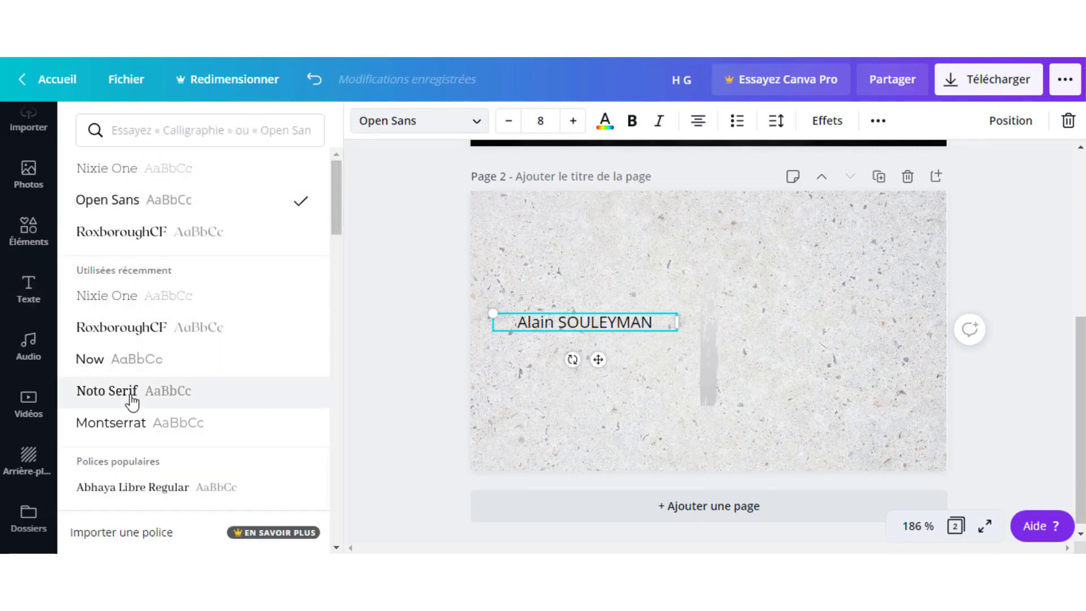
left_click(131, 401)
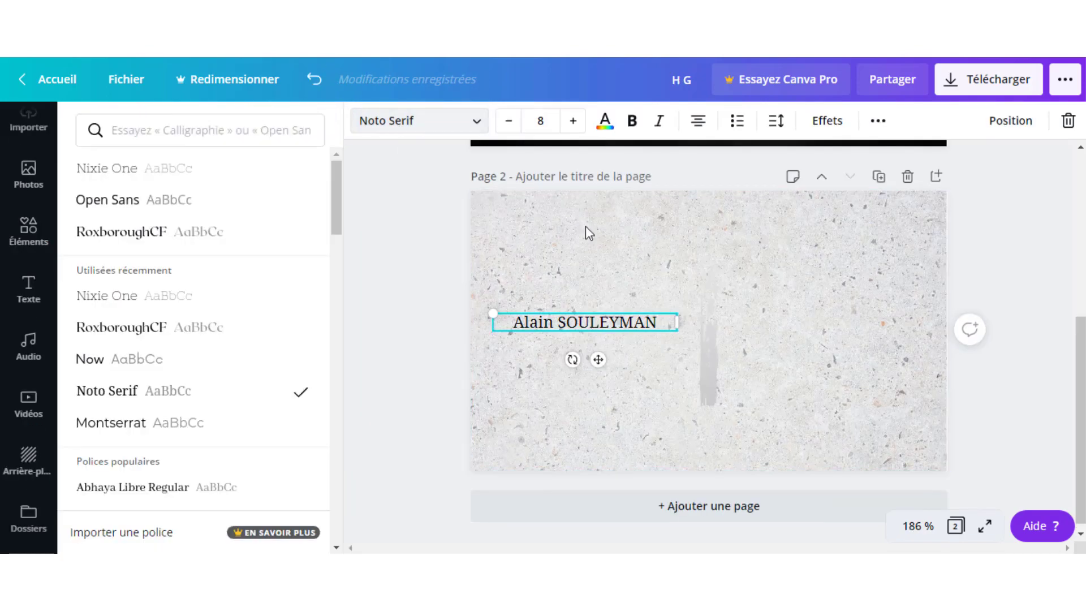
left_click(633, 125)
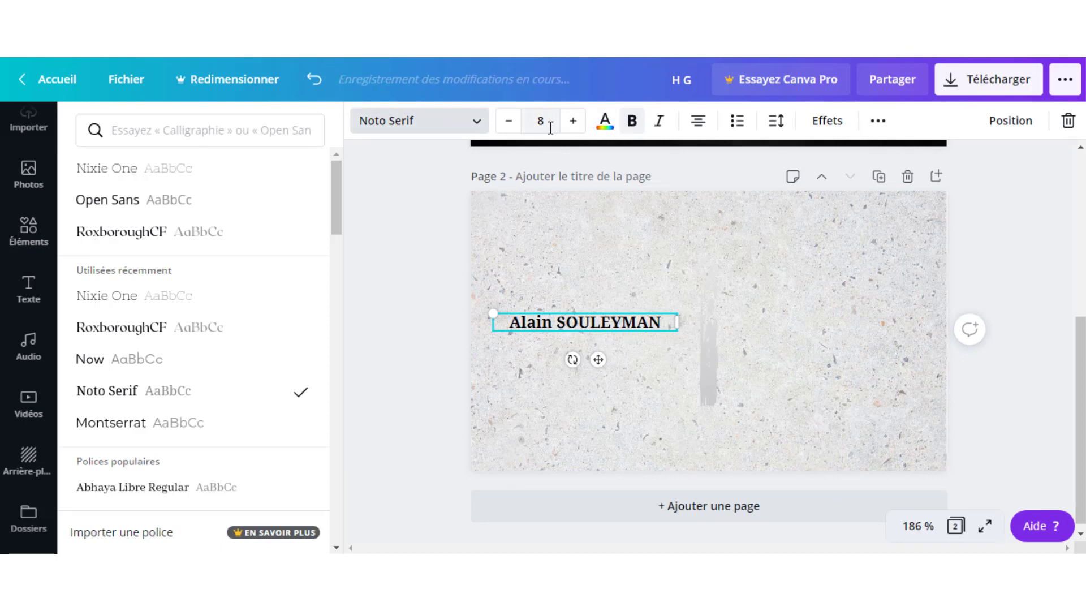
Colour the name a medium grey from the document swatches.
left_click(604, 120)
left_click(176, 282)
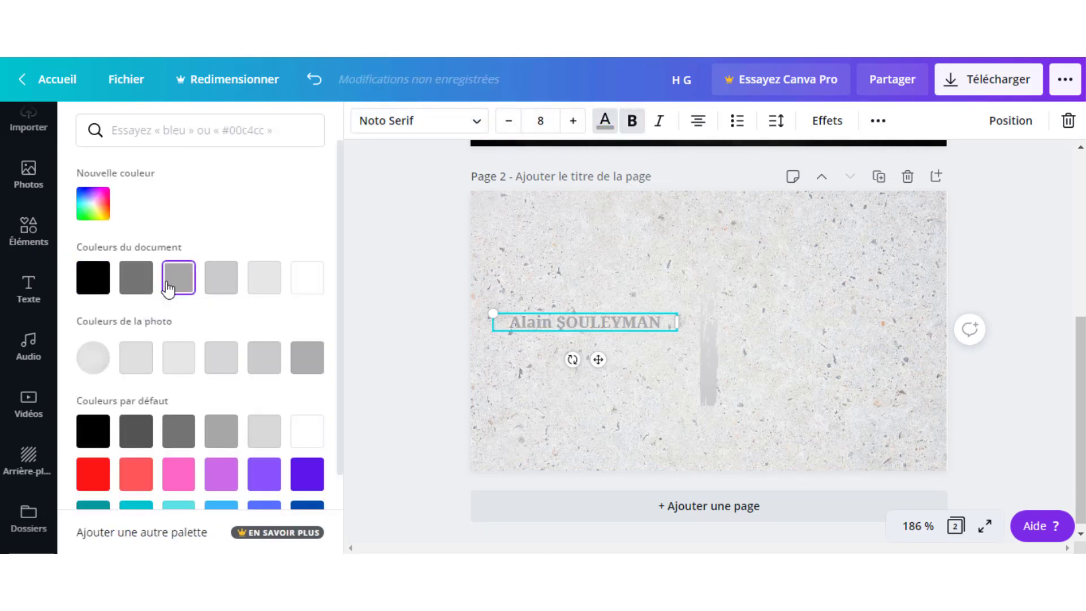
left_click(143, 287)
key("Escape")
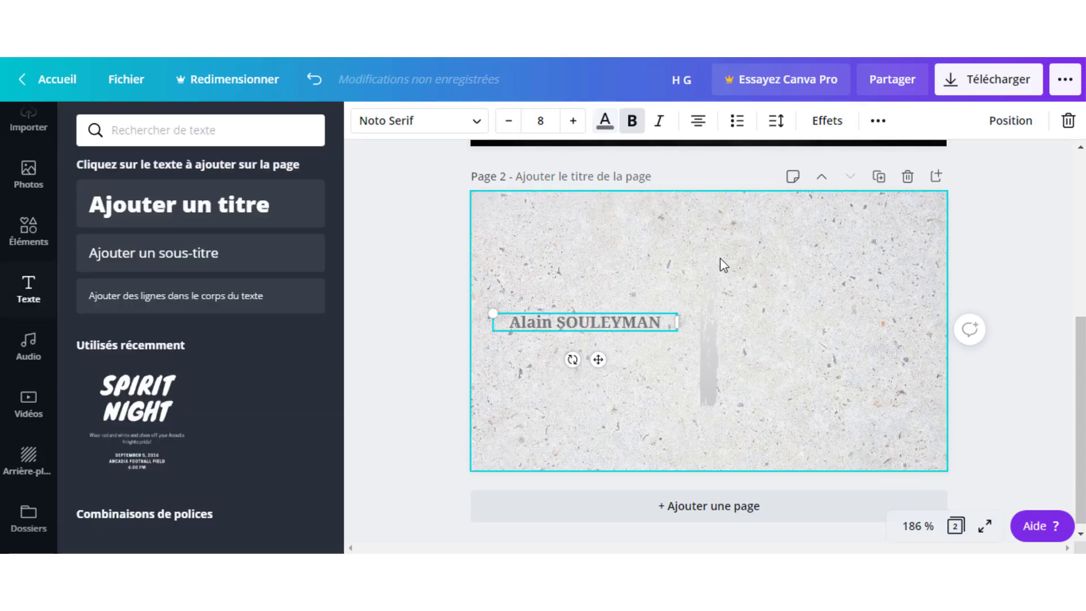
left_click(592, 400)
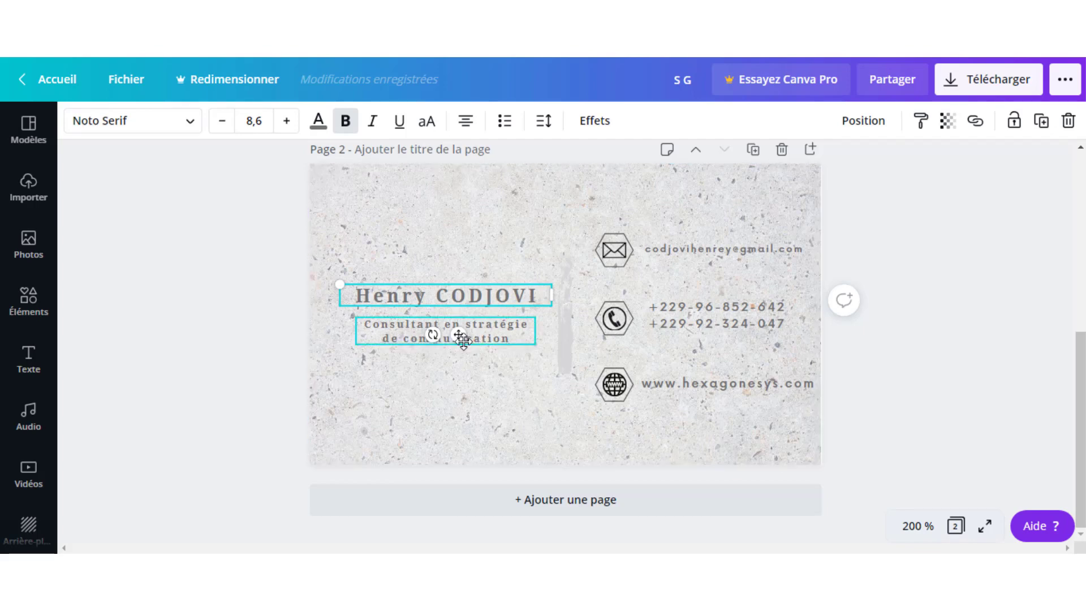
left_click(398, 337)
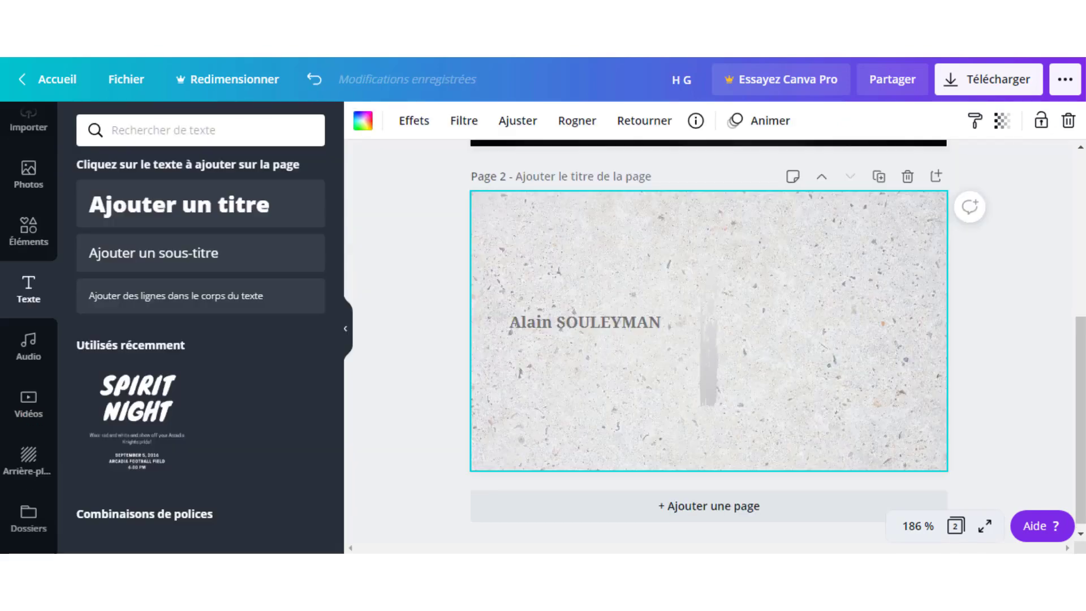
Duplicate the name and change the copy to 'Consultant en stratégie de communication'.
left_click(622, 325)
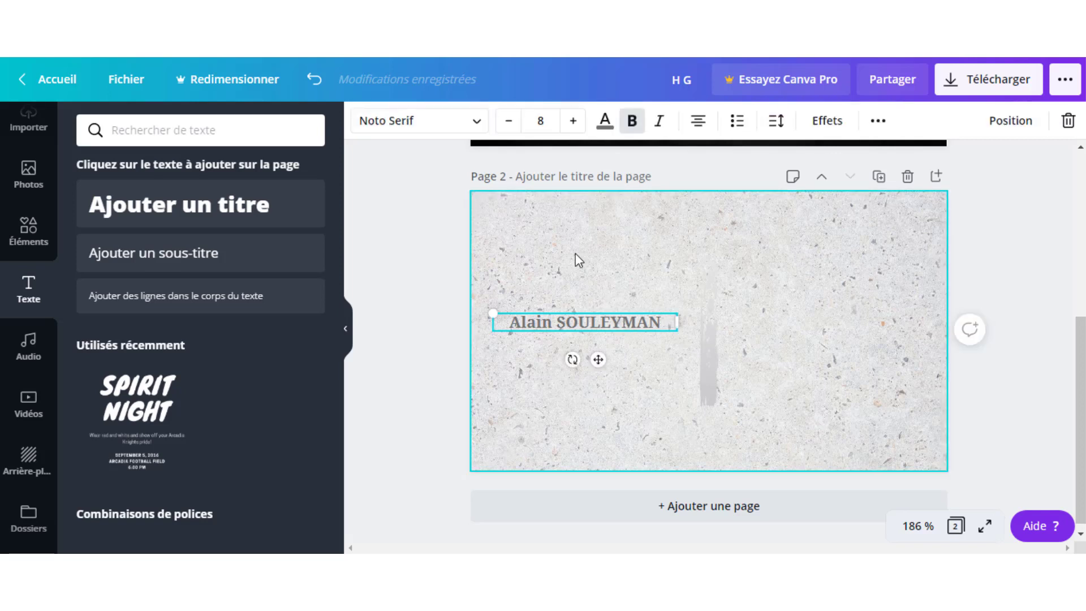
key("ctrl+d")
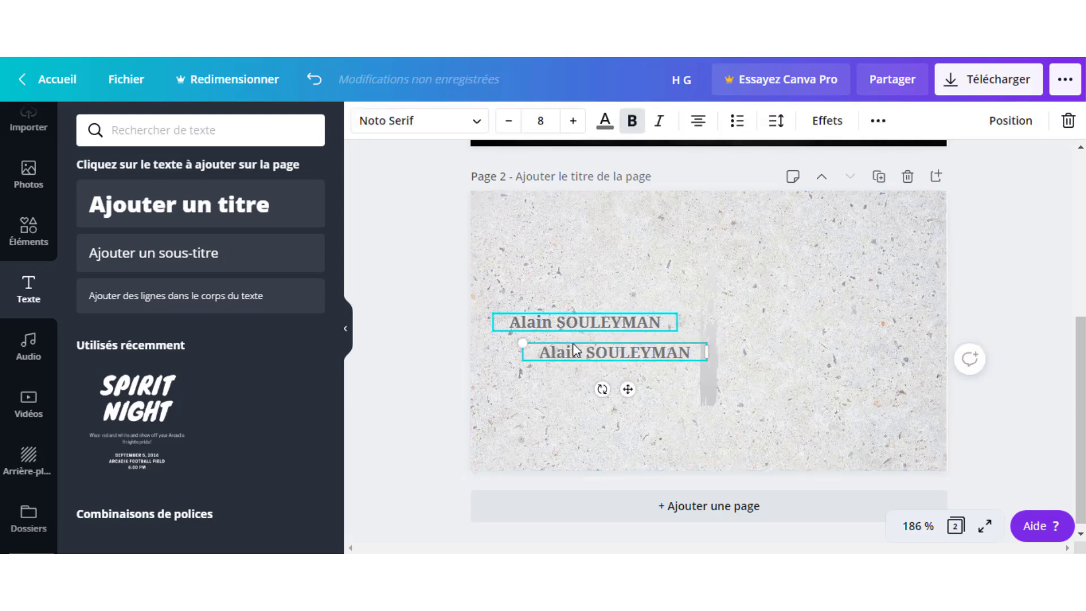
double_click(574, 352)
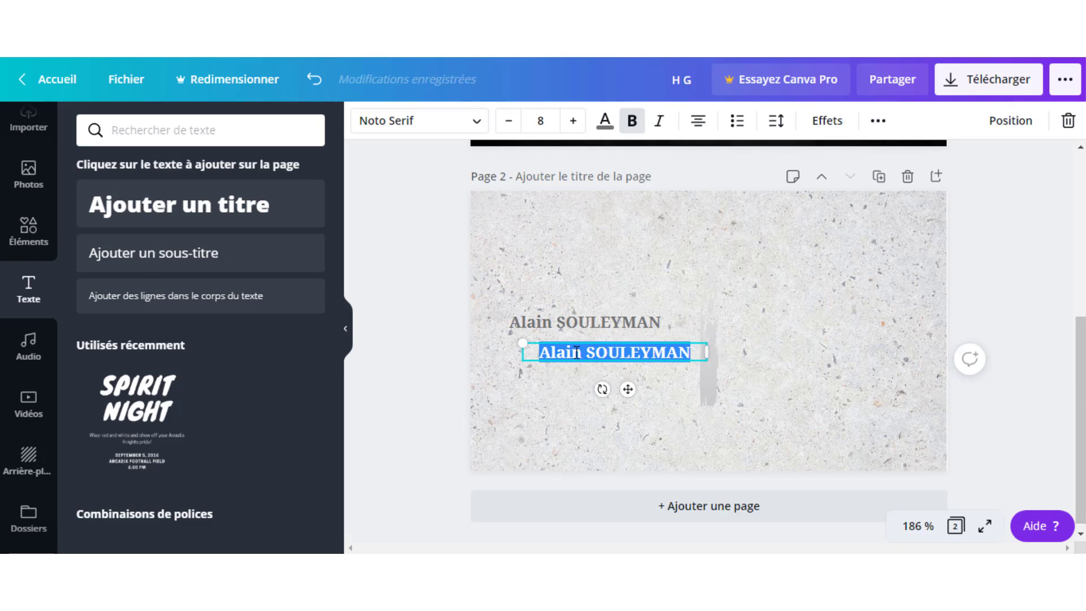
key("BackSpace")
type("Consul")
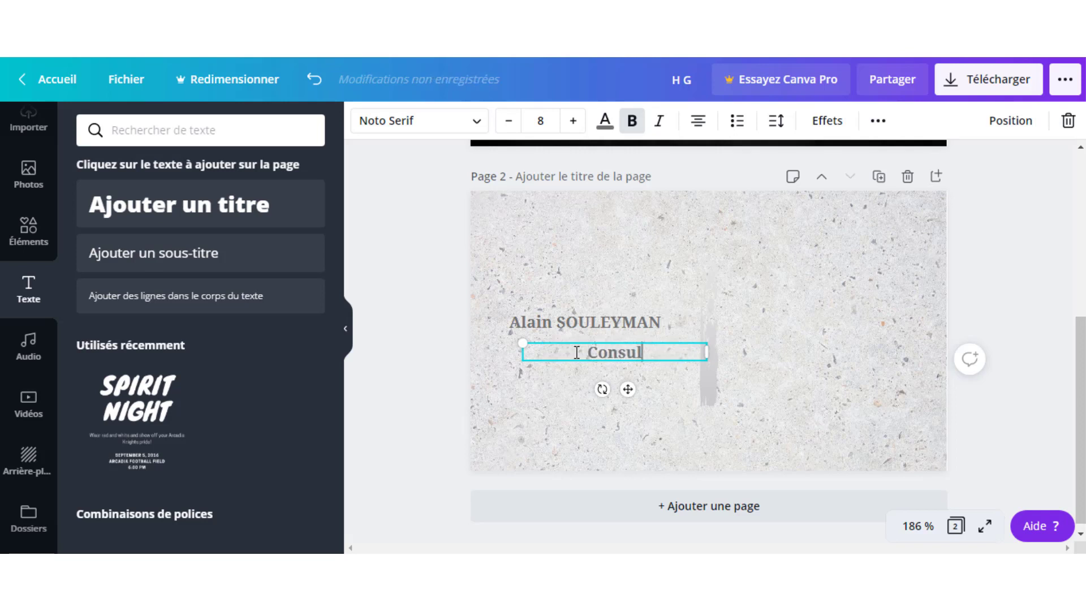
type("tant en")
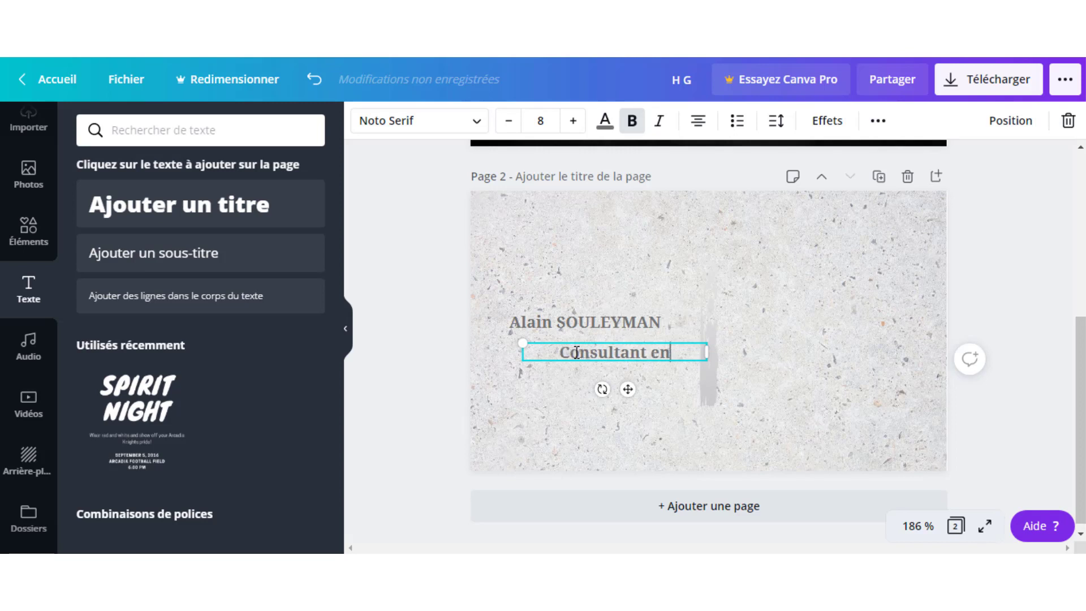
type(" stratégie")
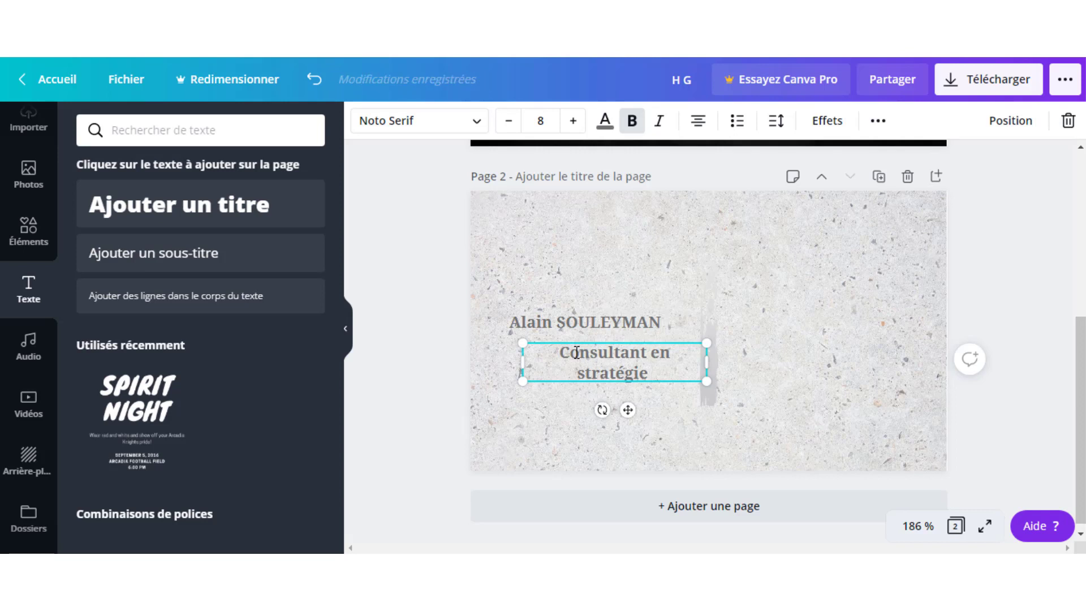
type("de comm")
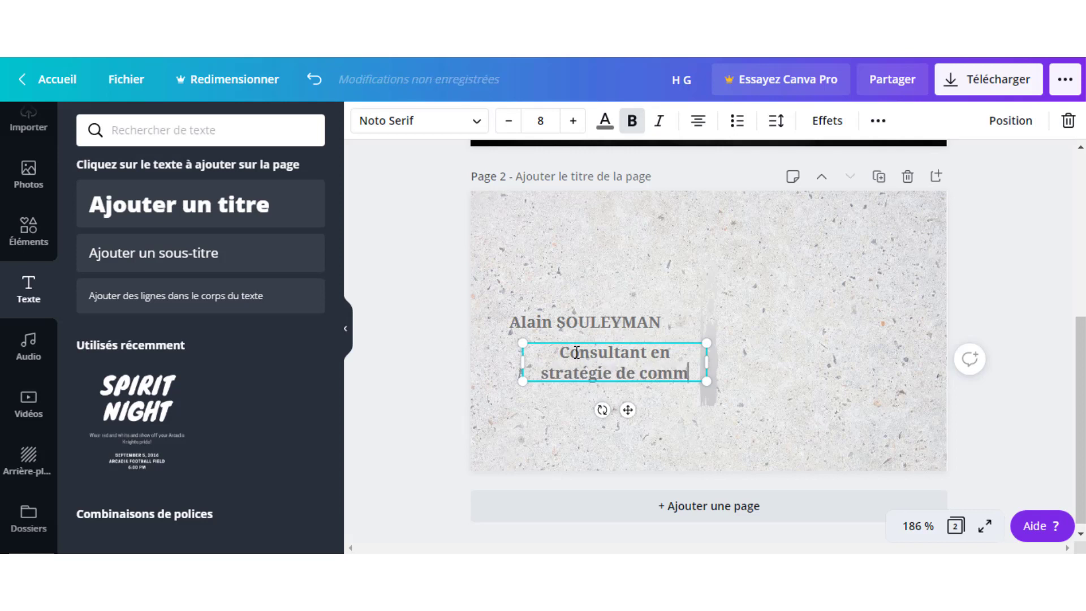
type("unication")
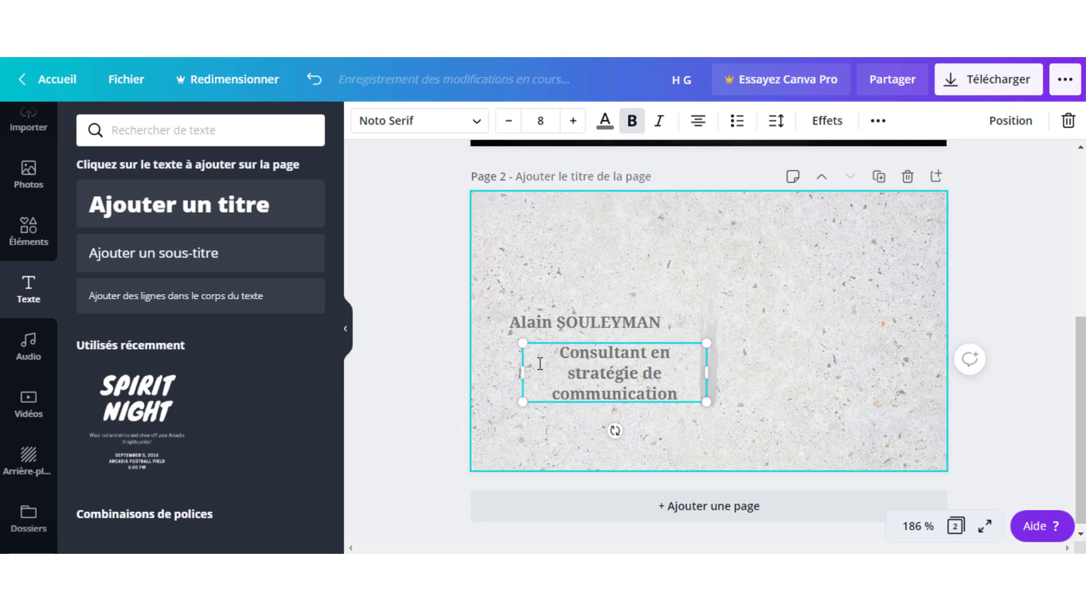
Reduce the job title's font size to 6.
left_click(510, 121)
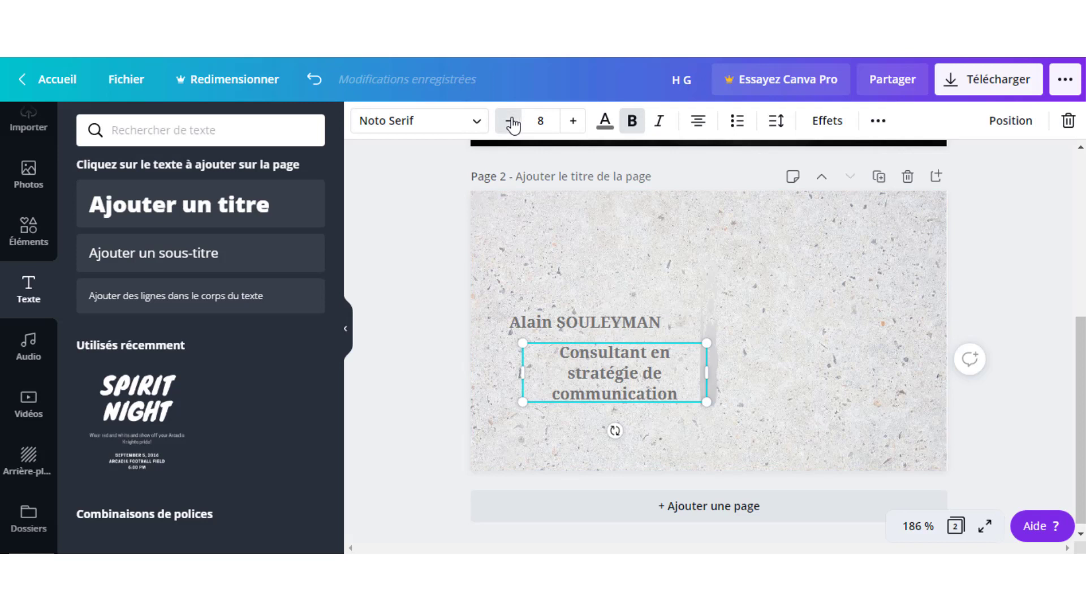
left_click(511, 121)
left_click(602, 384)
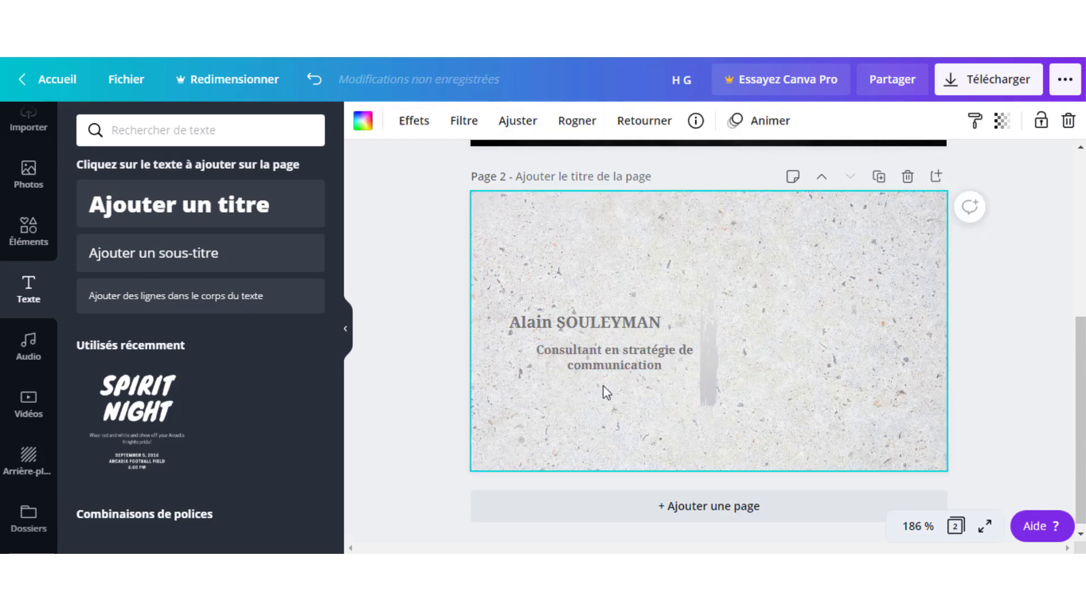
Align the job title left under the name and reduce its font size to 5.
mouse_move(563, 361)
left_mouse_down()
mouse_move(551, 355)
mouse_move(569, 365)
mouse_move(554, 364)
left_mouse_up()
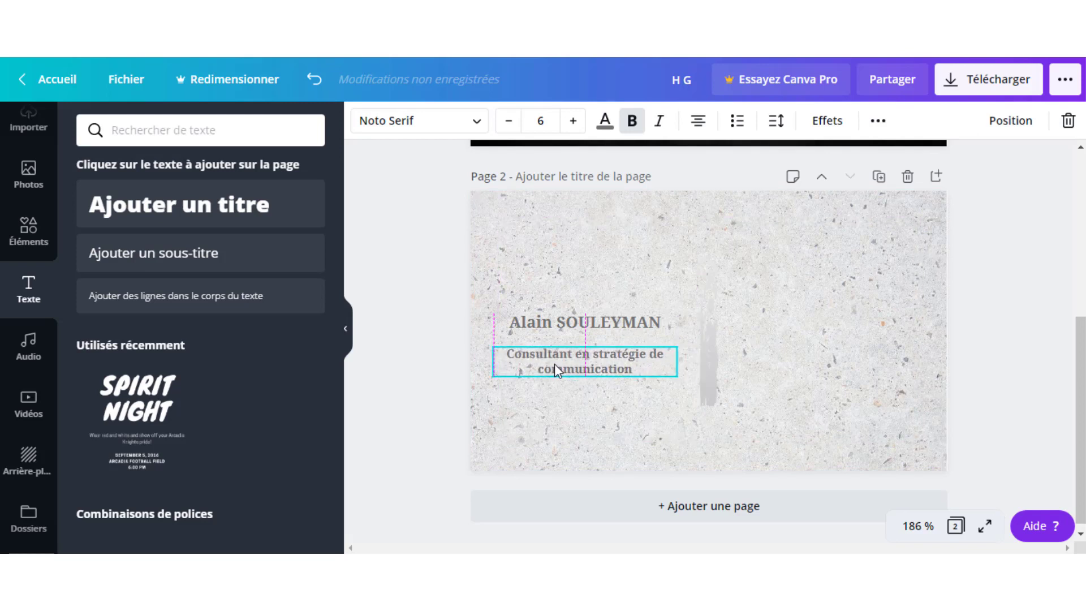
left_click(586, 433)
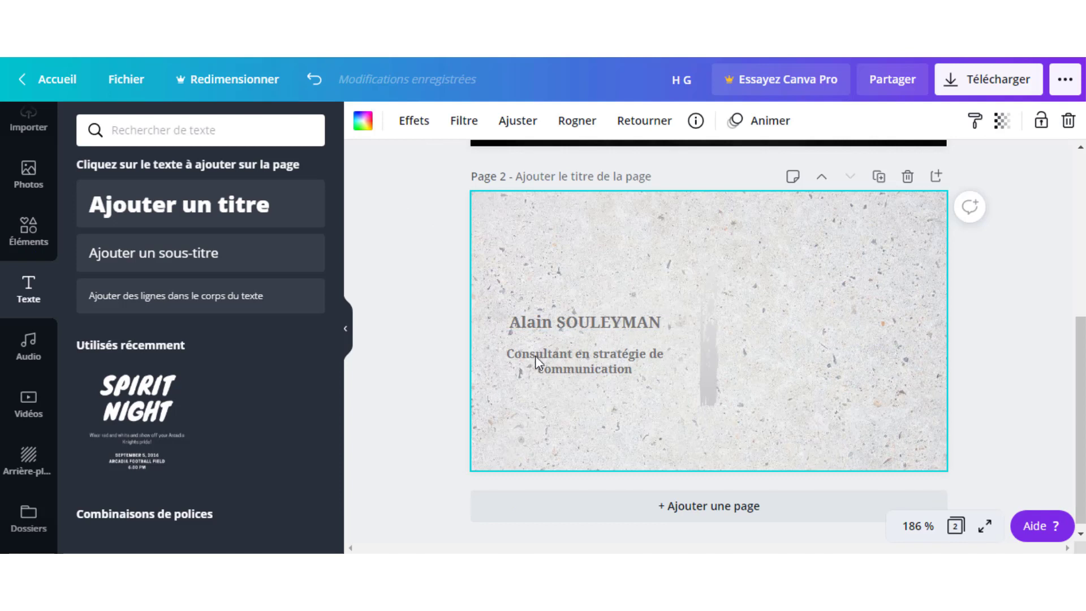
left_click(535, 356)
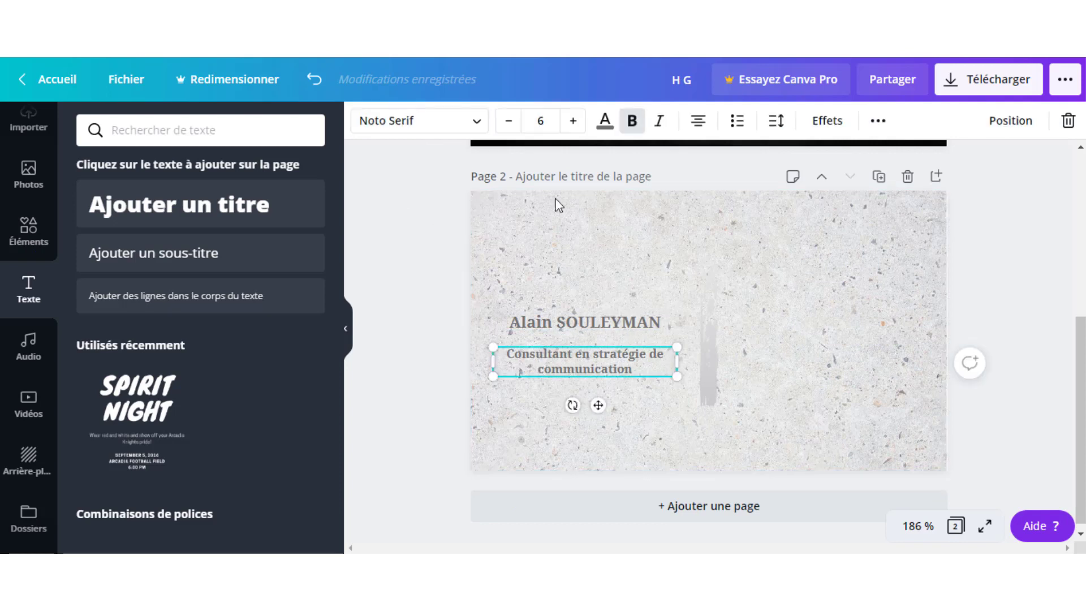
left_click(508, 121)
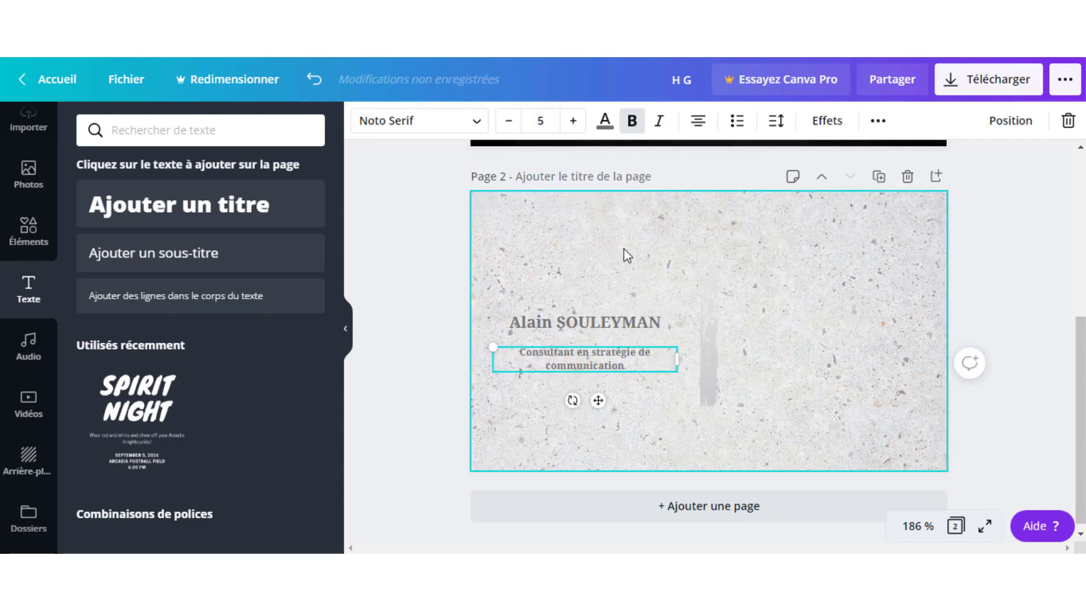
left_click(613, 441)
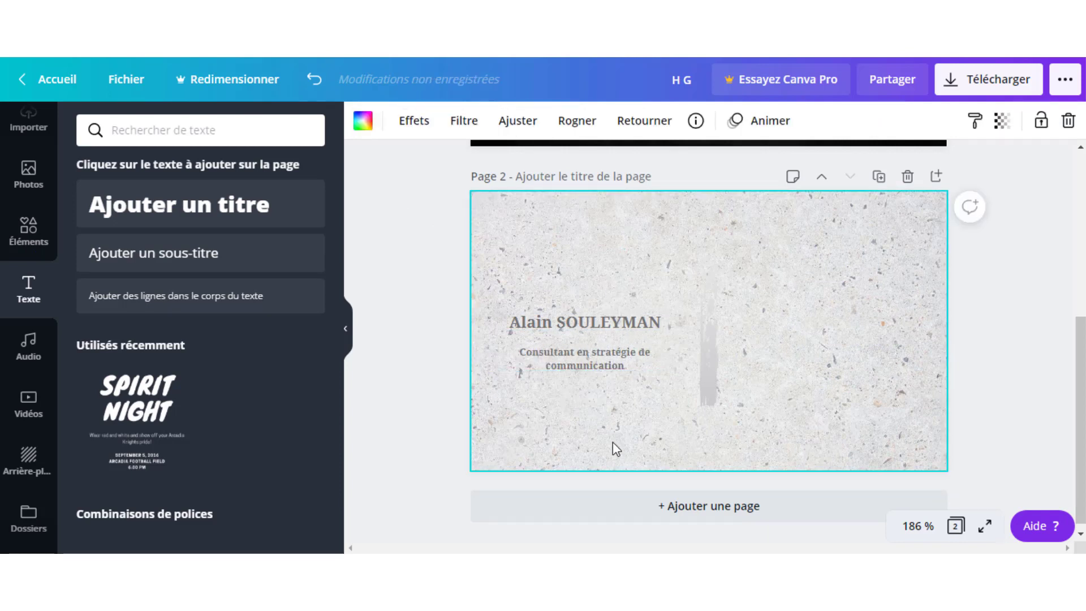
left_click(575, 356)
left_click(594, 252)
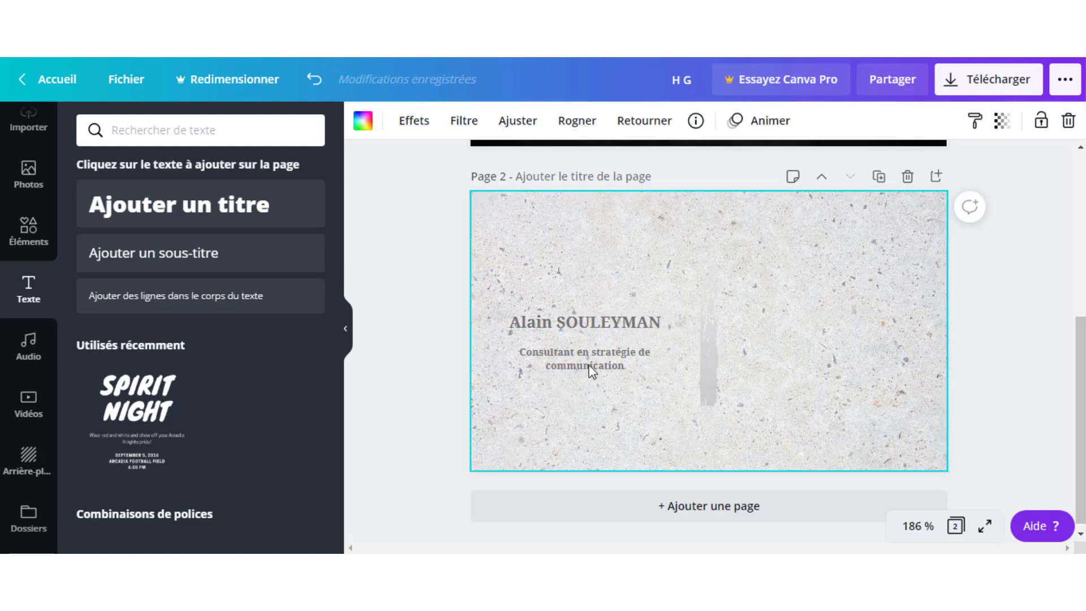
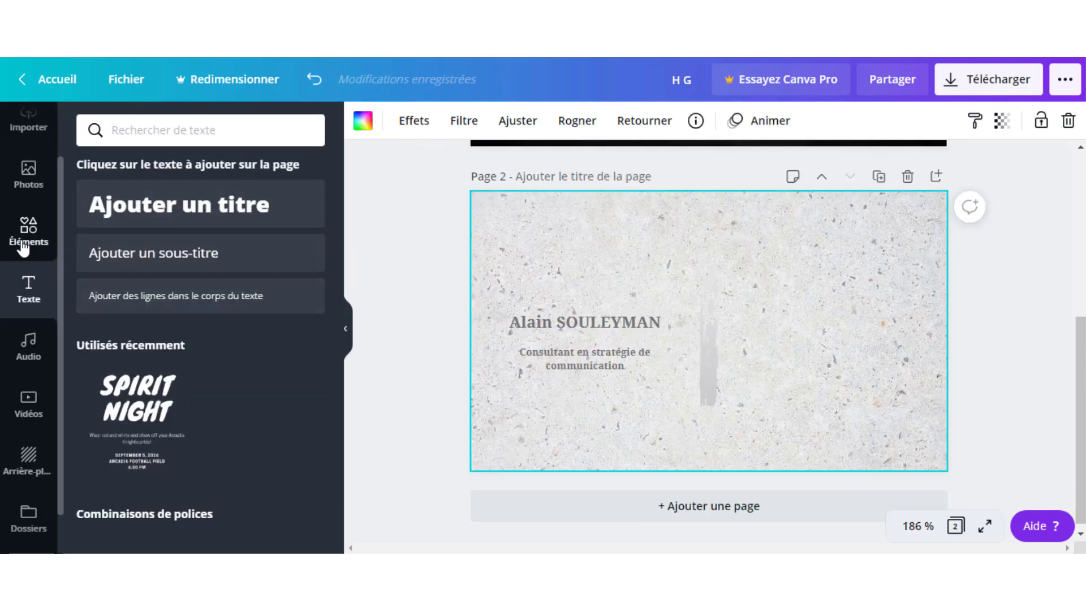
Open the Éléments panel and clear the previous Dégradés search.
left_click(28, 243)
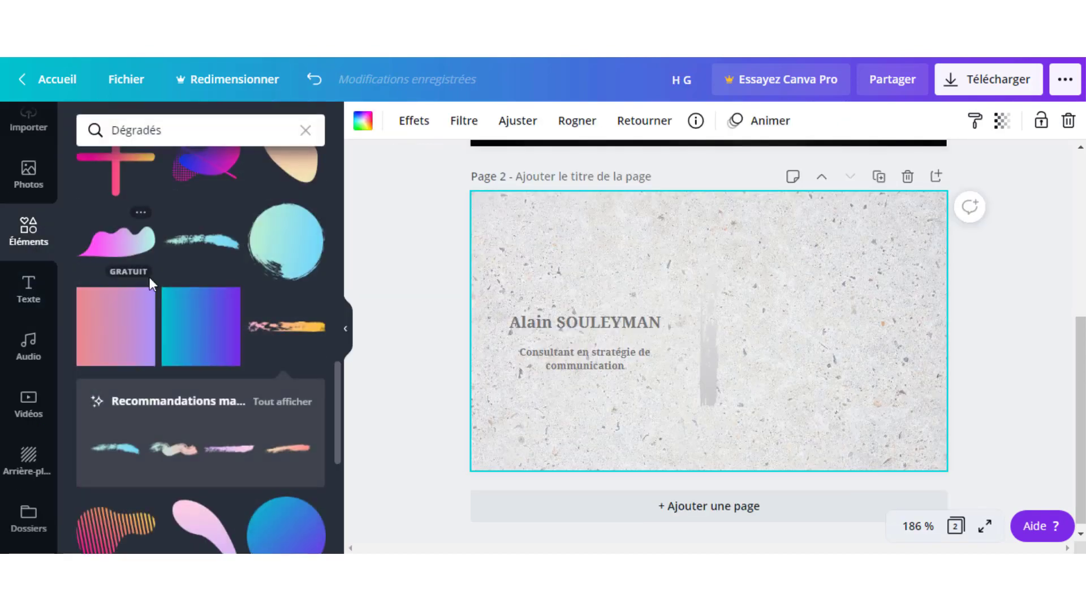
left_click(306, 135)
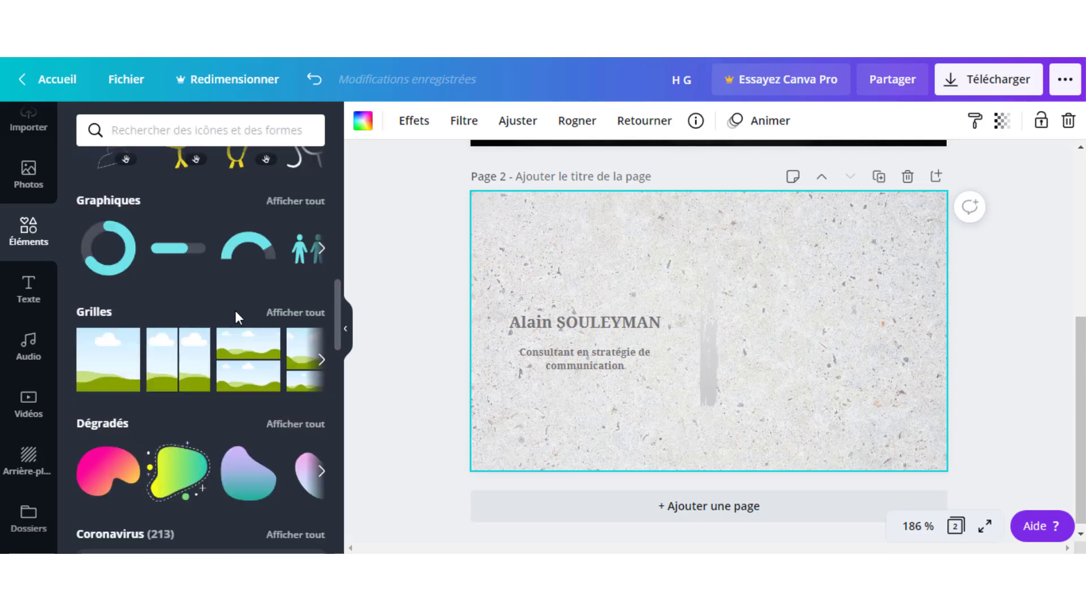
scroll(211, 302, "down", 1)
scroll(215, 314, "up", 10)
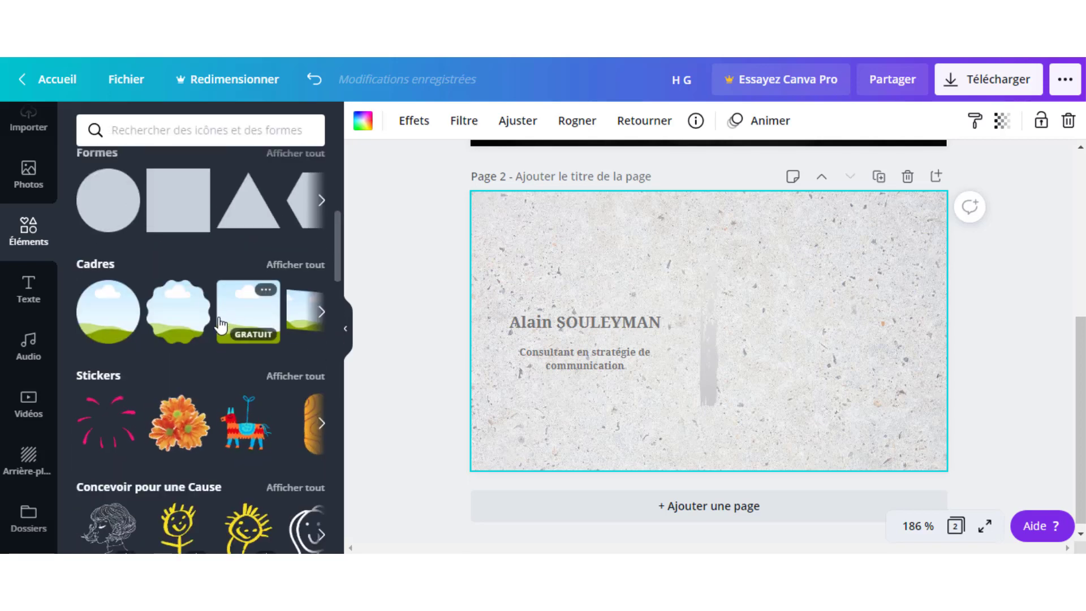
scroll(220, 325, "up", 1)
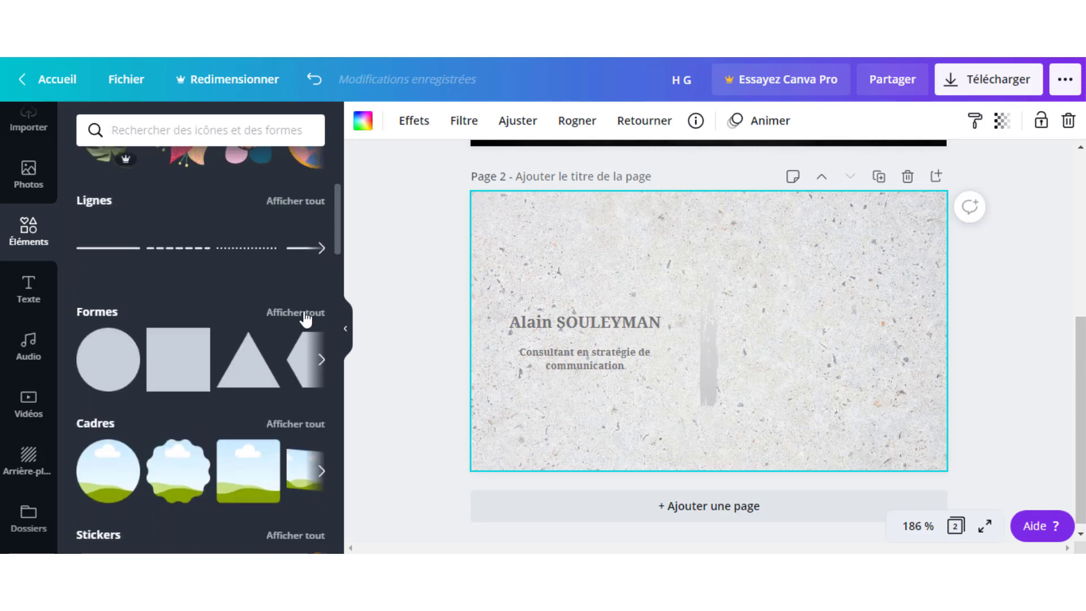
Show all Formes shapes and scroll down to the hexagon outline.
left_click(306, 318)
scroll(263, 350, "down", 3)
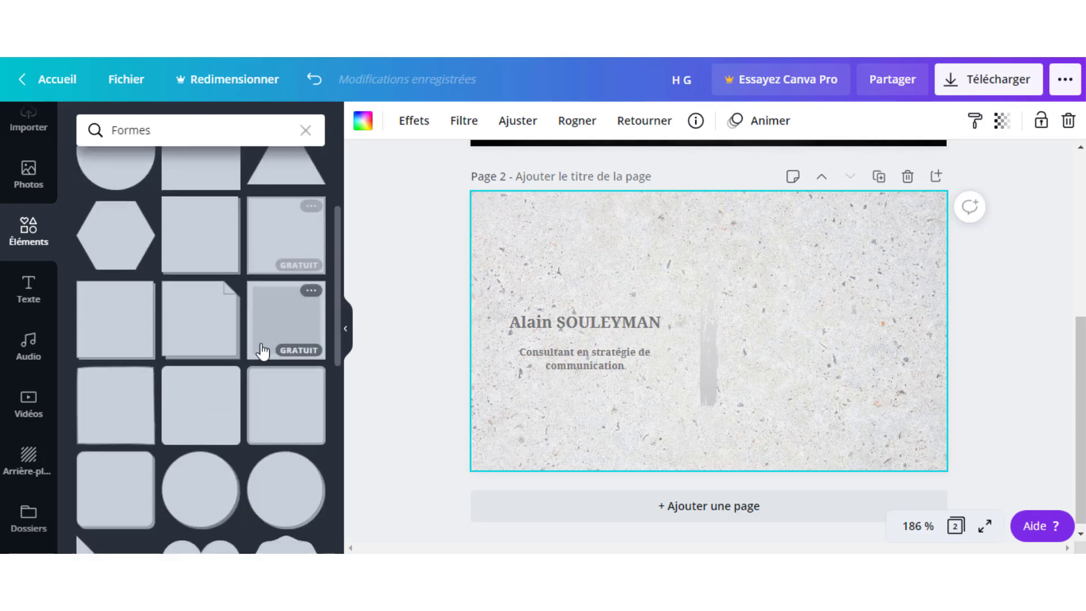
scroll(261, 350, "down", 5)
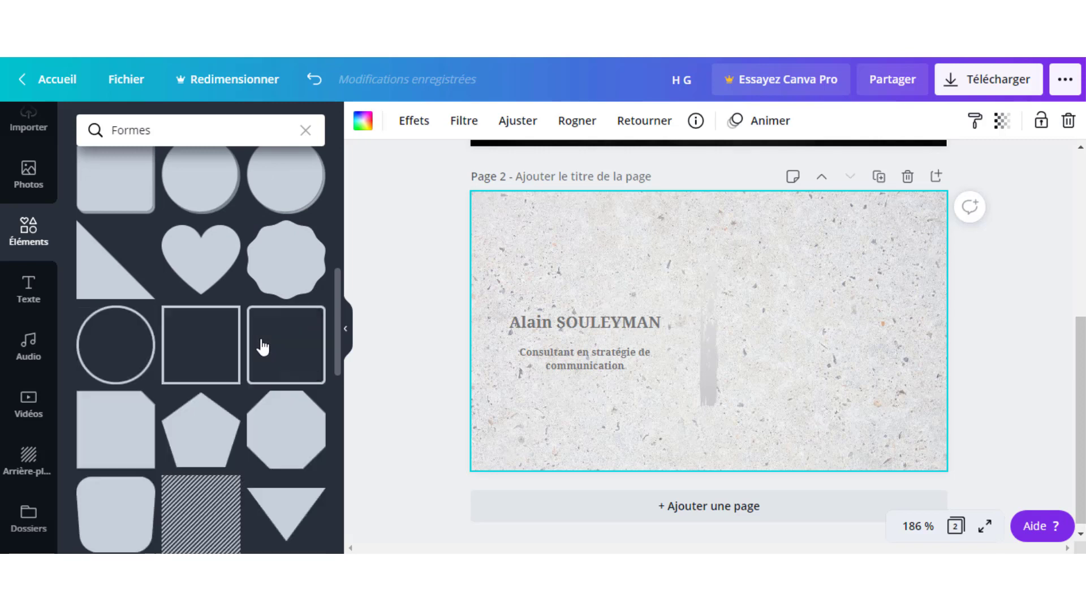
scroll(263, 346, "down", 8)
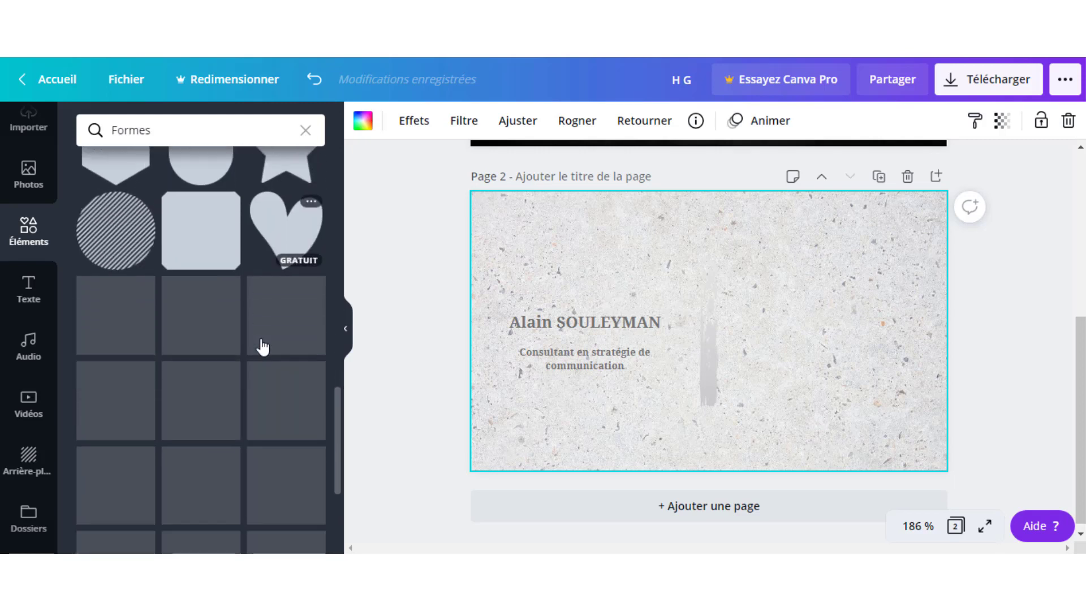
scroll(263, 346, "down", 1)
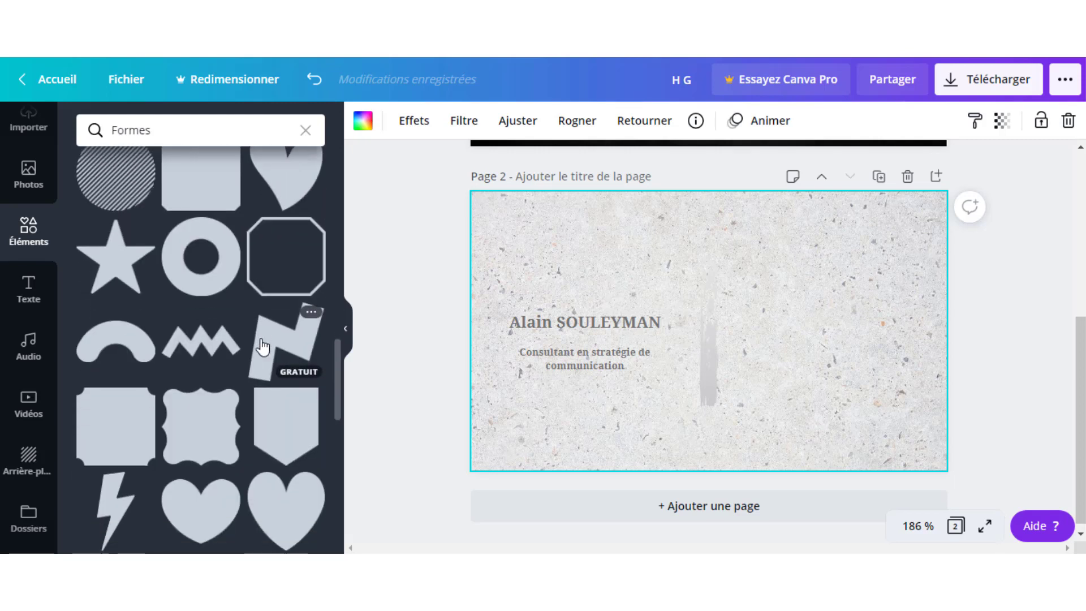
scroll(263, 346, "down", 6)
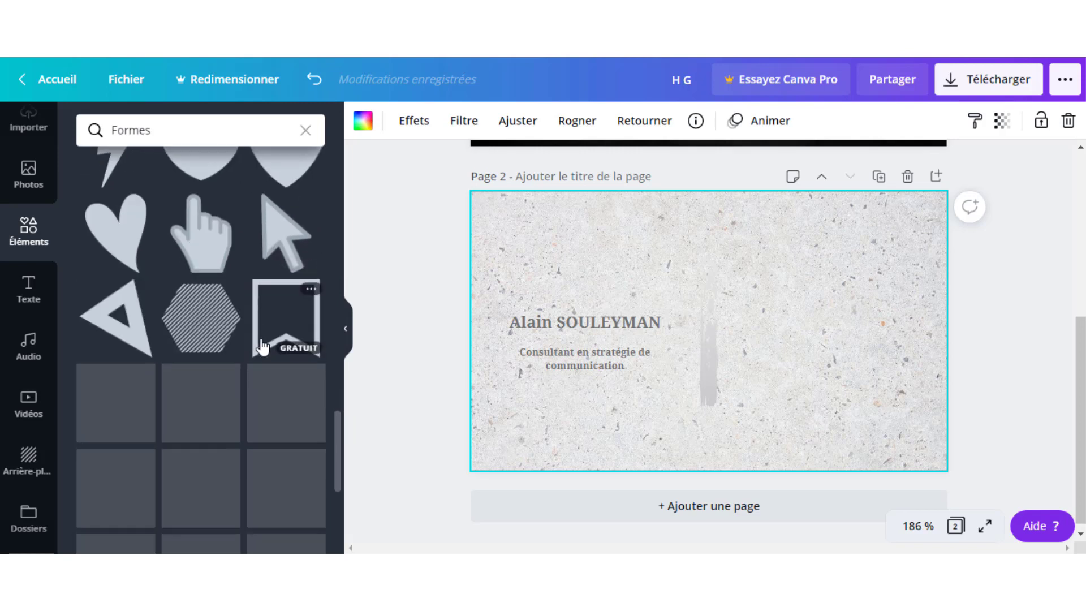
scroll(262, 346, "down", 5)
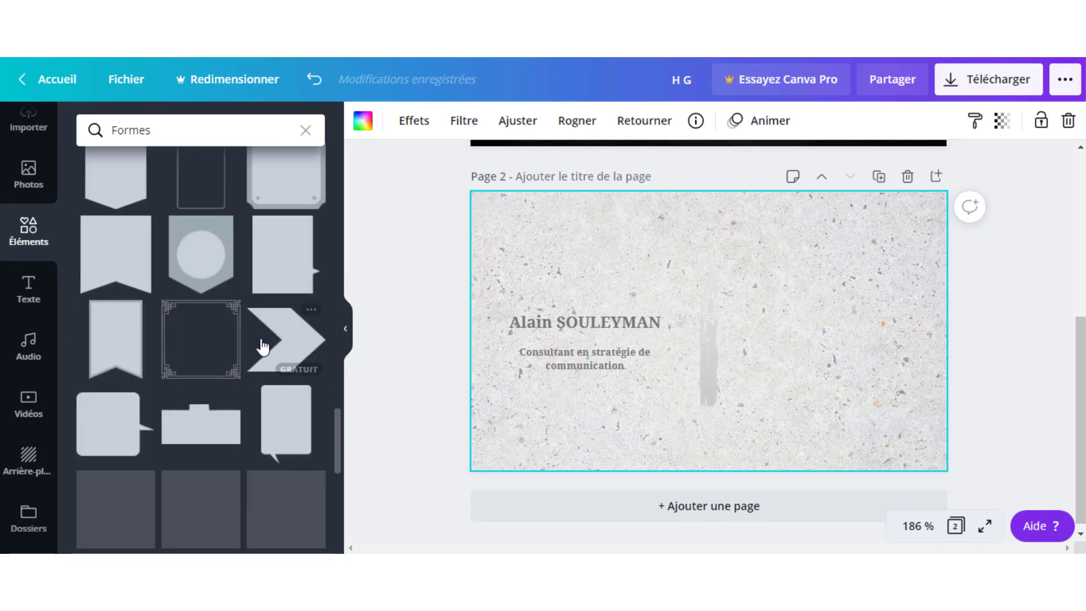
scroll(263, 346, "down", 3)
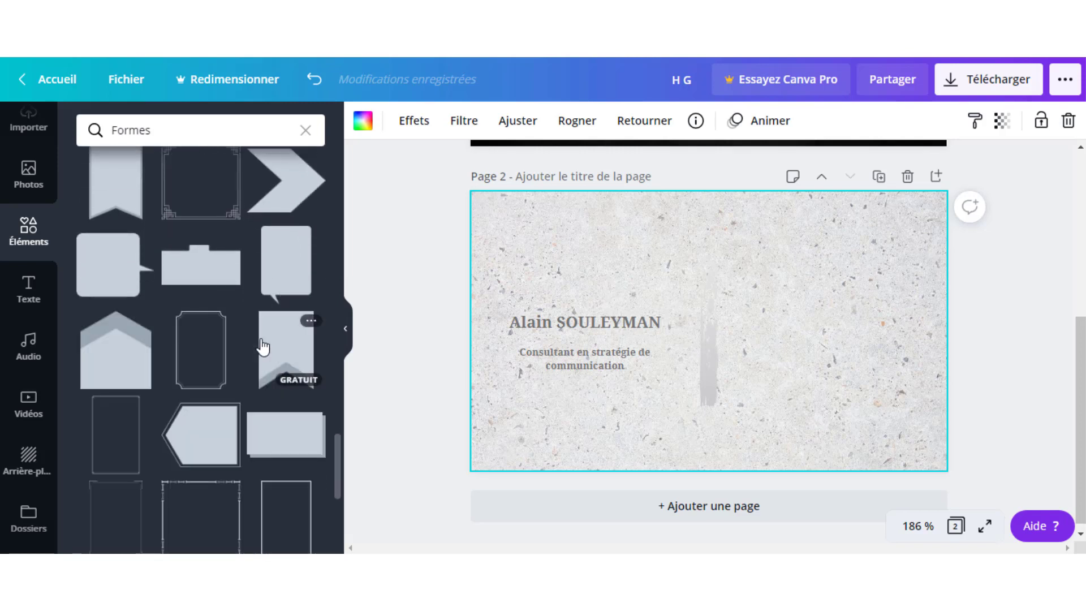
scroll(263, 346, "down", 7)
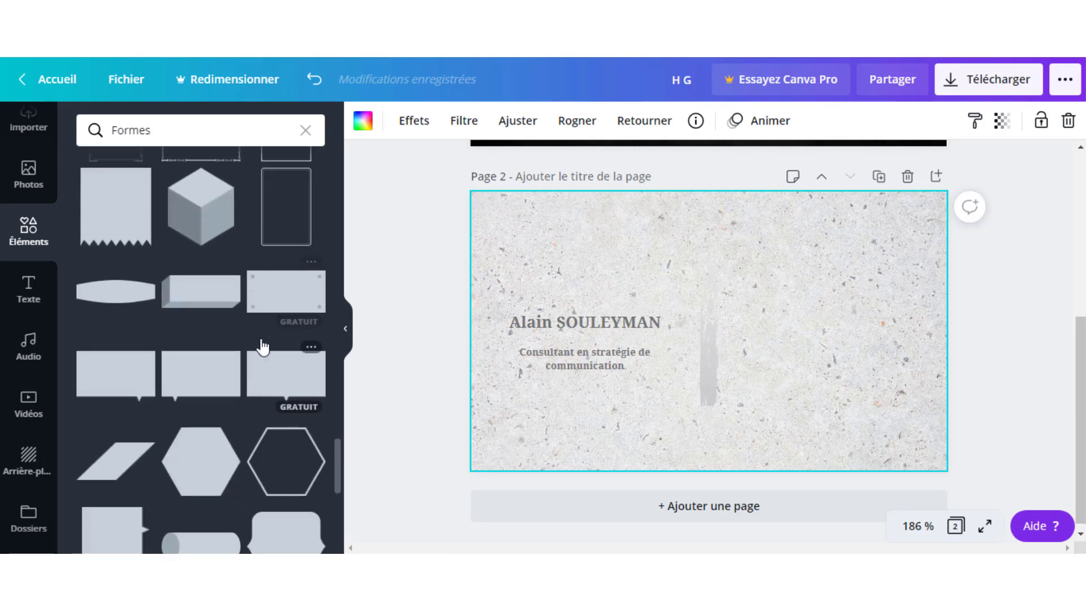
scroll(260, 345, "down", 1)
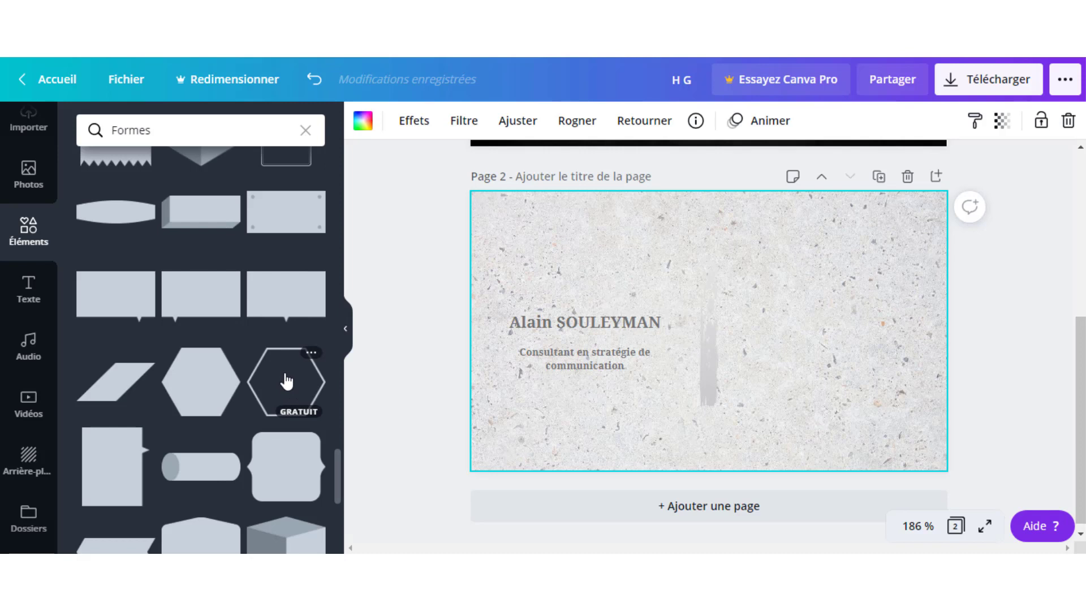
Add a hexagon outline to page 2, shrink it small and make two copies.
left_click(286, 381)
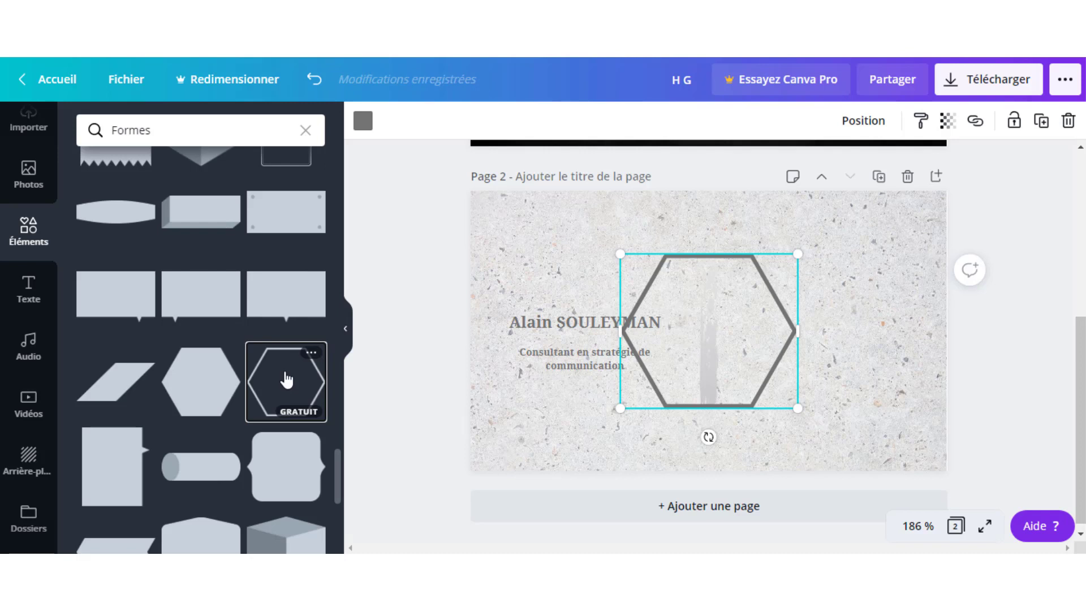
left_click_drag(617, 409, 784, 251)
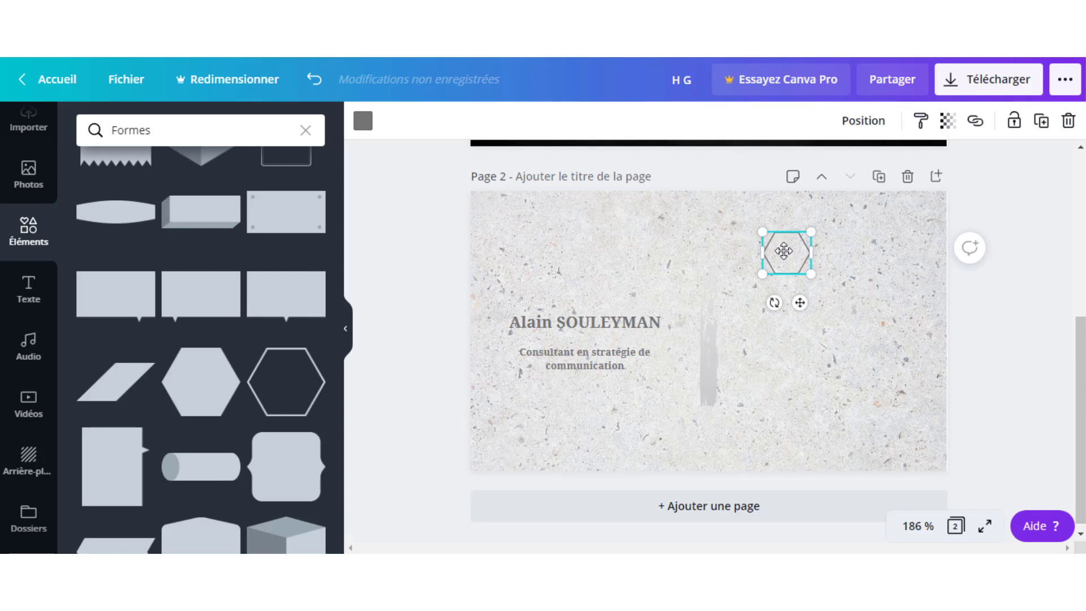
key("ctrl+d")
key("ctrl+d")
left_click(822, 404)
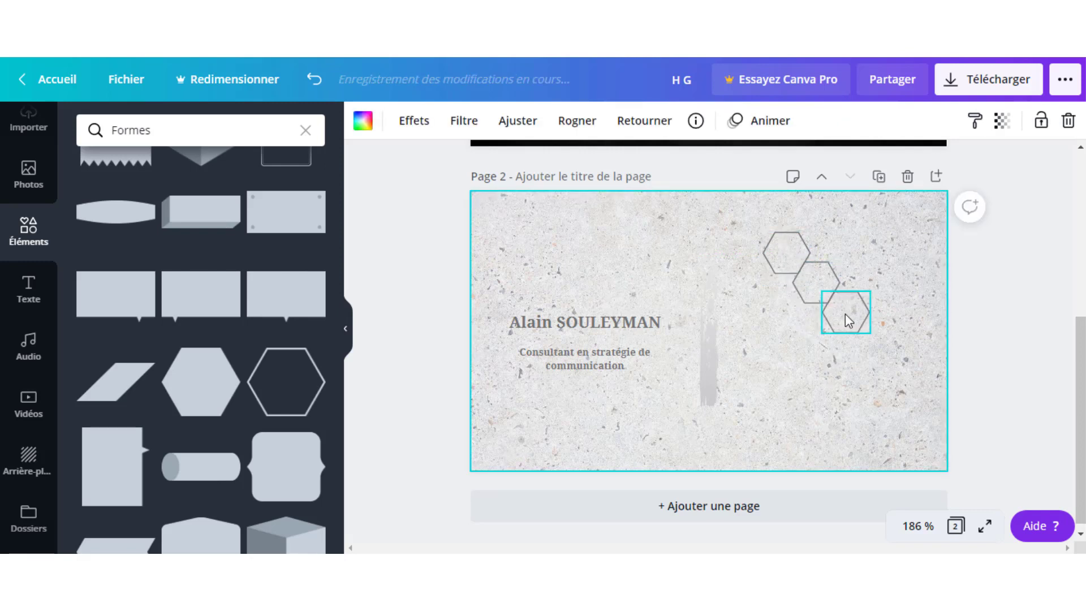
Arrange the three hexagons in an evenly spaced vertical column and select them all.
left_click_drag(844, 314, 785, 332)
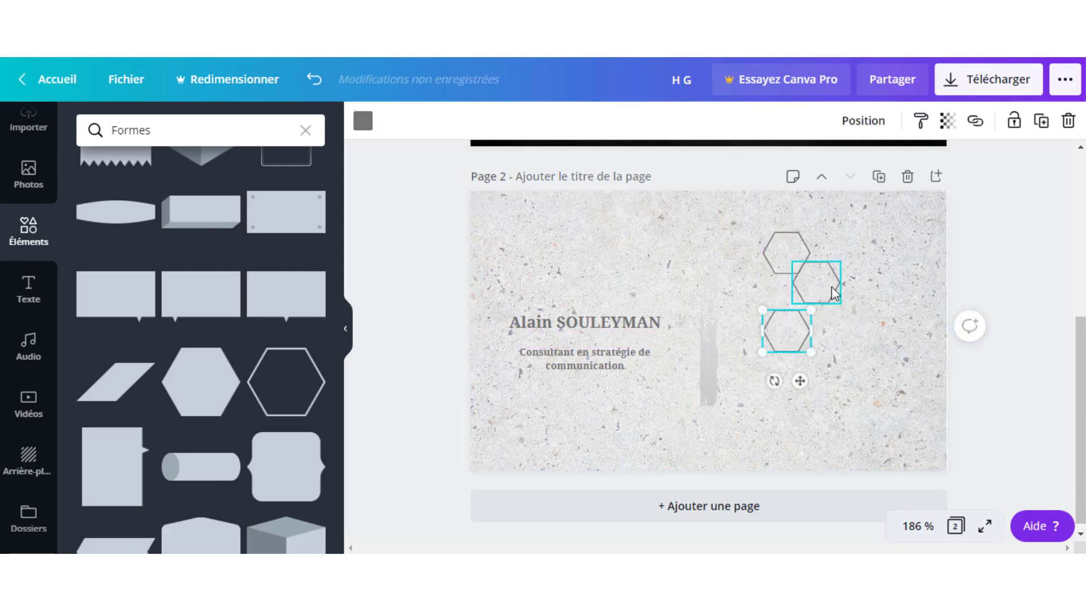
left_click_drag(829, 290, 801, 427)
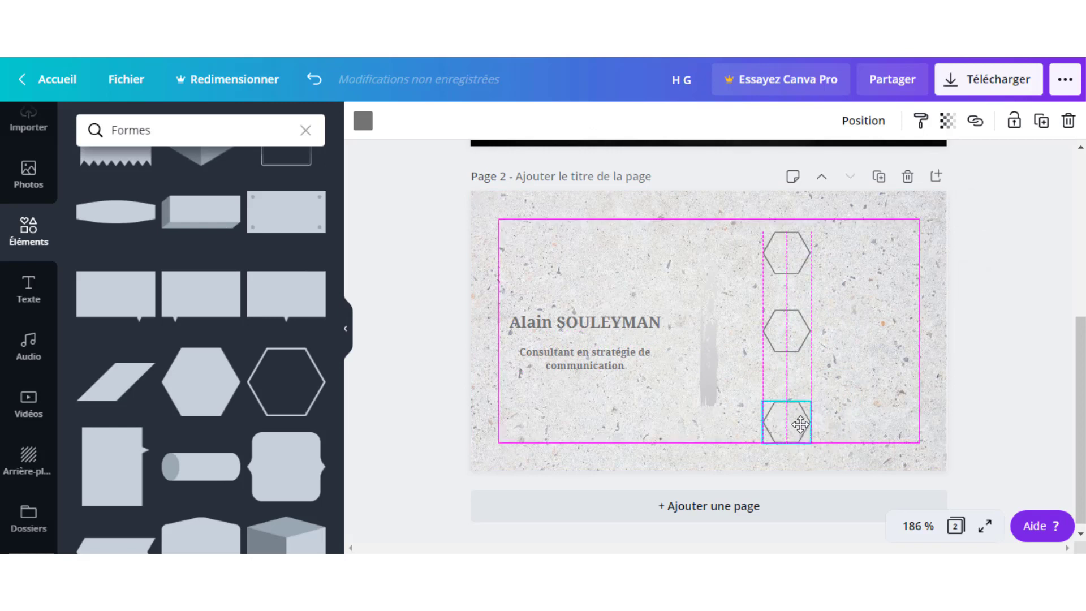
left_click(857, 344)
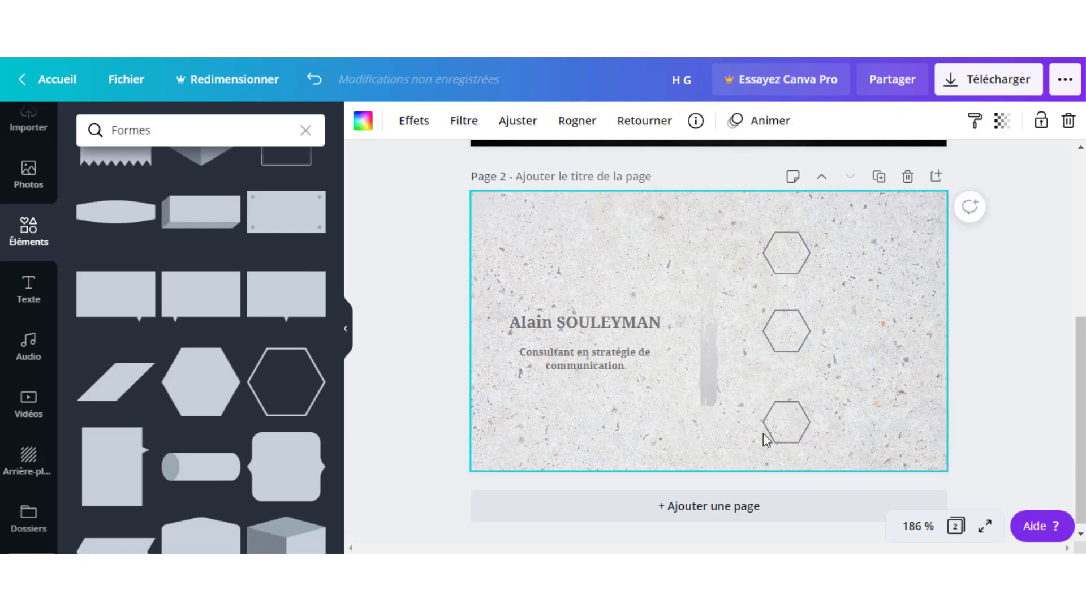
left_click_drag(790, 430, 786, 407)
left_click(878, 346)
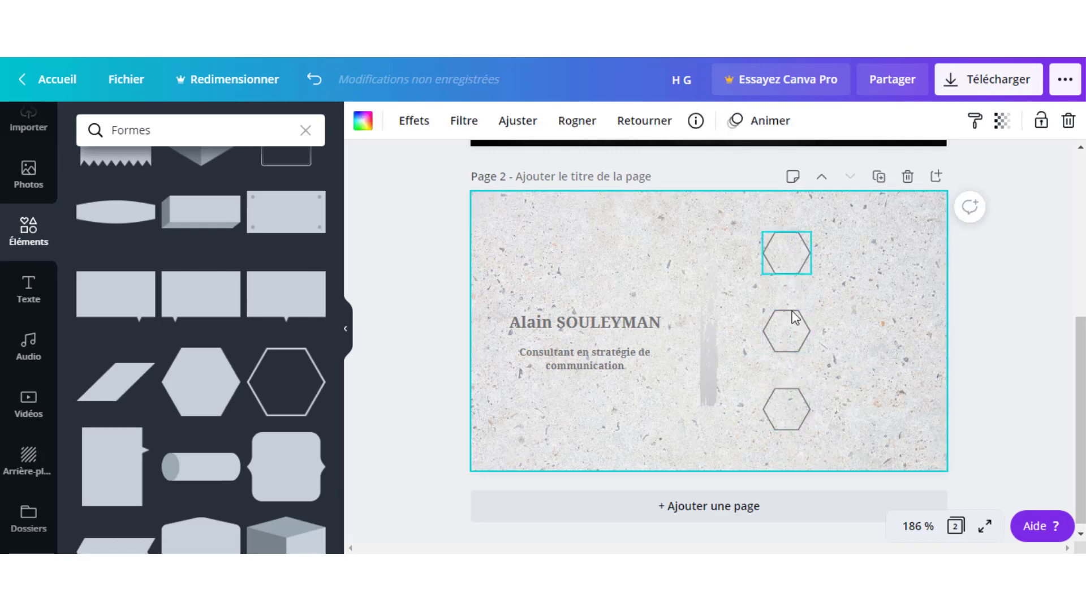
left_click(775, 343)
left_click(849, 253)
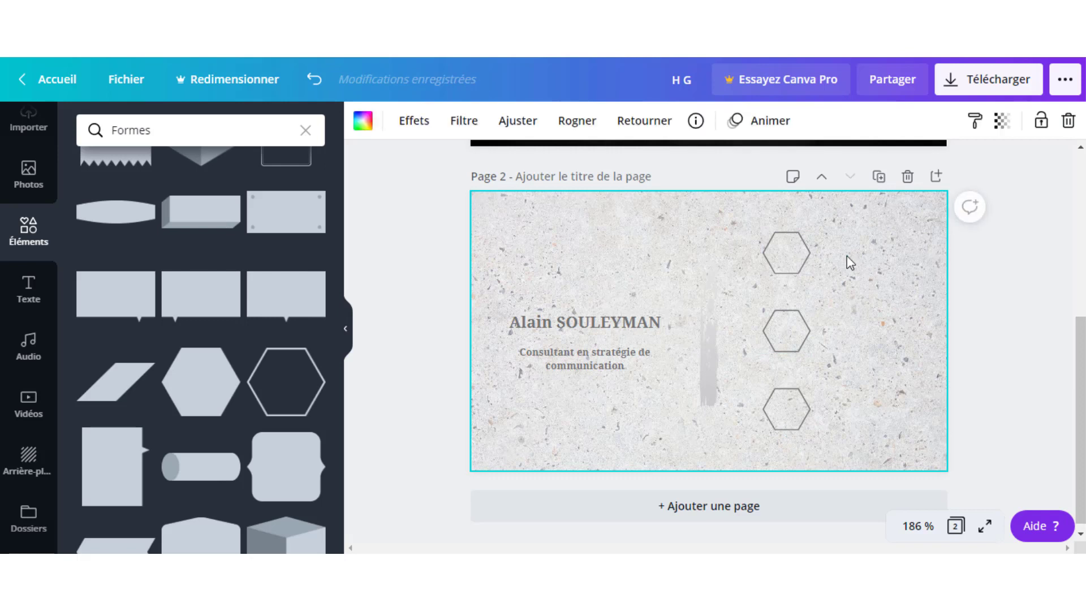
left_click_drag(786, 210, 803, 442)
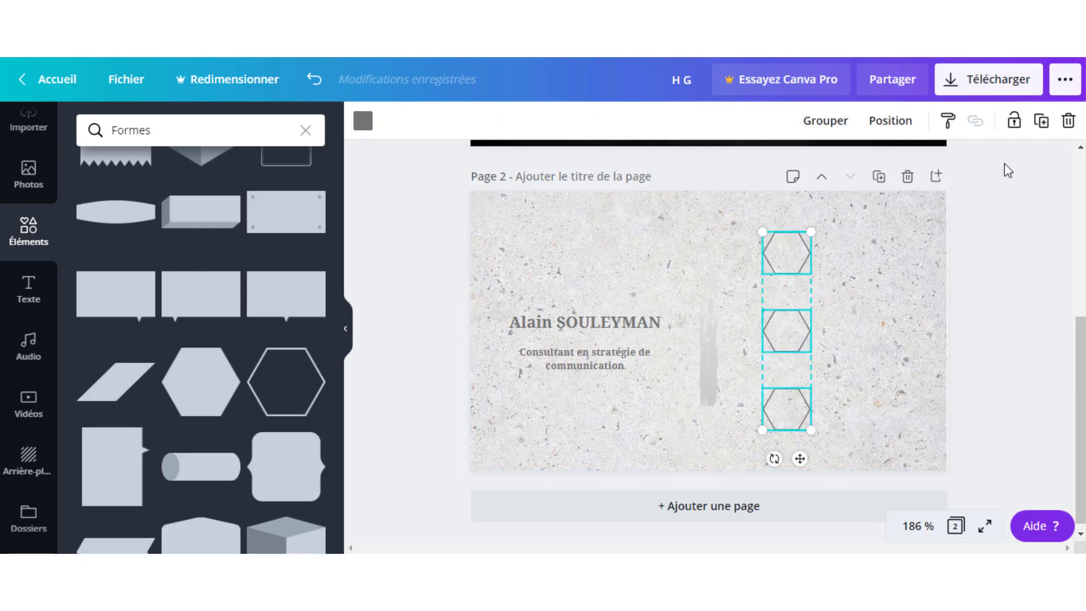
Group the three hexagons and shift the group slightly left.
left_click(823, 121)
left_click(832, 317)
left_click(799, 347)
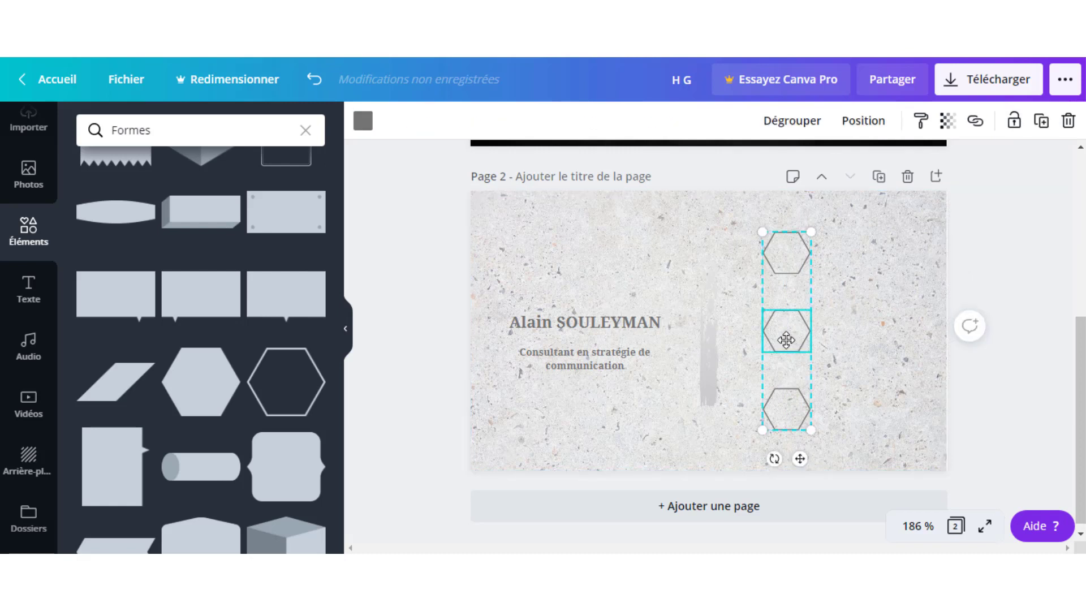
left_click_drag(786, 340, 773, 352)
left_click(837, 263)
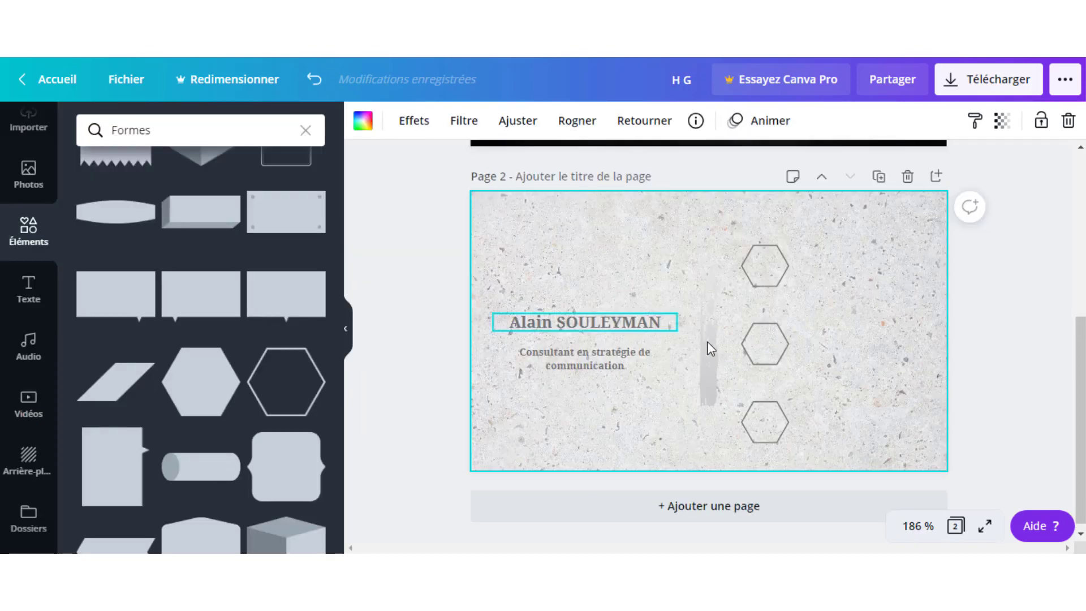
Shrink the hexagon group a little and move it slightly down beside the name.
left_click(772, 315)
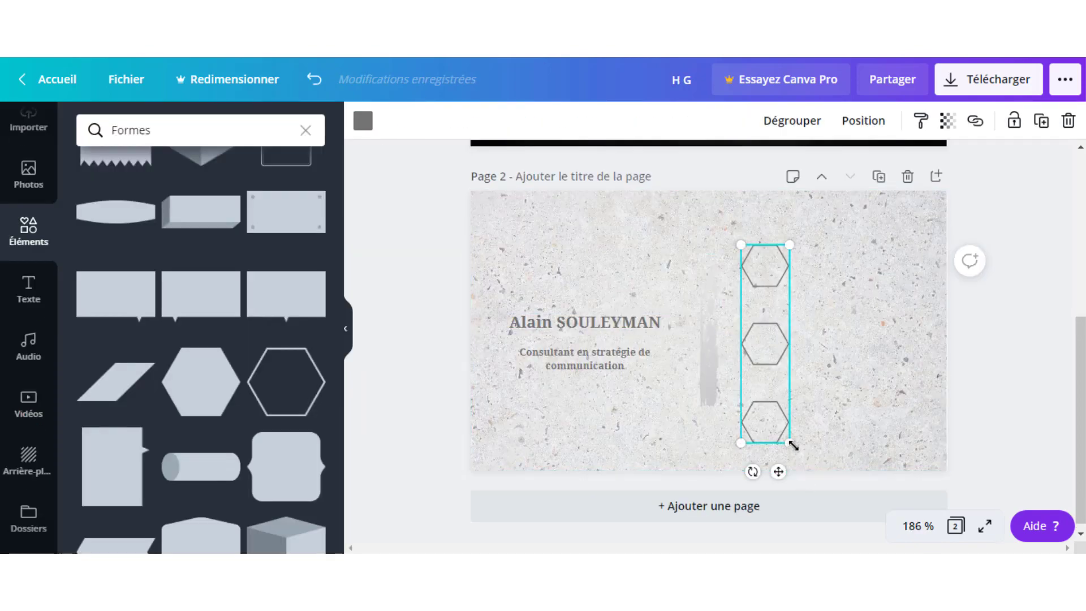
left_click_drag(782, 432, 774, 398)
left_click(898, 339)
left_click_drag(769, 357, 772, 372)
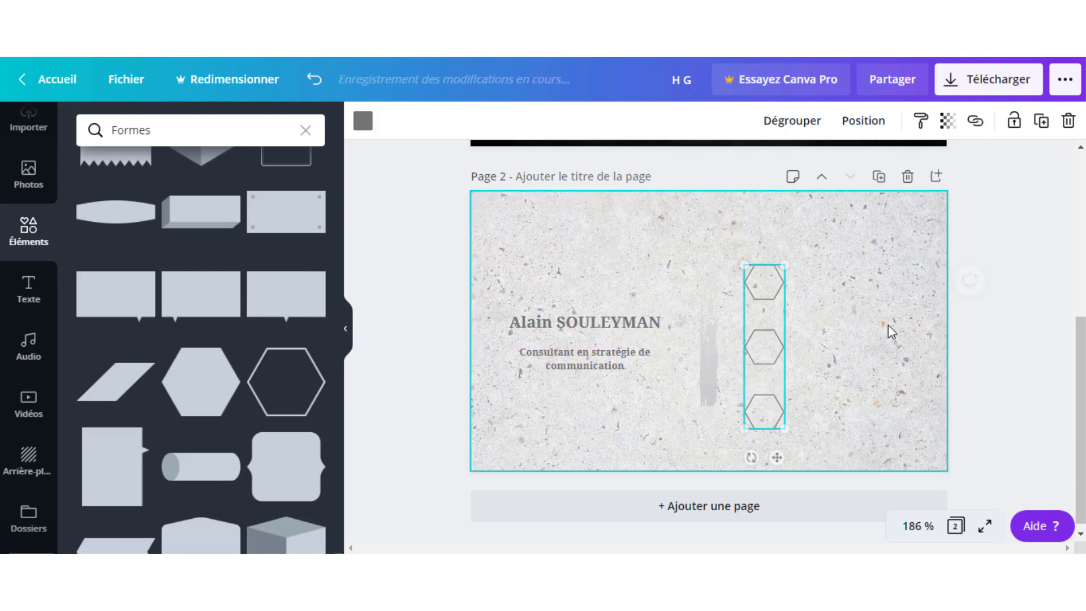
left_click(866, 297)
left_click(765, 270)
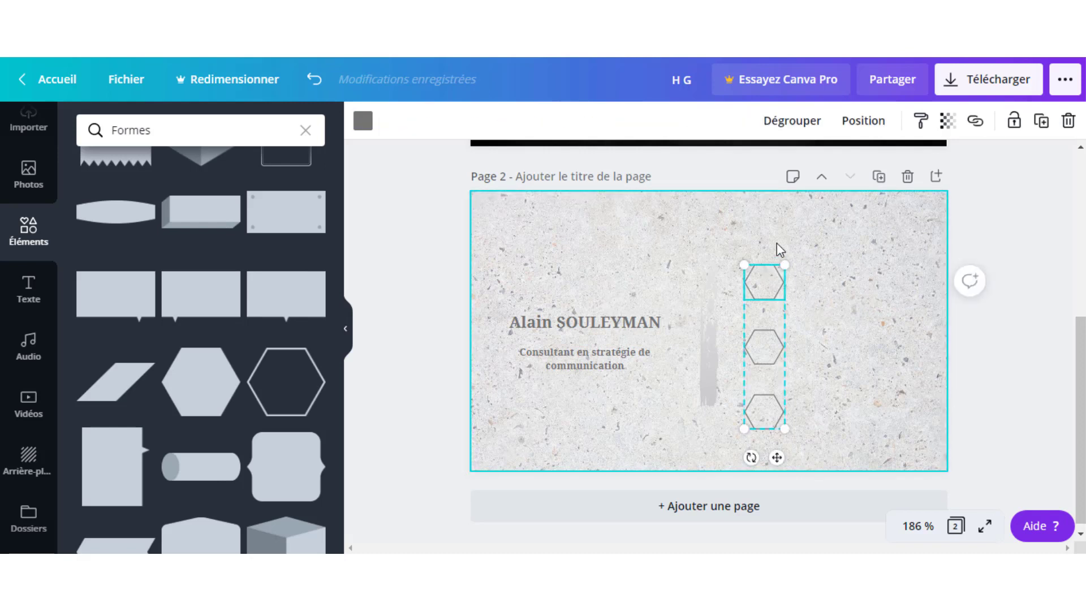
left_click(832, 376)
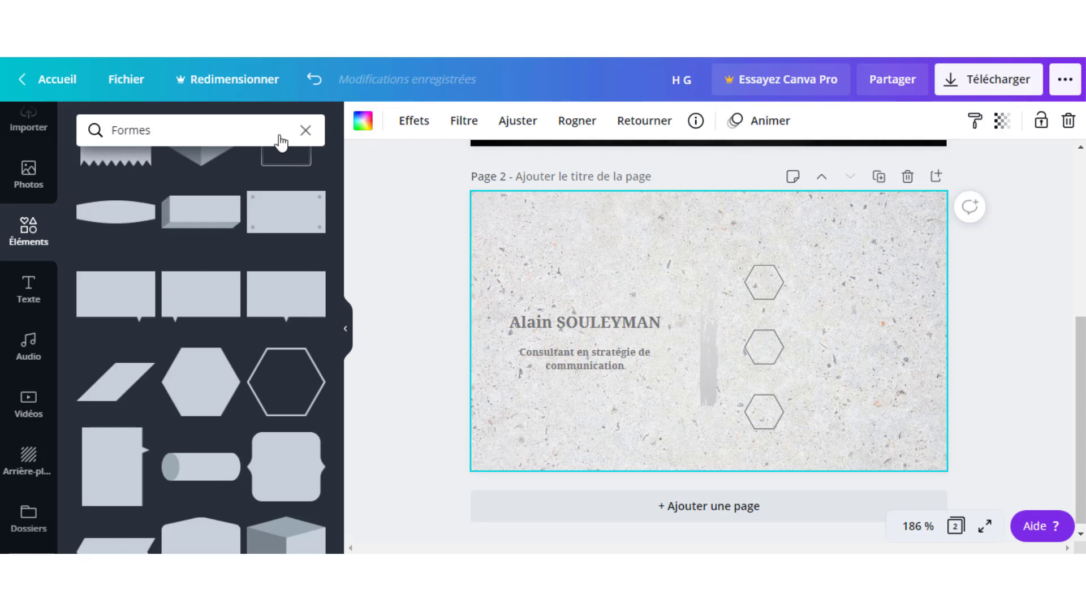
Search elements for 'mail' and add a small envelope icon onto the top hexagon.
left_click(230, 131)
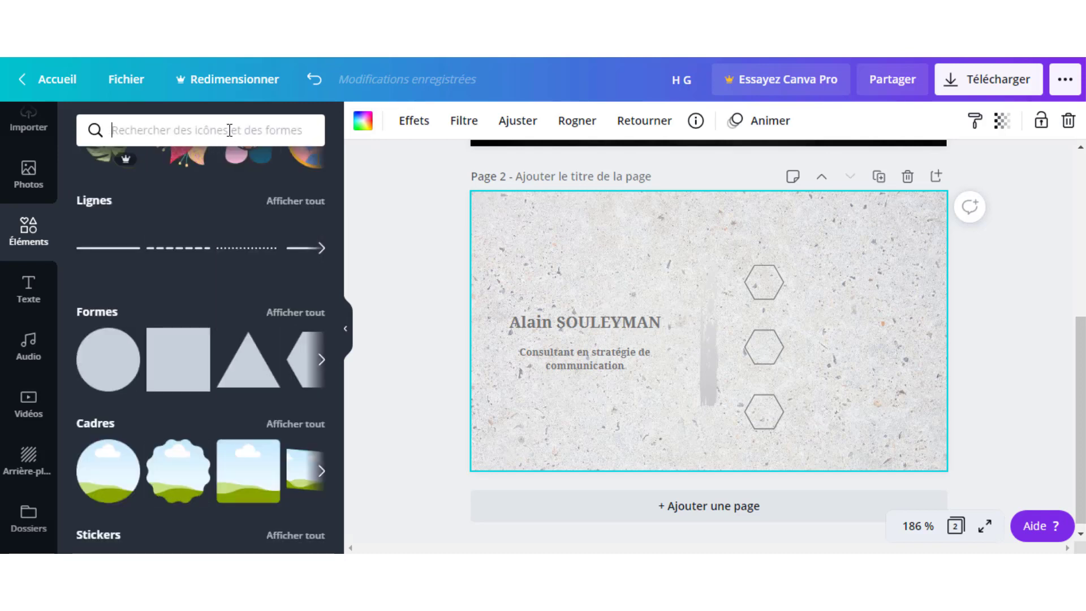
type("mail")
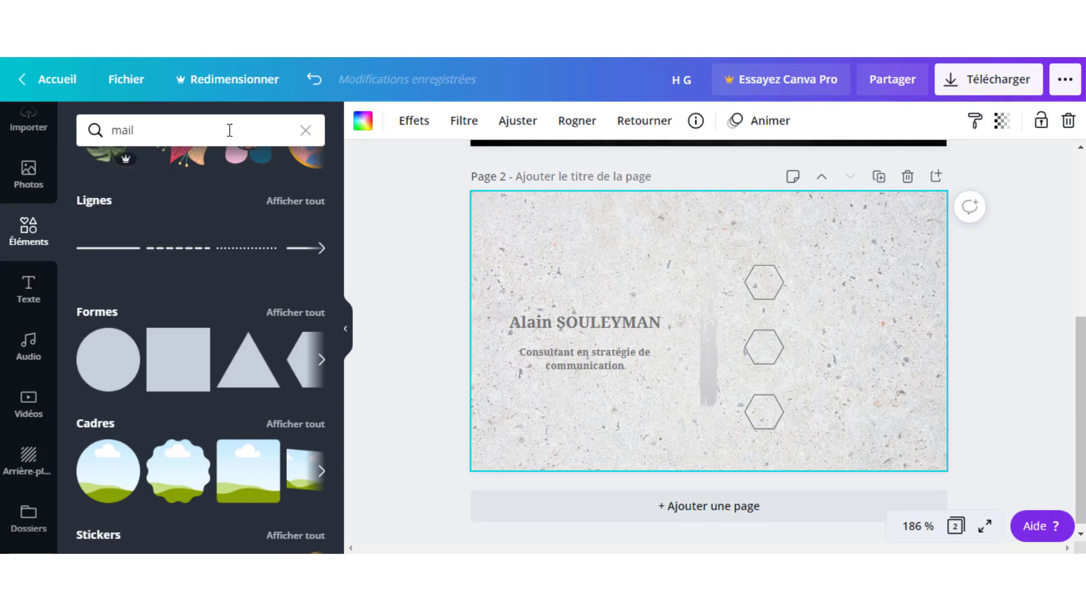
key("Return")
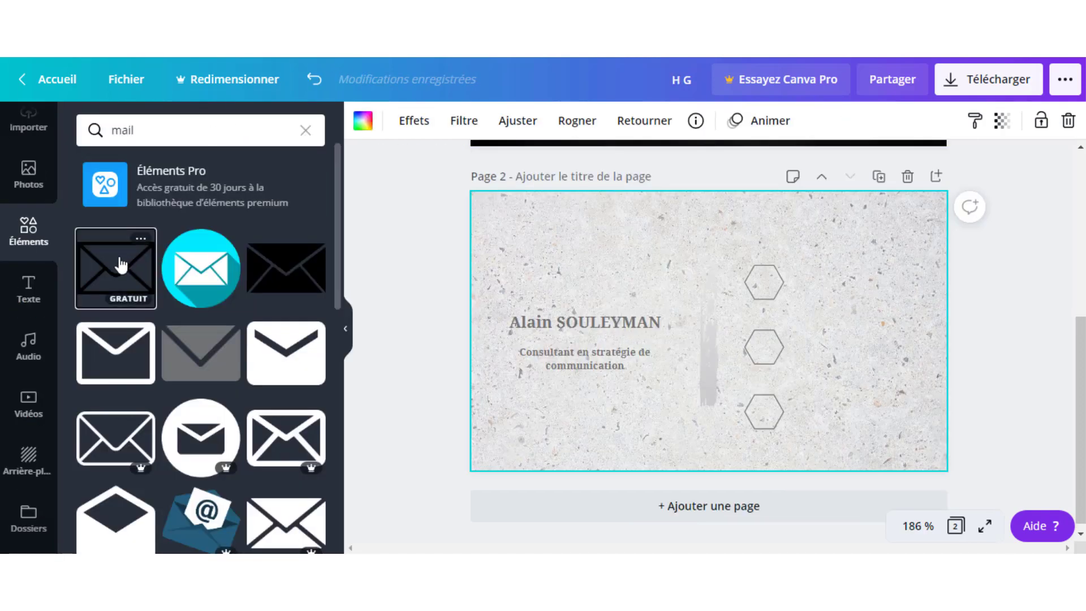
left_click(107, 262)
left_click_drag(541, 443, 912, 326)
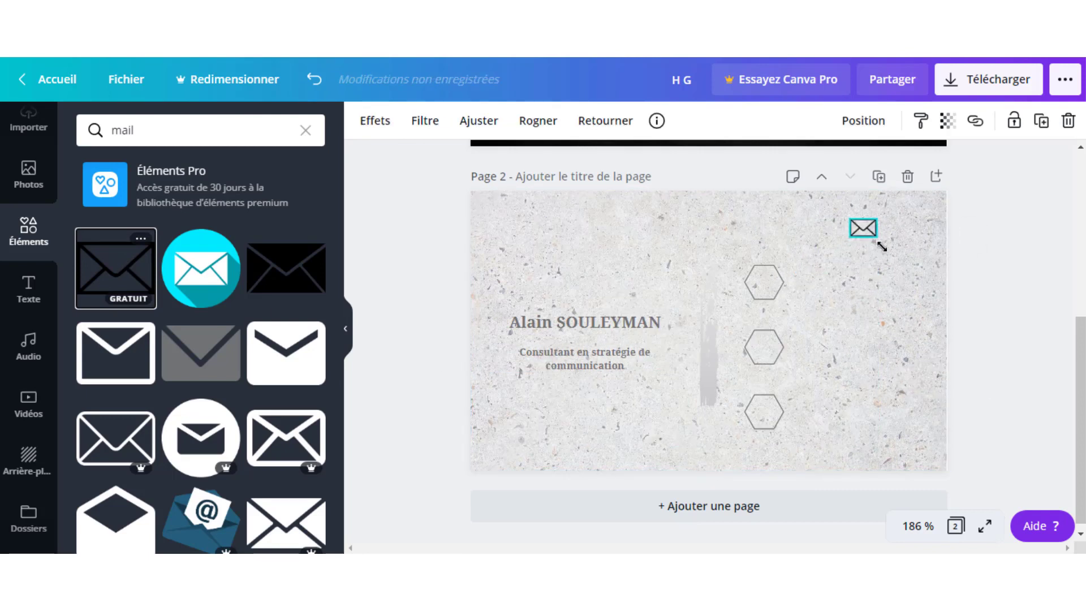
left_click_drag(858, 232, 758, 279)
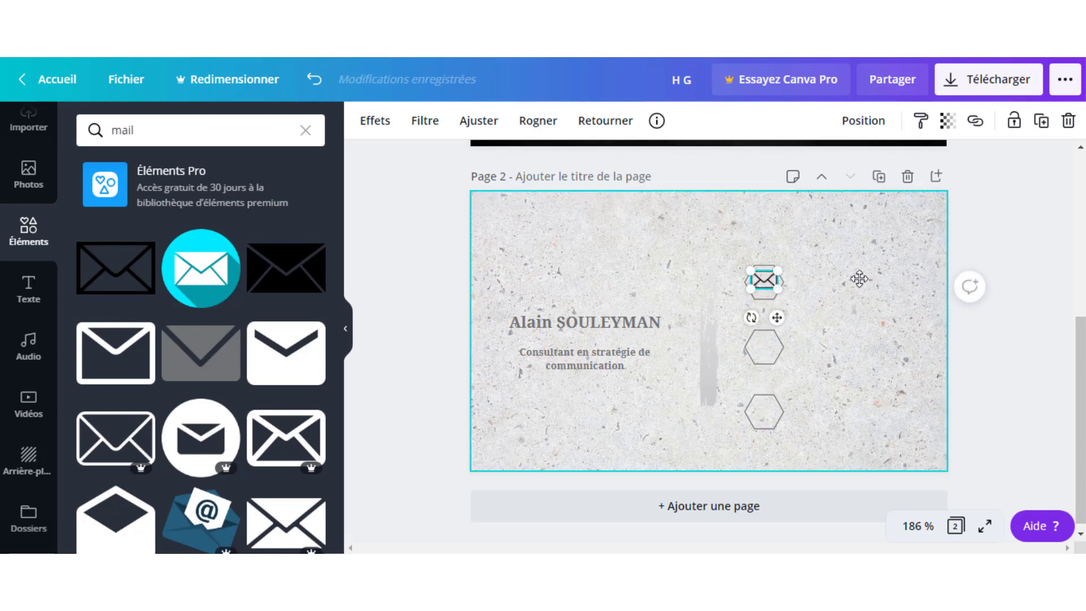
Centre the envelope within the top hexagon and make it slightly smaller.
key("Down")
key("Down")
key("Down")
key("Down")
key("Down")
key("Down")
key("Down")
key("Down")
key("Down")
key("Down")
key("Up")
key("Up")
key("Up")
key("Up")
key("Up")
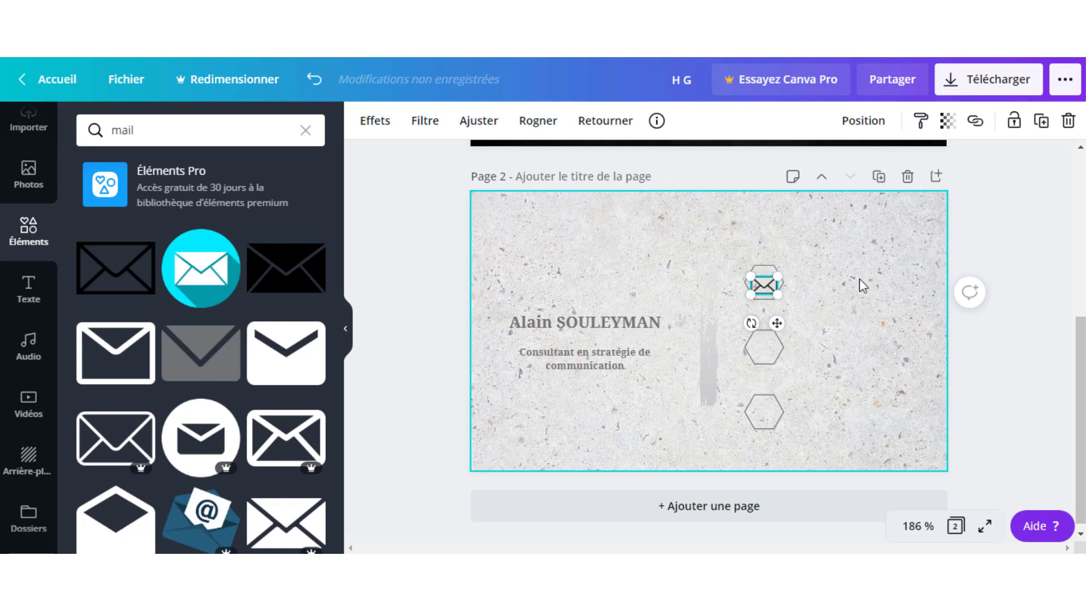
key("Up")
key("Up")
key("Up")
key("Up")
key("Up")
left_click(823, 277)
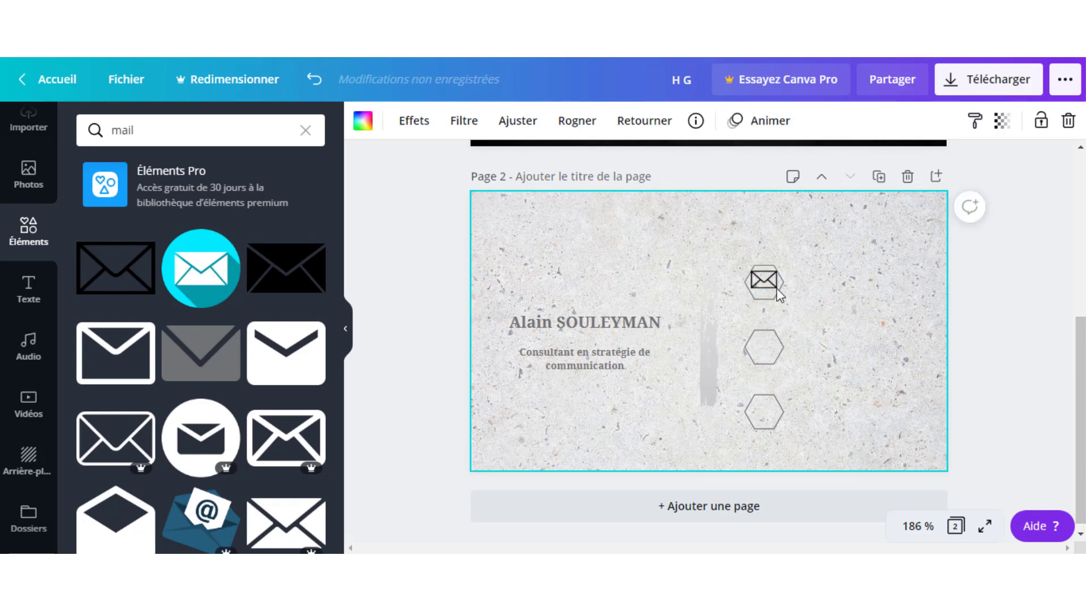
left_click_drag(772, 286, 772, 290)
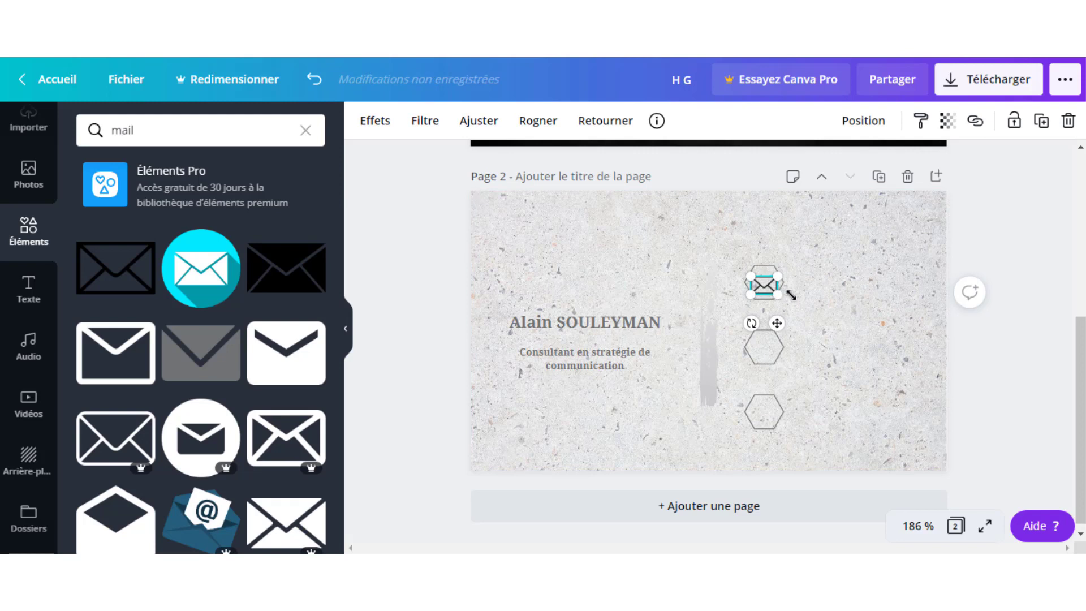
left_click(809, 294)
left_click(772, 291)
left_click_drag(777, 290, 755, 281)
left_click(819, 286)
left_click(812, 268)
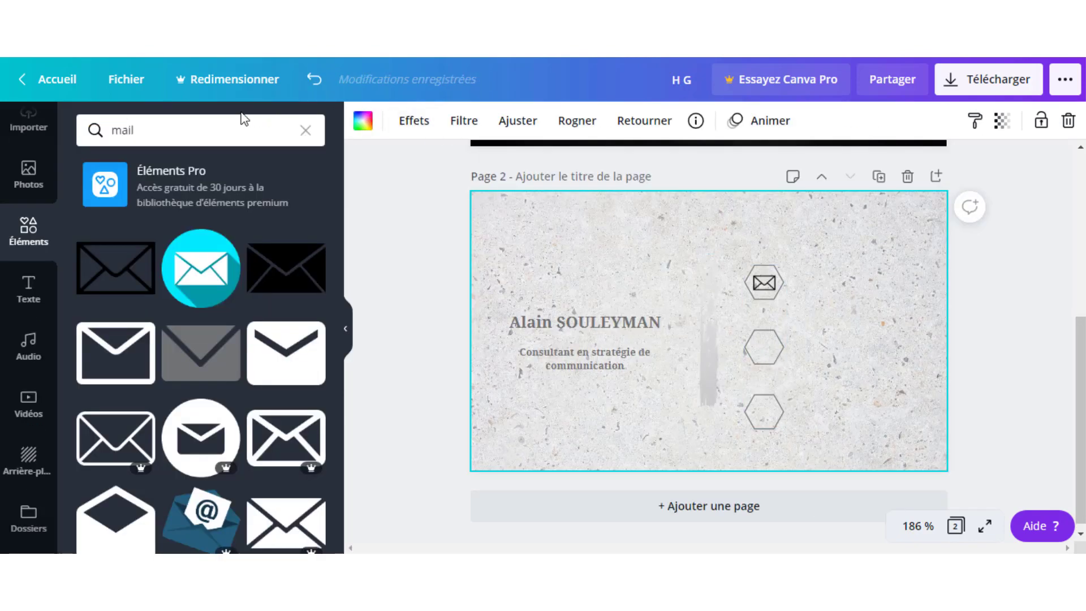
Search elements for 'contact' and add a phone icon shrunk to icon size.
key("BackSpace")
key("BackSpace")
key("BackSpace")
key("BackSpace")
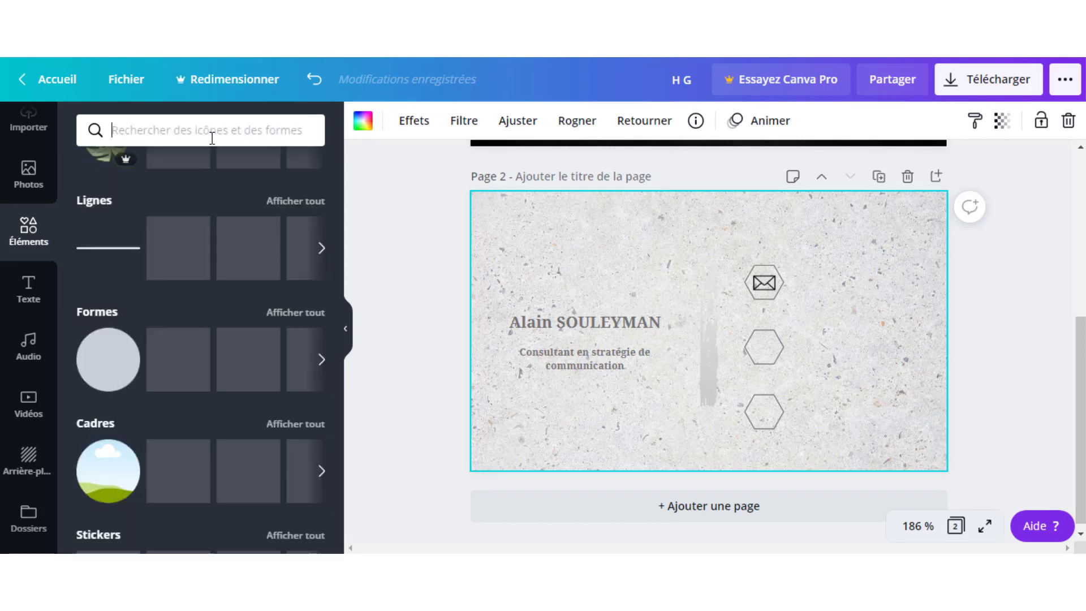
type("contact")
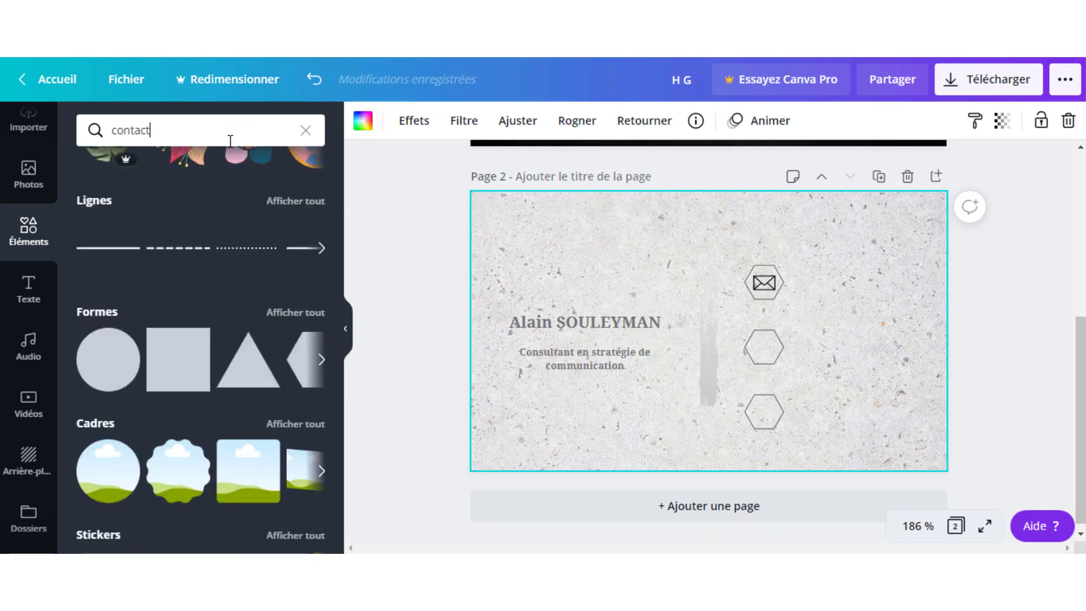
key("Return")
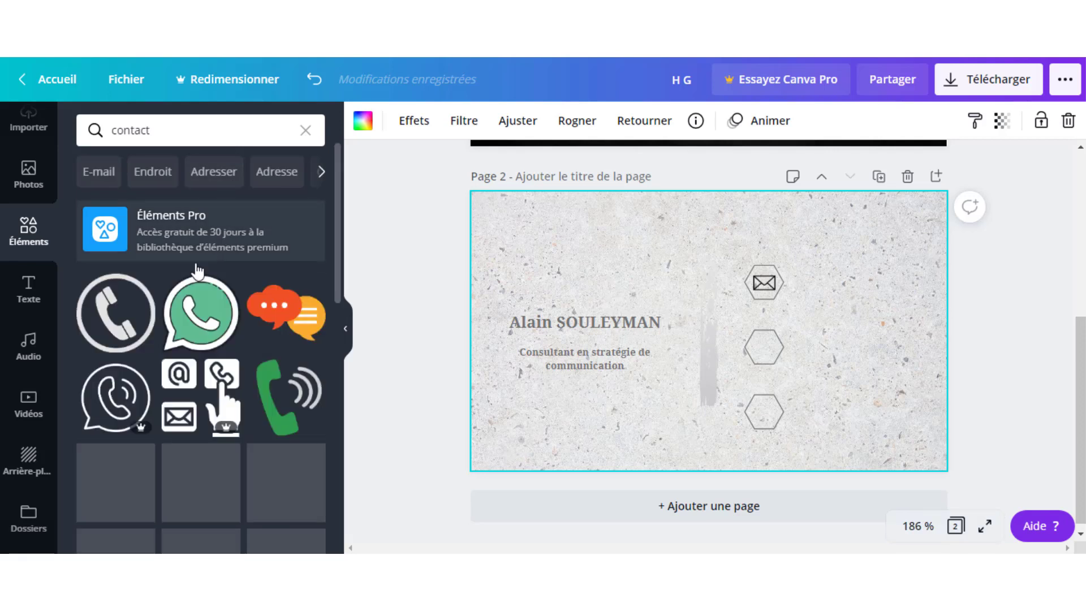
left_click(116, 329)
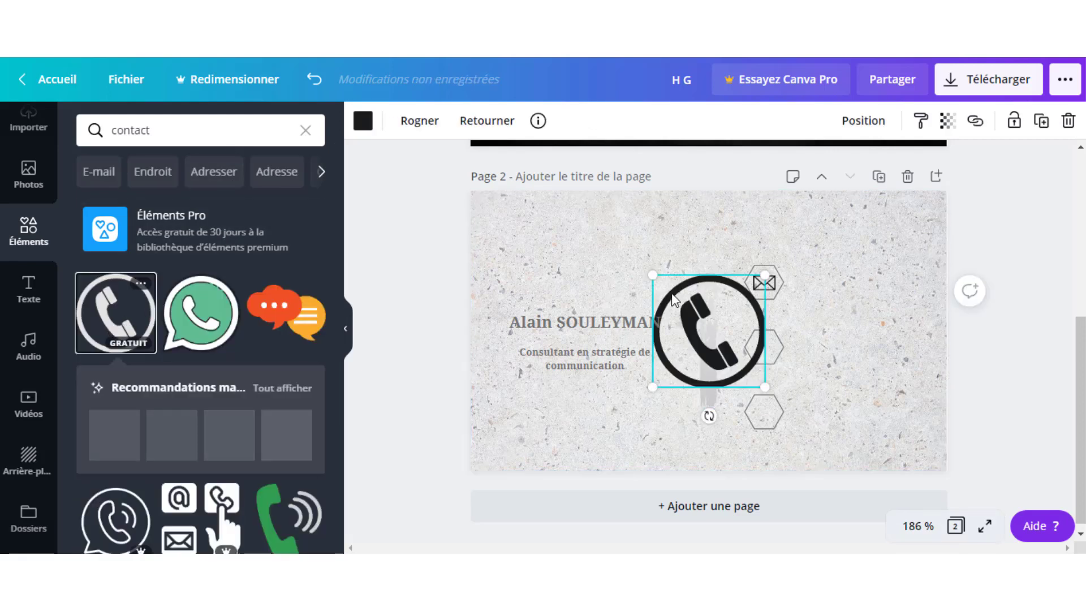
left_click_drag(646, 279, 764, 349)
Centre the phone icon in the middle hexagon and clear the contact search.
left_click(777, 378)
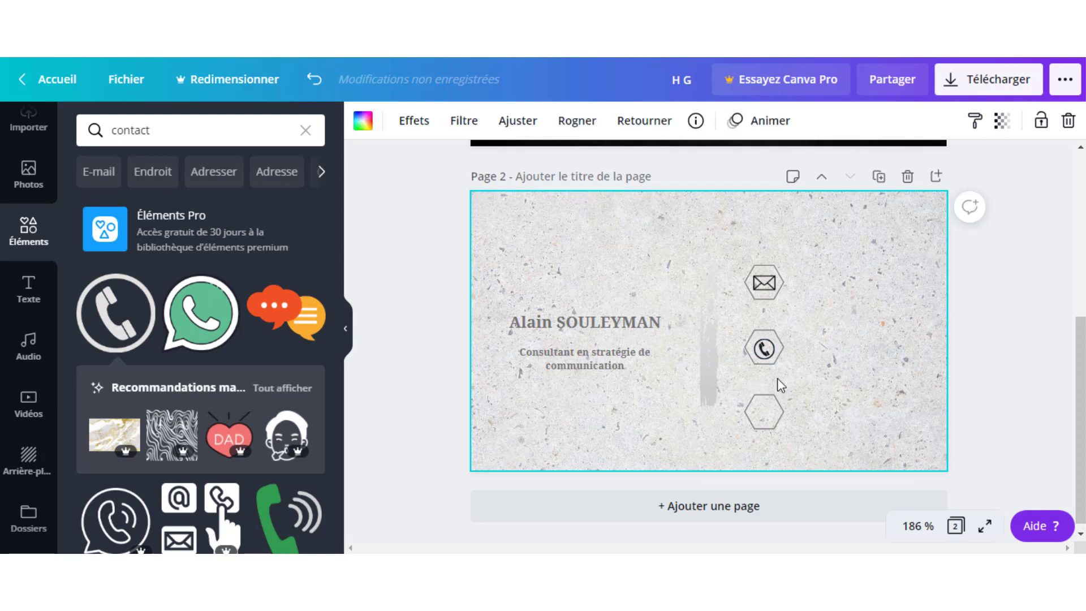
left_click(765, 339)
key("Up")
key("Up")
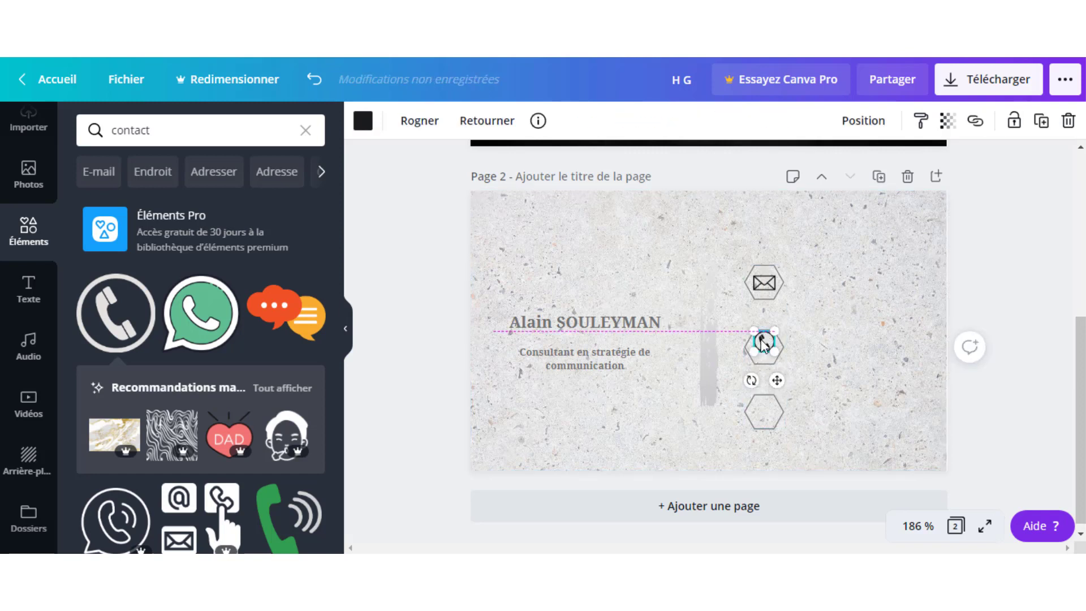
left_click(823, 369)
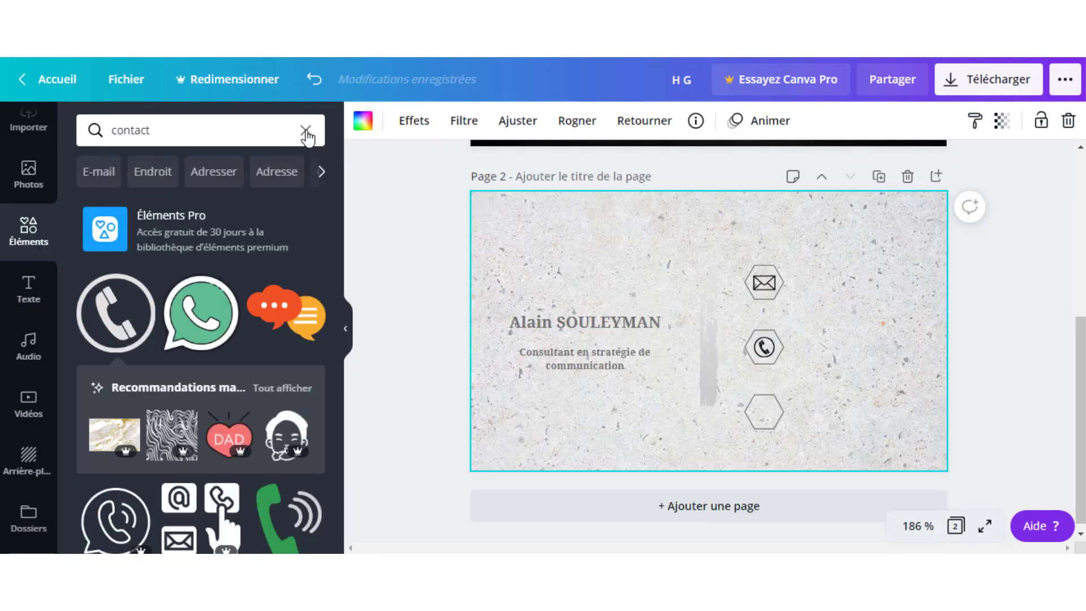
left_click(306, 131)
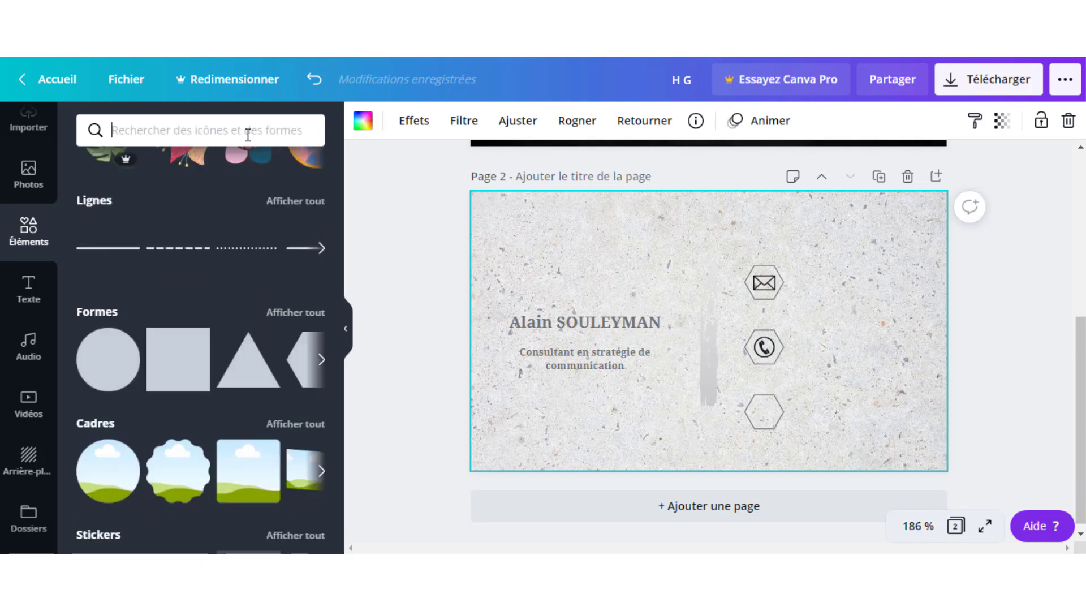
Search elements for site icons and add the dark WWW globe as a tiny icon.
type("site")
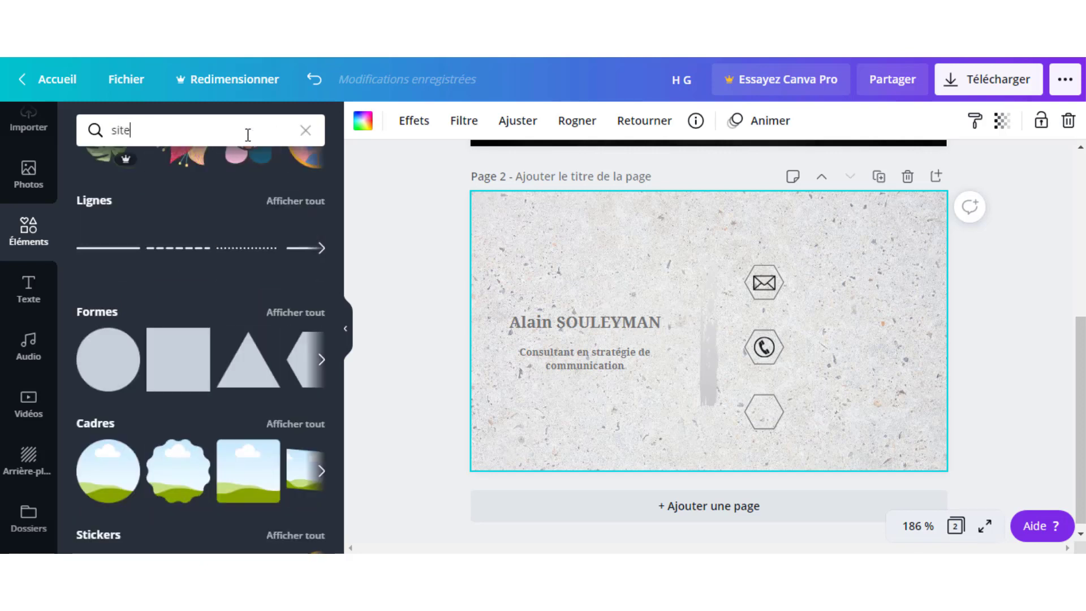
key("Return")
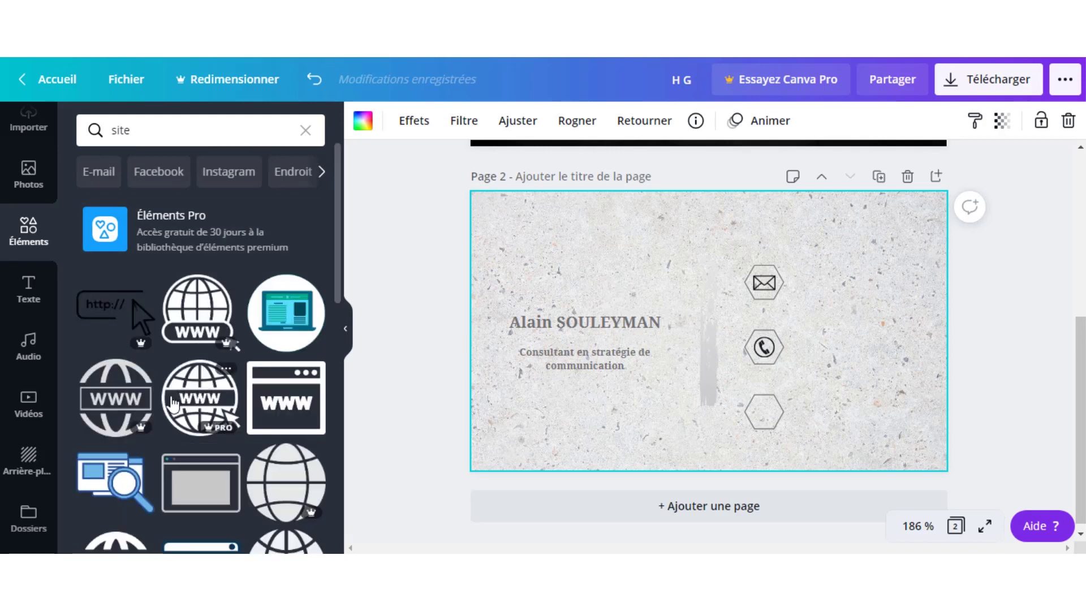
scroll(257, 394, "down", 5)
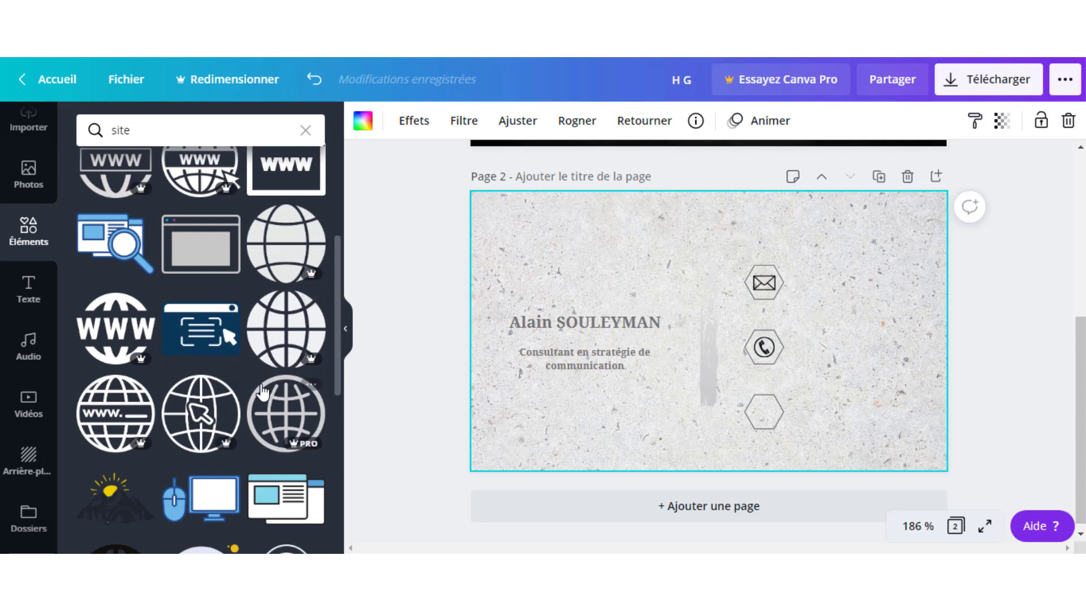
scroll(261, 396, "down", 4)
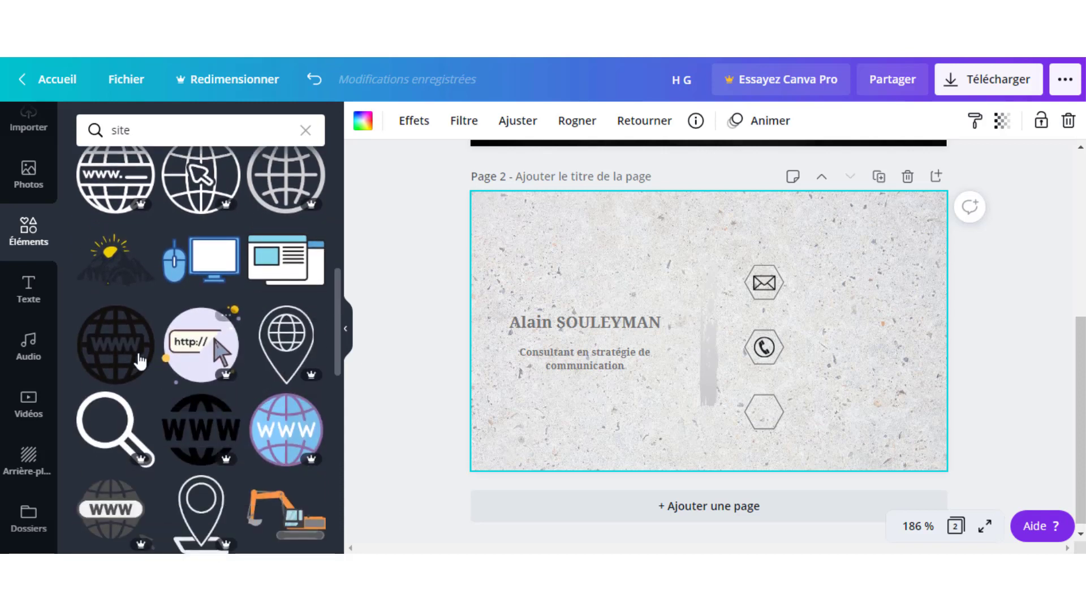
left_click(114, 346)
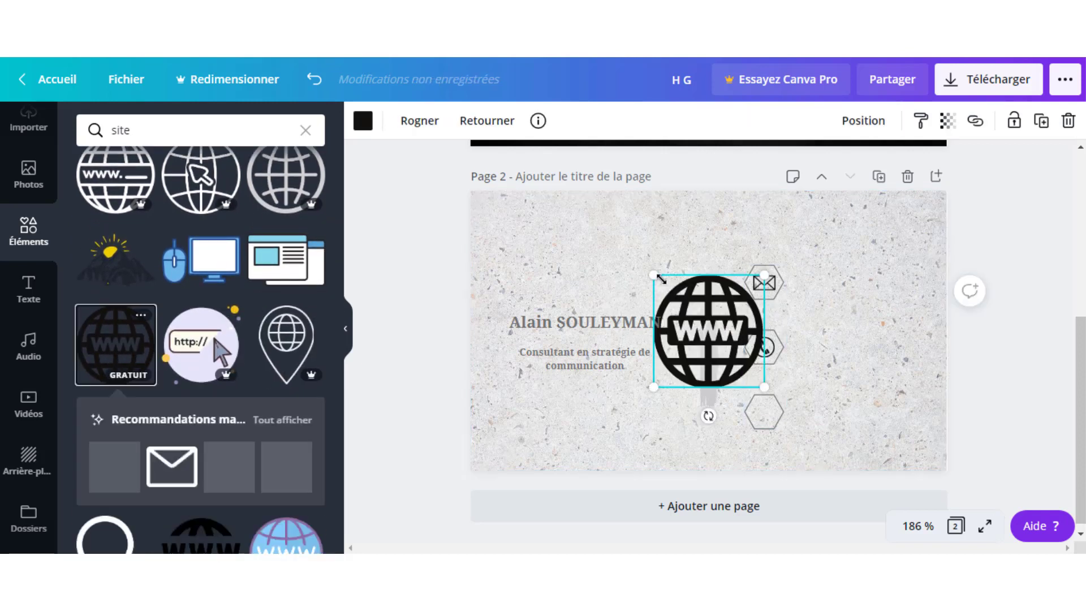
left_click_drag(654, 276, 752, 374)
left_click(892, 313)
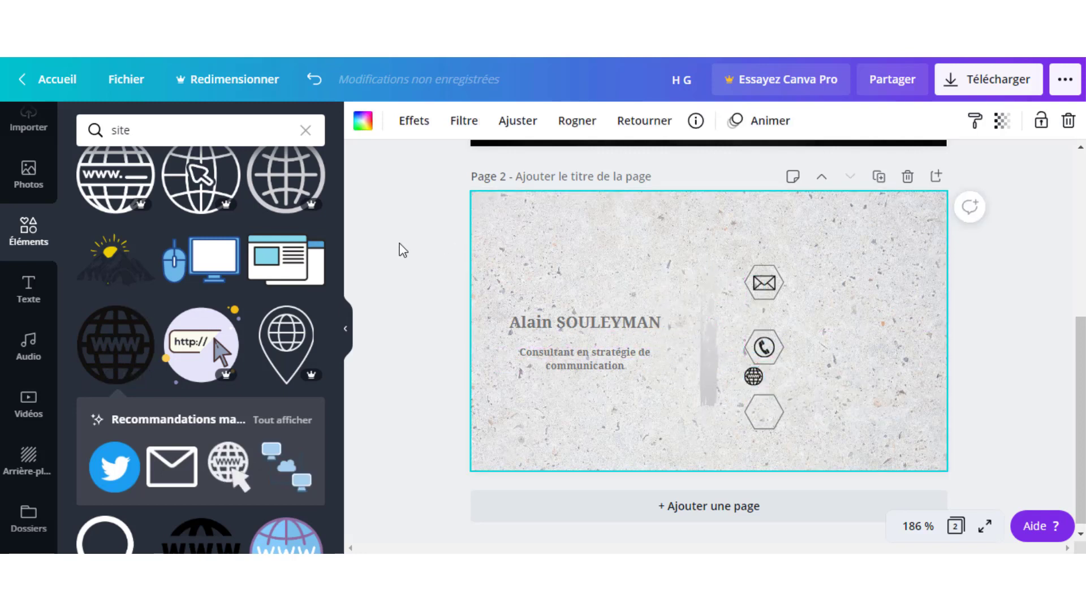
Resize the globe icon, undoing an enlargement and shrinking it instead.
scroll(239, 187, "up", 4)
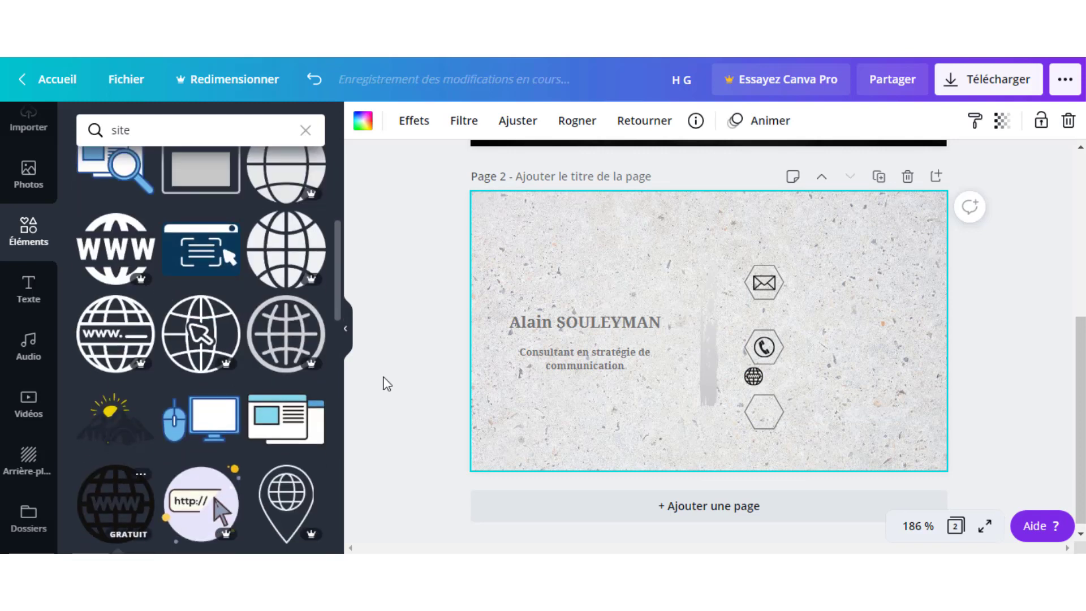
left_click(755, 378)
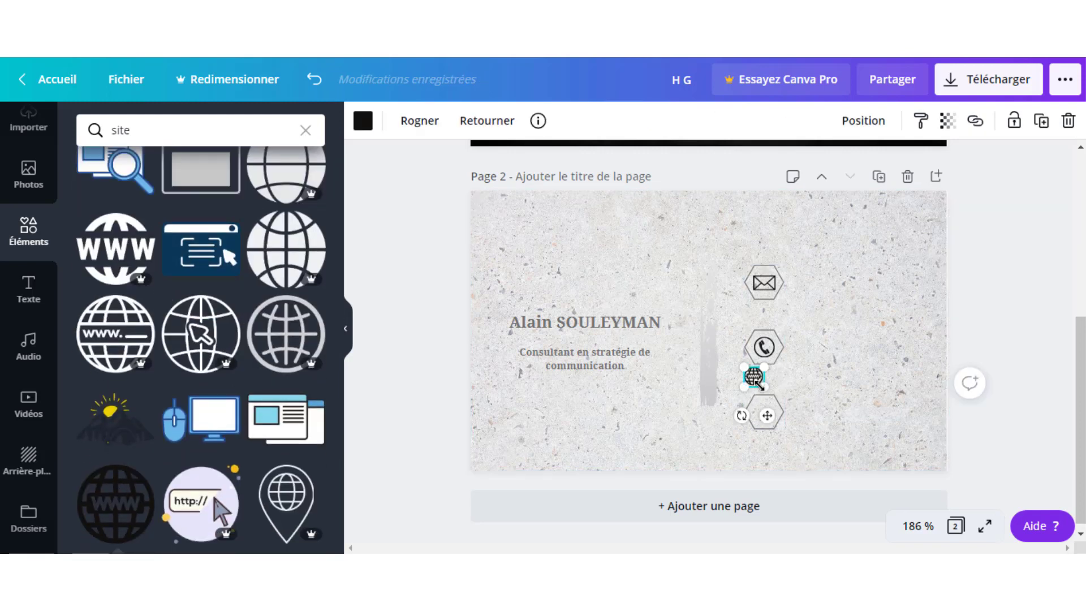
left_click_drag(764, 390, 766, 391)
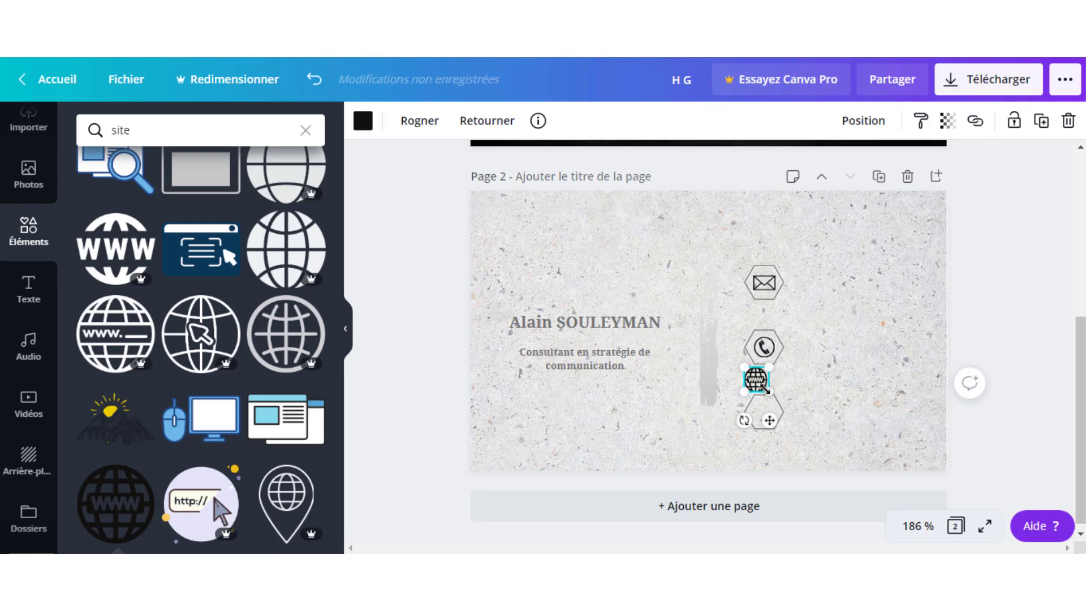
left_click(756, 381)
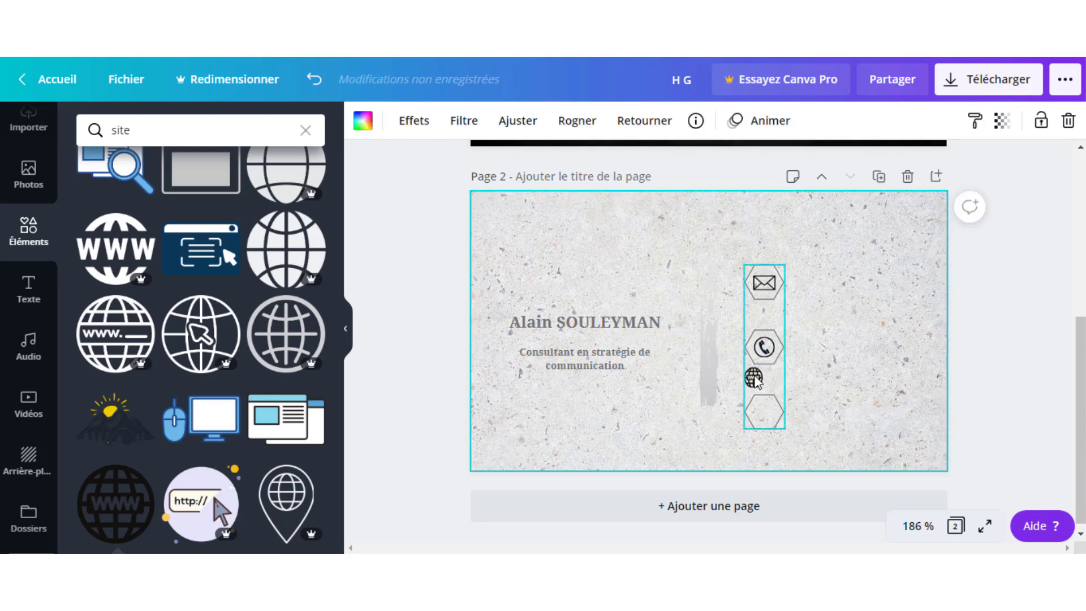
left_click(758, 380)
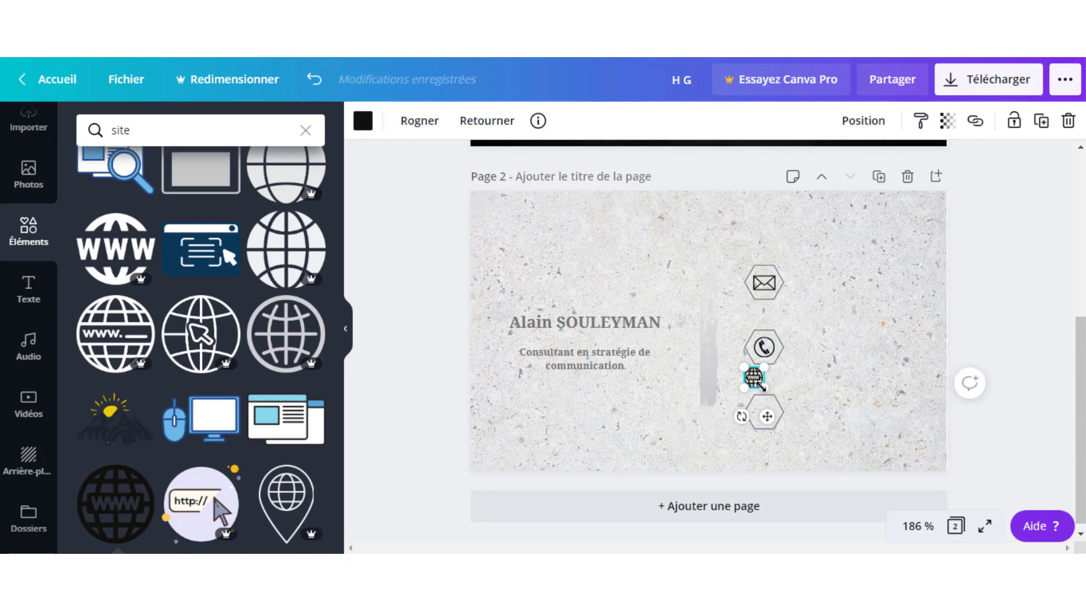
key("ctrl+z")
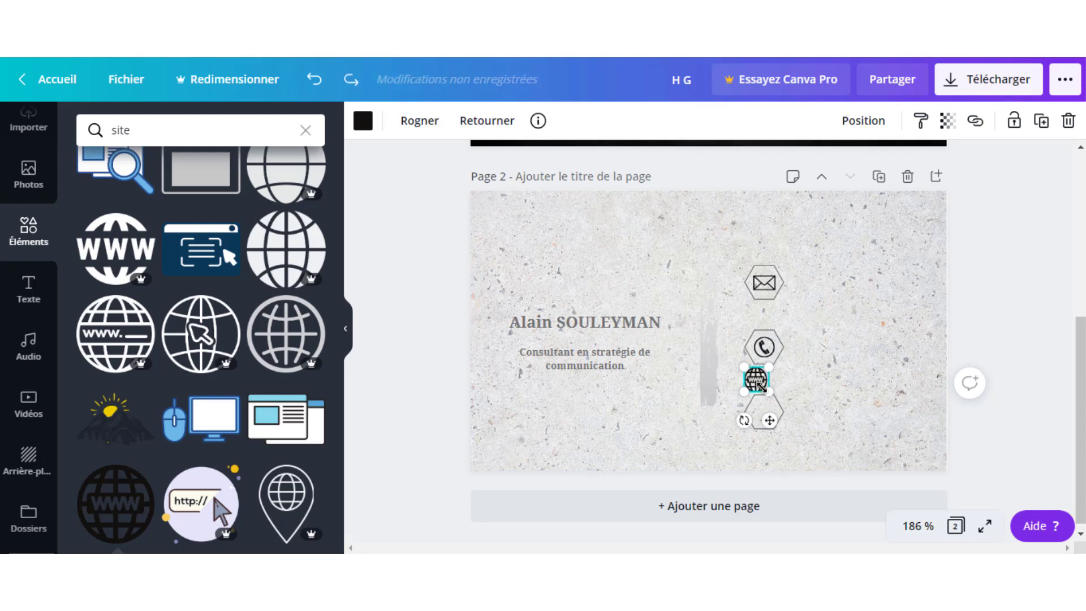
left_click_drag(766, 388, 806, 411)
left_click(837, 374)
Nudge the globe into the bottom hexagon and shrink it to fit.
left_click(752, 377)
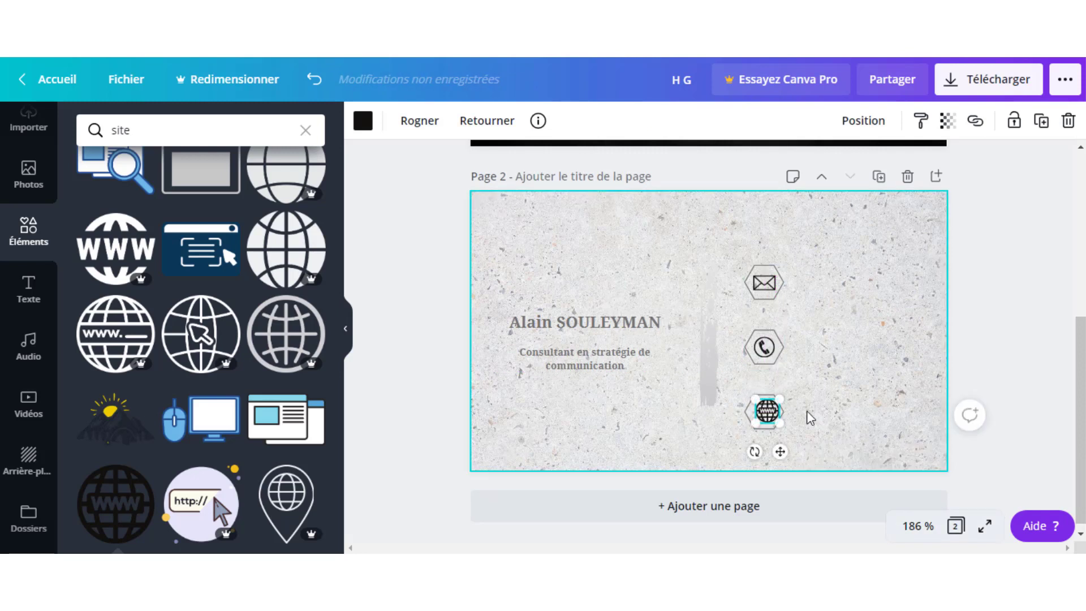
left_click(800, 358)
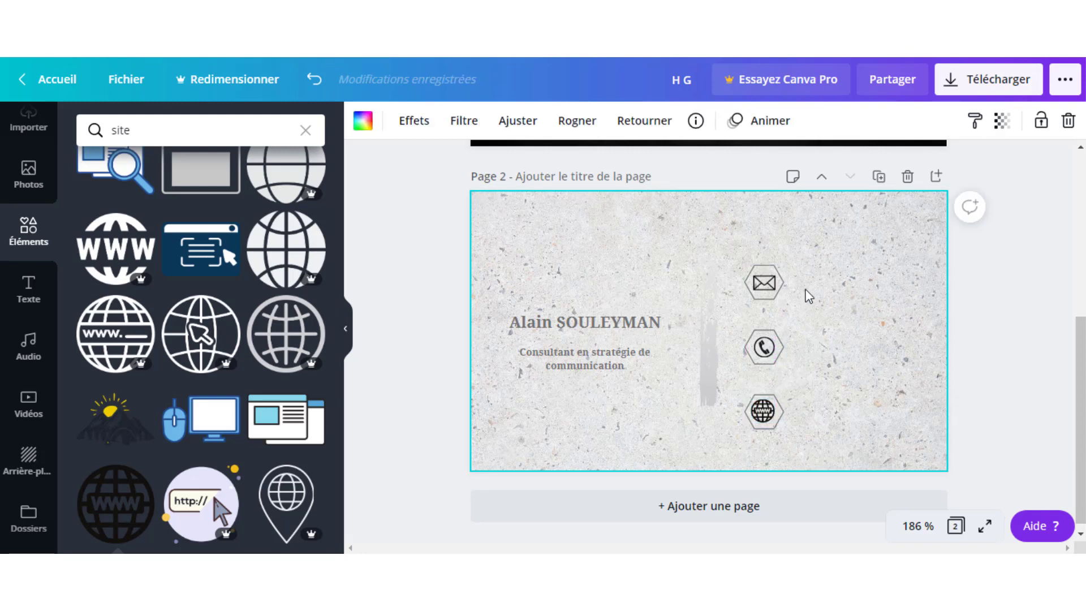
left_click(762, 411)
mouse_move(762, 411)
left_mouse_down()
mouse_move(766, 421)
mouse_move(773, 396)
mouse_move(764, 414)
left_mouse_up()
left_click(812, 369)
left_click(765, 413)
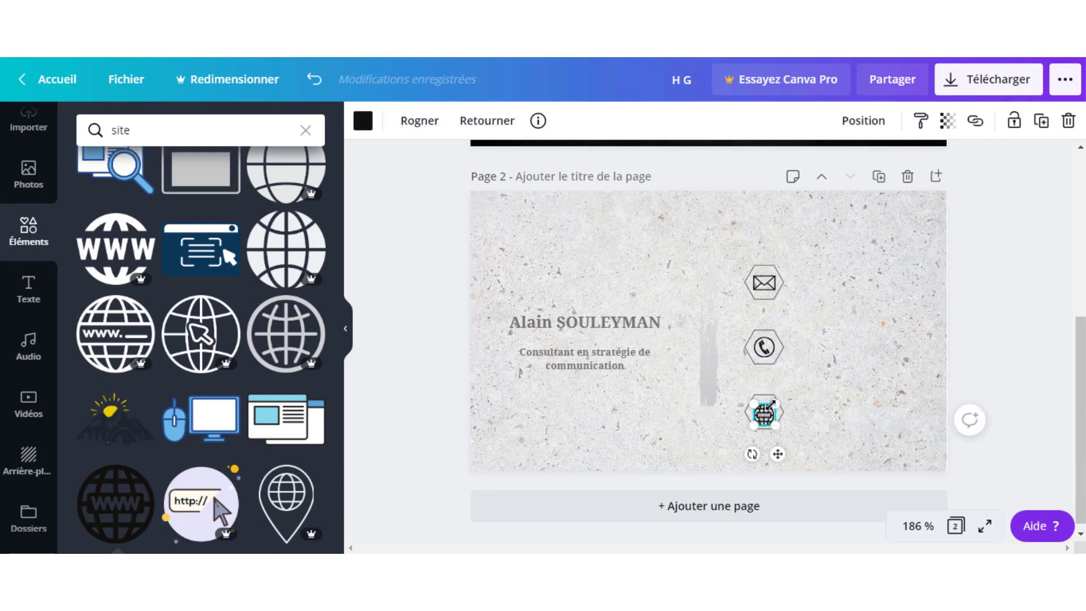
mouse_move(772, 405)
left_mouse_down()
mouse_move(764, 414)
mouse_move(771, 407)
mouse_move(781, 425)
mouse_move(771, 413)
left_mouse_up()
Move the globe icon slightly up so it is centred in the bottom hexagon.
left_click(778, 385)
left_click(857, 400)
left_click(818, 394)
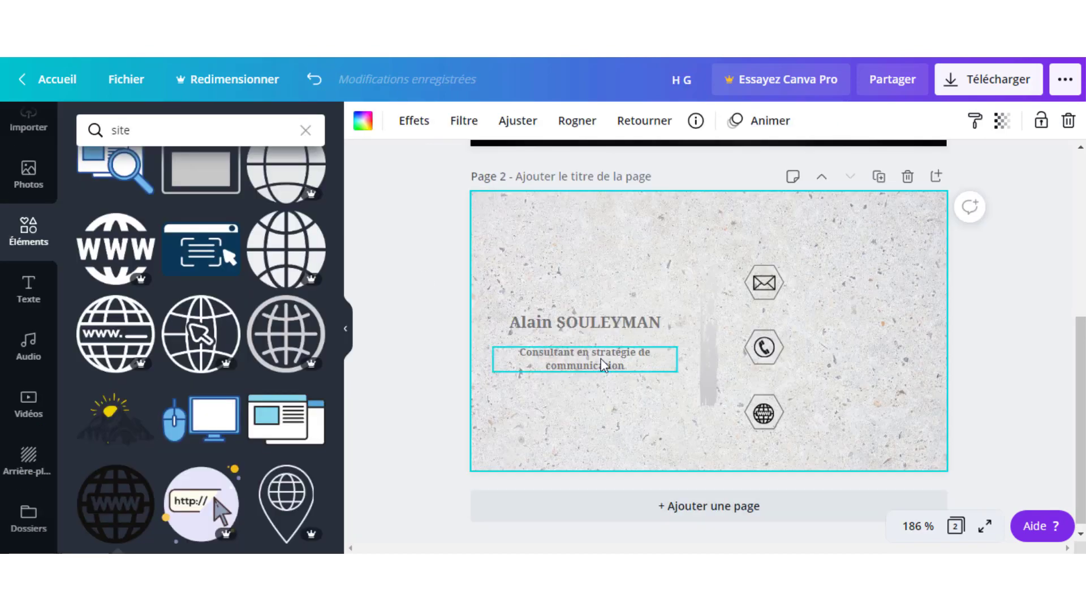
Nudge the job-title text slightly and duplicate it.
left_click_drag(597, 345, 602, 343)
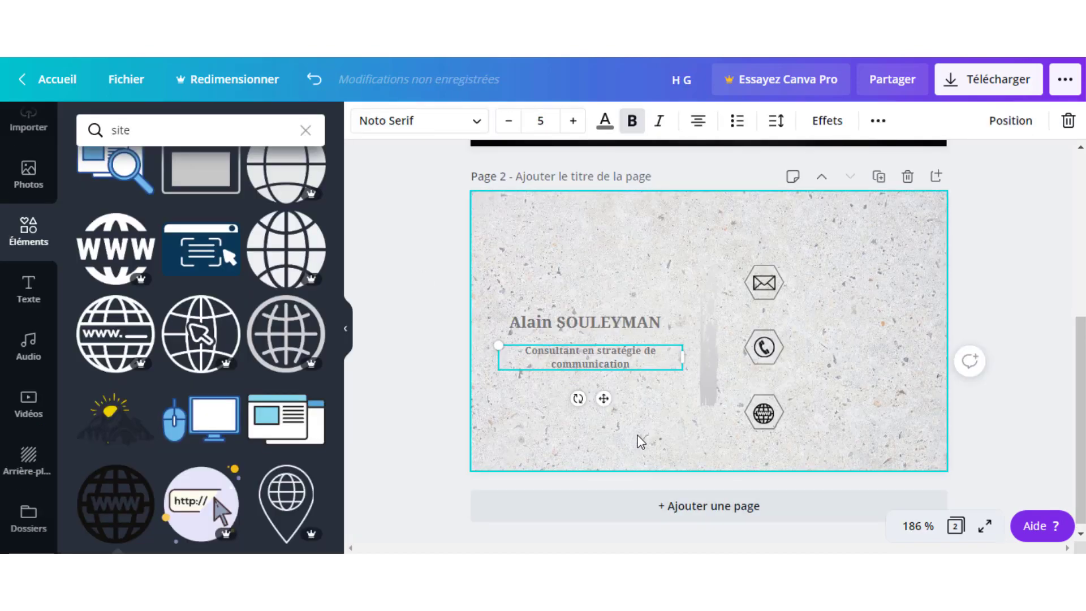
left_click(632, 419)
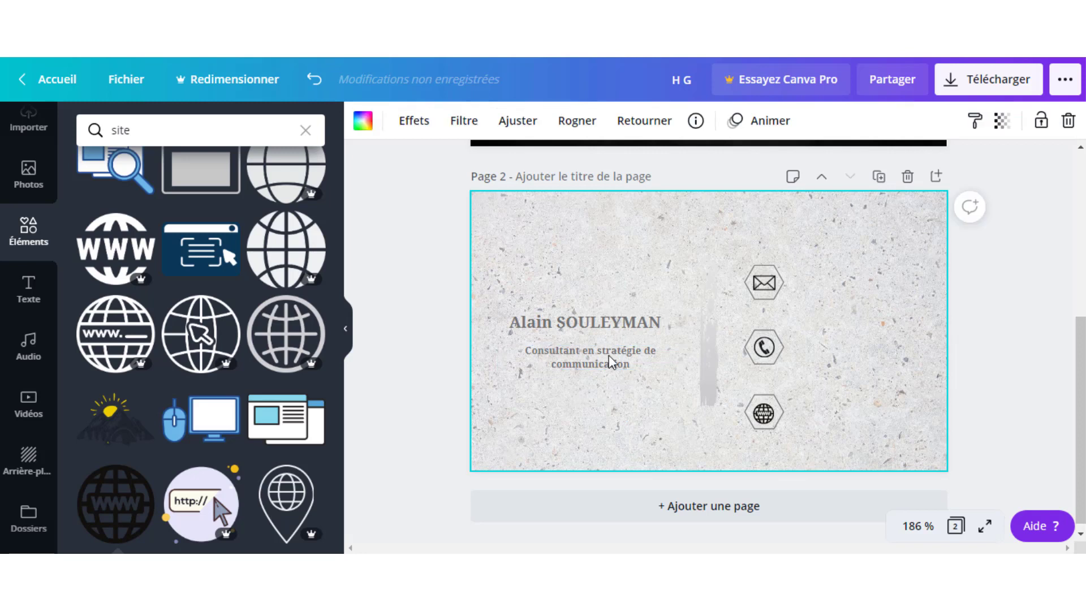
left_click(609, 354)
key("ctrl+d")
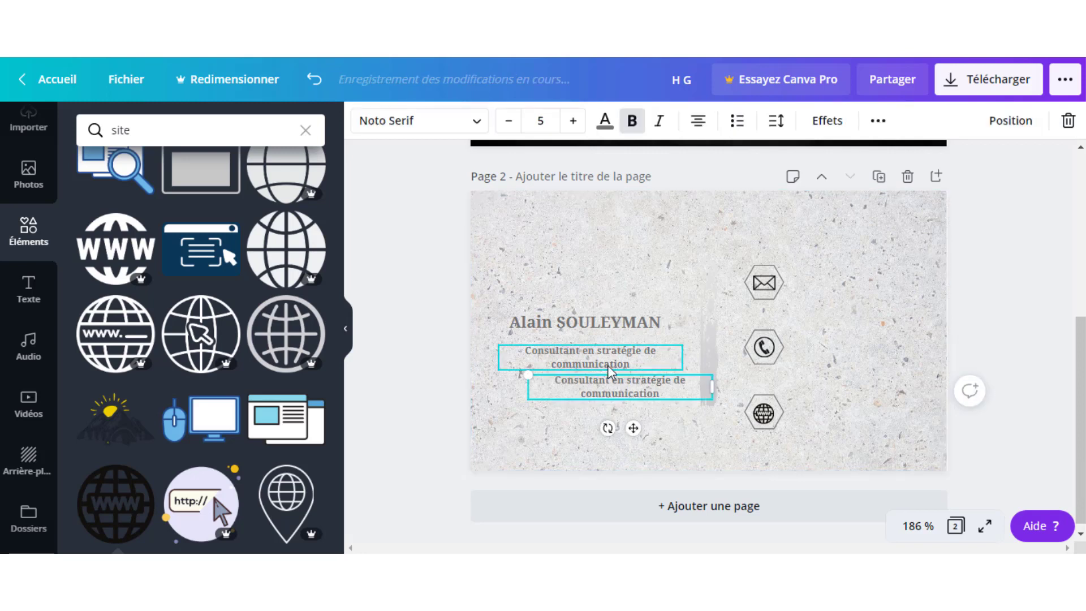
left_click_drag(624, 379, 889, 284)
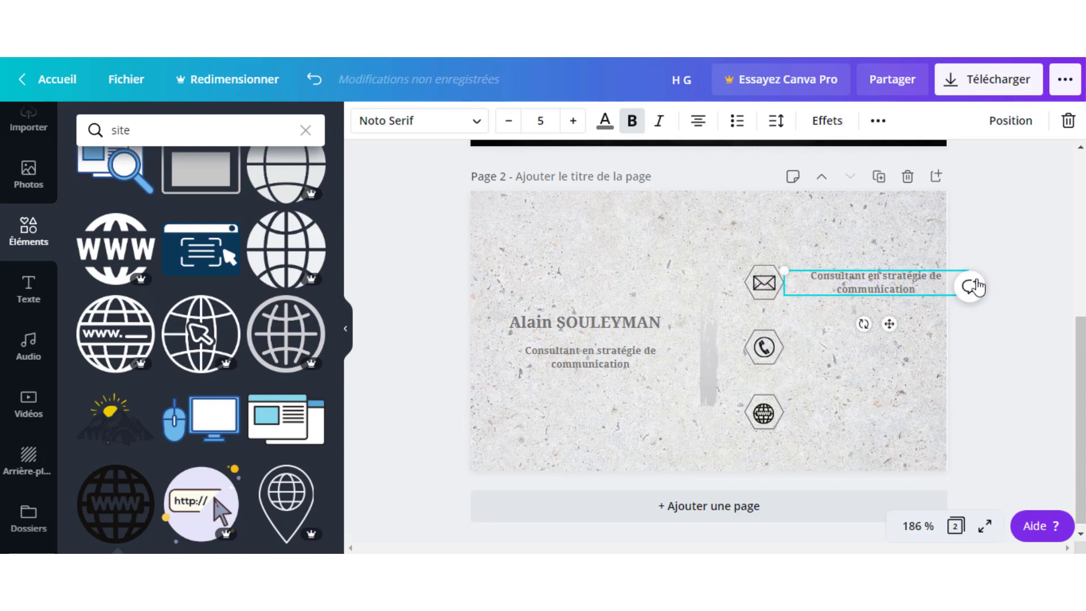
Move the job-title copy beside the envelope icon and narrow its box.
left_click(911, 351)
left_click(885, 284)
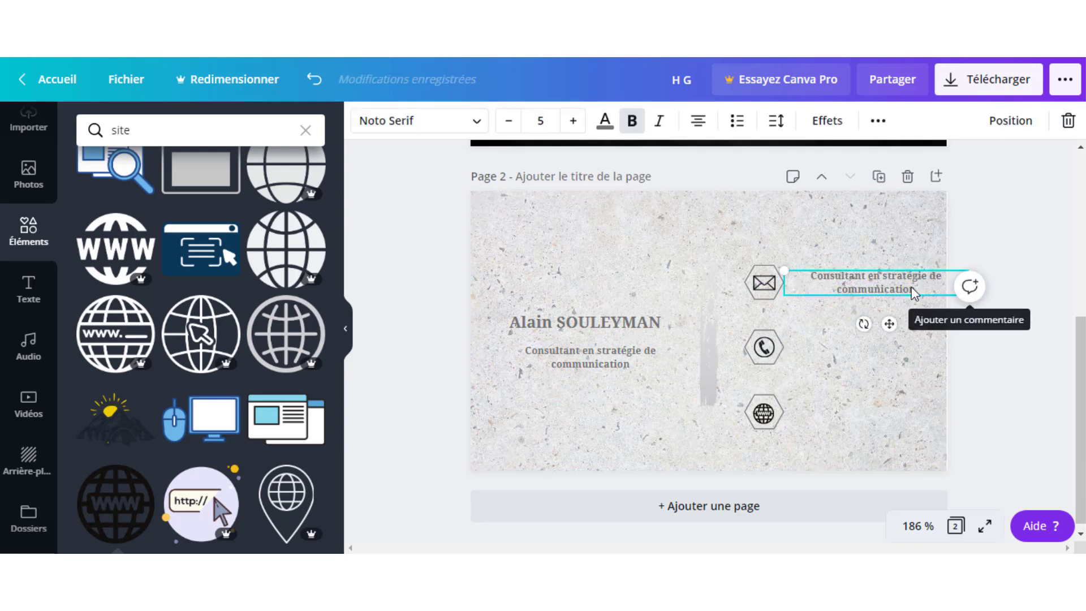
left_click_drag(886, 288, 775, 241)
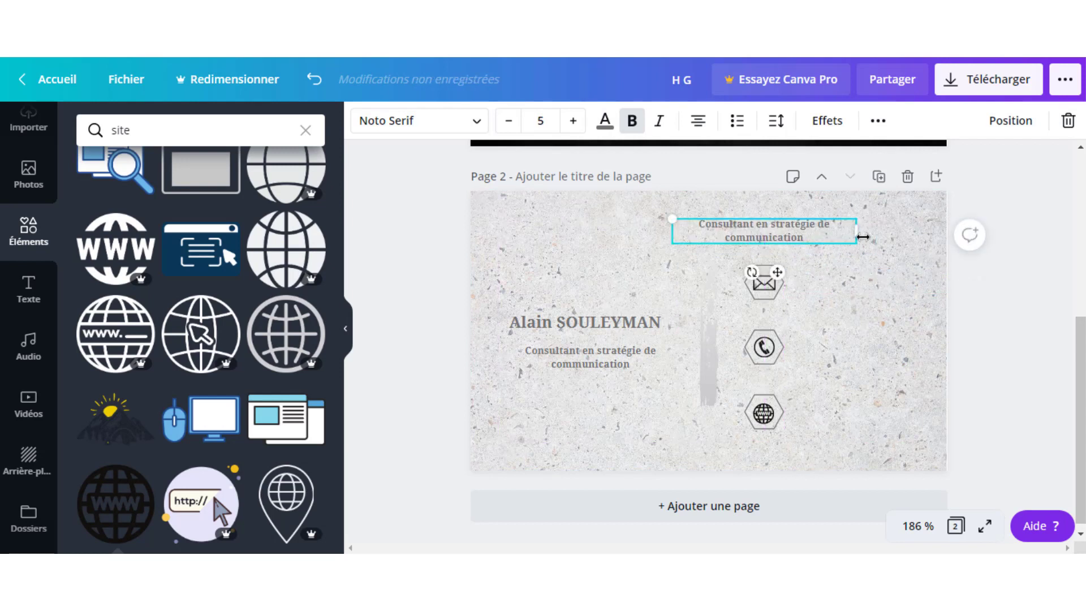
left_click_drag(858, 234, 894, 283)
left_click(791, 248)
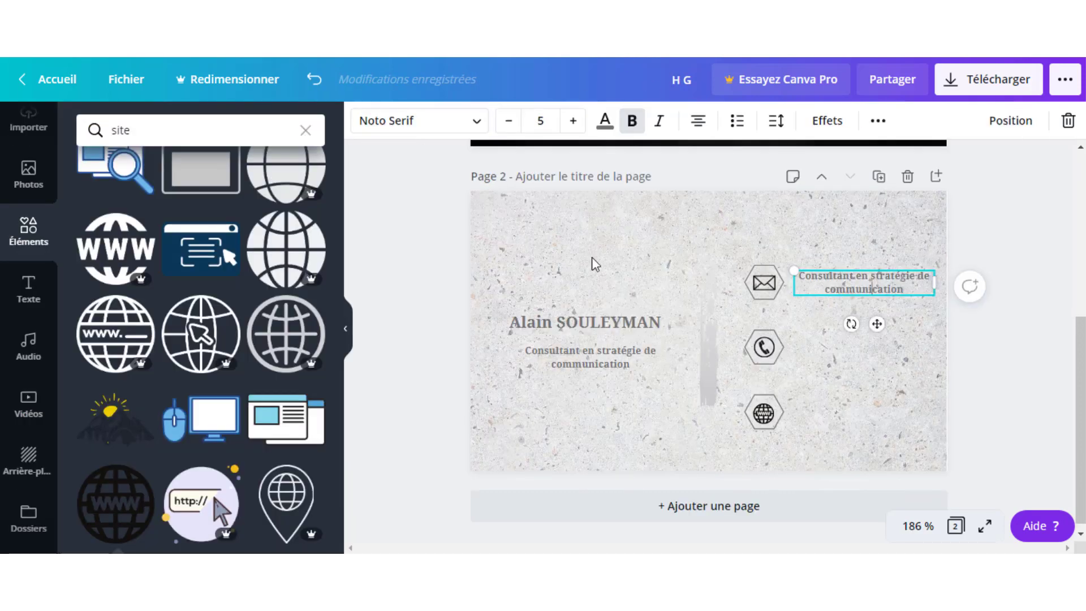
Replace the copied text beside the envelope with the contact's e-mail address.
double_click(843, 279)
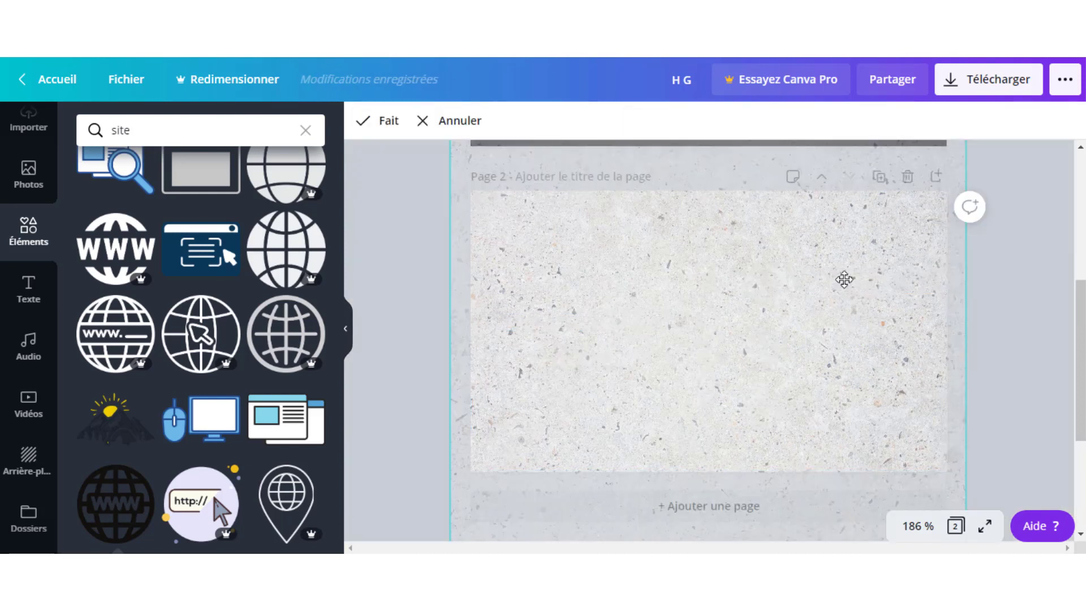
left_click(996, 298)
left_click(855, 283)
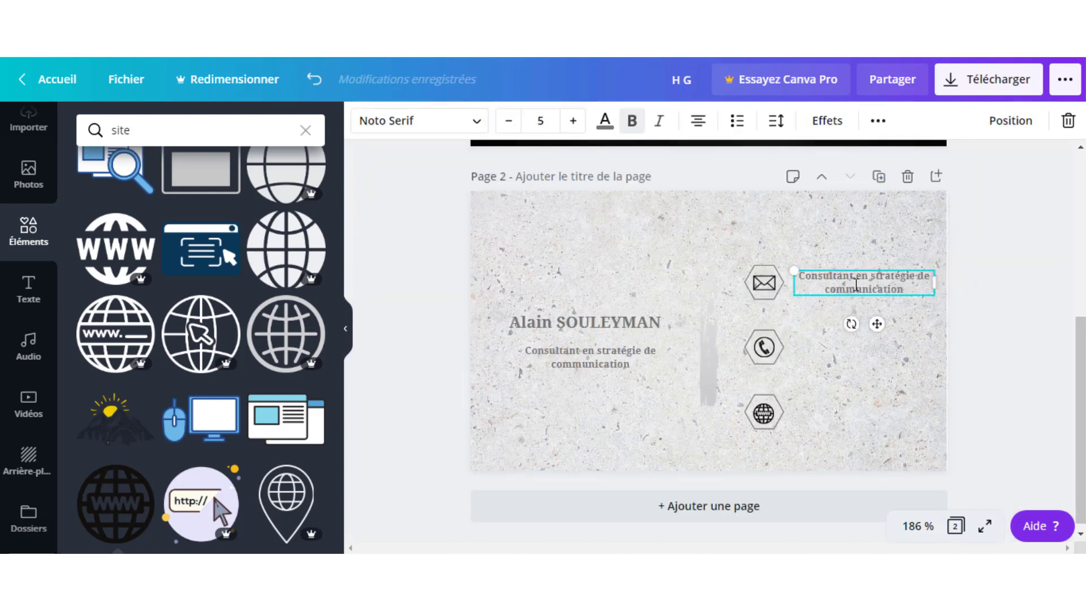
left_click(856, 284)
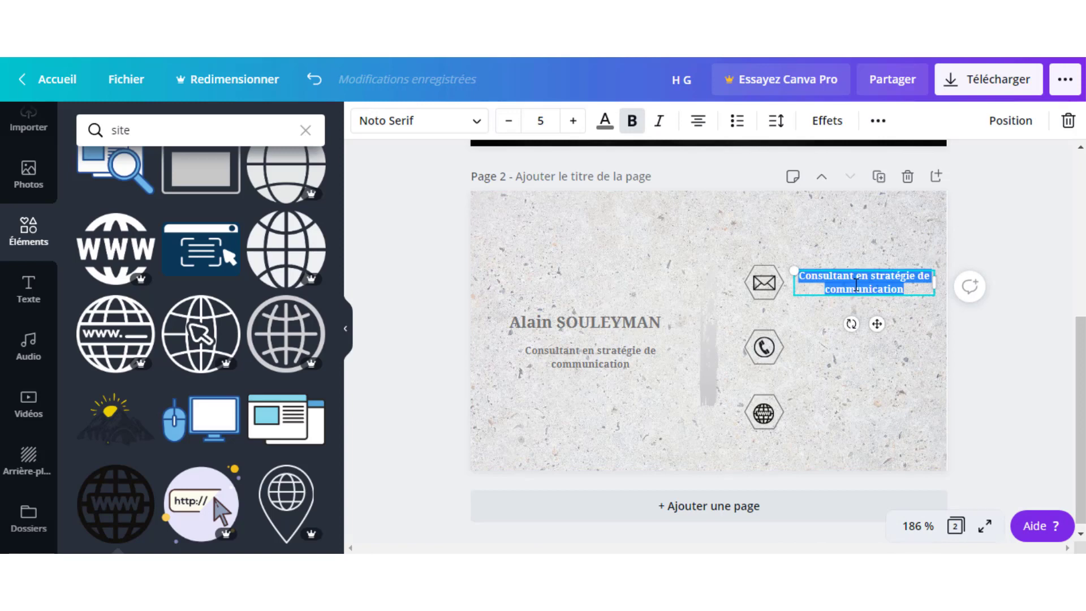
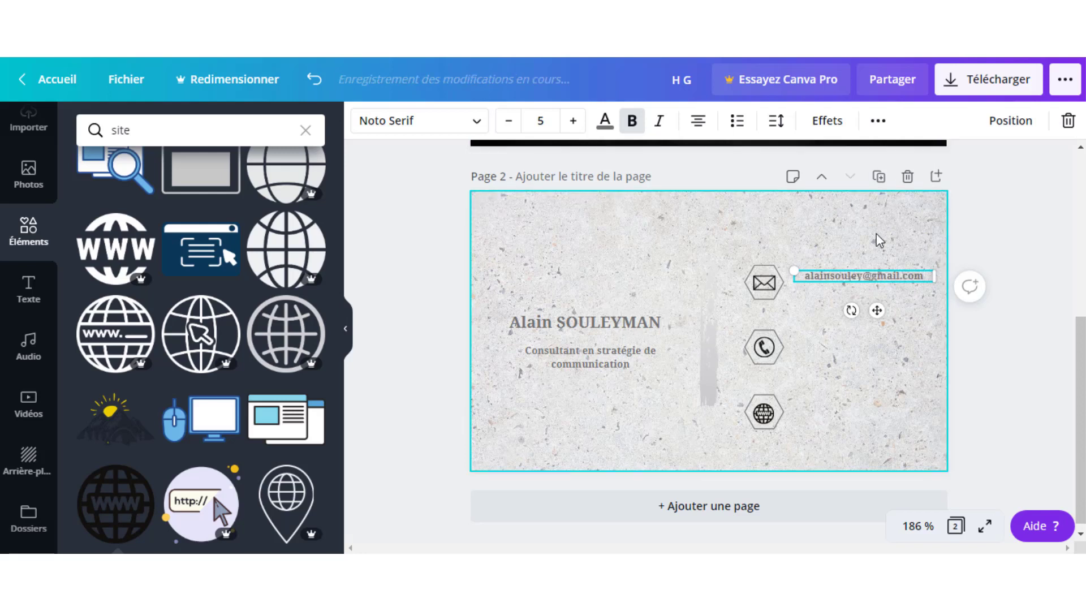
left_click(876, 233)
Set the e-mail text to size 6, widen it to one line and align it right.
left_click(845, 276)
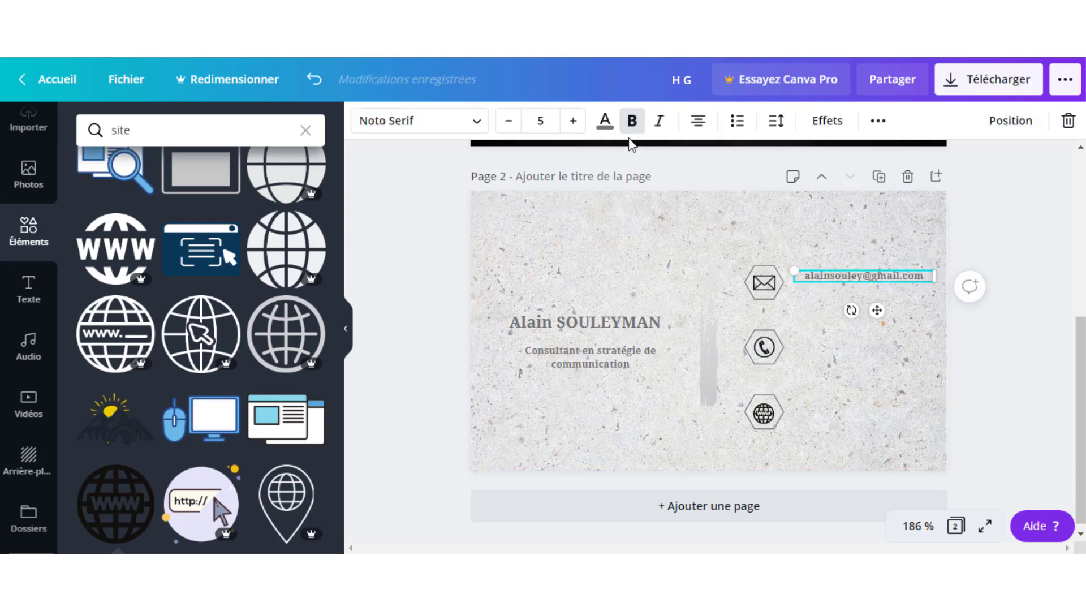
left_click(574, 123)
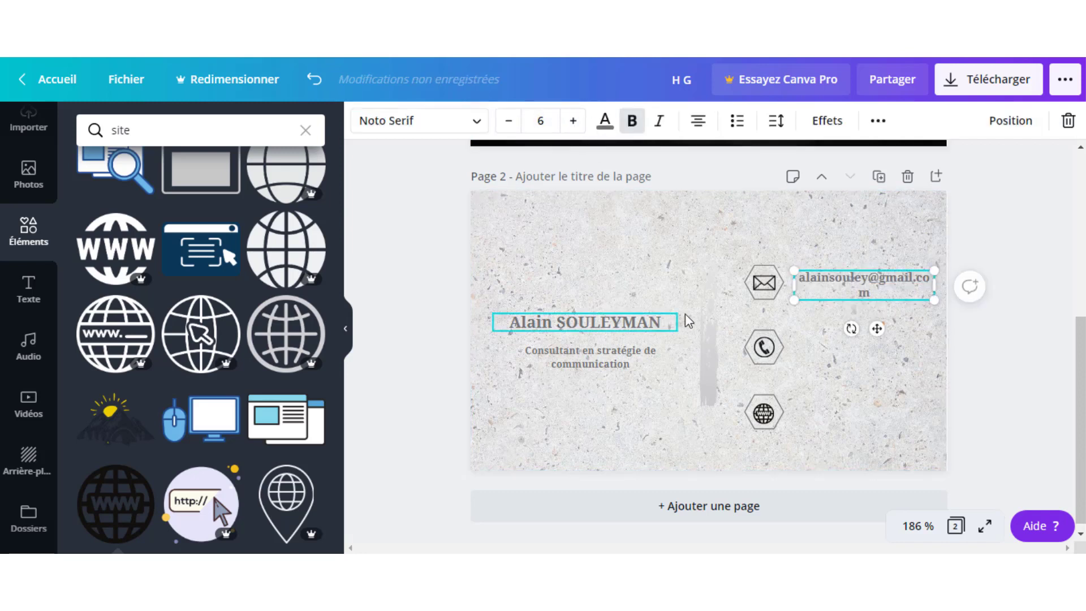
left_click_drag(945, 291, 947, 290)
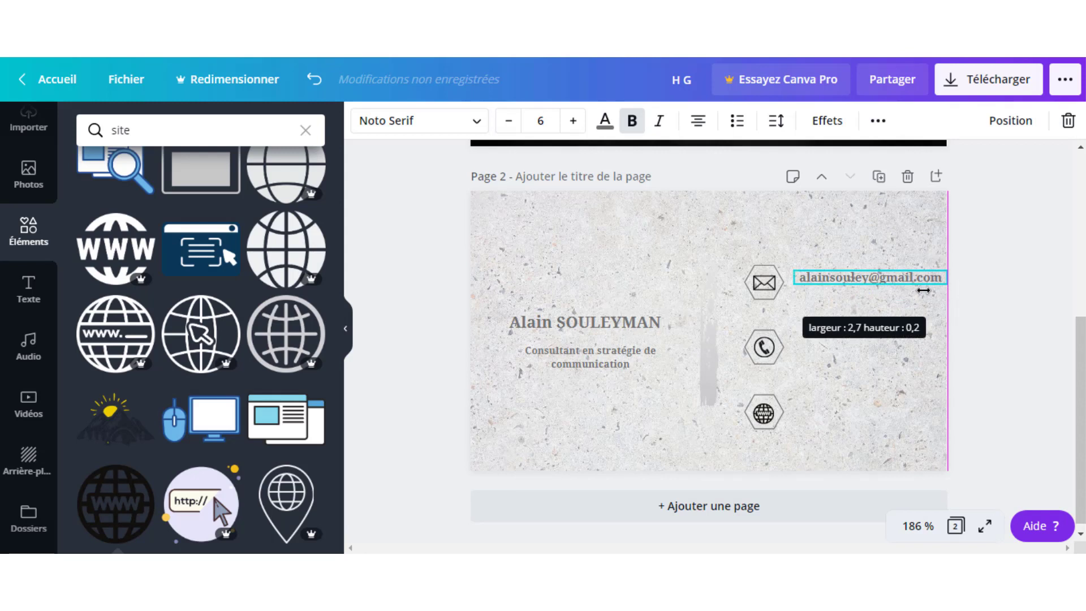
left_click(861, 224)
left_click_drag(845, 276, 842, 287)
left_click(844, 222)
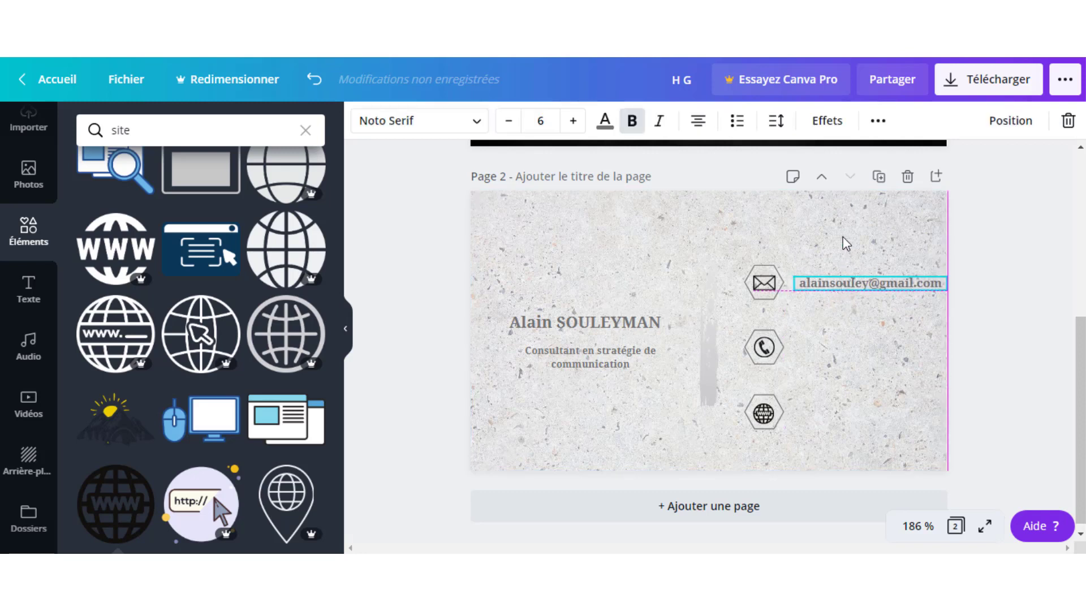
left_click(845, 240)
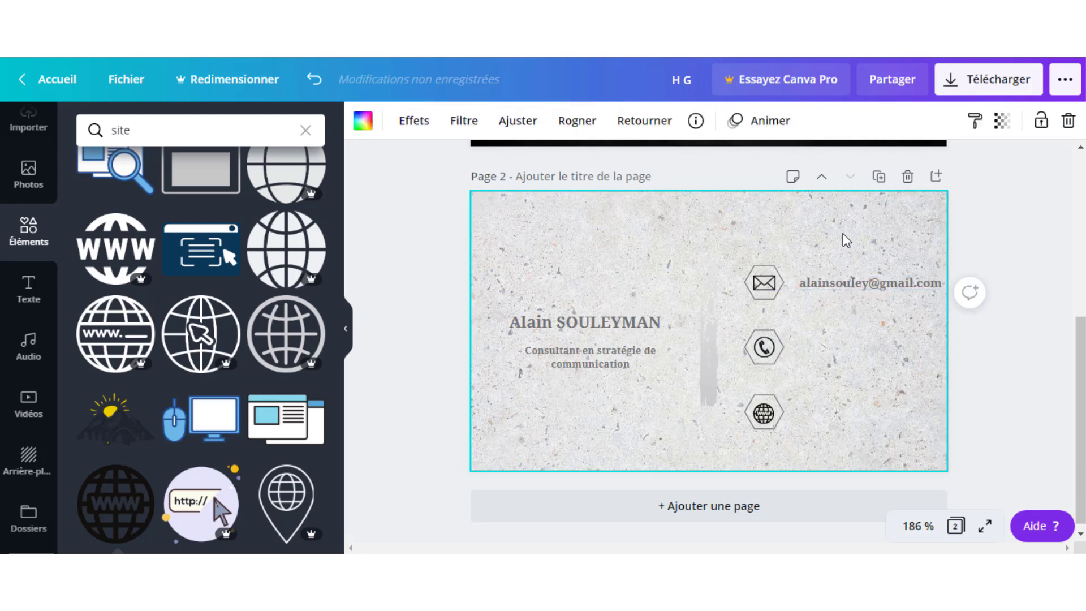
left_click(834, 285)
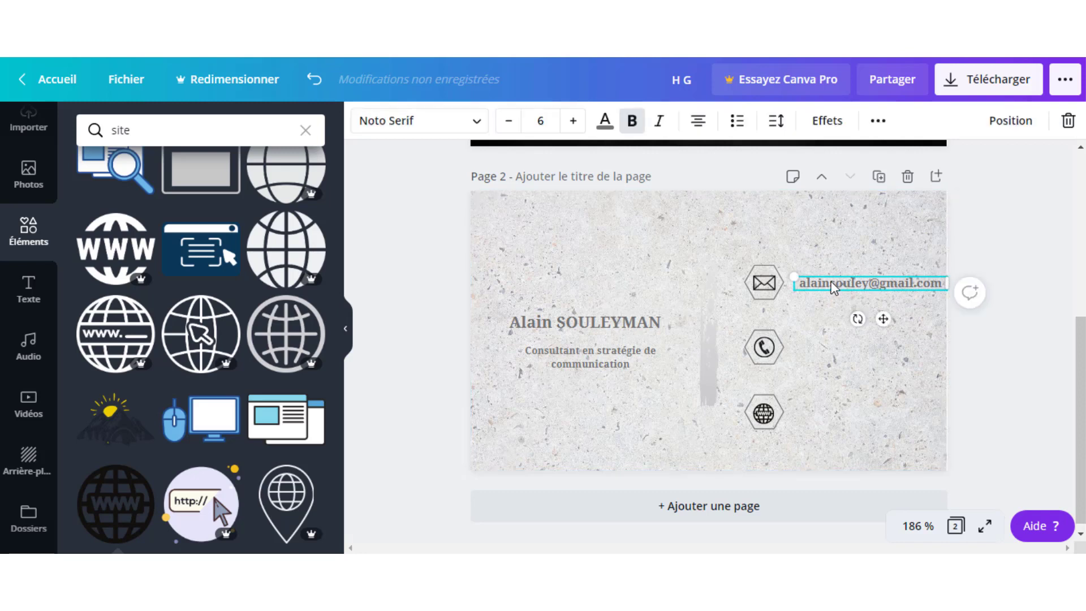
Duplicate the e-mail line beside the phone icon and enter the first phone number.
key("ctrl+d")
left_click_drag(854, 317, 840, 333)
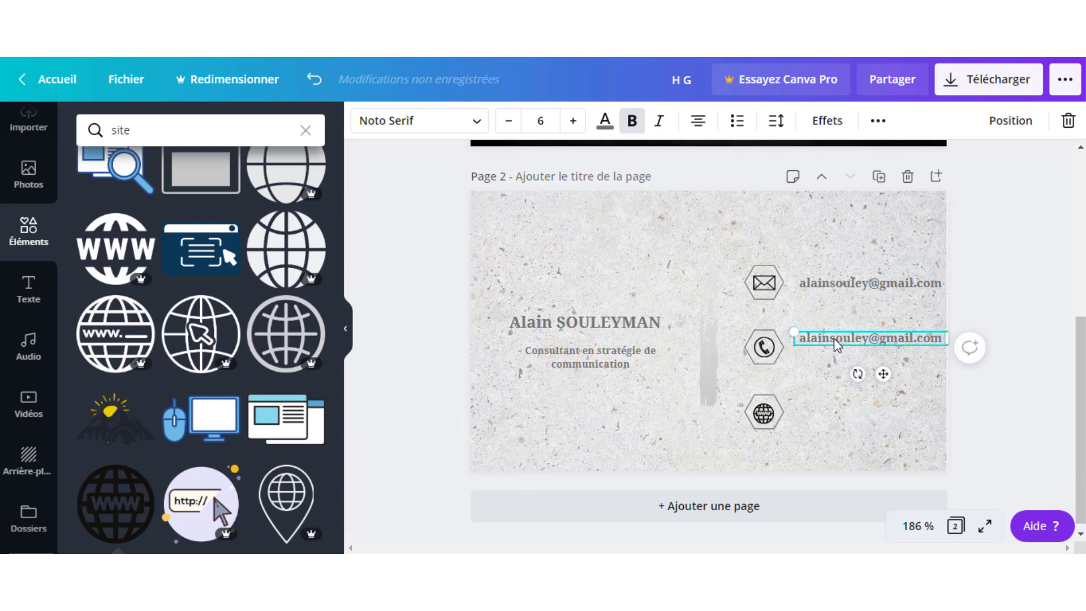
left_click_drag(834, 339, 808, 360)
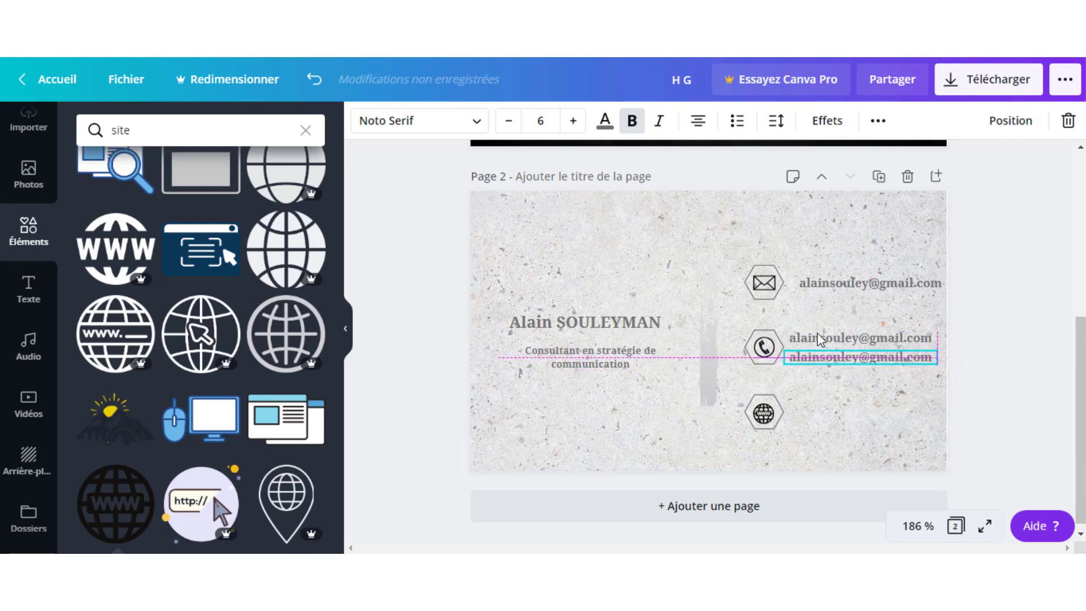
double_click(819, 338)
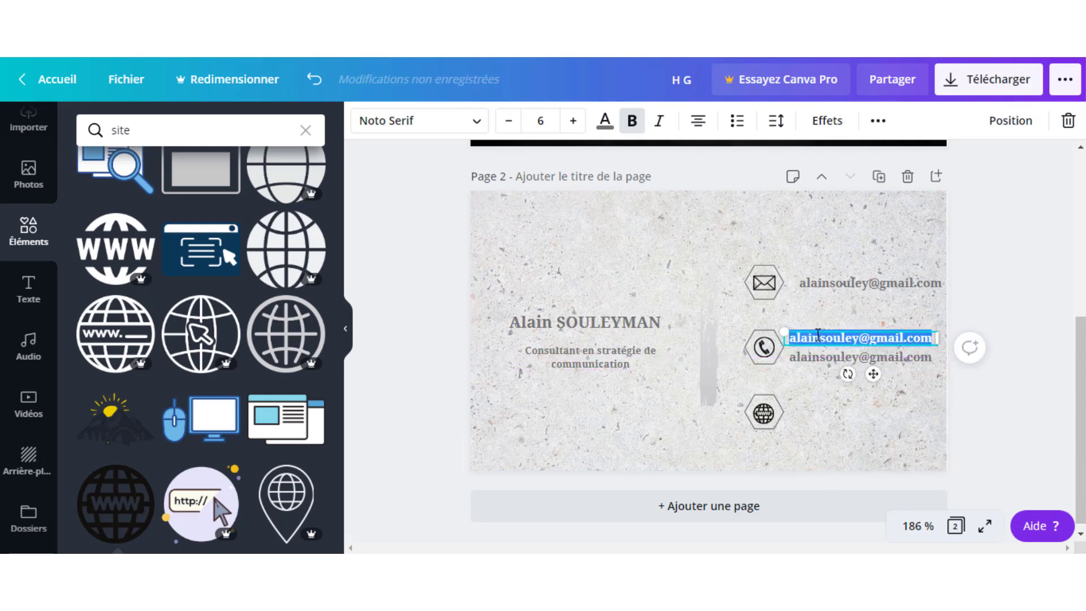
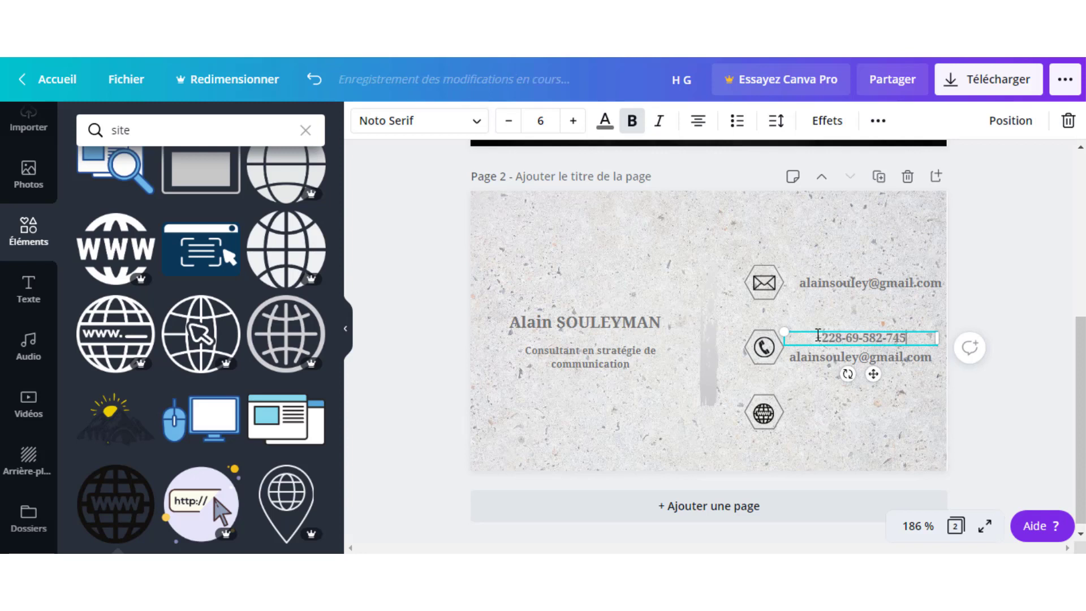
left_click(863, 310)
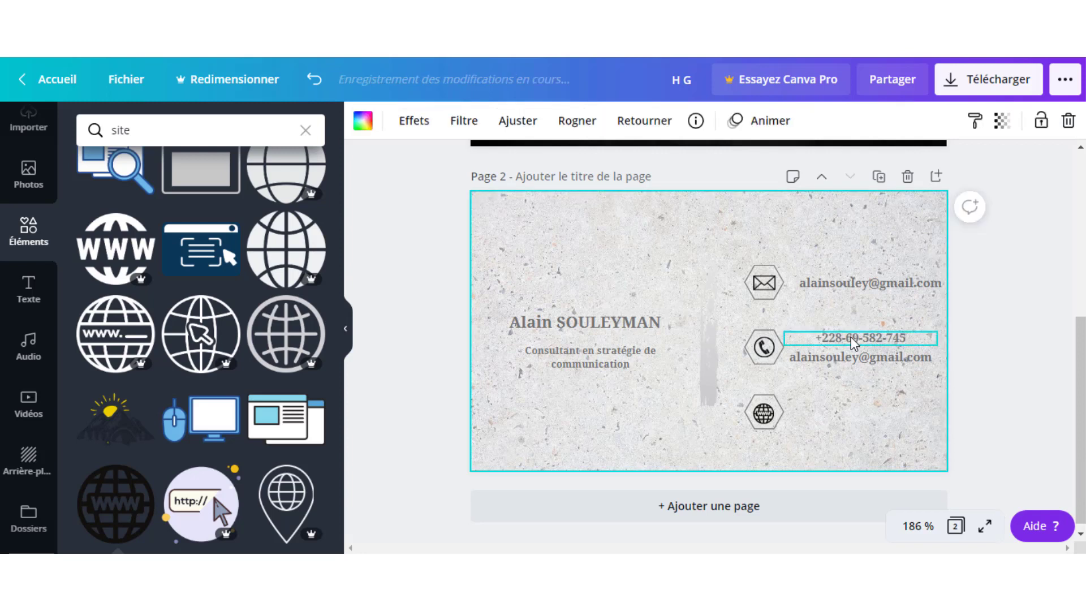
Replace the leftover duplicate e-mail text with the second phone number.
double_click(838, 360)
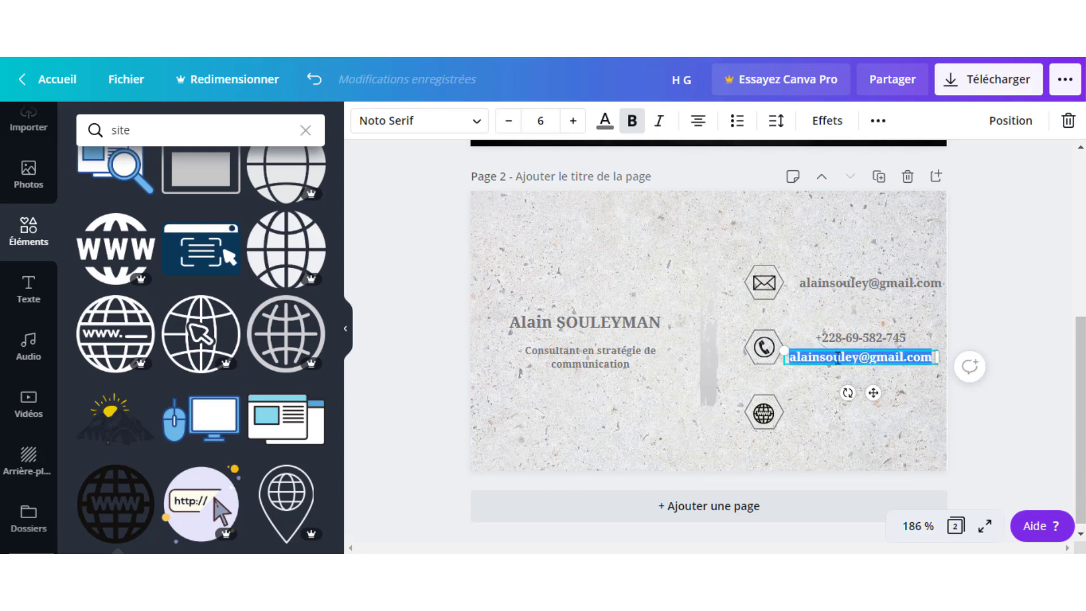
key("BackSpace")
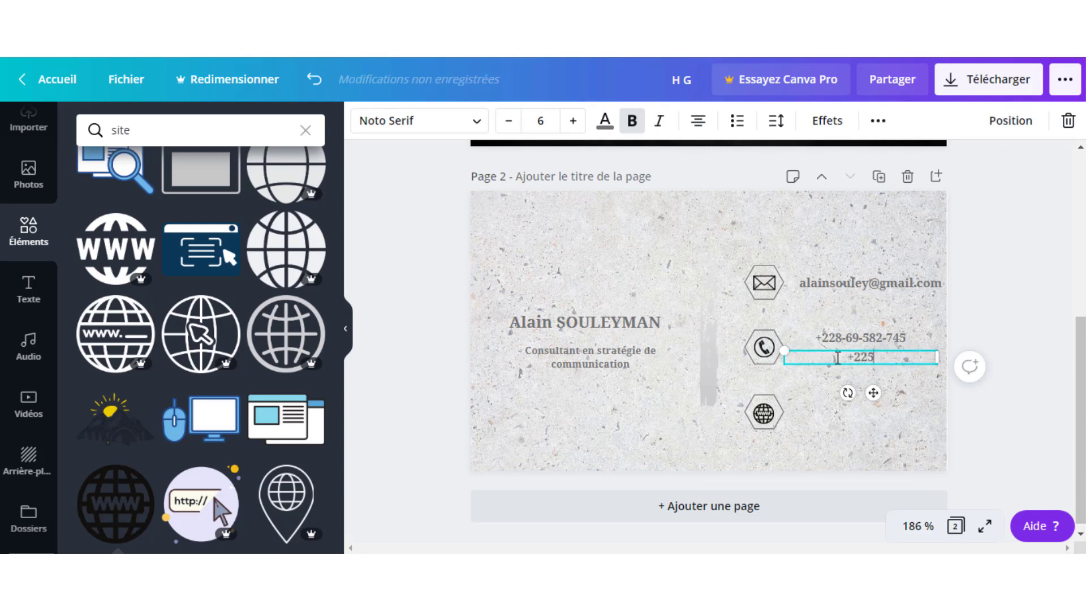
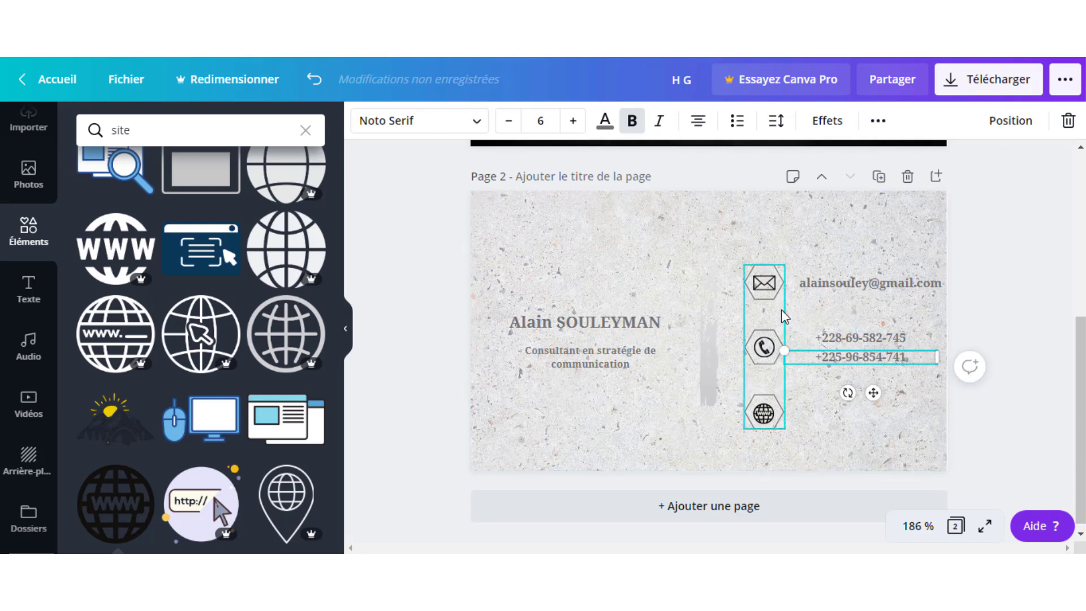
left_click(781, 310)
Narrow both phone-number text boxes and shift the second one left.
left_click(851, 338)
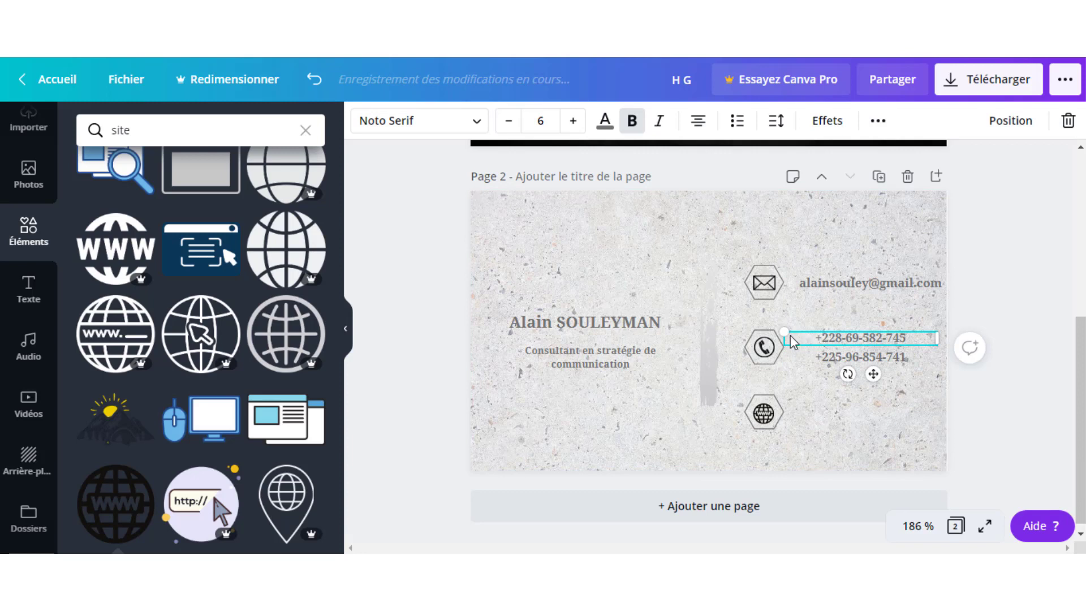
left_click_drag(803, 341, 850, 338)
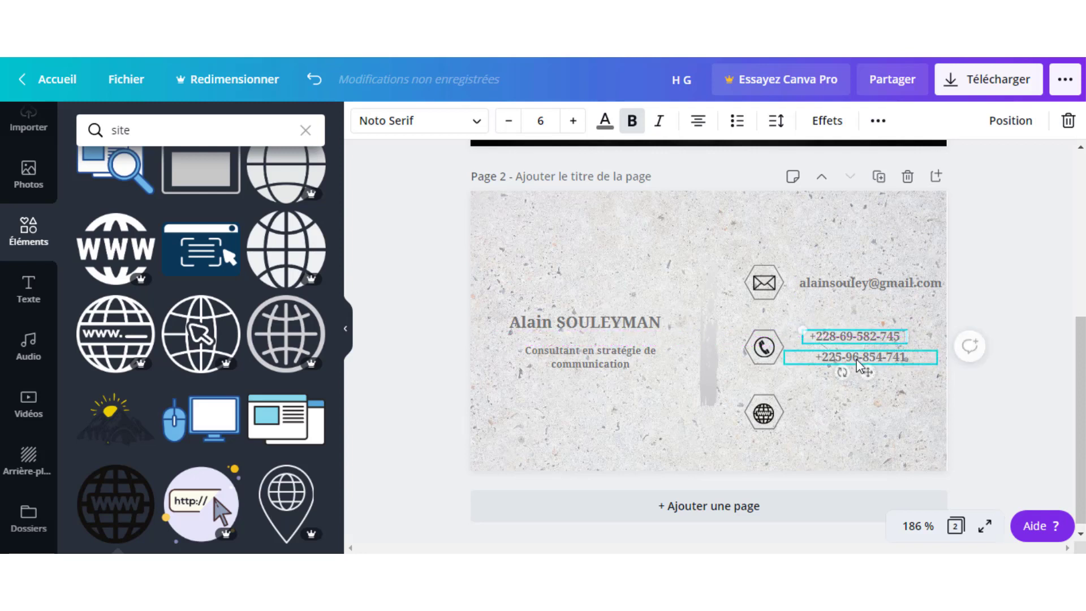
left_click(807, 402)
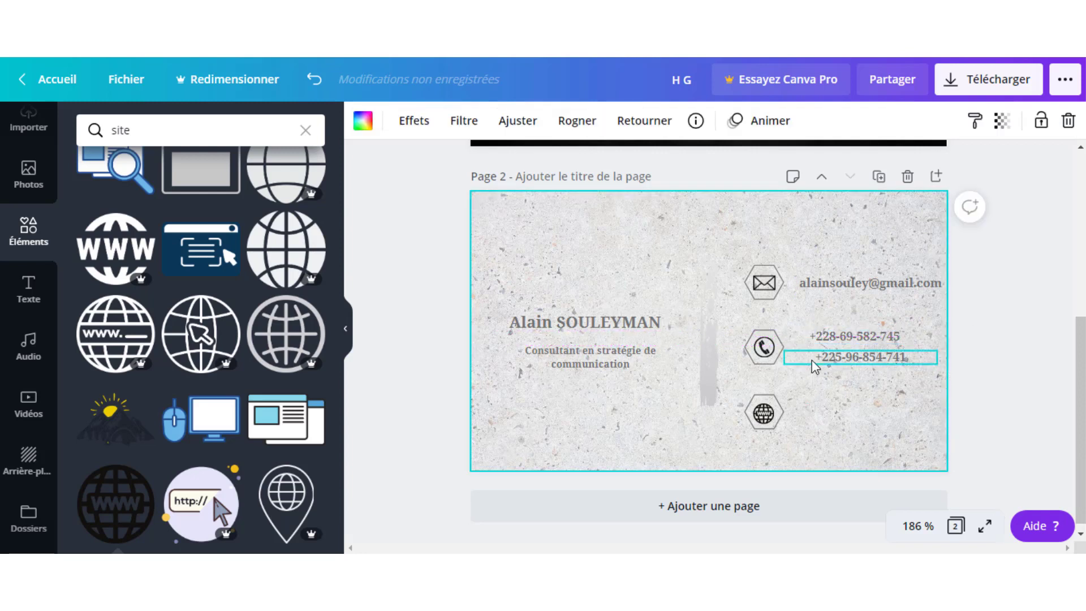
left_click(812, 359)
left_click_drag(786, 358, 816, 370)
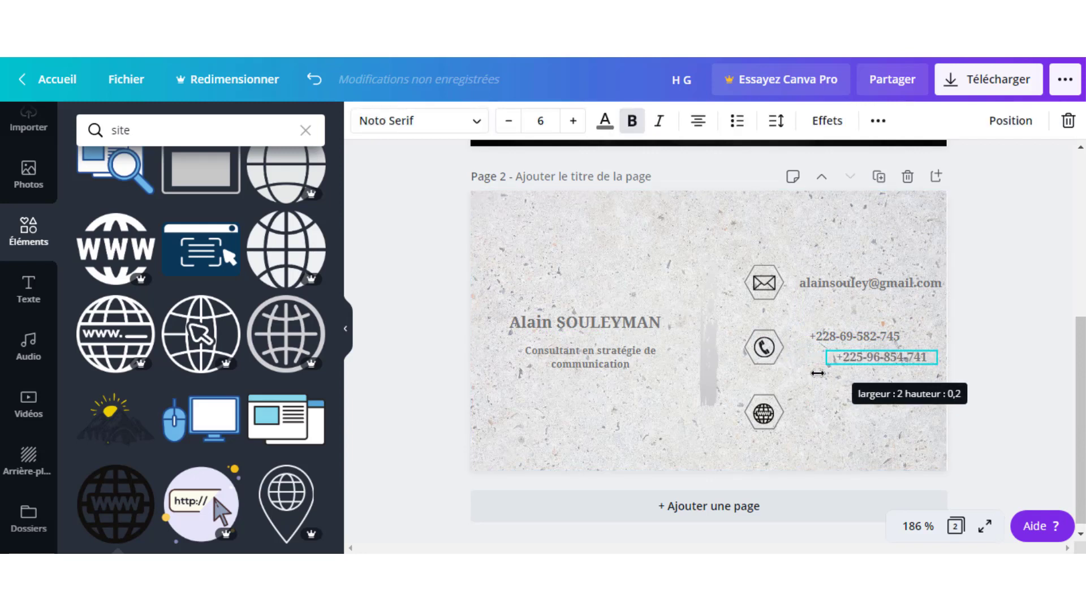
left_click(819, 412)
left_click_drag(844, 354, 826, 355)
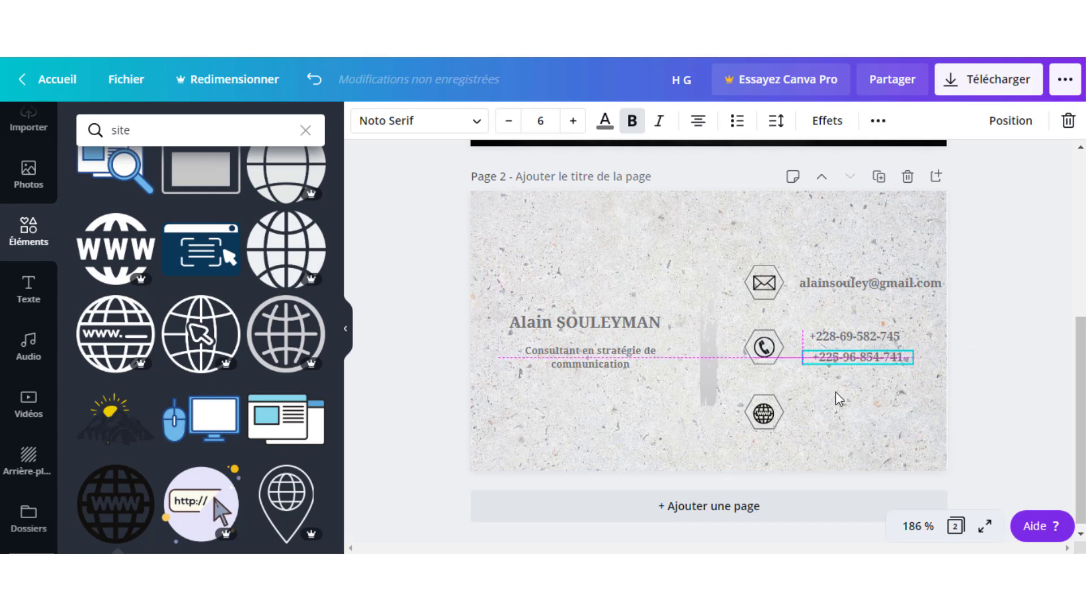
Align the second phone number under the first, then duplicate it.
left_click(632, 404)
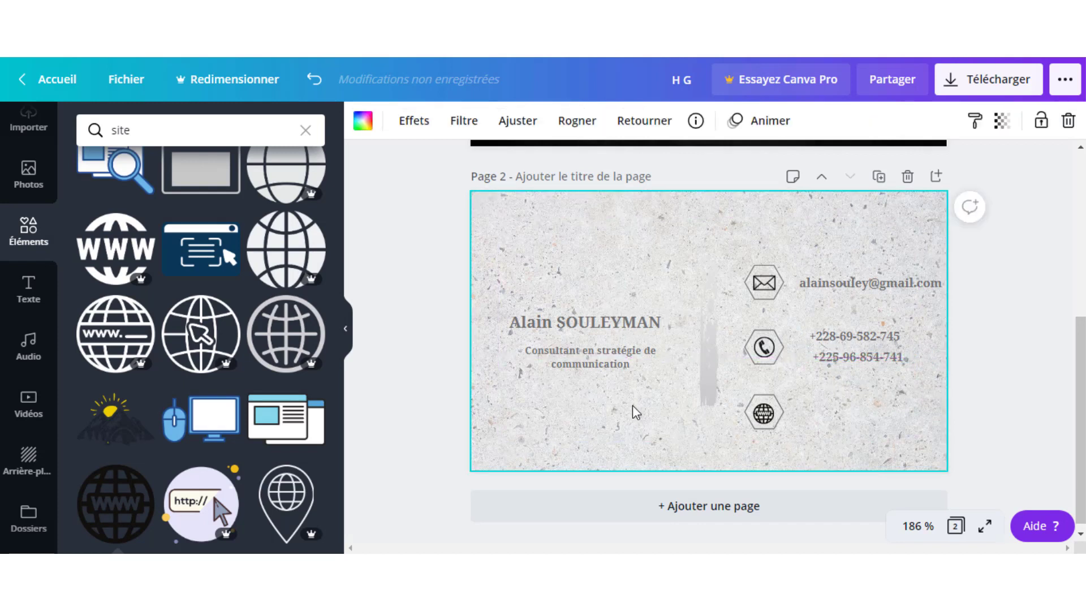
left_click(832, 349)
key("Left")
key("Left")
key("Left")
key("Left")
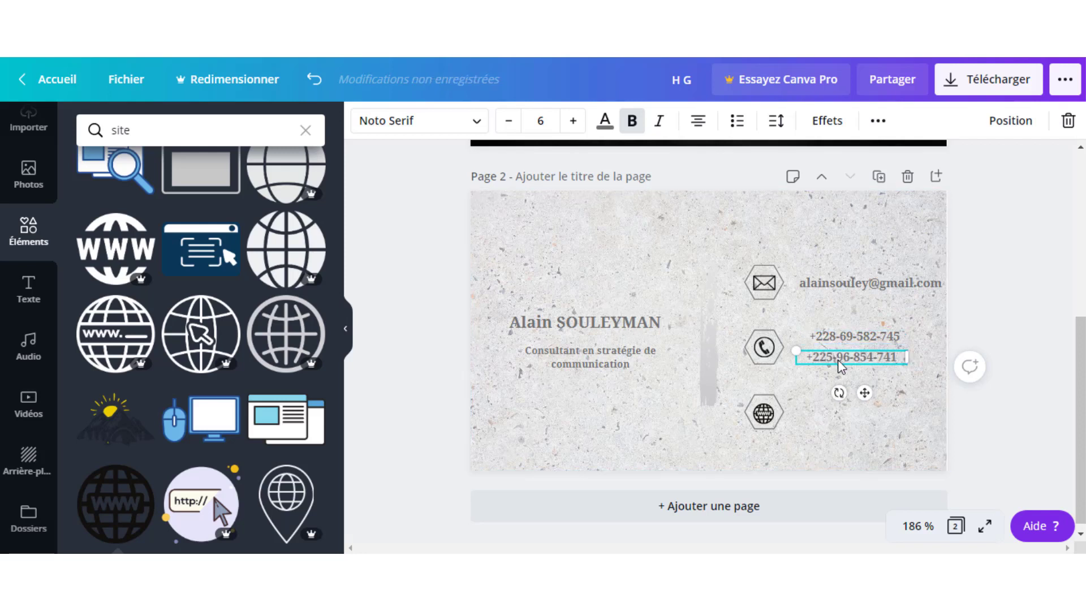
key("Right")
key("Right")
key("Right")
key("Right")
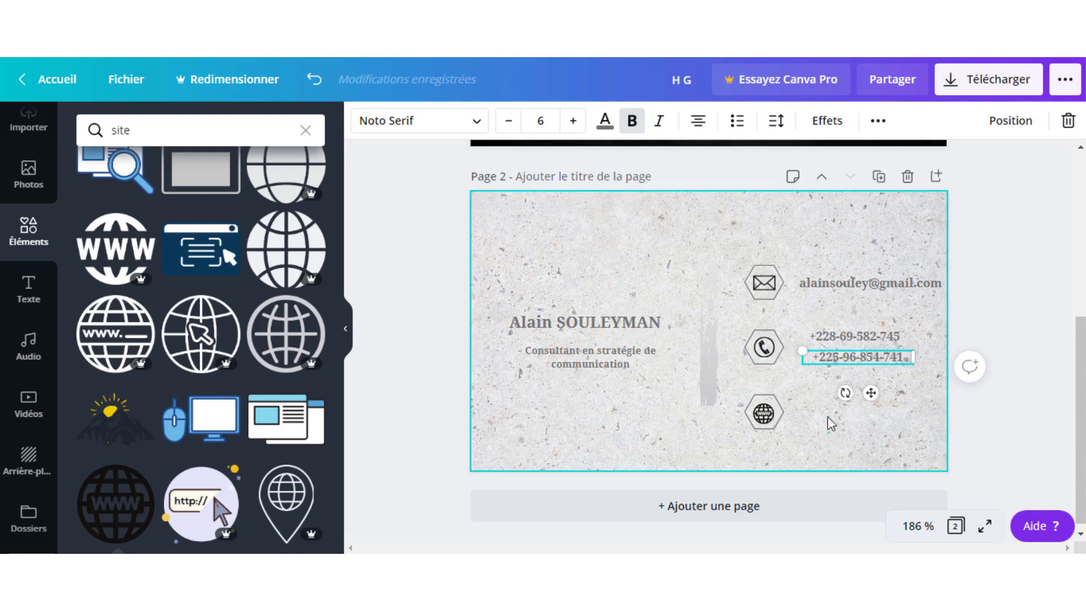
left_click(827, 417)
left_click(839, 369)
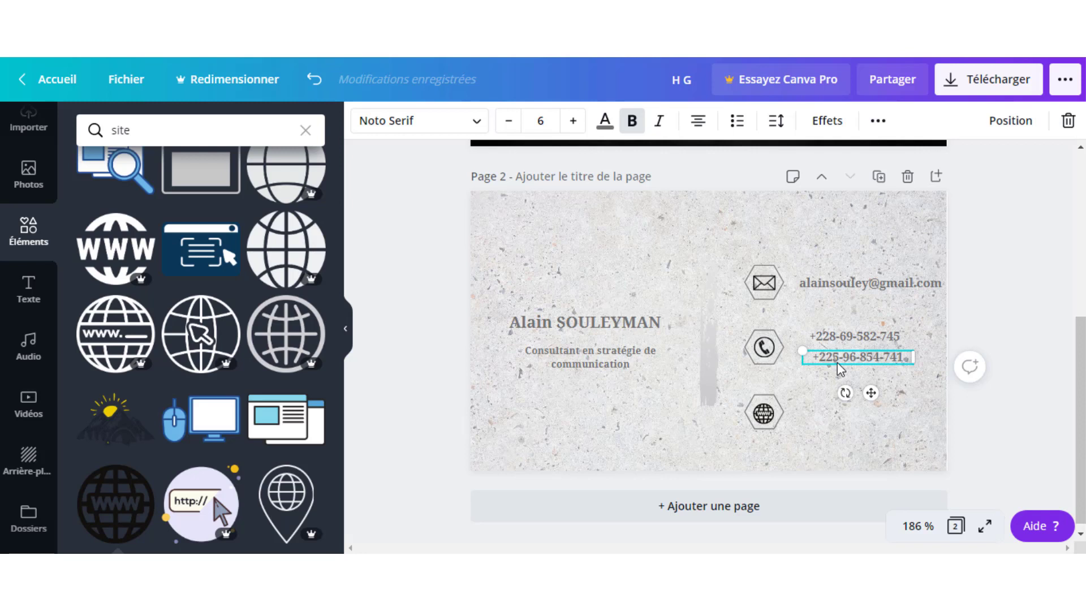
key("ctrl+d")
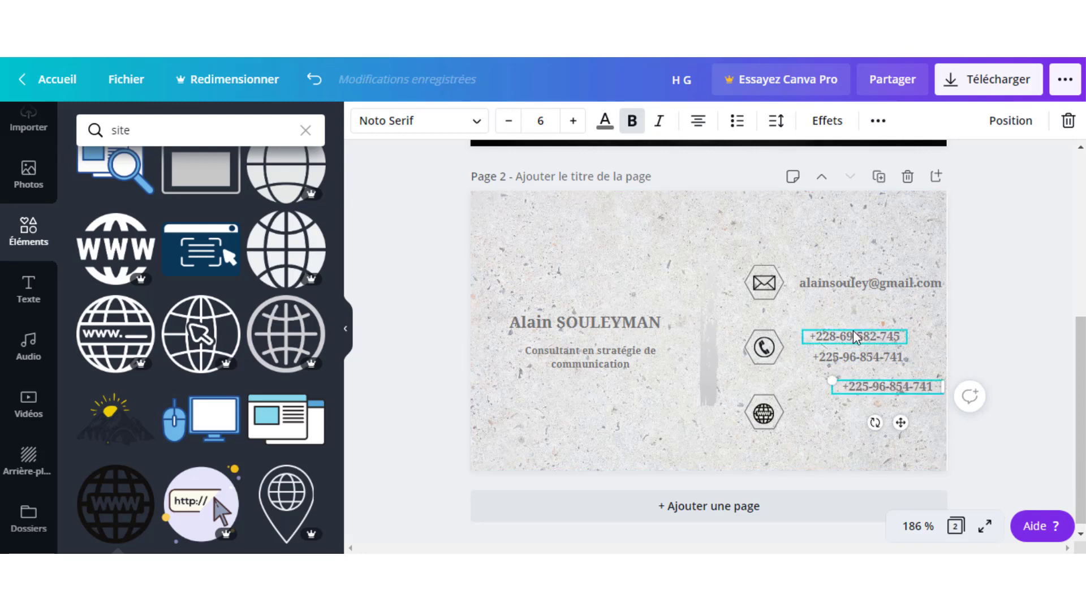
Delete the top phone line, move the copied number into its place, and change its digit groups to 98 and 804.
left_click(853, 330)
key("Delete")
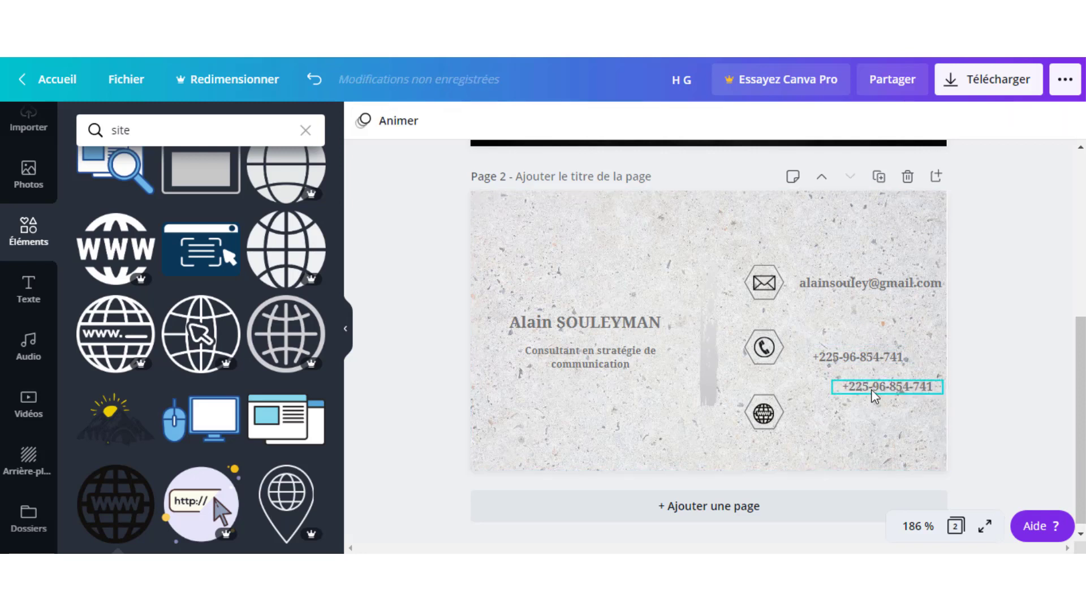
left_click_drag(871, 389, 844, 337)
double_click(851, 337)
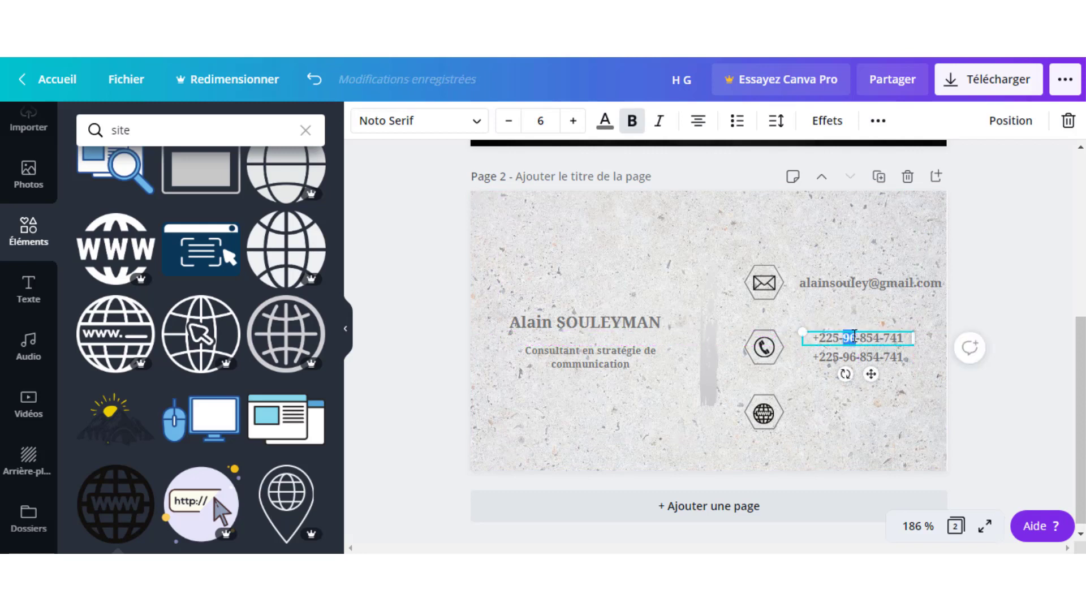
type("98")
double_click(876, 338)
type("804")
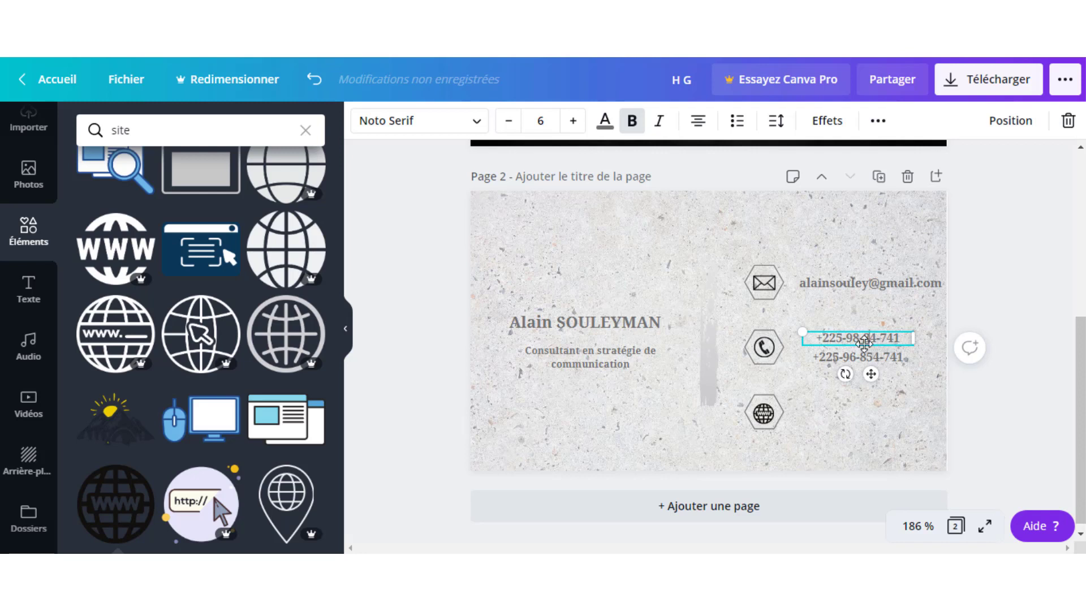
left_click(692, 266)
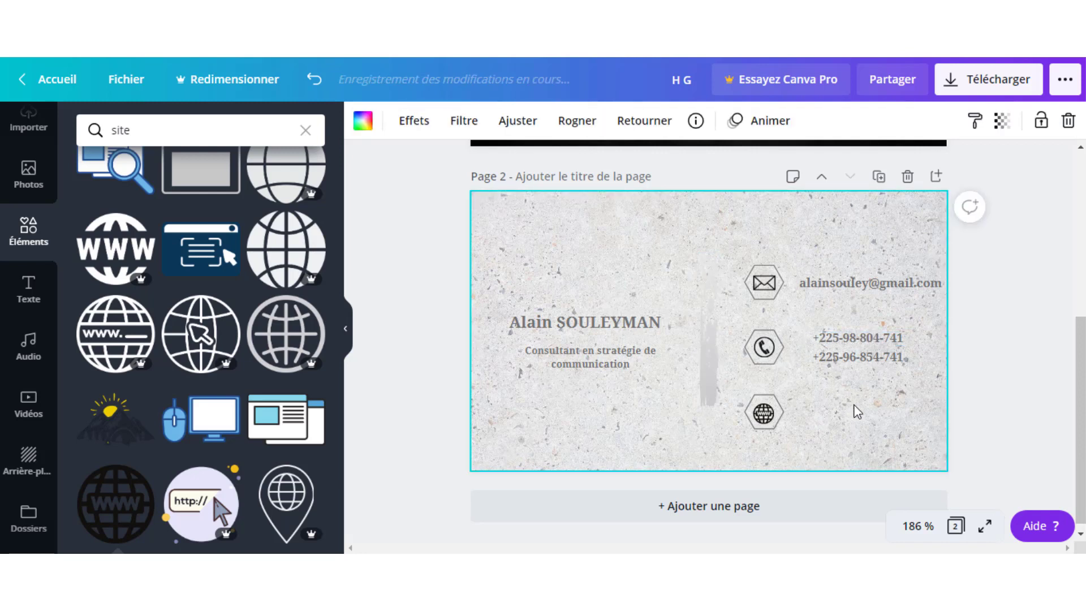
left_click(855, 280)
key("ctrl+d")
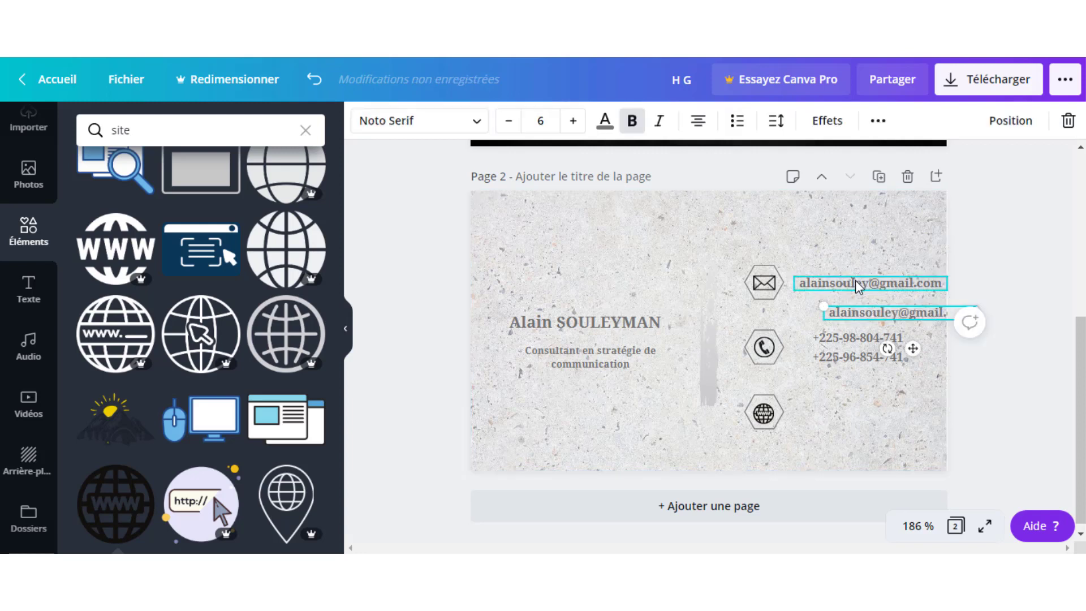
left_click_drag(842, 312, 834, 411)
double_click(832, 409)
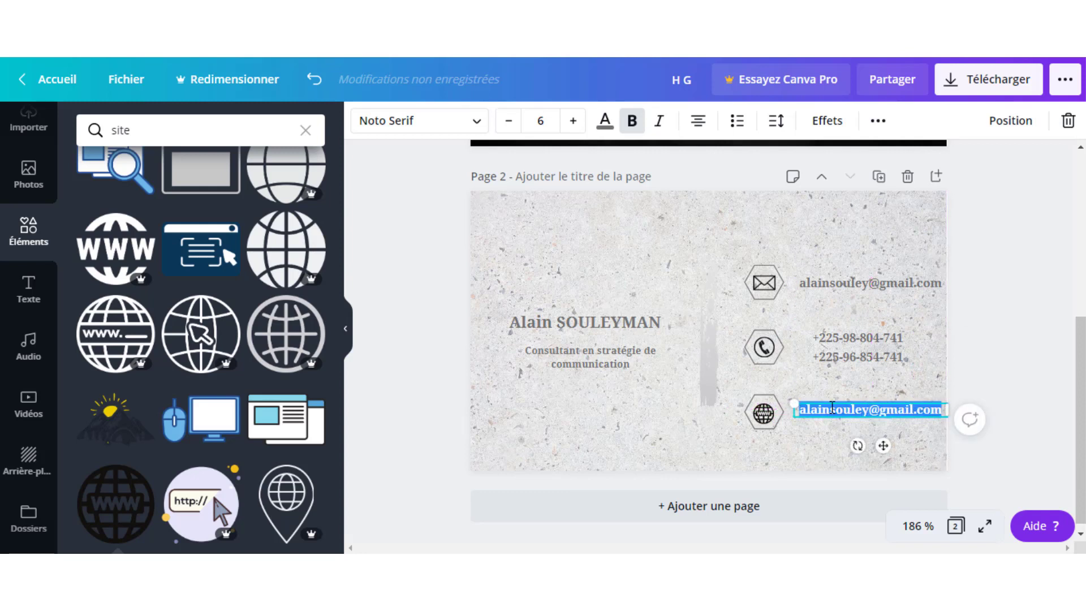
type("www.")
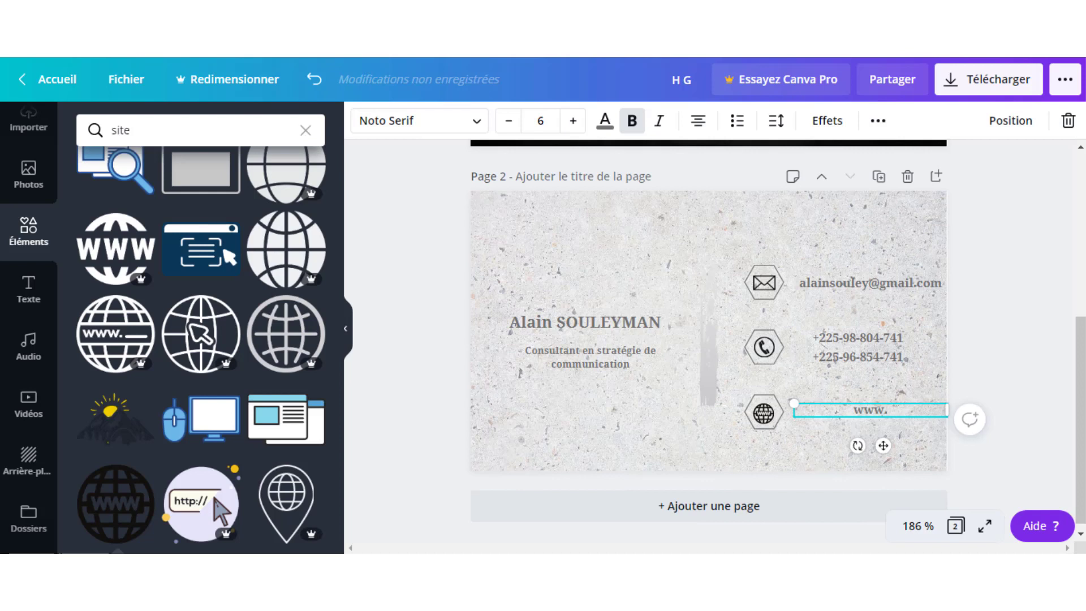
type("hex")
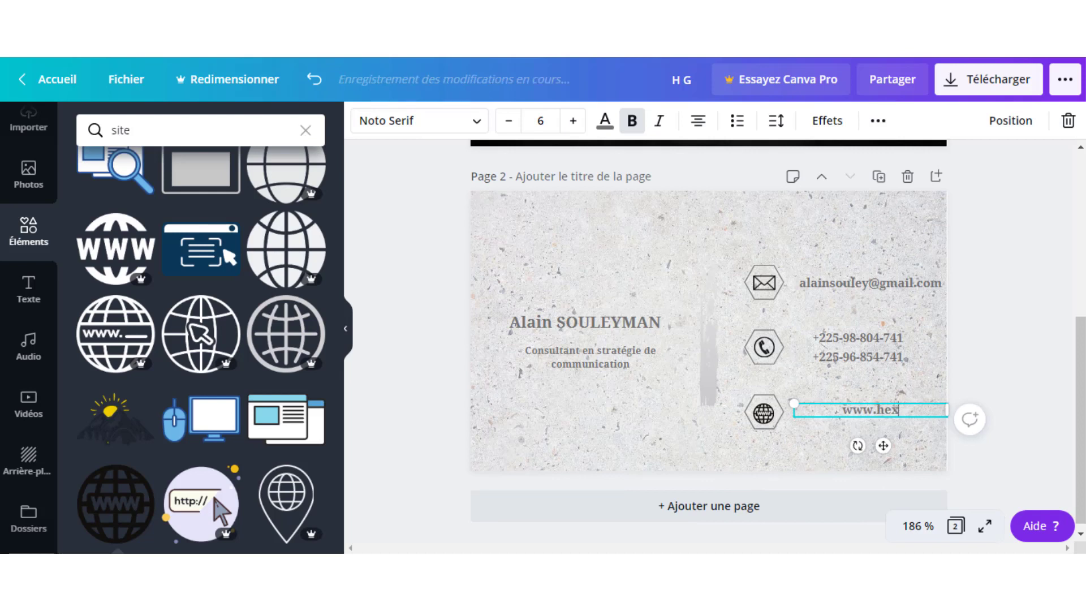
type("agonesy")
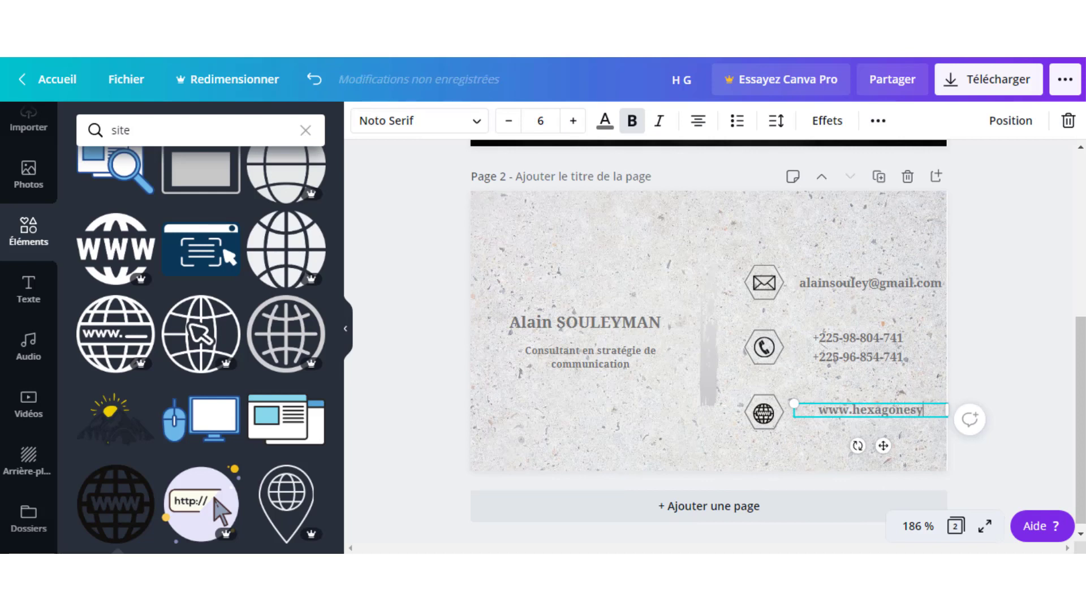
type("s.")
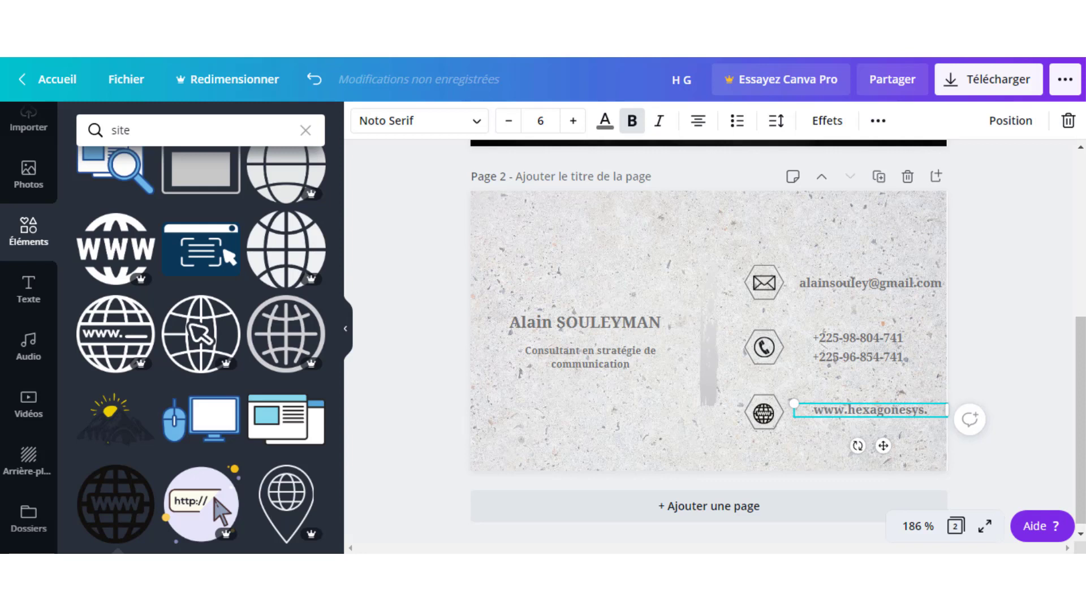
type("com")
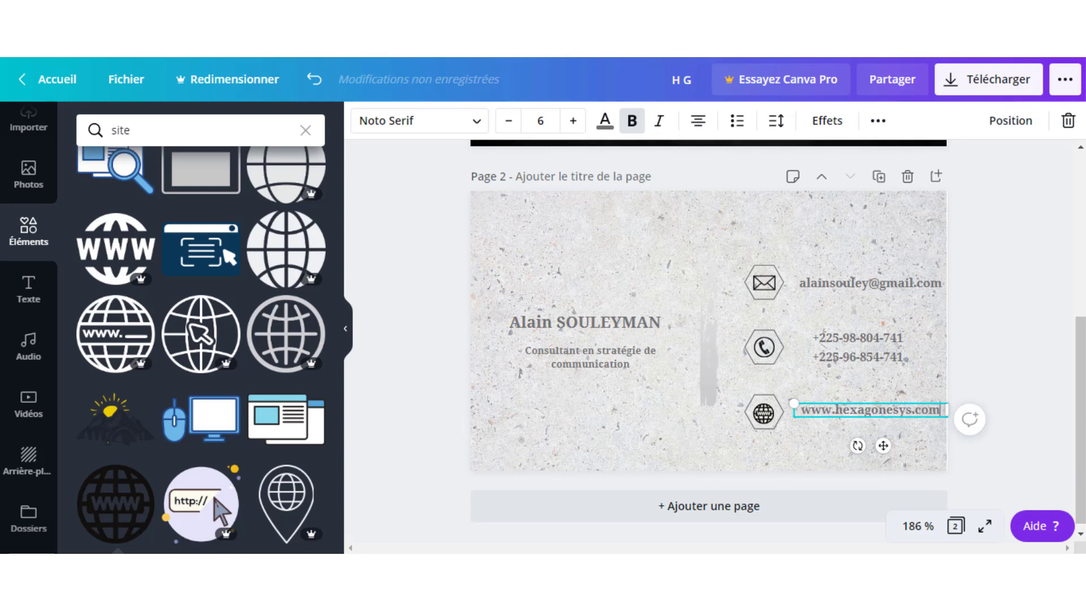
left_click(517, 276)
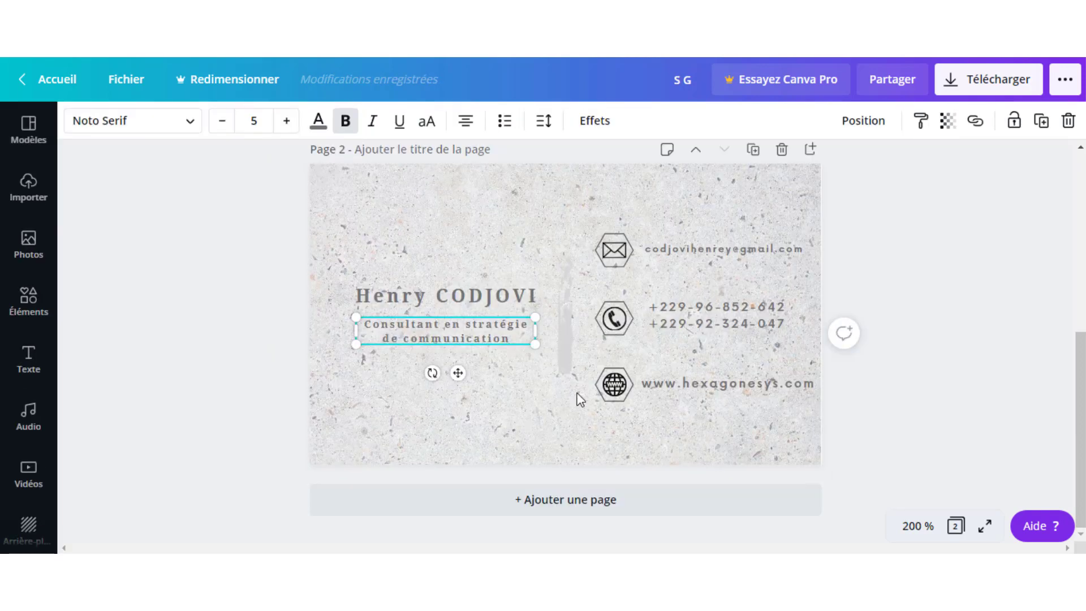
Scroll back and forth between Page 1 and Page 2 to review both sides of the card.
scroll(637, 409, "up", 5)
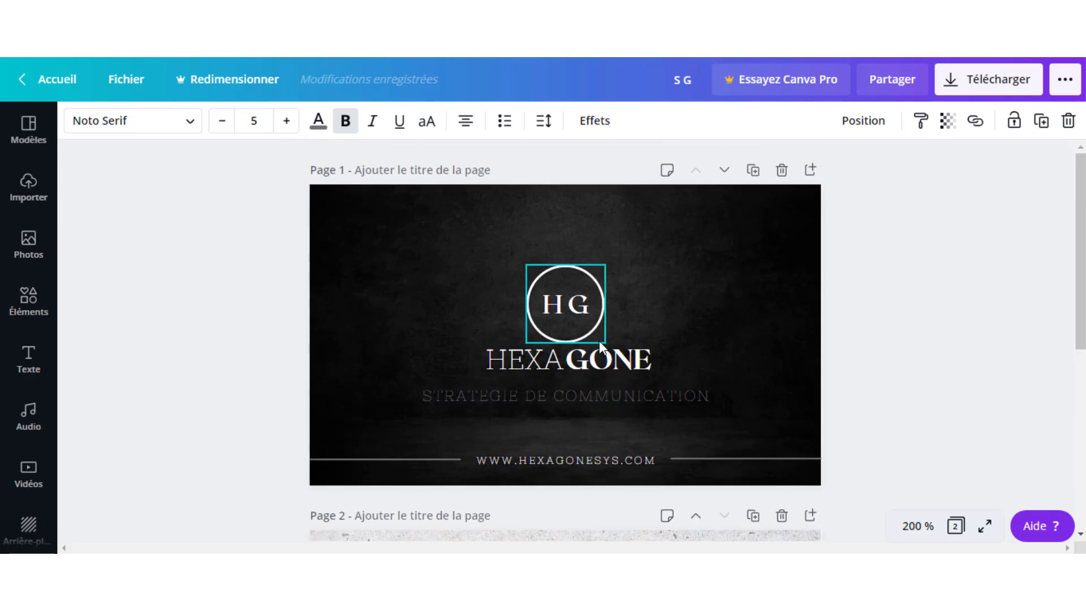
scroll(729, 385, "down", 2)
scroll(729, 390, "up", 2)
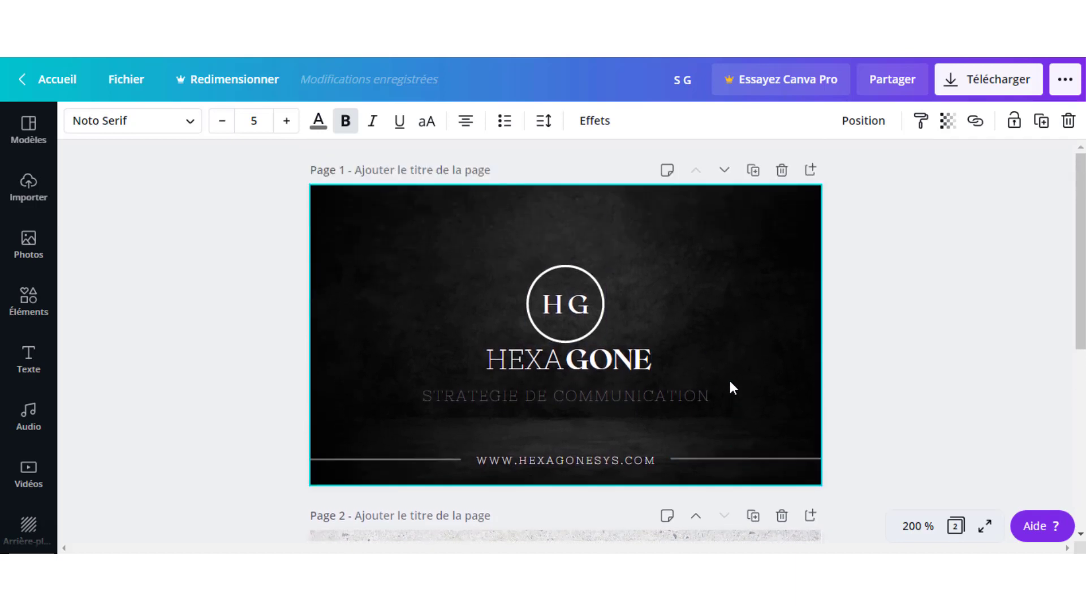
scroll(730, 386, "down", 5)
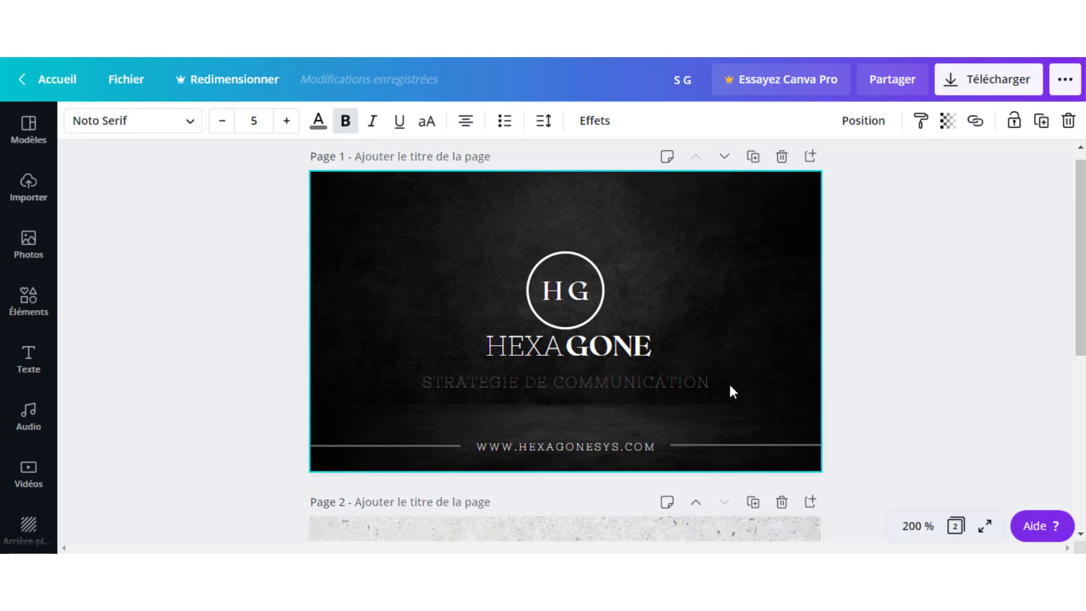
scroll(730, 389, "up", 5)
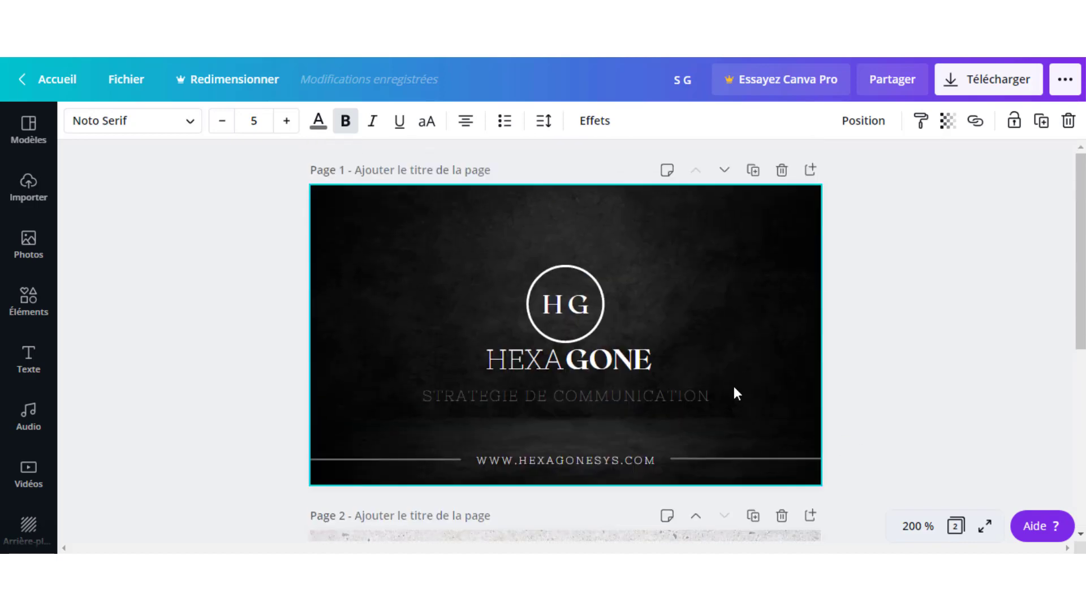
scroll(734, 386, "down", 5)
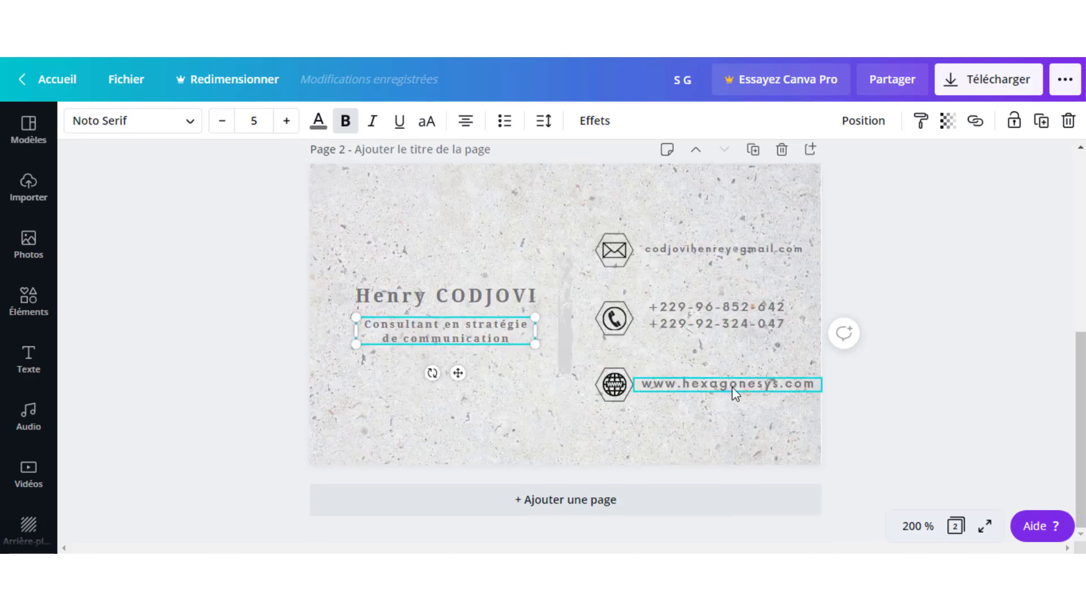
scroll(732, 388, "up", 5)
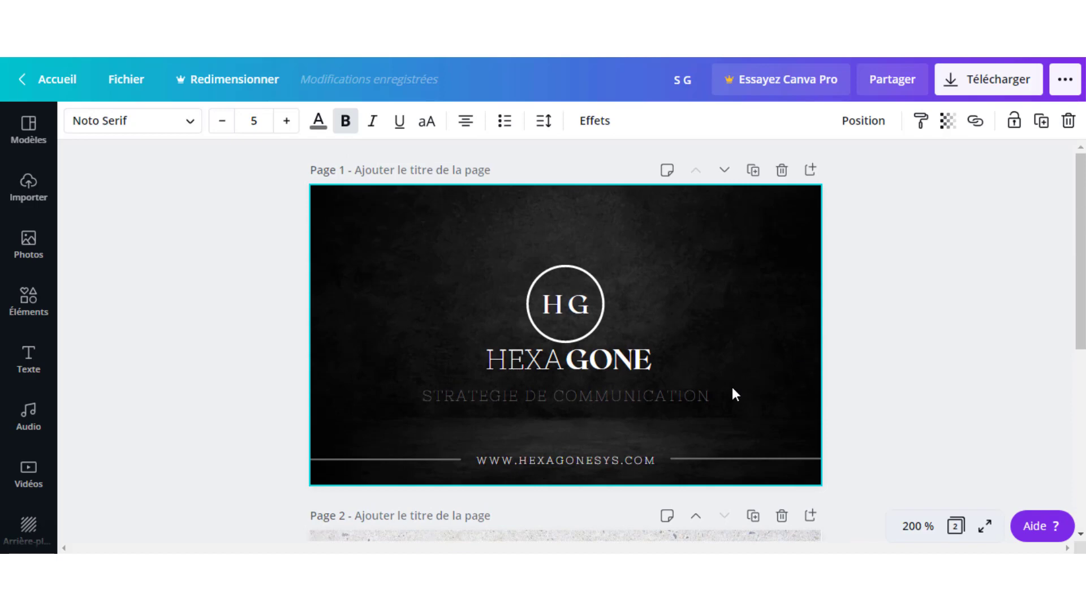
scroll(732, 390, "down", 5)
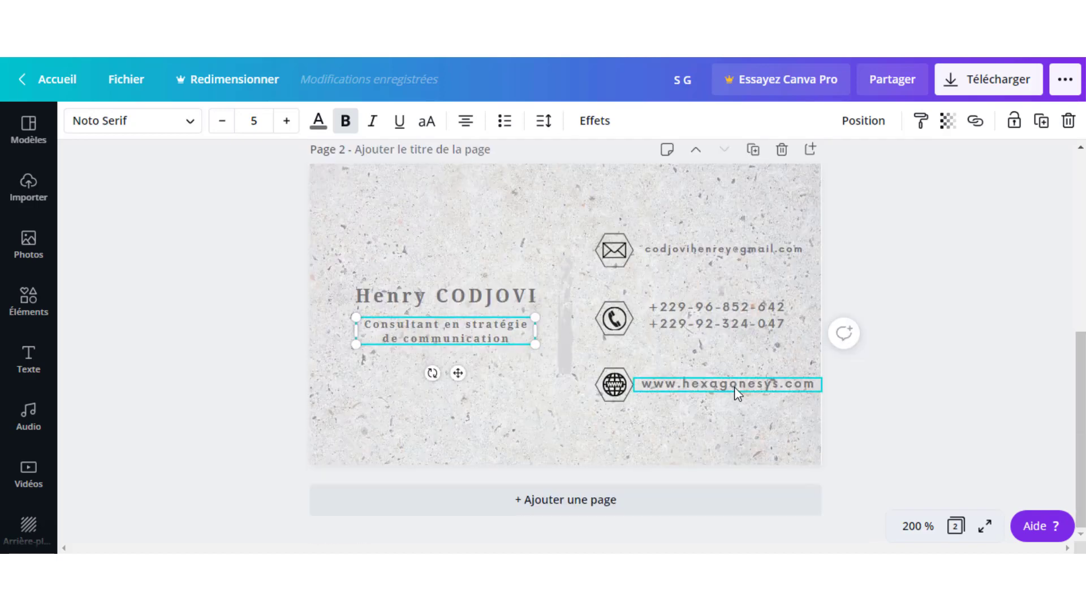
scroll(735, 392, "up", 2)
scroll(735, 394, "up", 3)
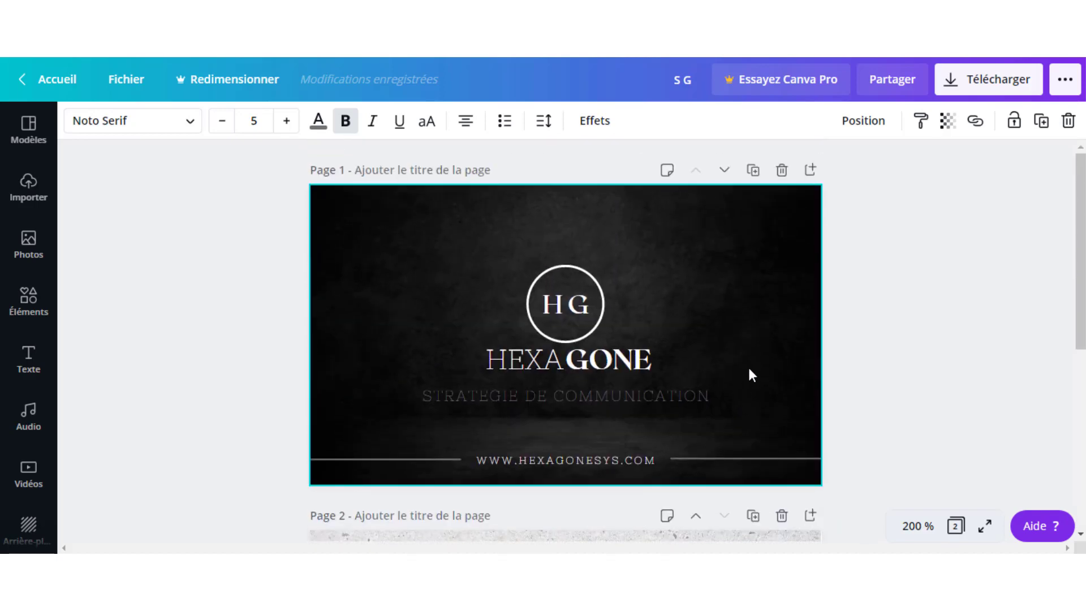
scroll(766, 371, "down", 5)
scroll(831, 378, "up", 4)
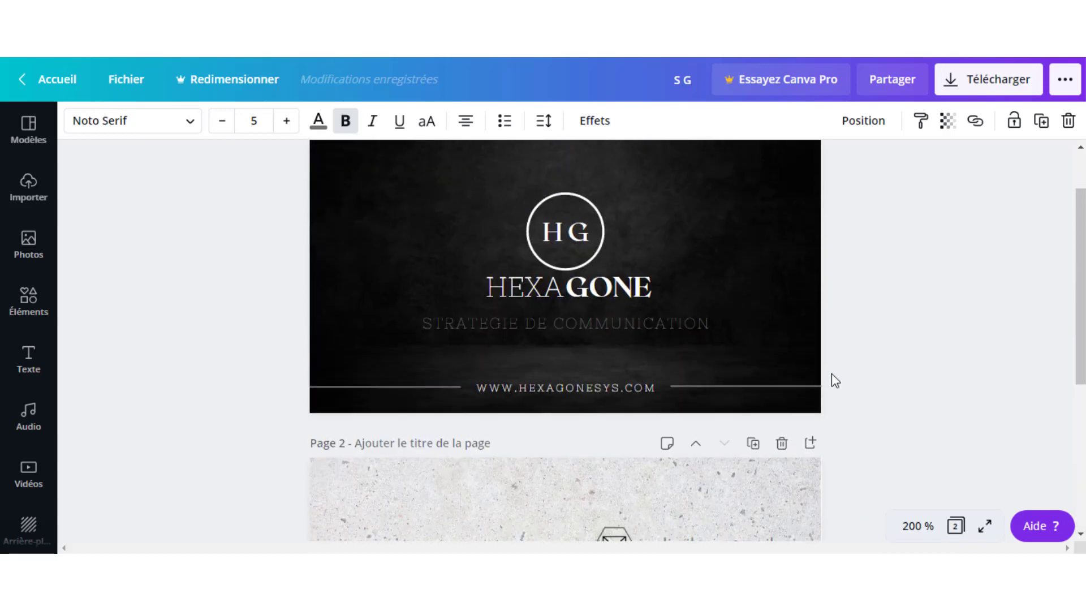
scroll(835, 380, "up", 1)
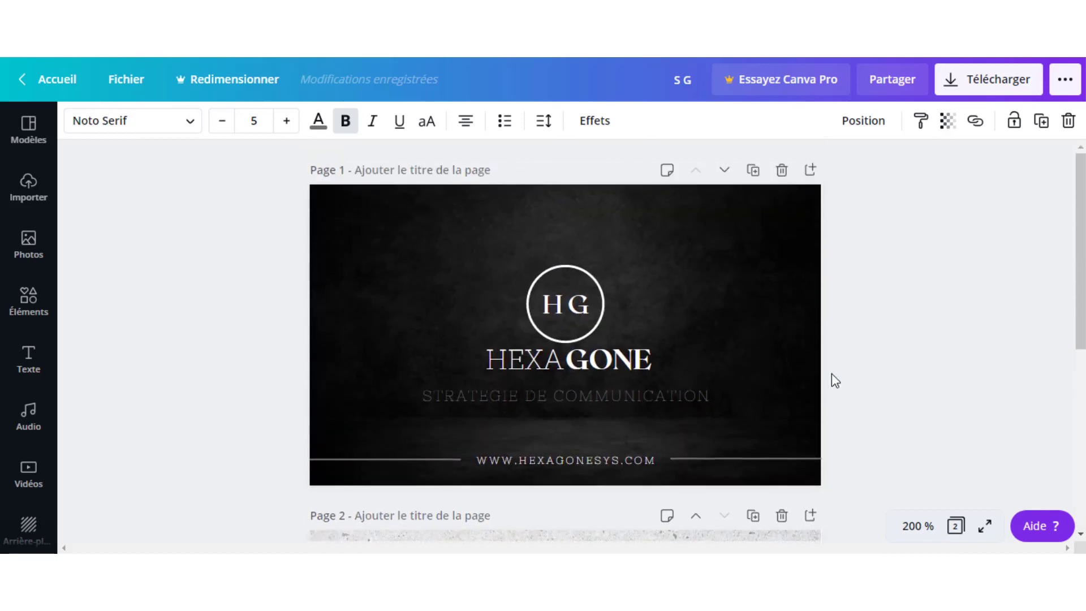
scroll(831, 374, "down", 5)
scroll(831, 374, "up", 5)
scroll(830, 375, "down", 5)
scroll(823, 378, "up", 5)
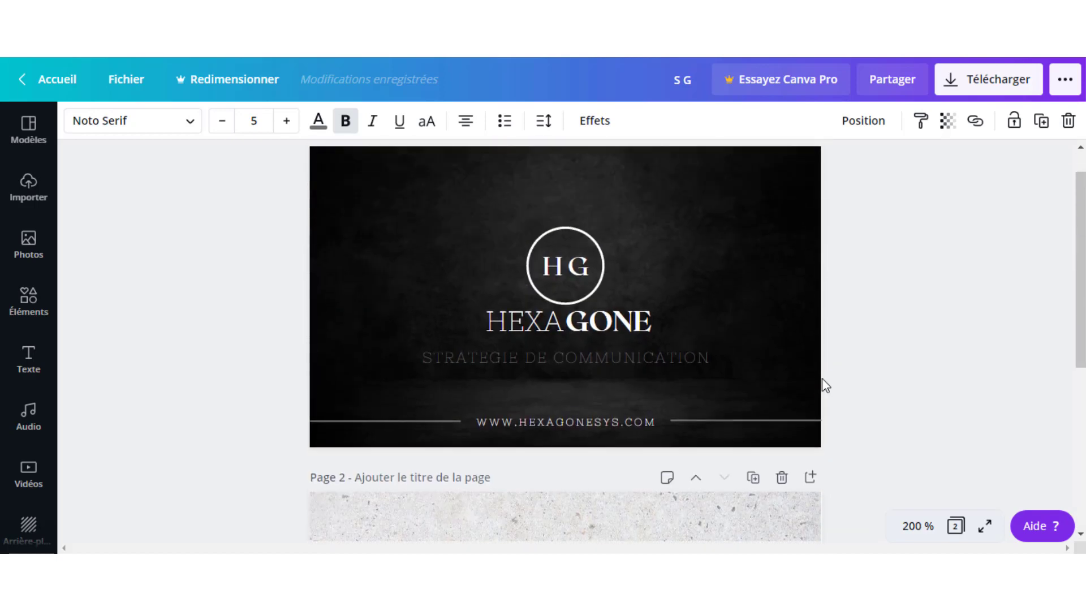
scroll(823, 380, "up", 1)
scroll(775, 375, "down", 5)
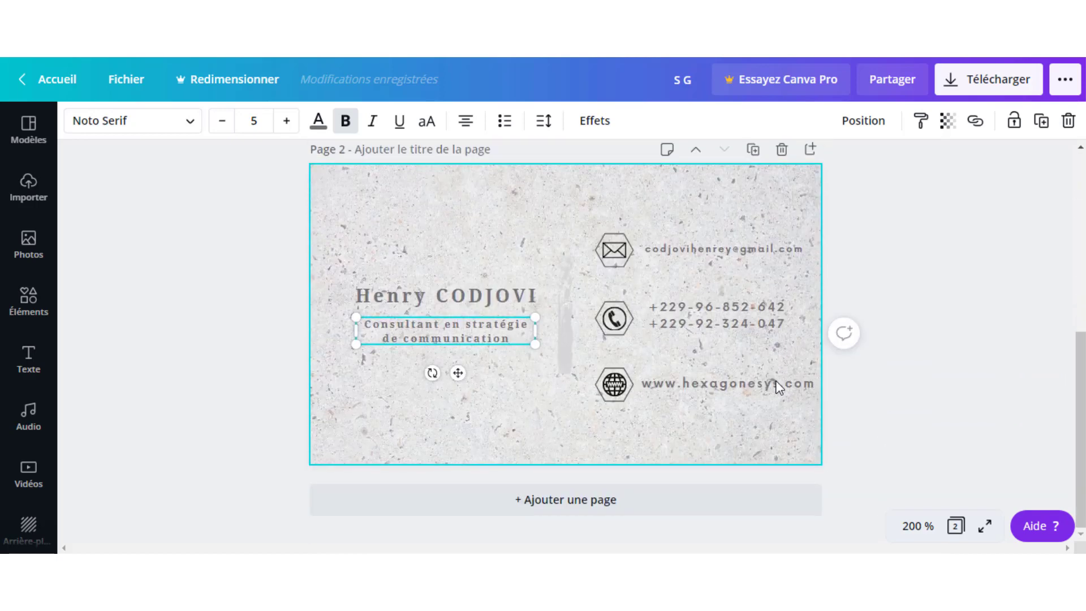
scroll(775, 380, "up", 4)
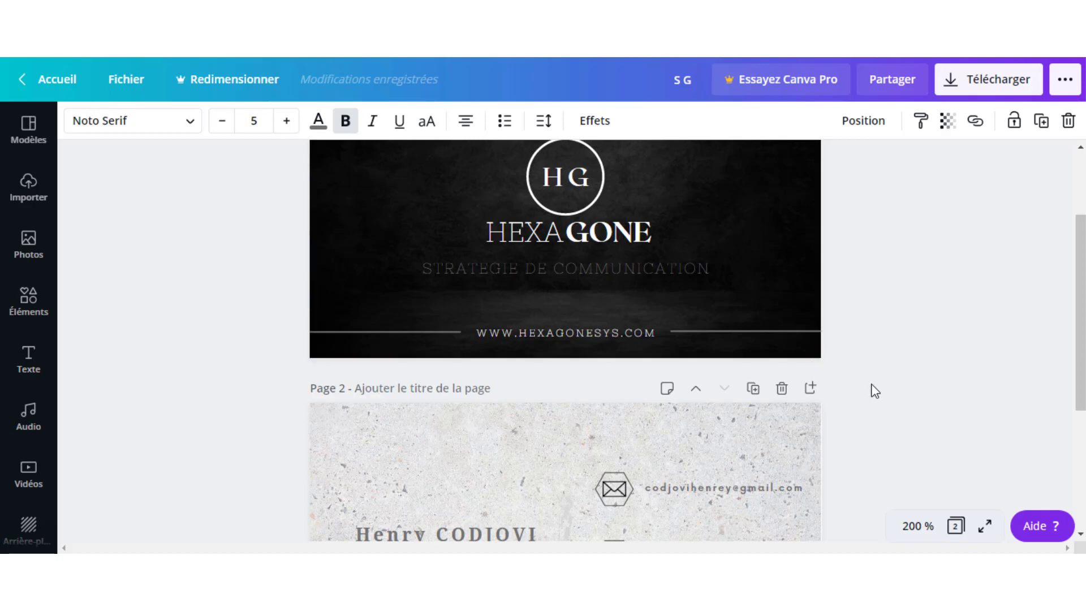
scroll(914, 395, "up", 2)
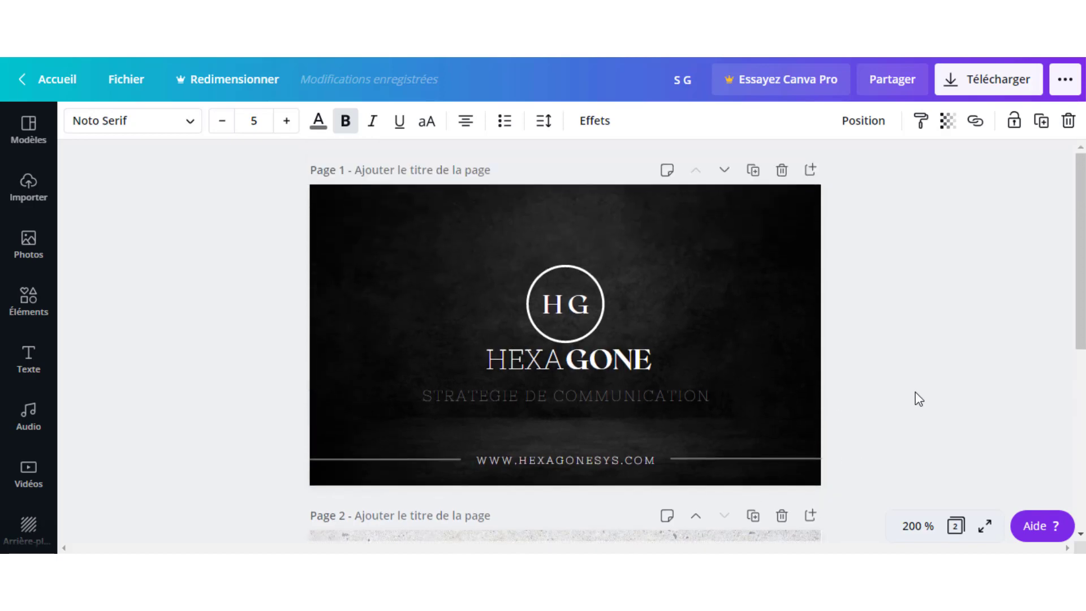
scroll(919, 404, "down", 5)
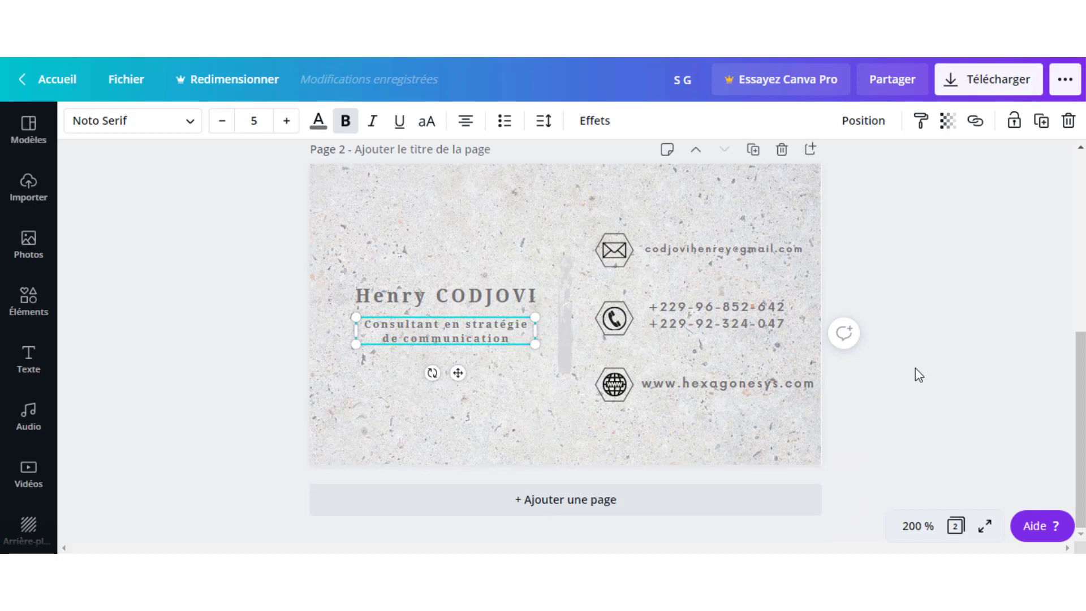
left_click(921, 340)
scroll(920, 340, "up", 3)
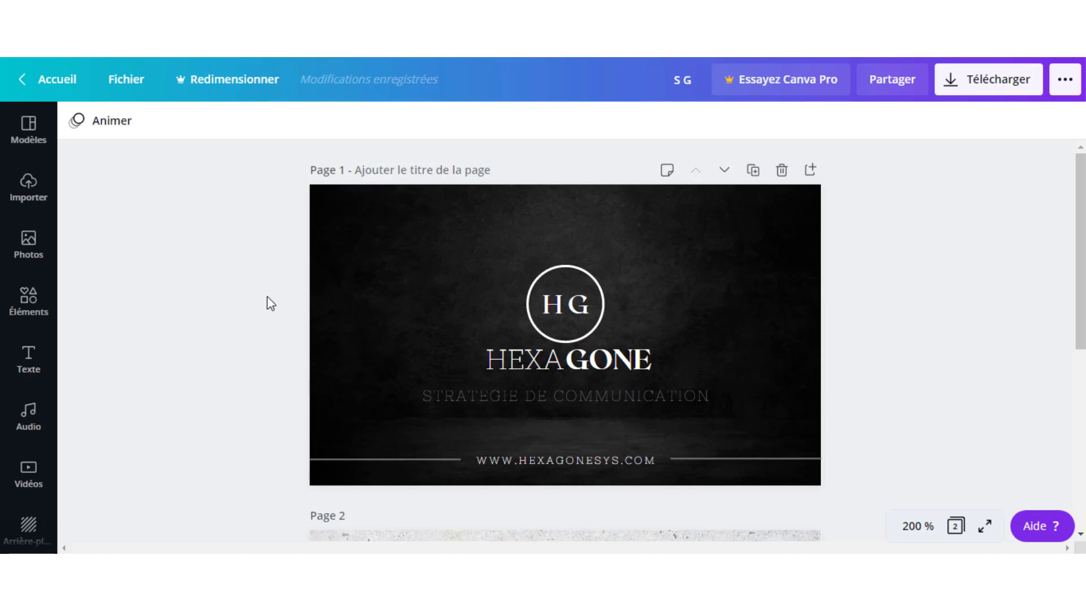
scroll(611, 338, "down", 5)
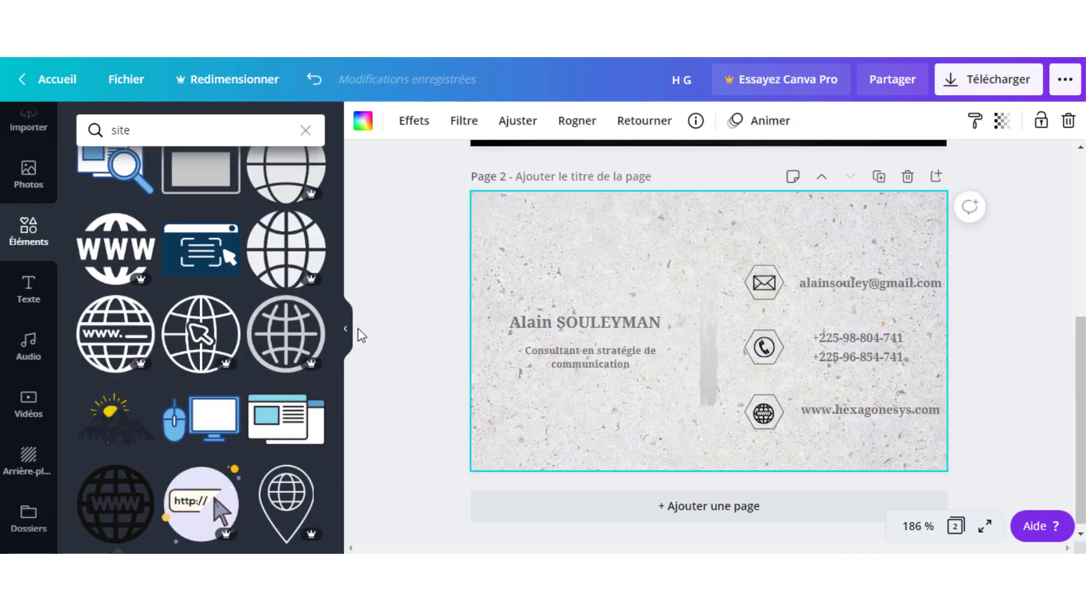
Collapse the Éléments search panel and return to the front of the card.
left_click(347, 333)
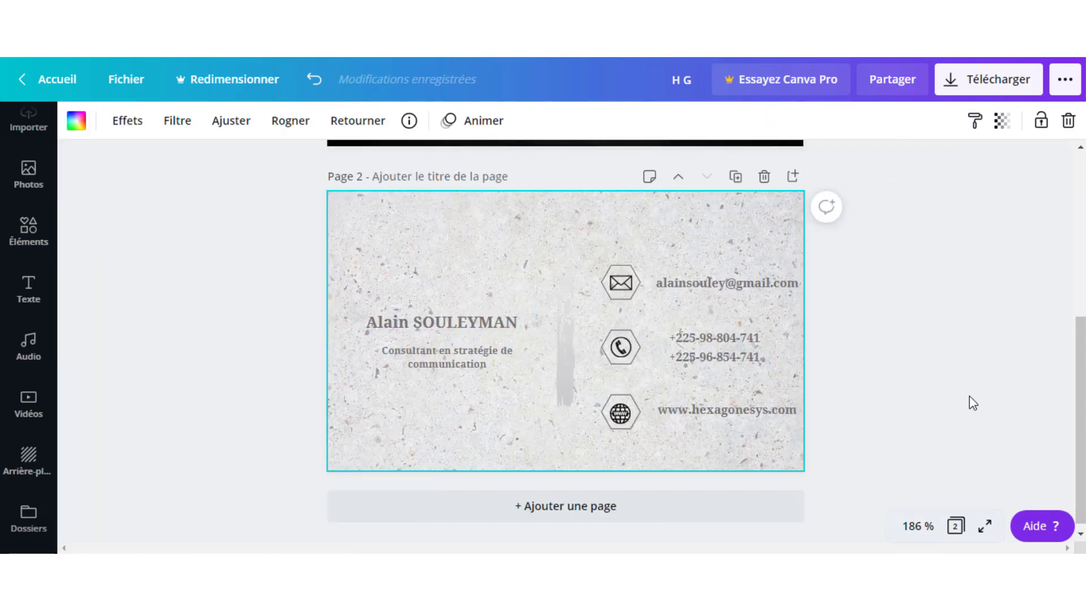
left_click(969, 399)
scroll(969, 399, "up", 1)
scroll(971, 402, "up", 5)
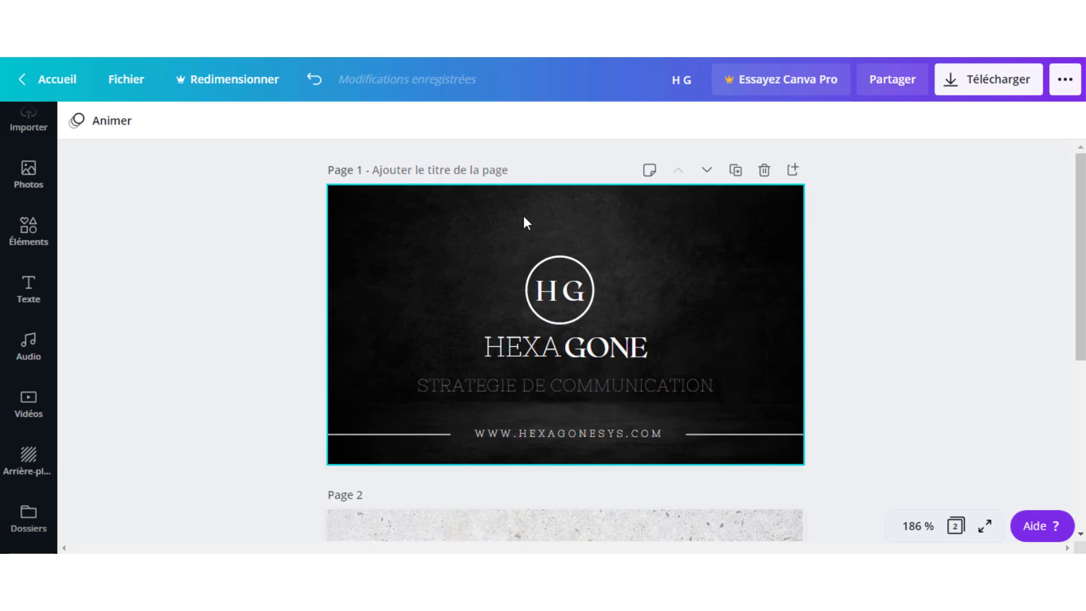
left_click(616, 390)
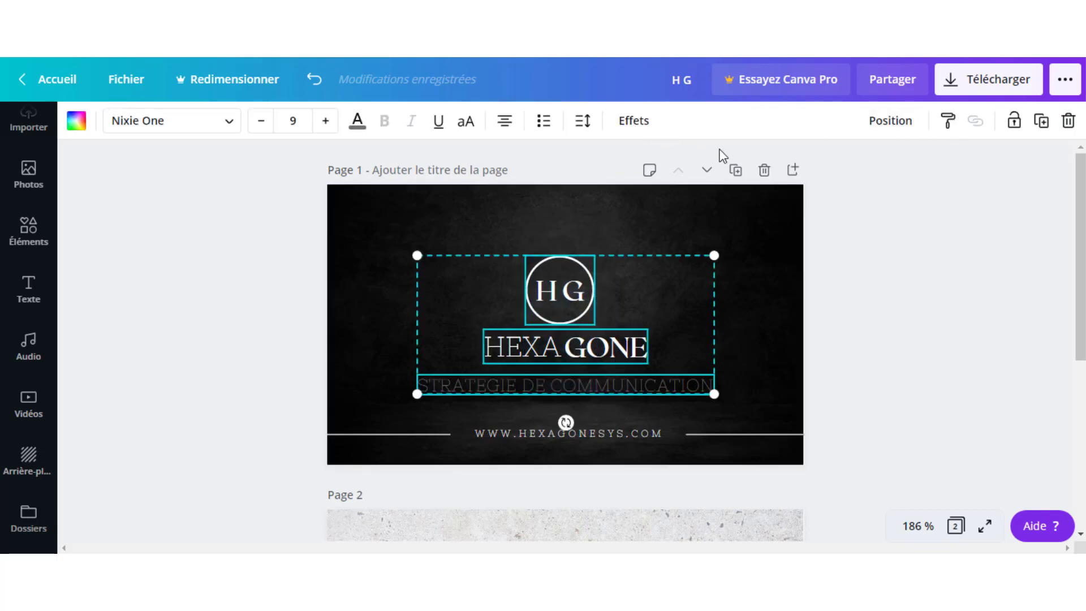
left_click(871, 228)
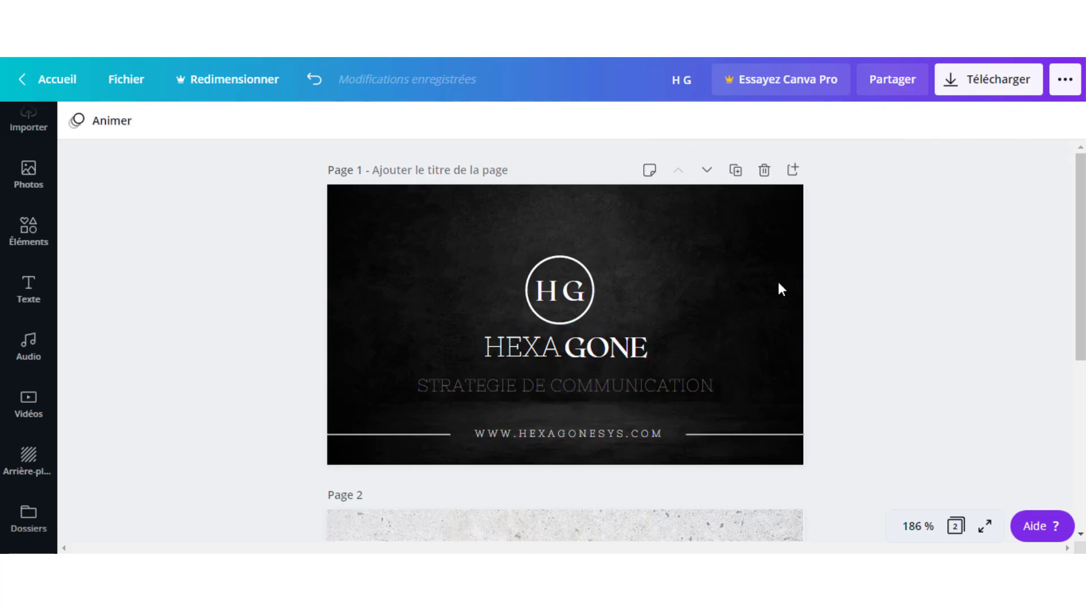
left_click(686, 384)
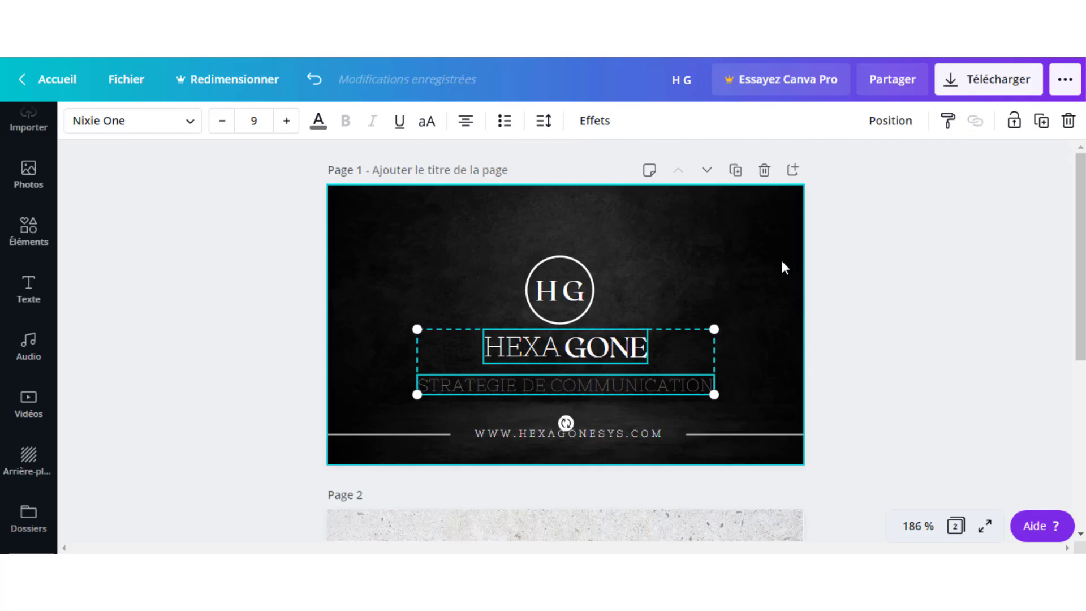
left_click(730, 351)
left_click(687, 379)
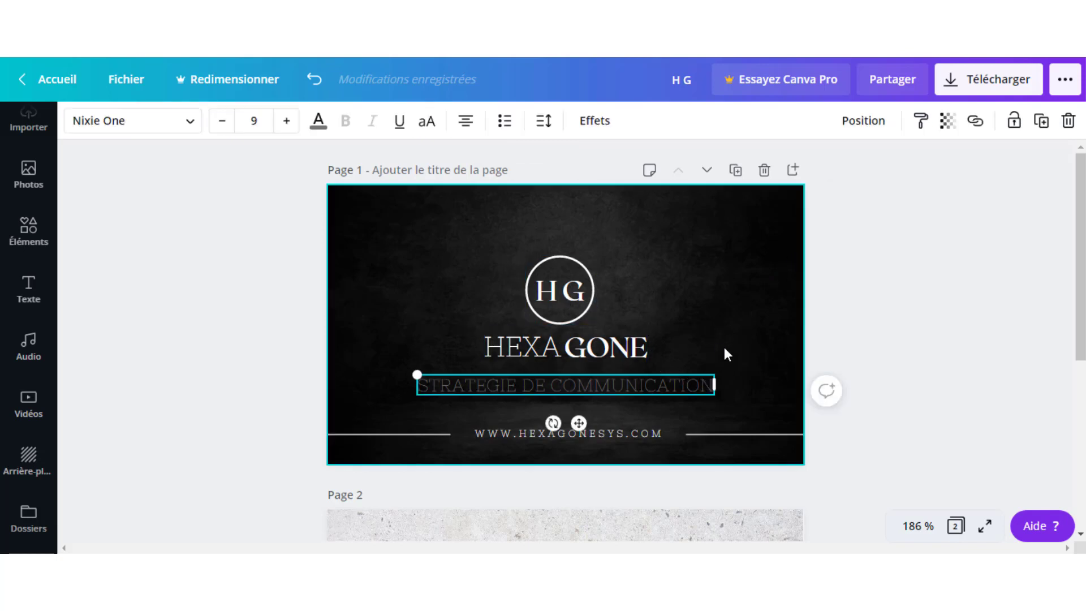
left_click(691, 345)
left_click_drag(671, 350, 566, 293)
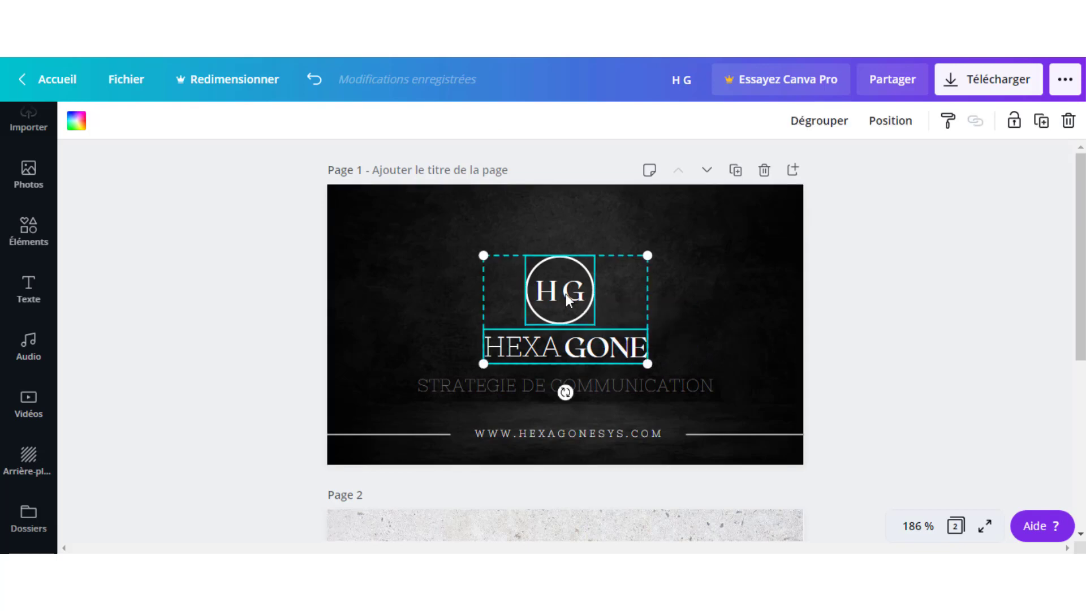
left_click(444, 269)
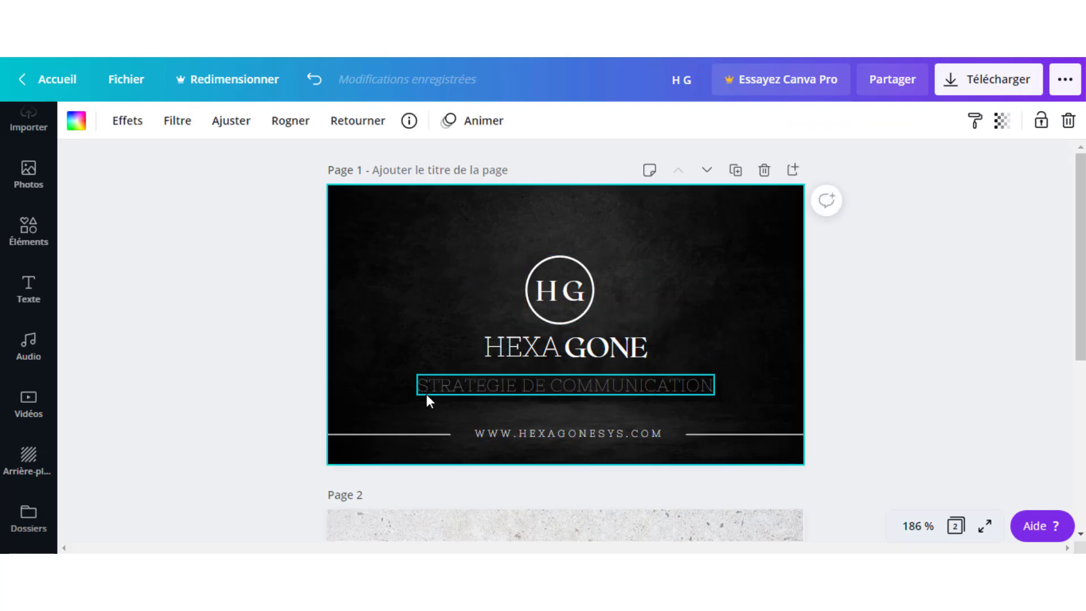
left_click_drag(520, 437, 531, 389)
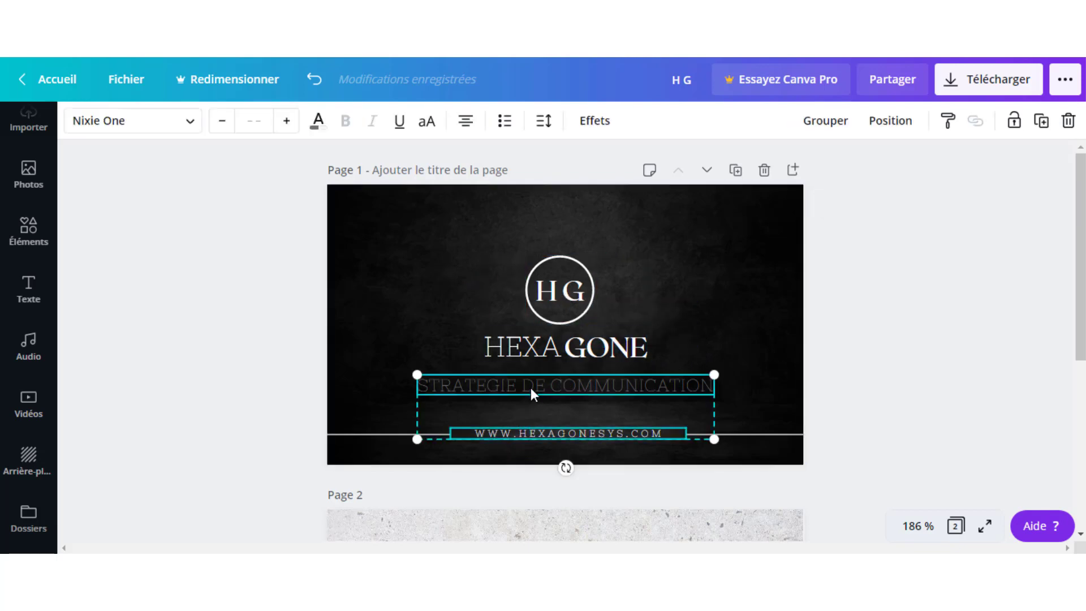
left_click(409, 304)
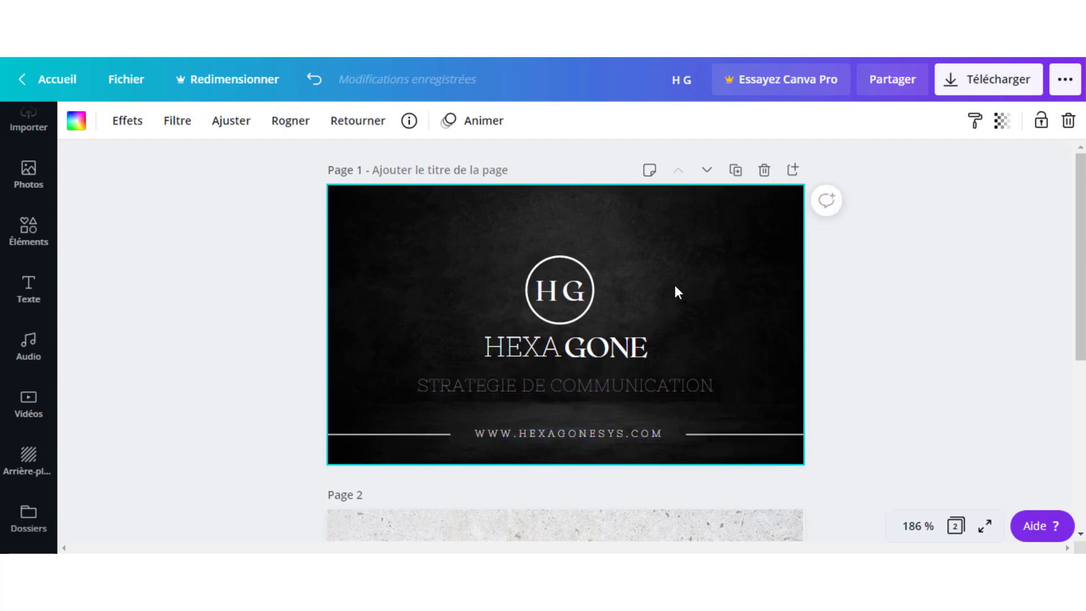
scroll(691, 245, "down", 5)
scroll(693, 247, "up", 5)
left_click(982, 86)
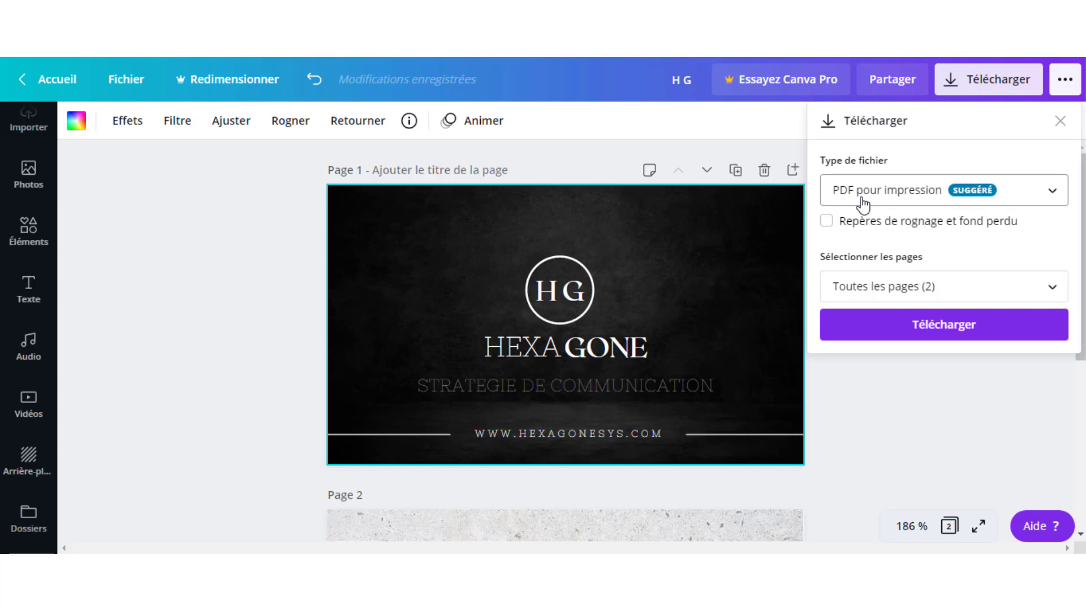
Open the Type de fichier dropdown in Télécharger and scroll through the available export formats.
left_click(1034, 198)
scroll(998, 236, "up", 1)
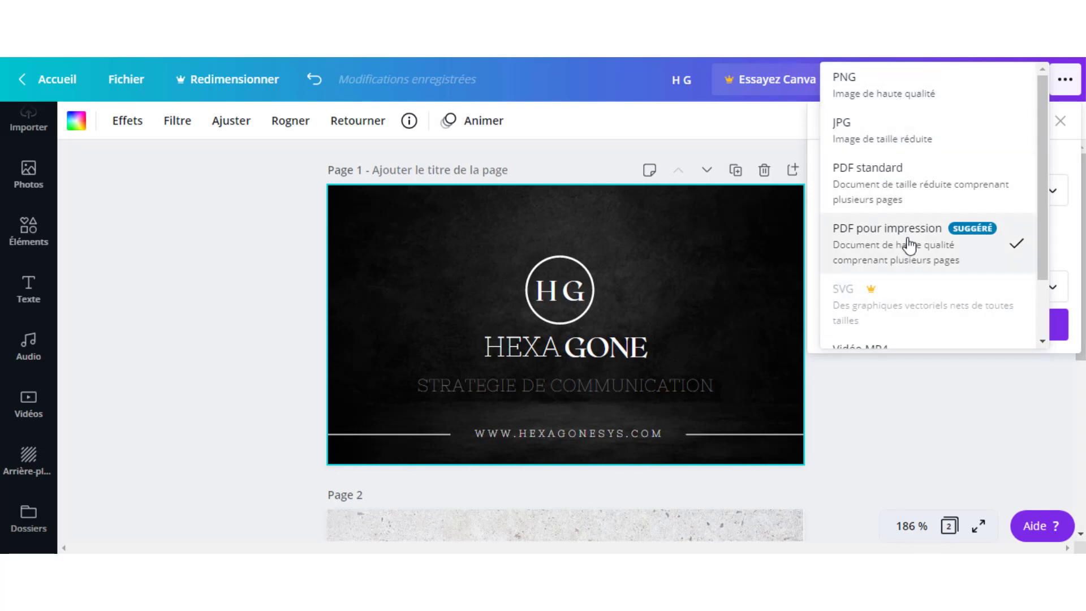
scroll(904, 247, "down", 1)
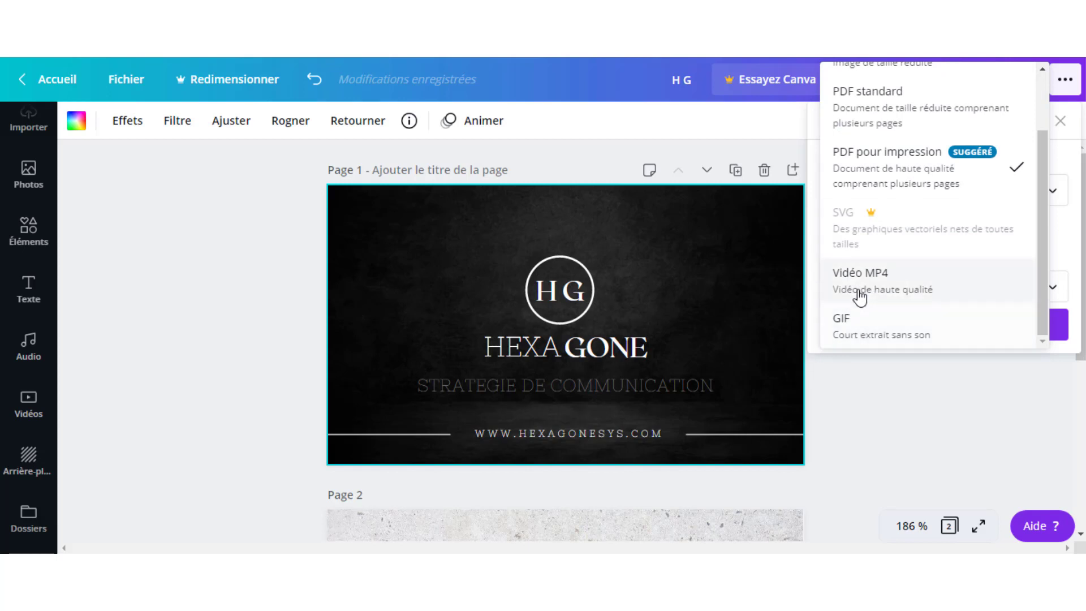
scroll(889, 283, "up", 1)
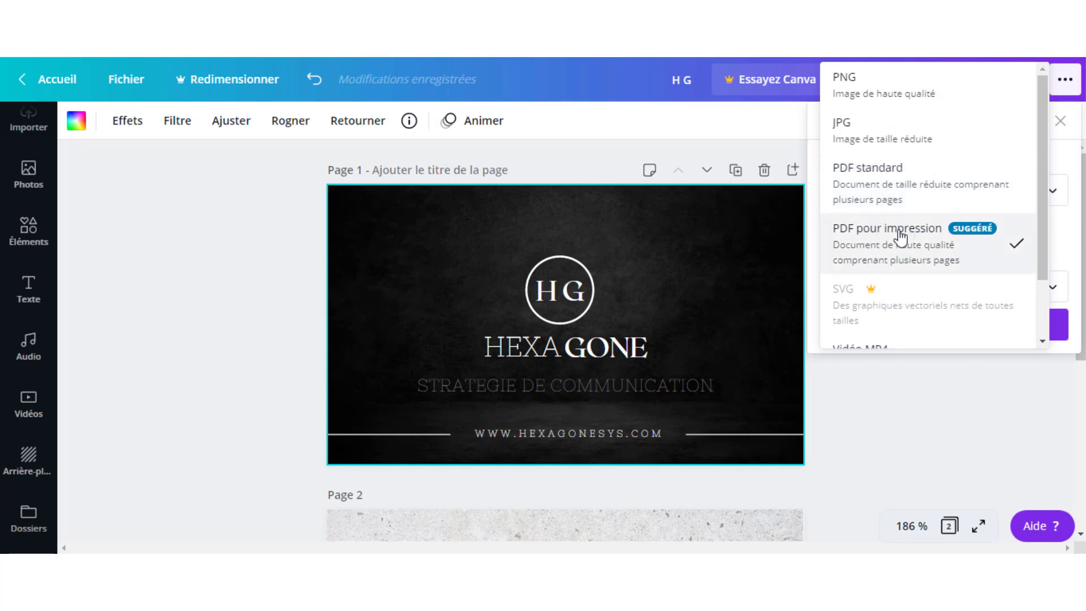
scroll(840, 322, "down", 1)
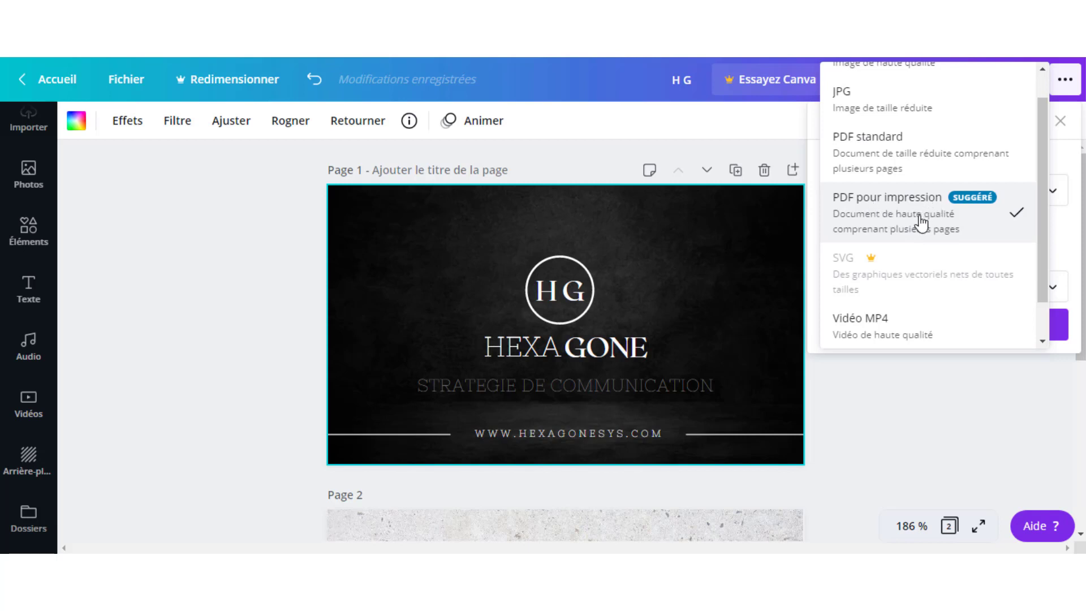
scroll(921, 223, "up", 1)
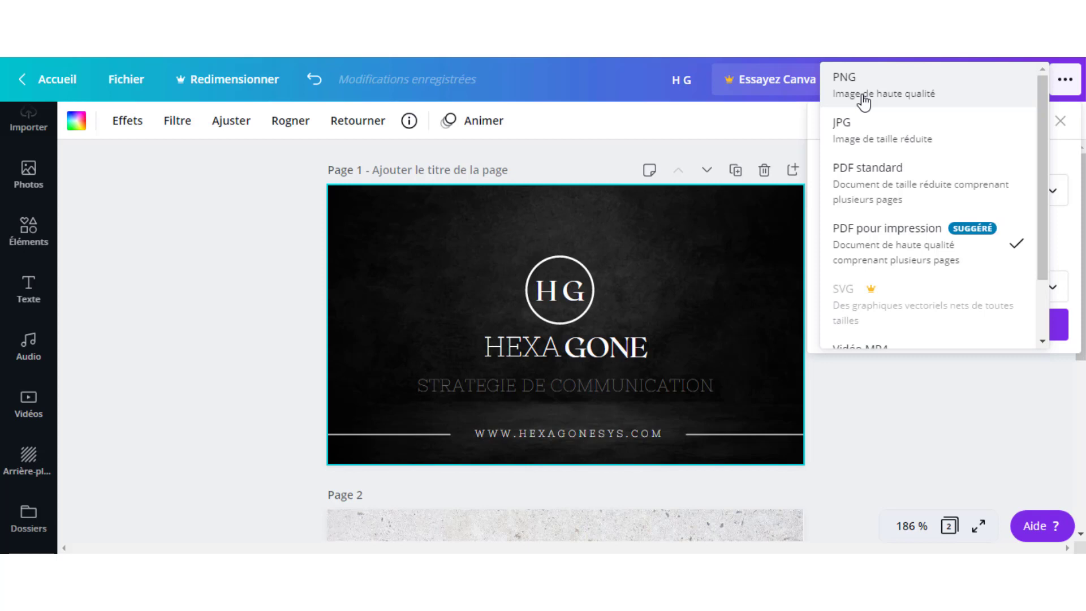
Download Toutes les pages (2) of the card as PNG.
left_click(863, 103)
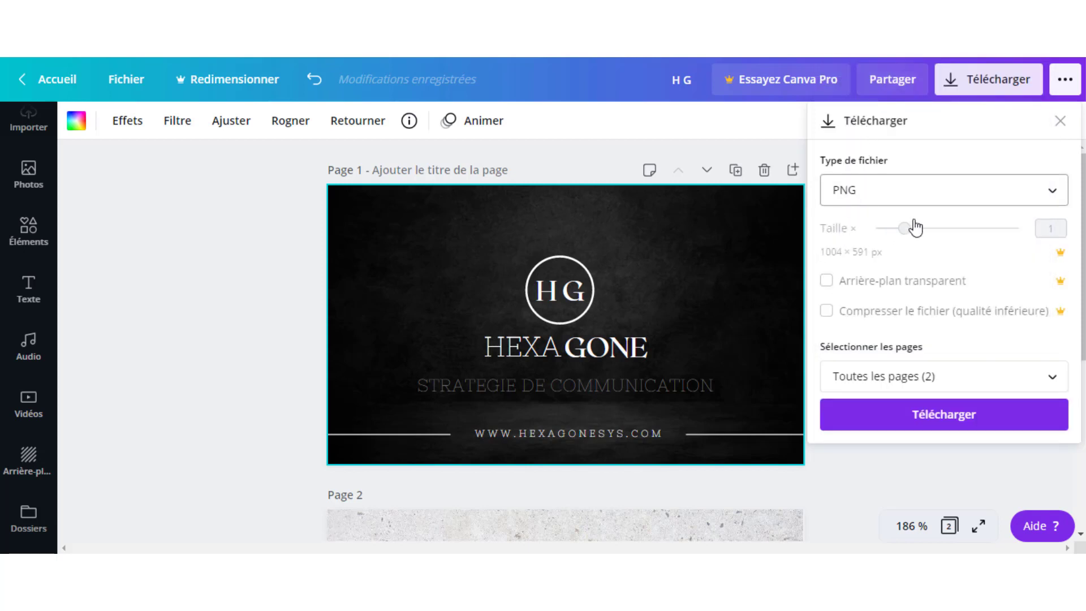
left_click(896, 382)
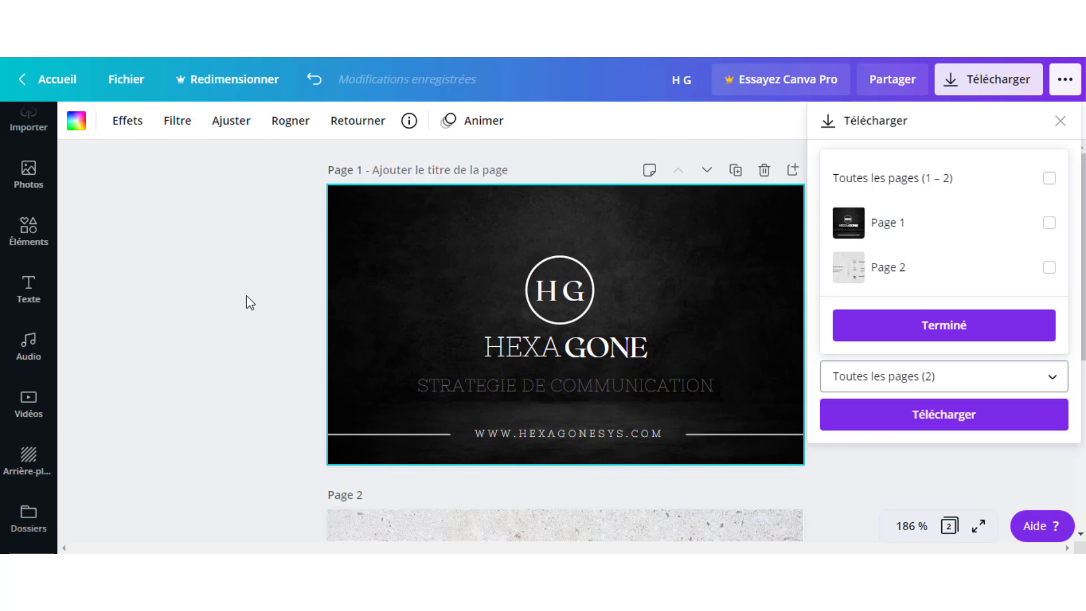
left_click(300, 358)
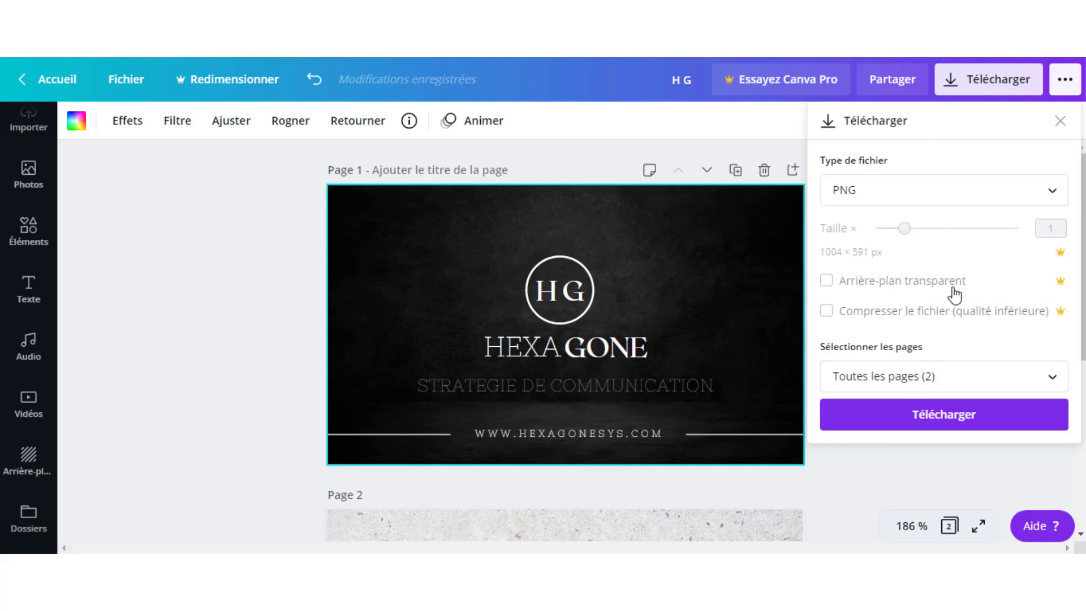
left_click(943, 421)
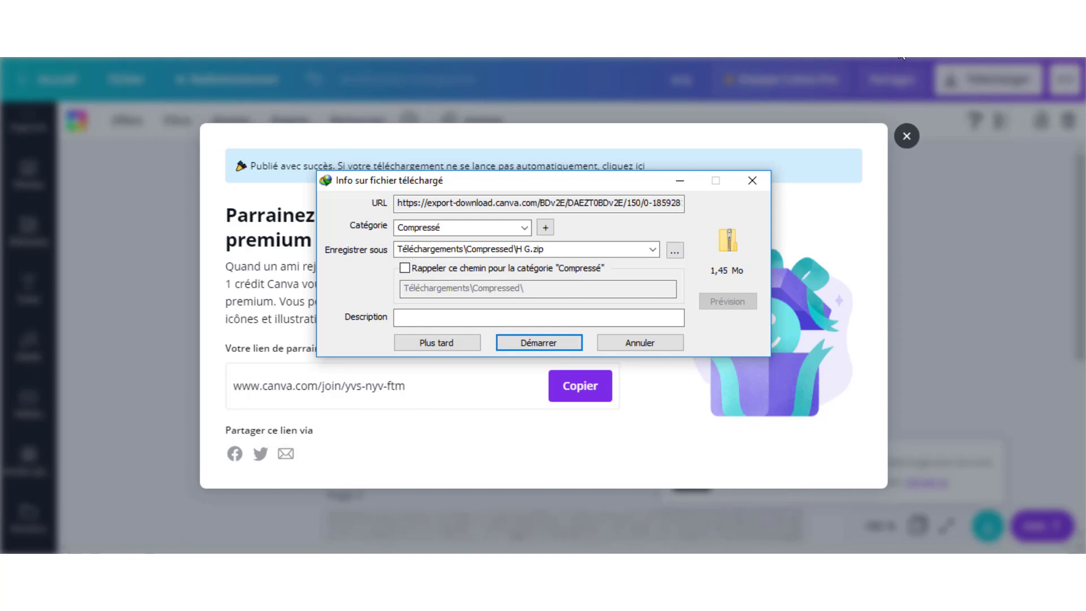
Save H G.zip with Internet Download Manager and open it in File Explorer, set as the default .zip app.
left_click(546, 344)
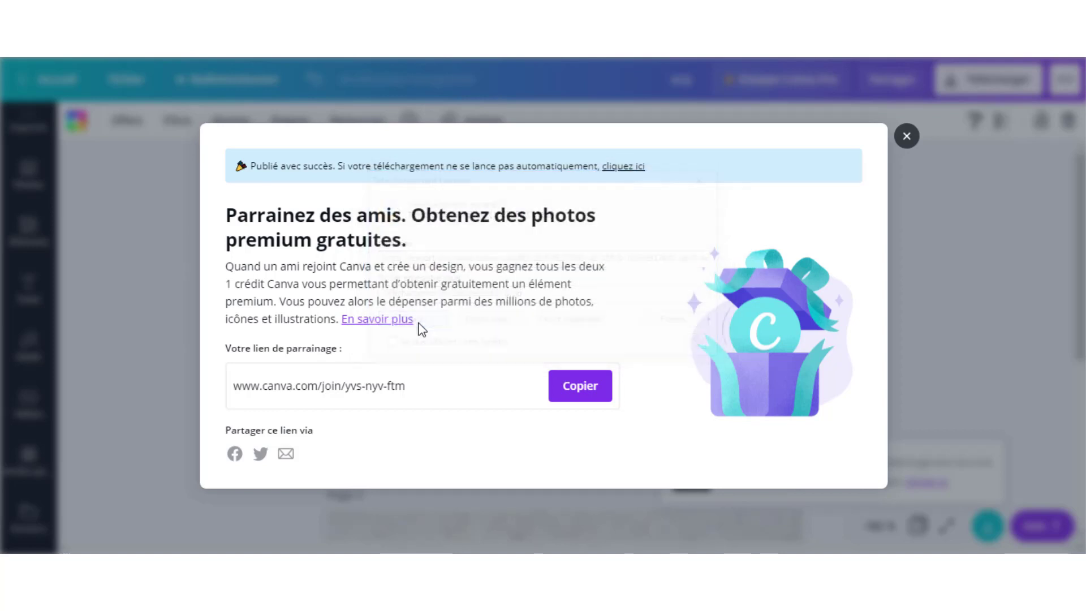
left_click(422, 325)
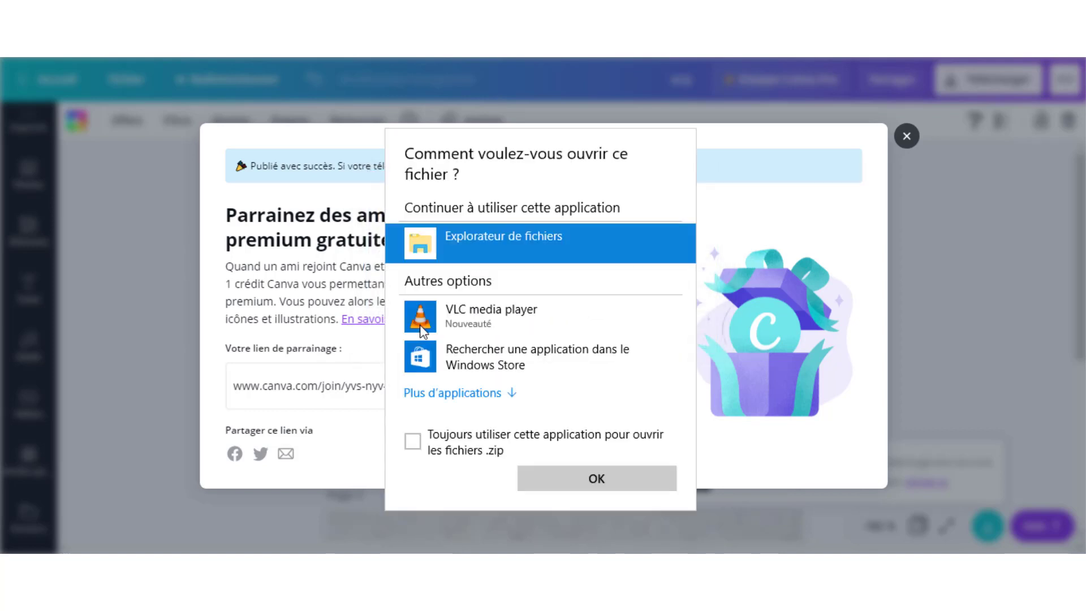
left_click(444, 450)
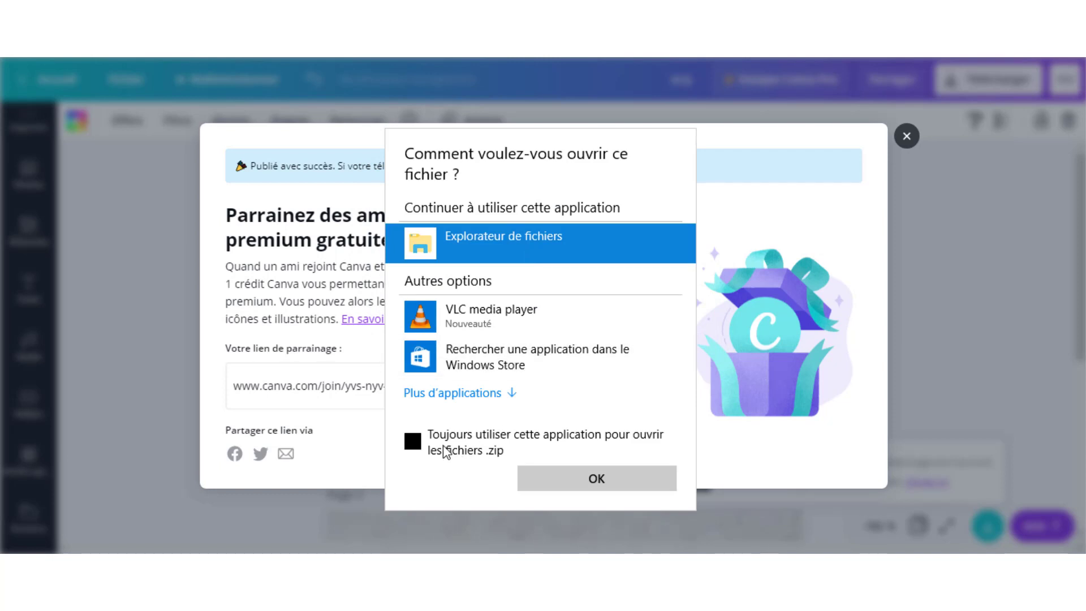
left_click(598, 483)
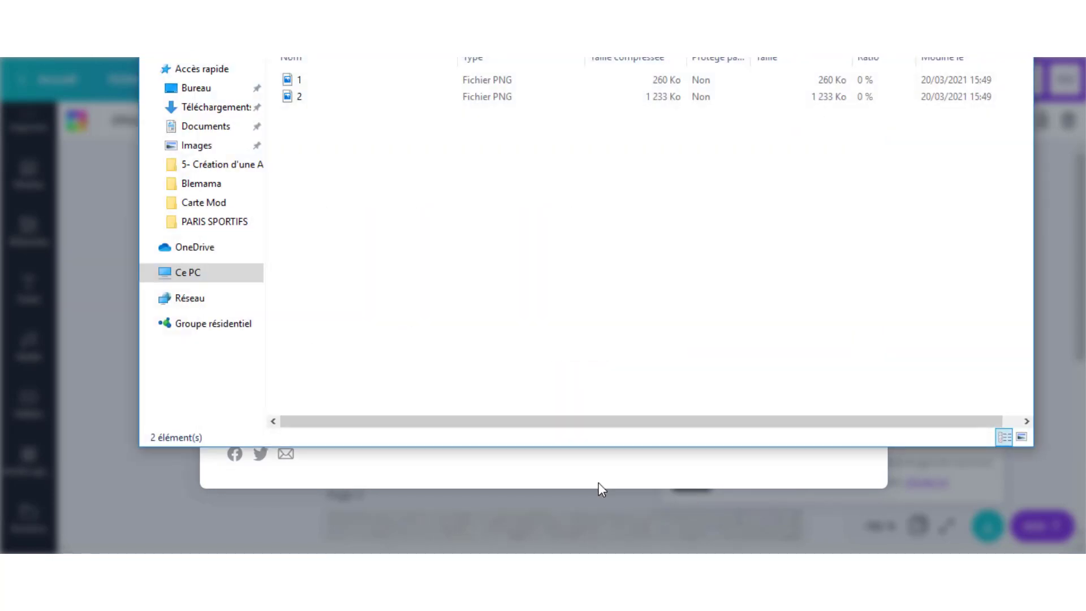
Go from Downloads into the Compressed folder and open the H G zip archive.
left_click(390, 78)
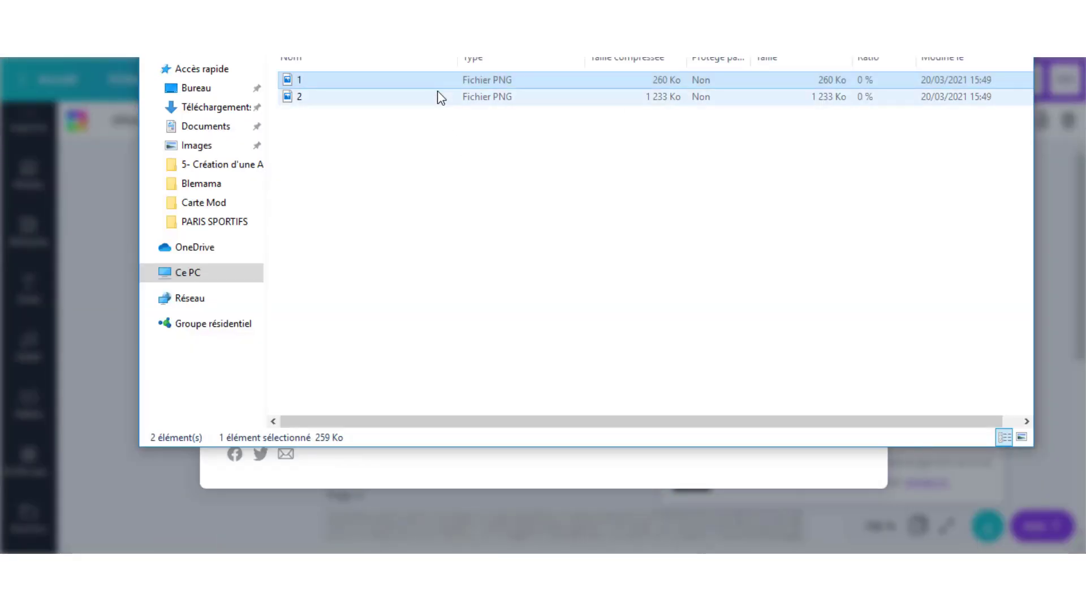
left_click(438, 95)
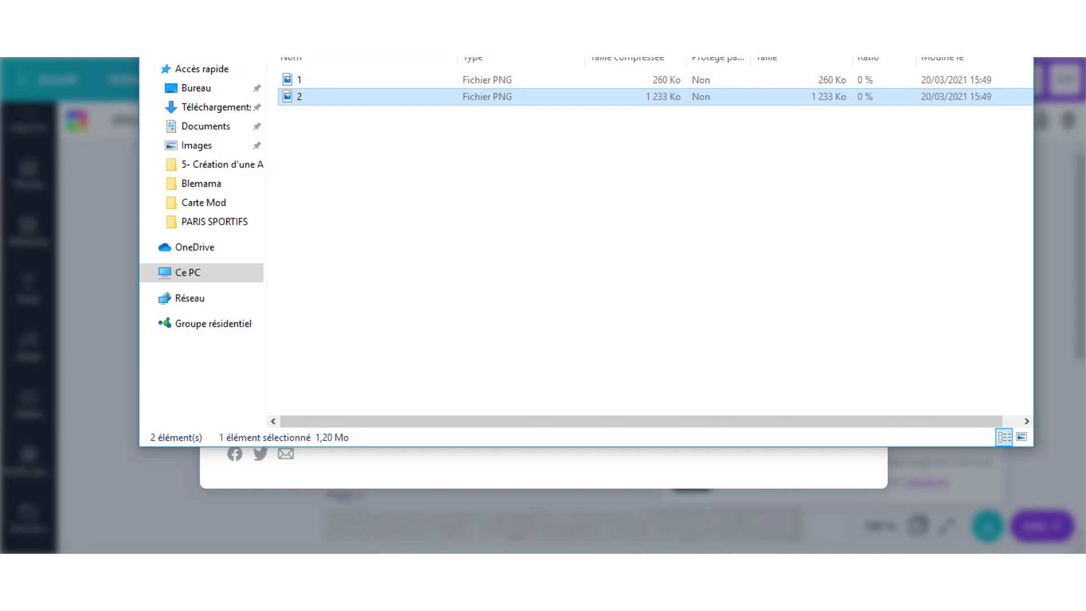
key("alt+Up")
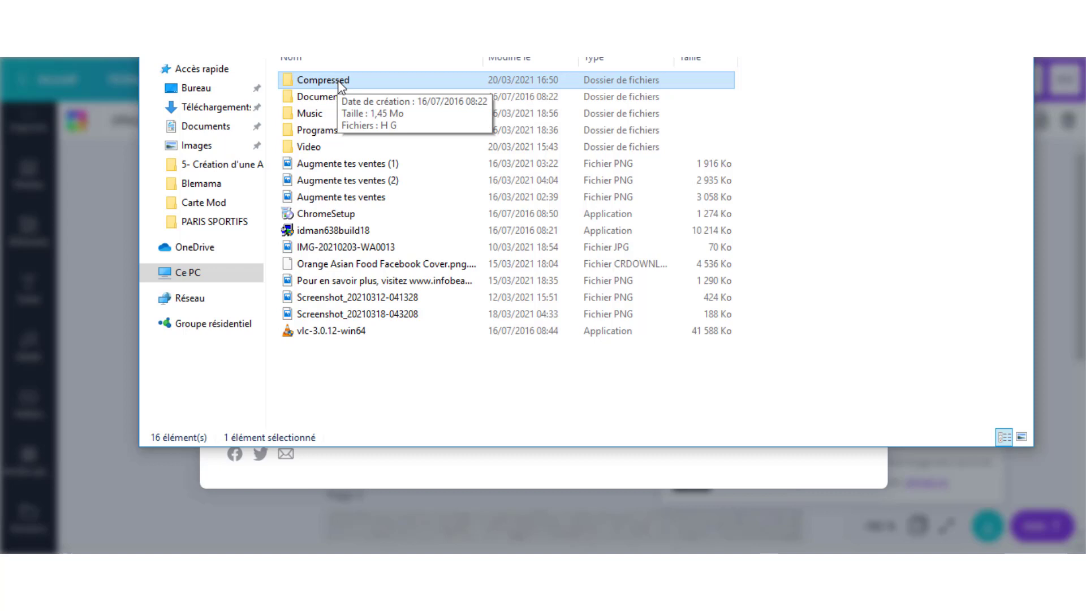
double_click(331, 83)
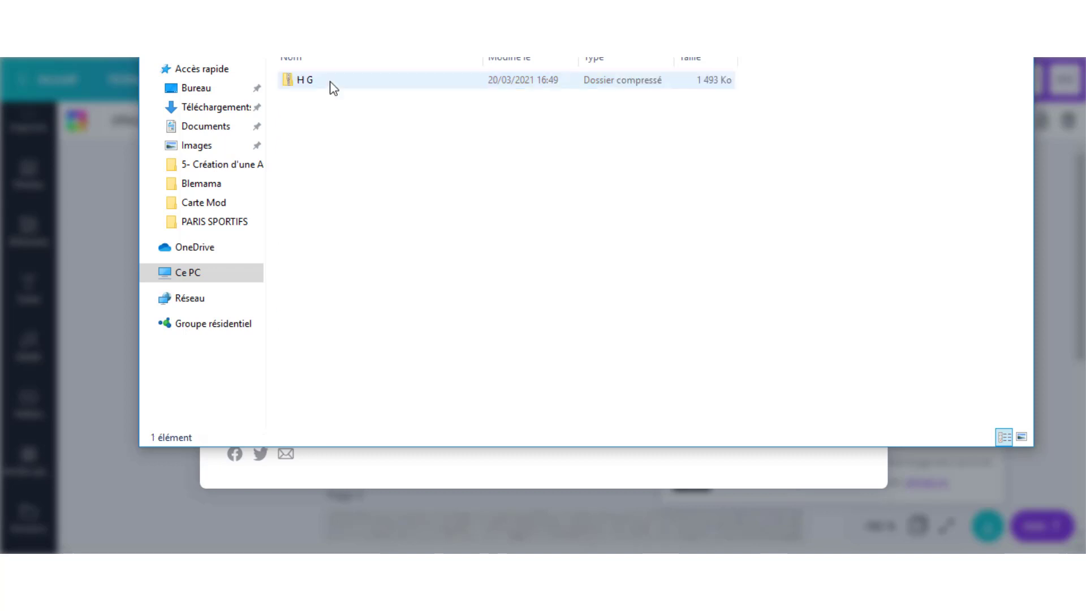
double_click(337, 85)
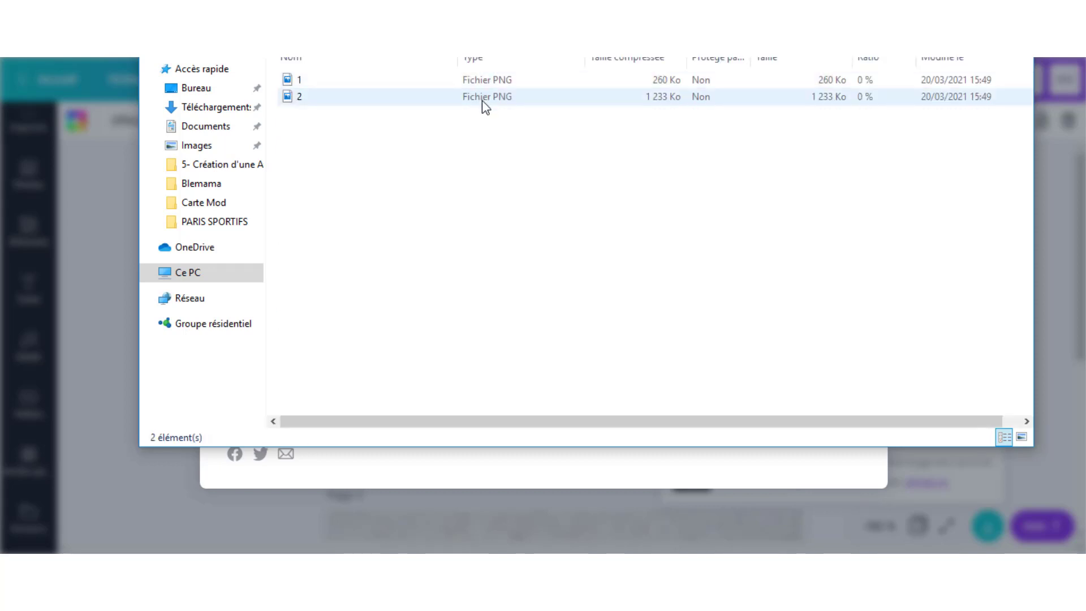
Preview the front and back card images 1 and 2, then close File Explorer.
left_click(375, 80)
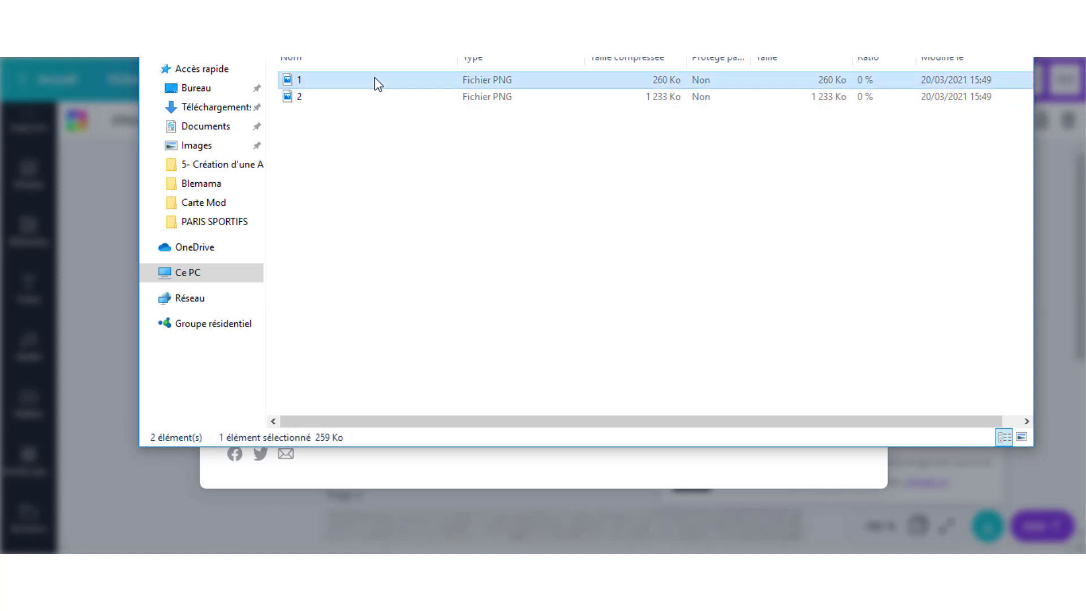
double_click(374, 79)
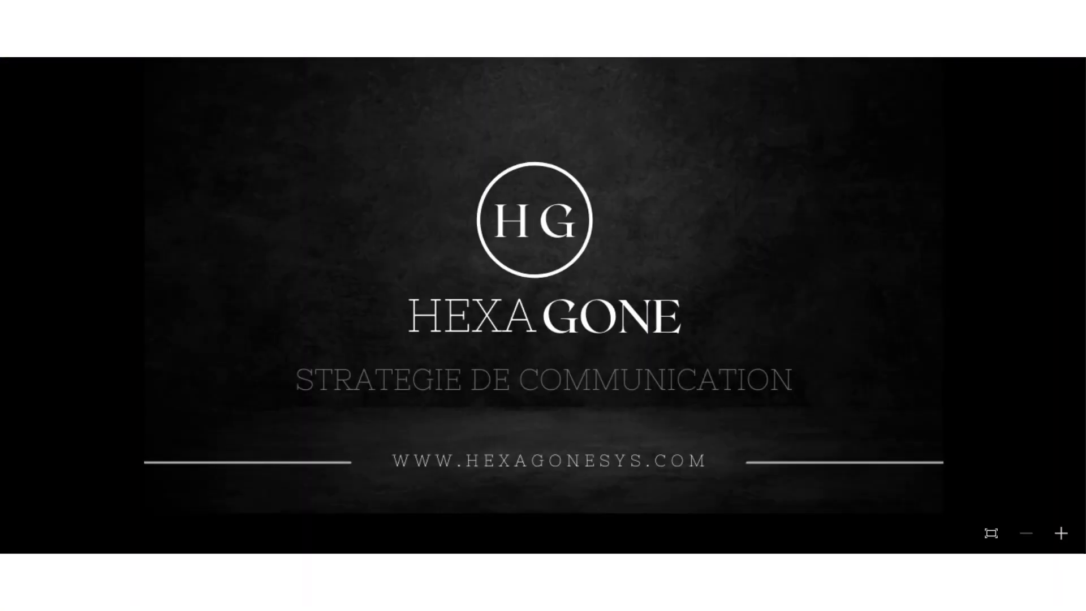
key("alt+F4")
double_click(389, 97)
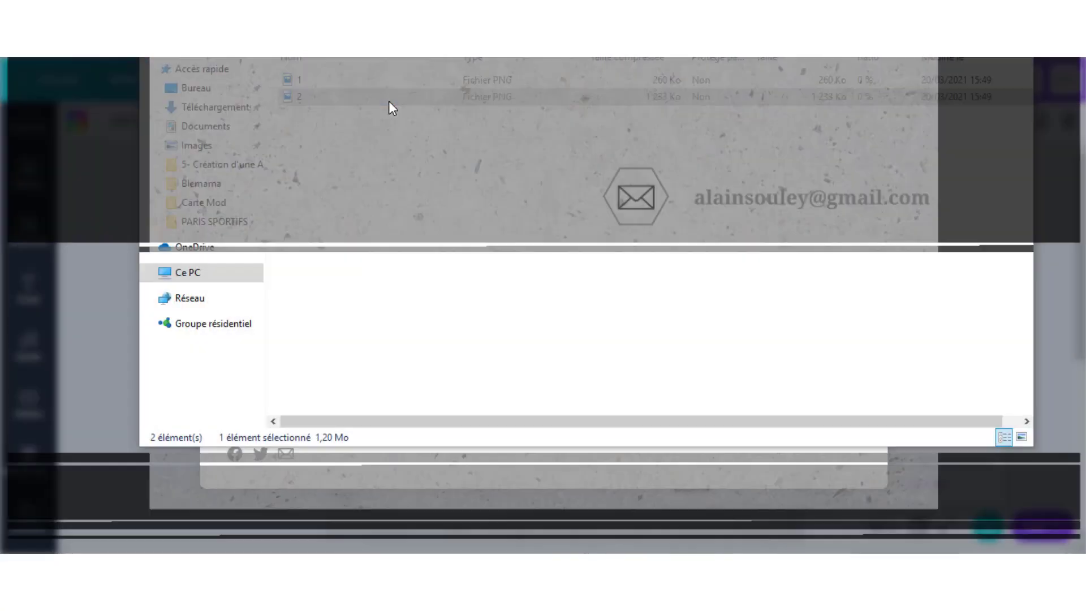
key("alt+F4")
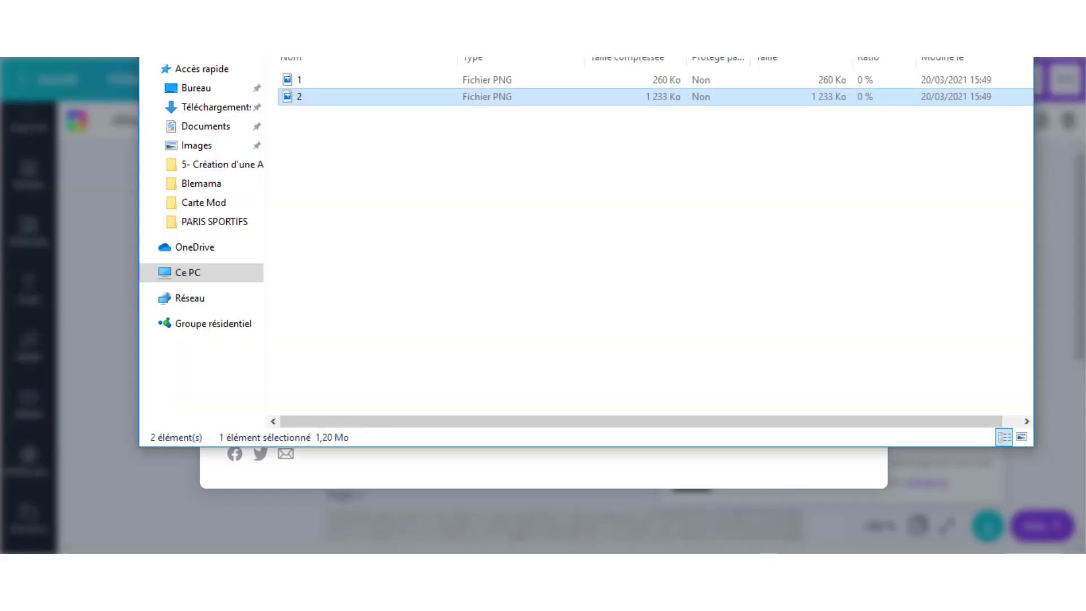
left_click_drag(754, 0, 761, 60)
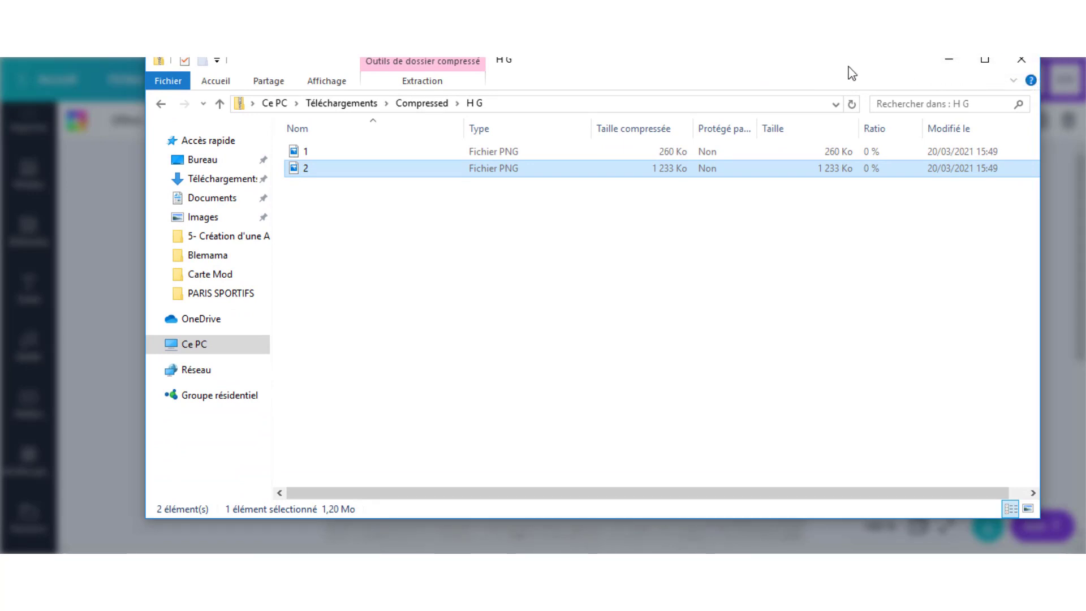
left_click(1016, 64)
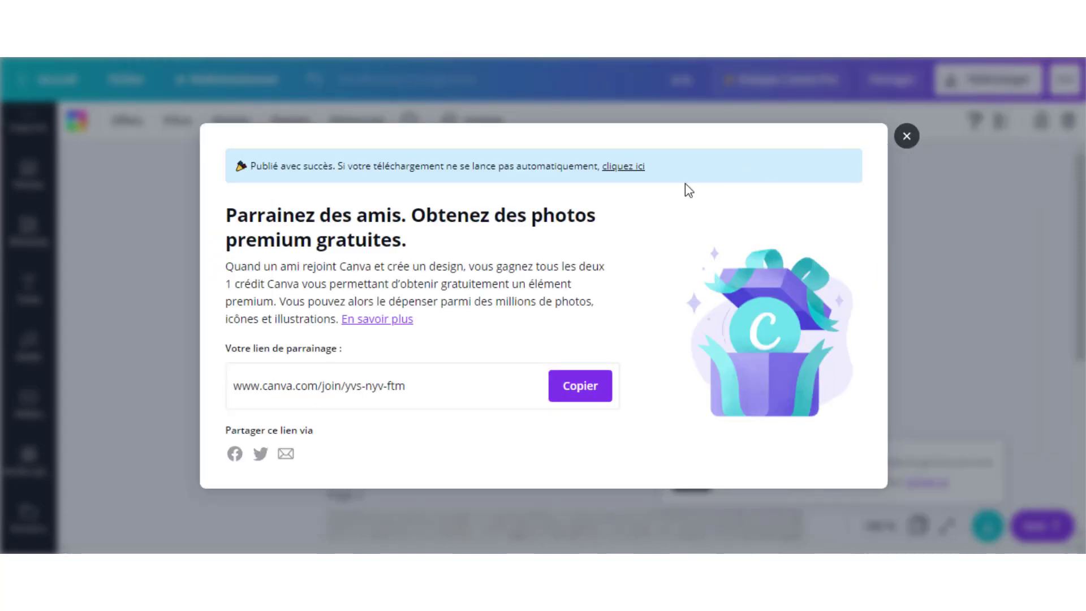
Close the friend-referral dialog with its × button.
left_click(907, 136)
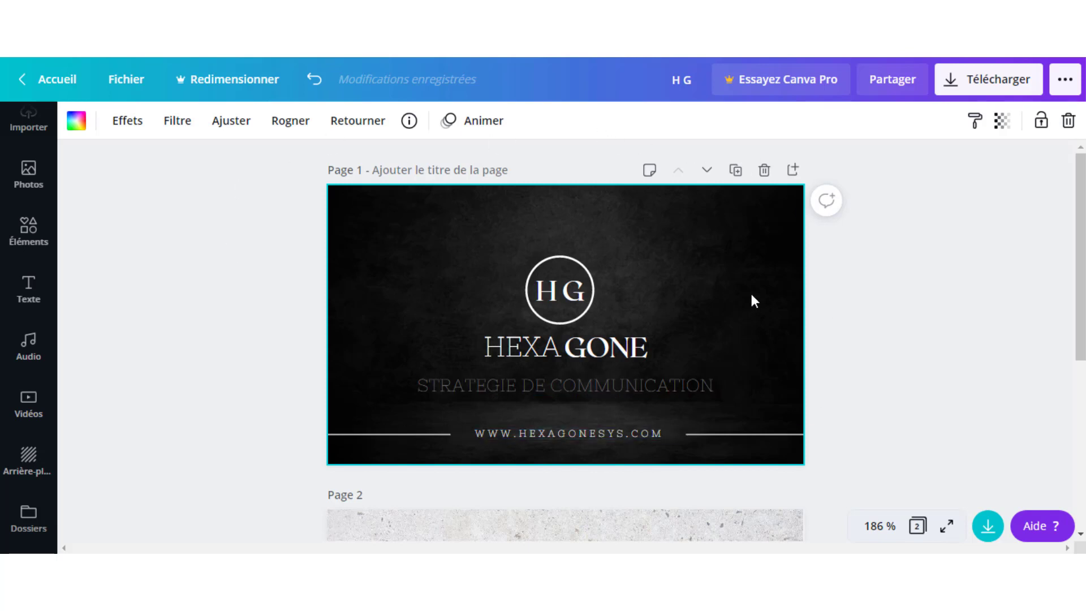
left_click(970, 88)
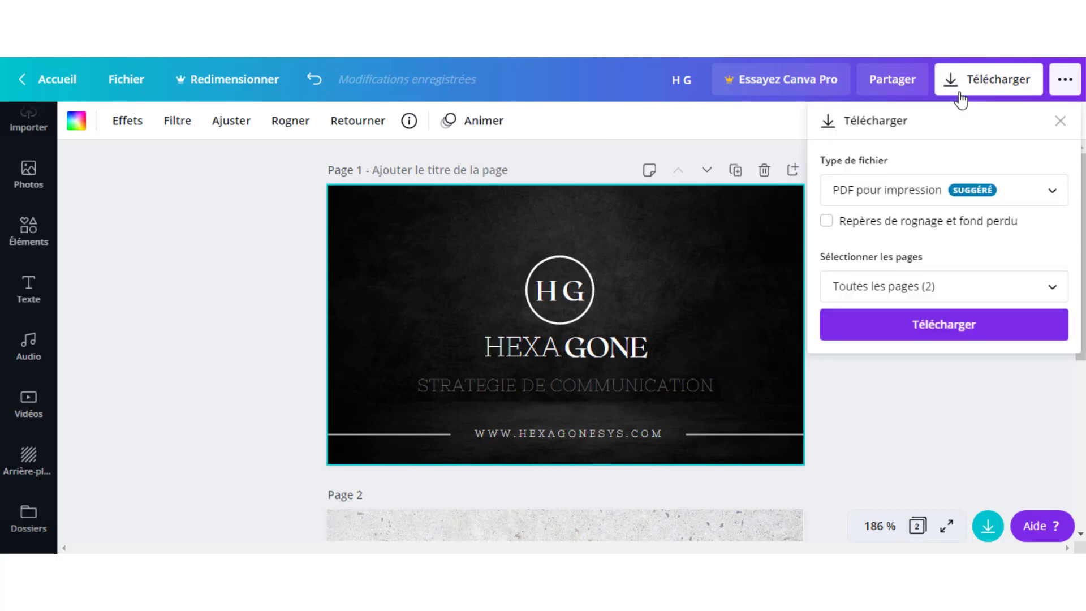
left_click(943, 195)
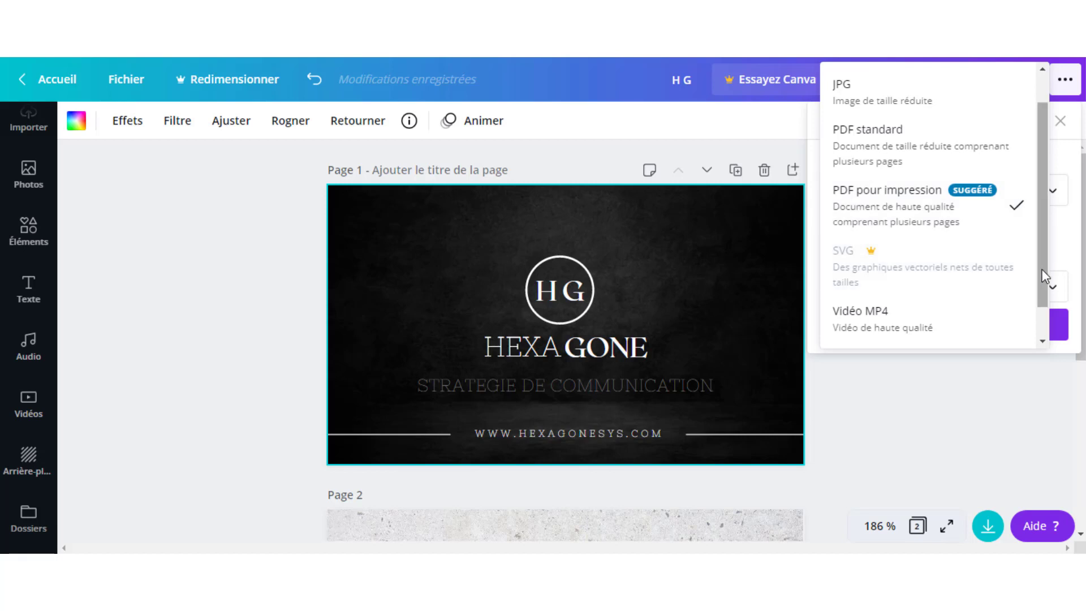
left_click_drag(1041, 285, 1043, 315)
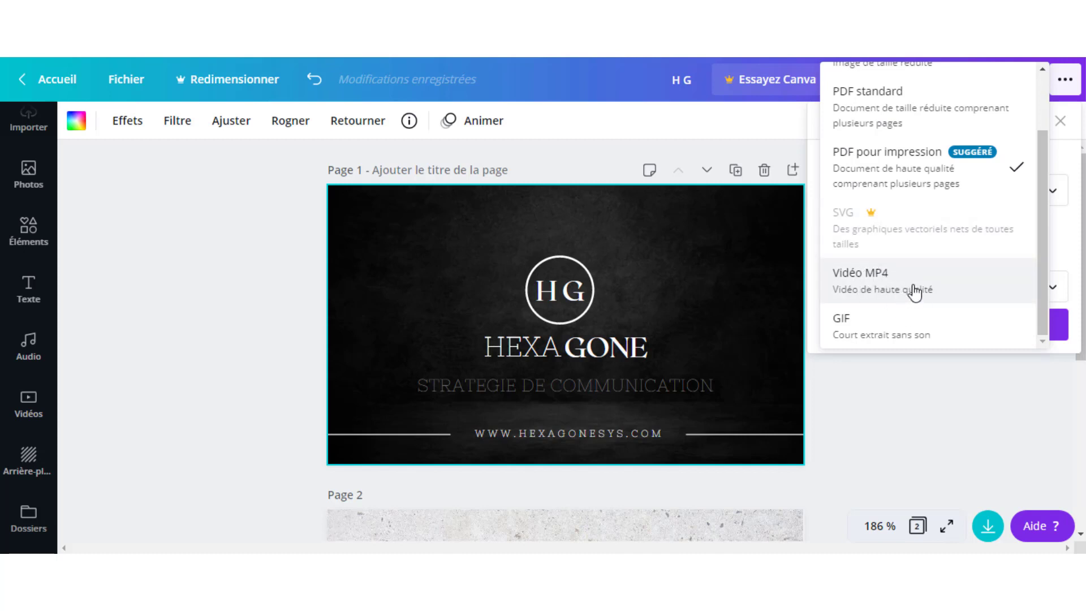
left_click_drag(1043, 302, 1043, 245)
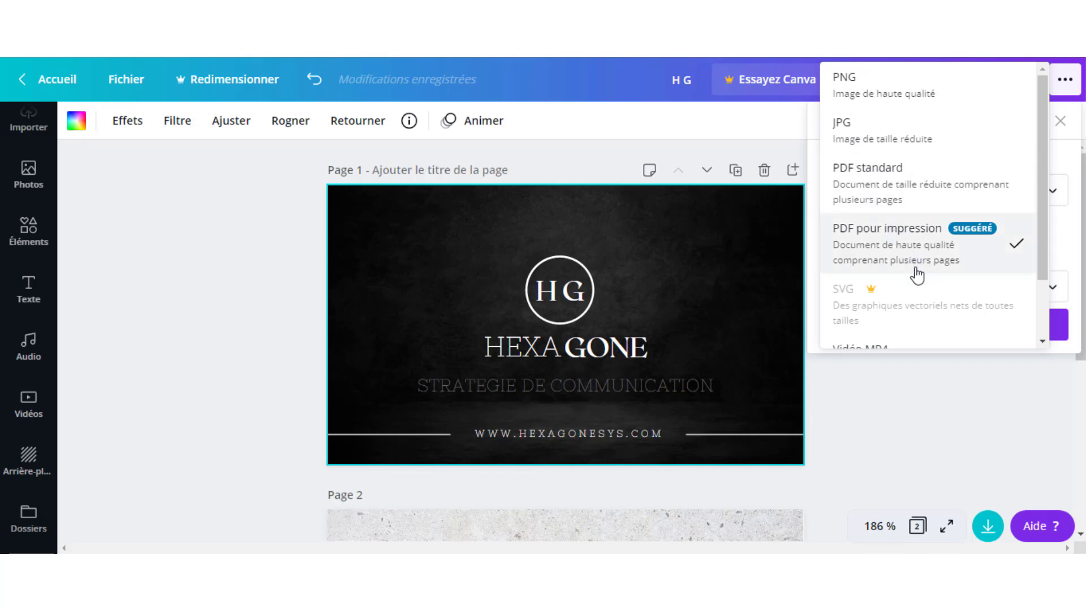
scroll(916, 271, "down", 1)
left_click(942, 411)
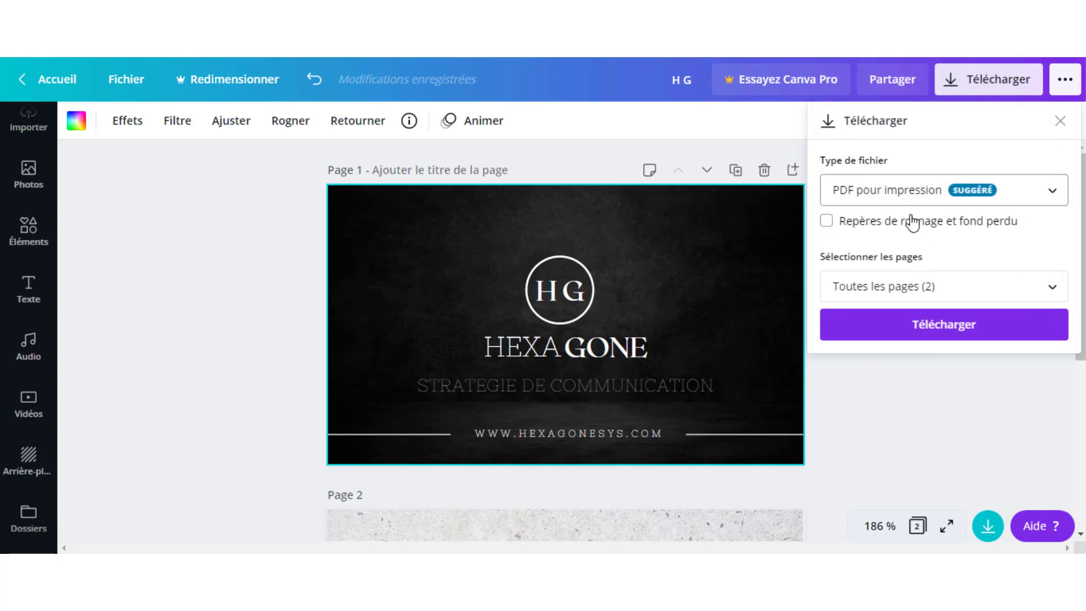
left_click(938, 332)
left_click(1060, 122)
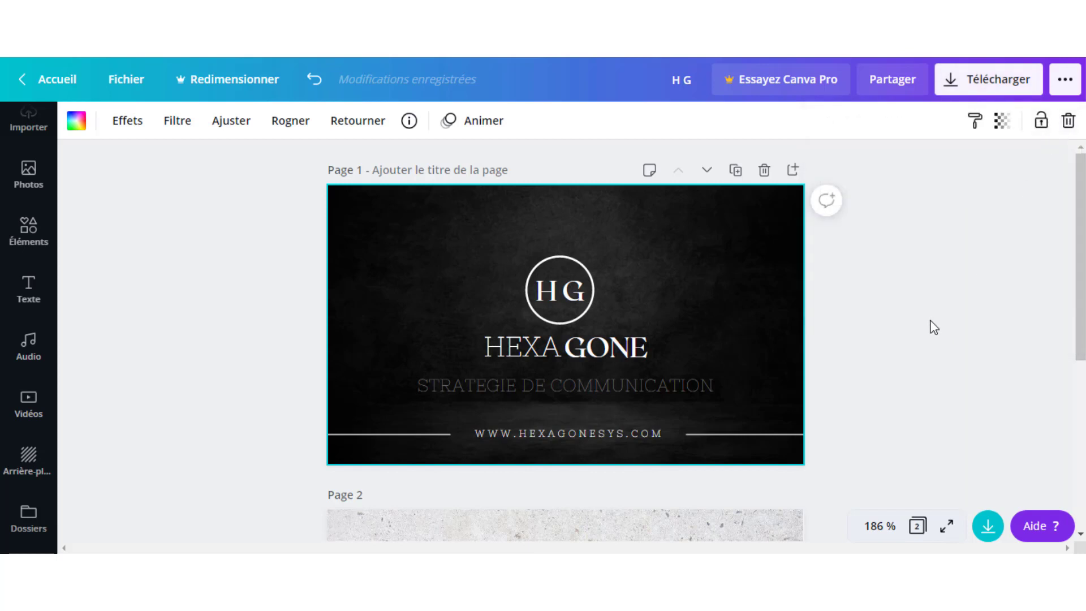